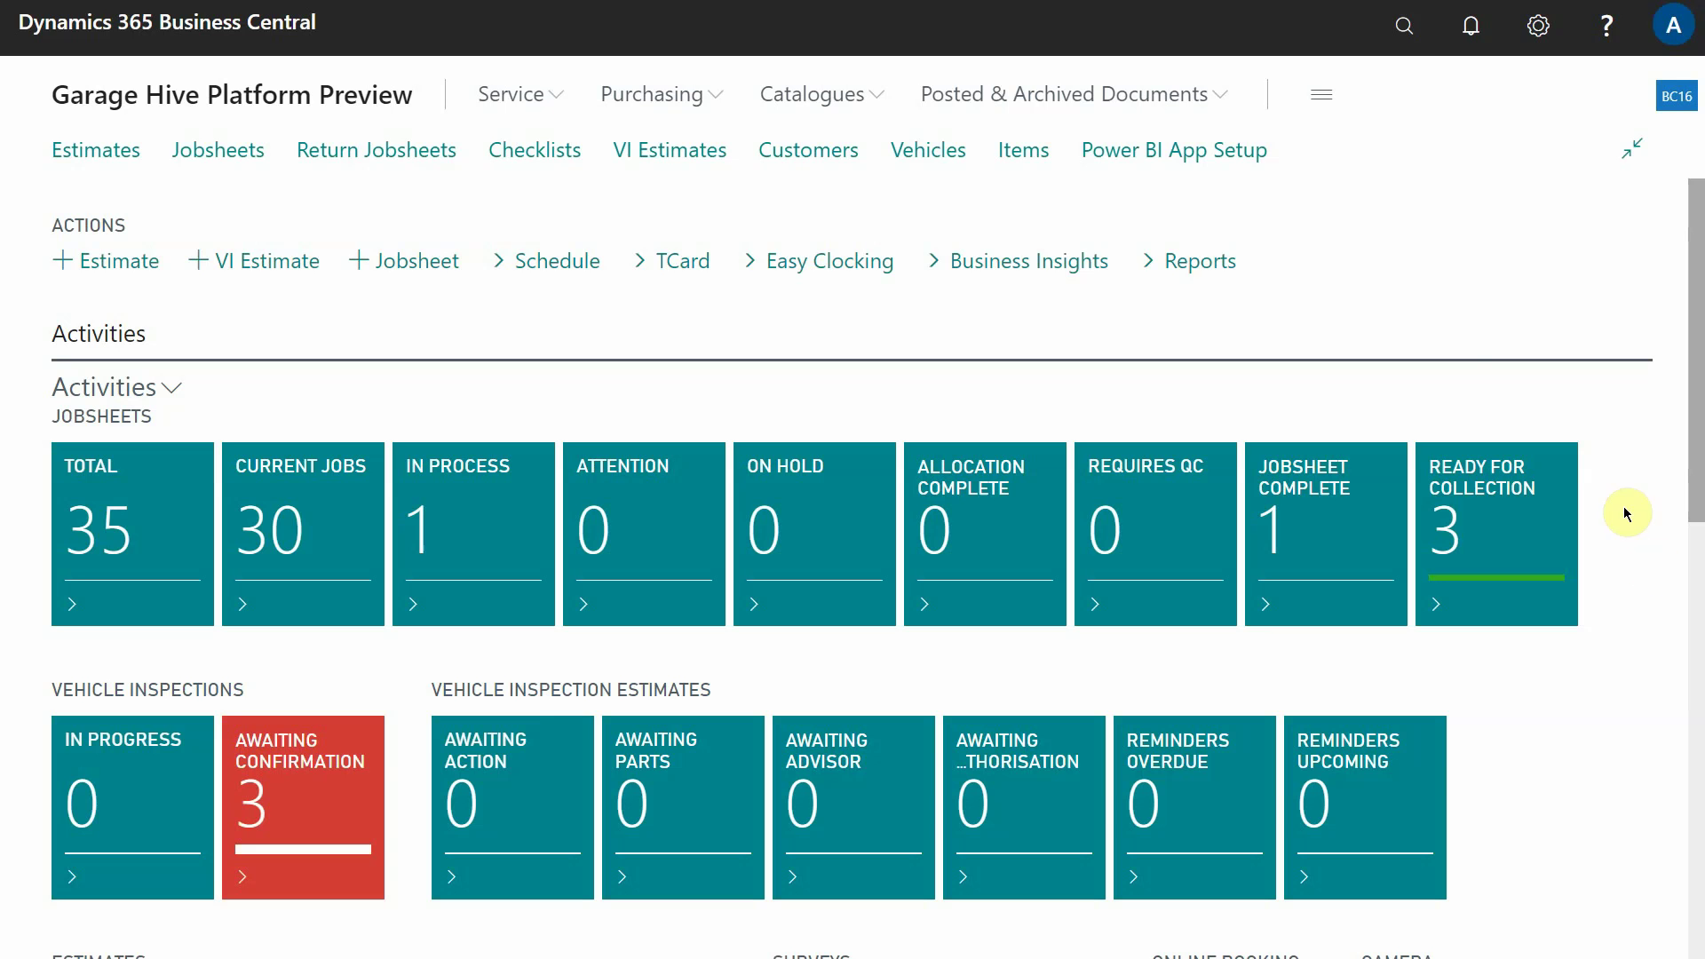
Step: Find and open the Checklist Templates list
left_click(1403, 41)
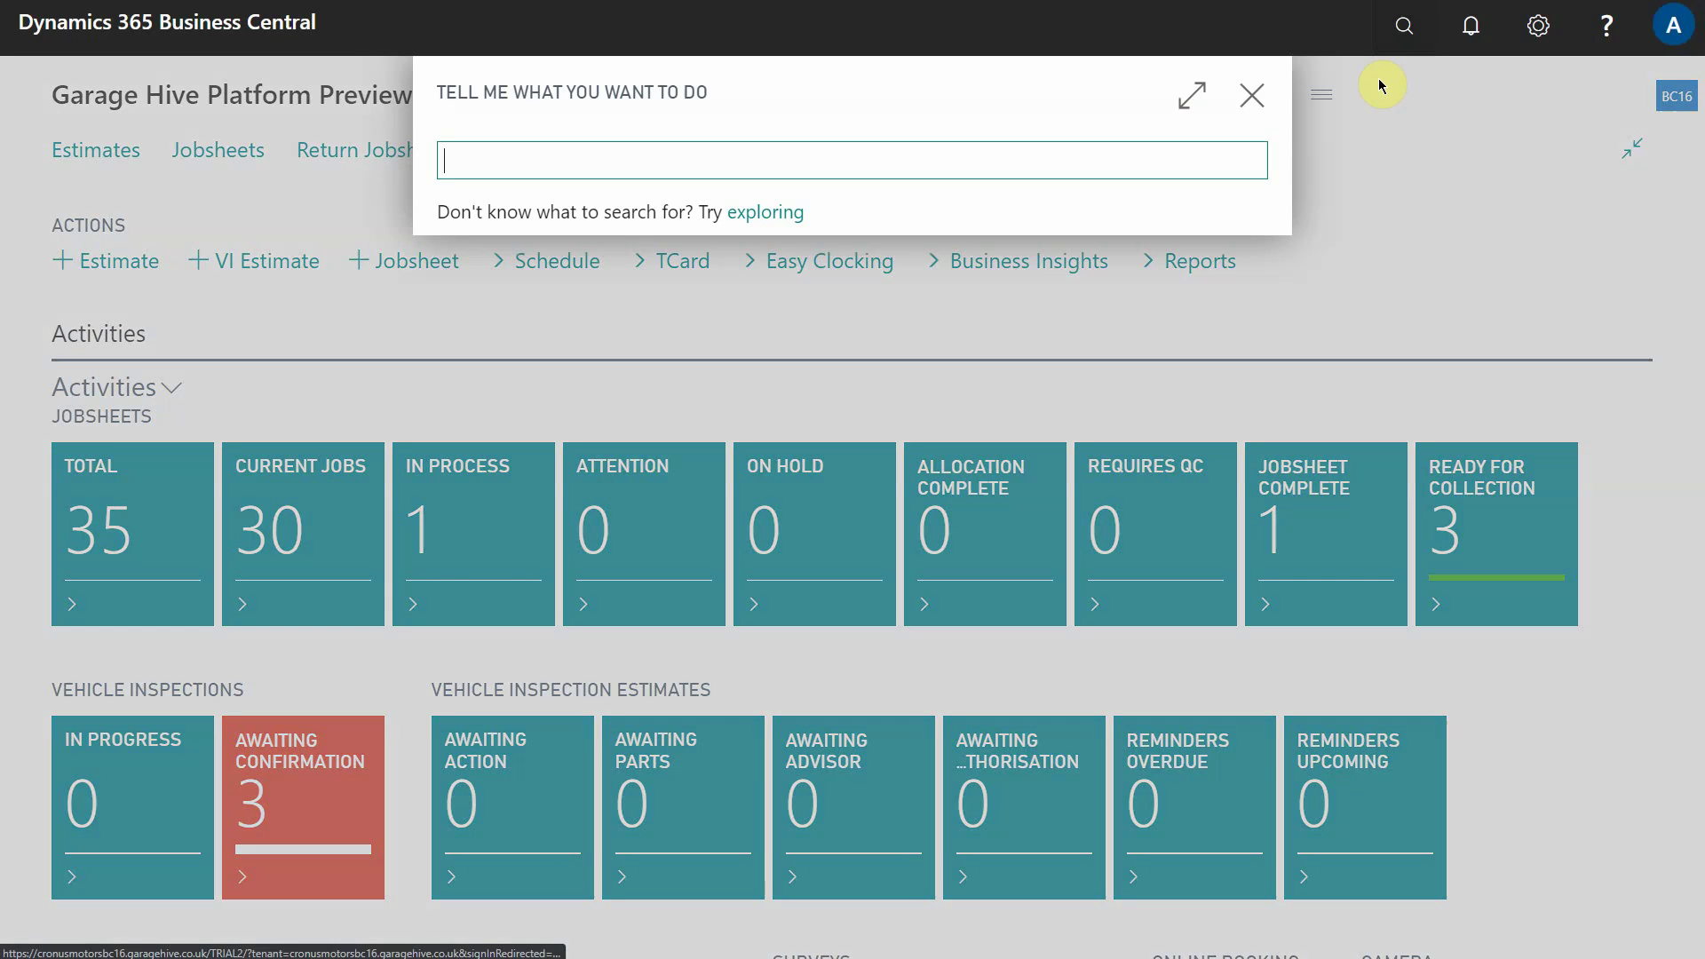
type("checkjlist temp")
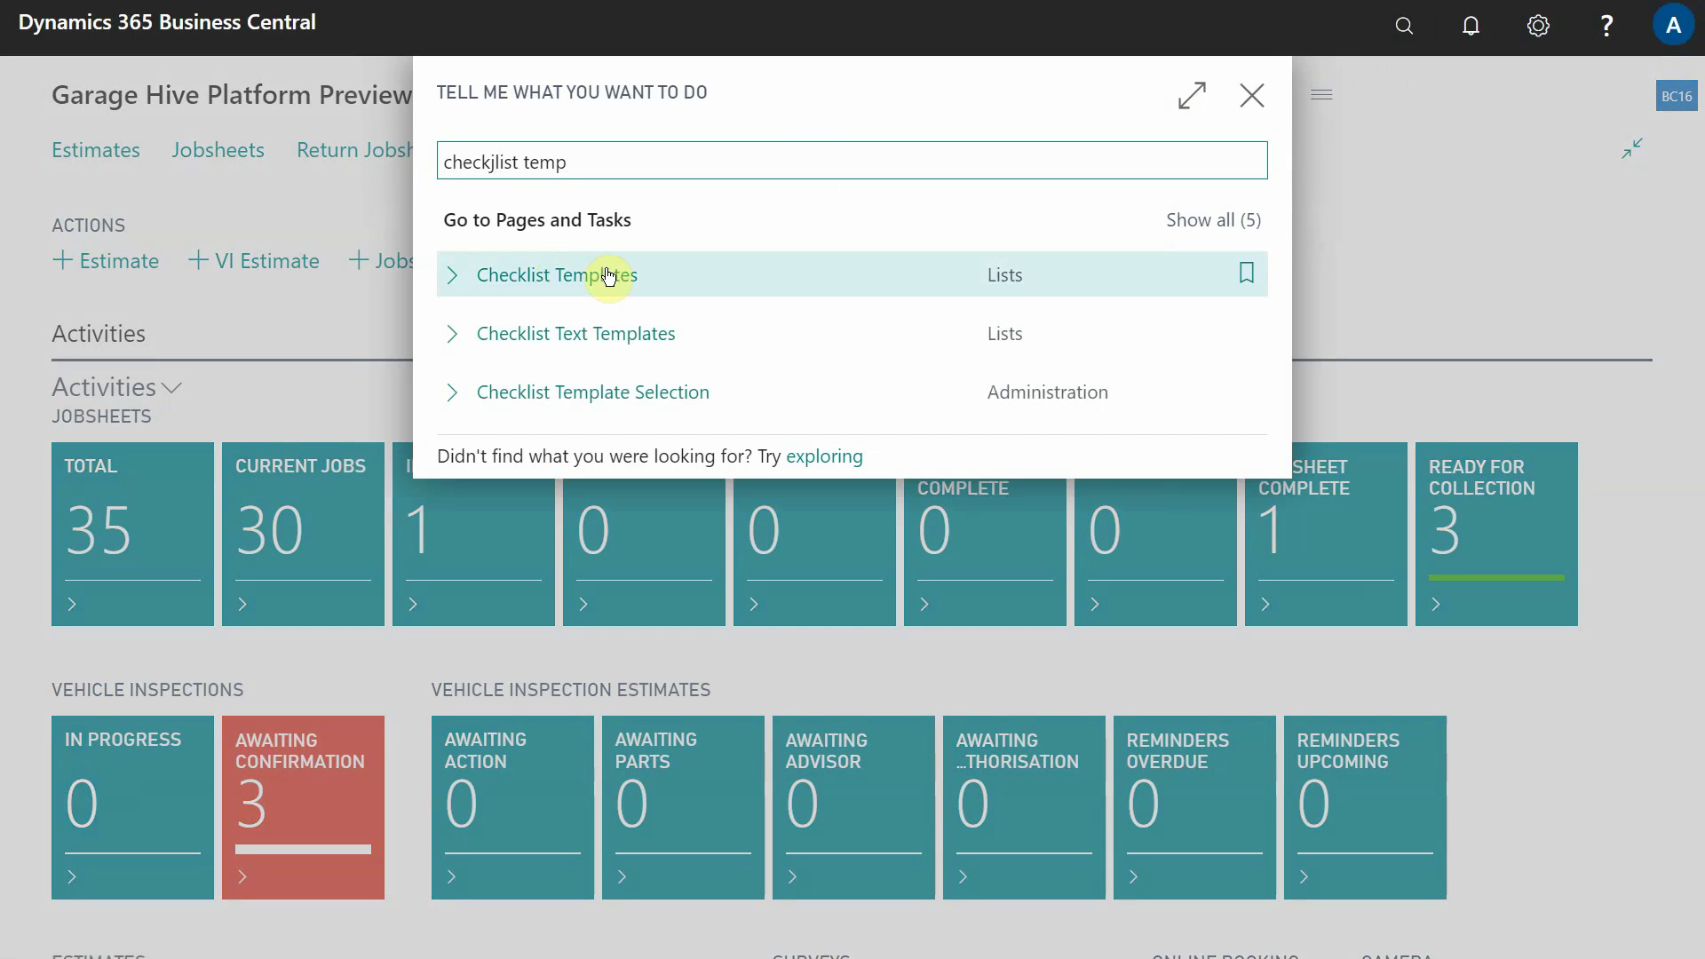
left_click(532, 282)
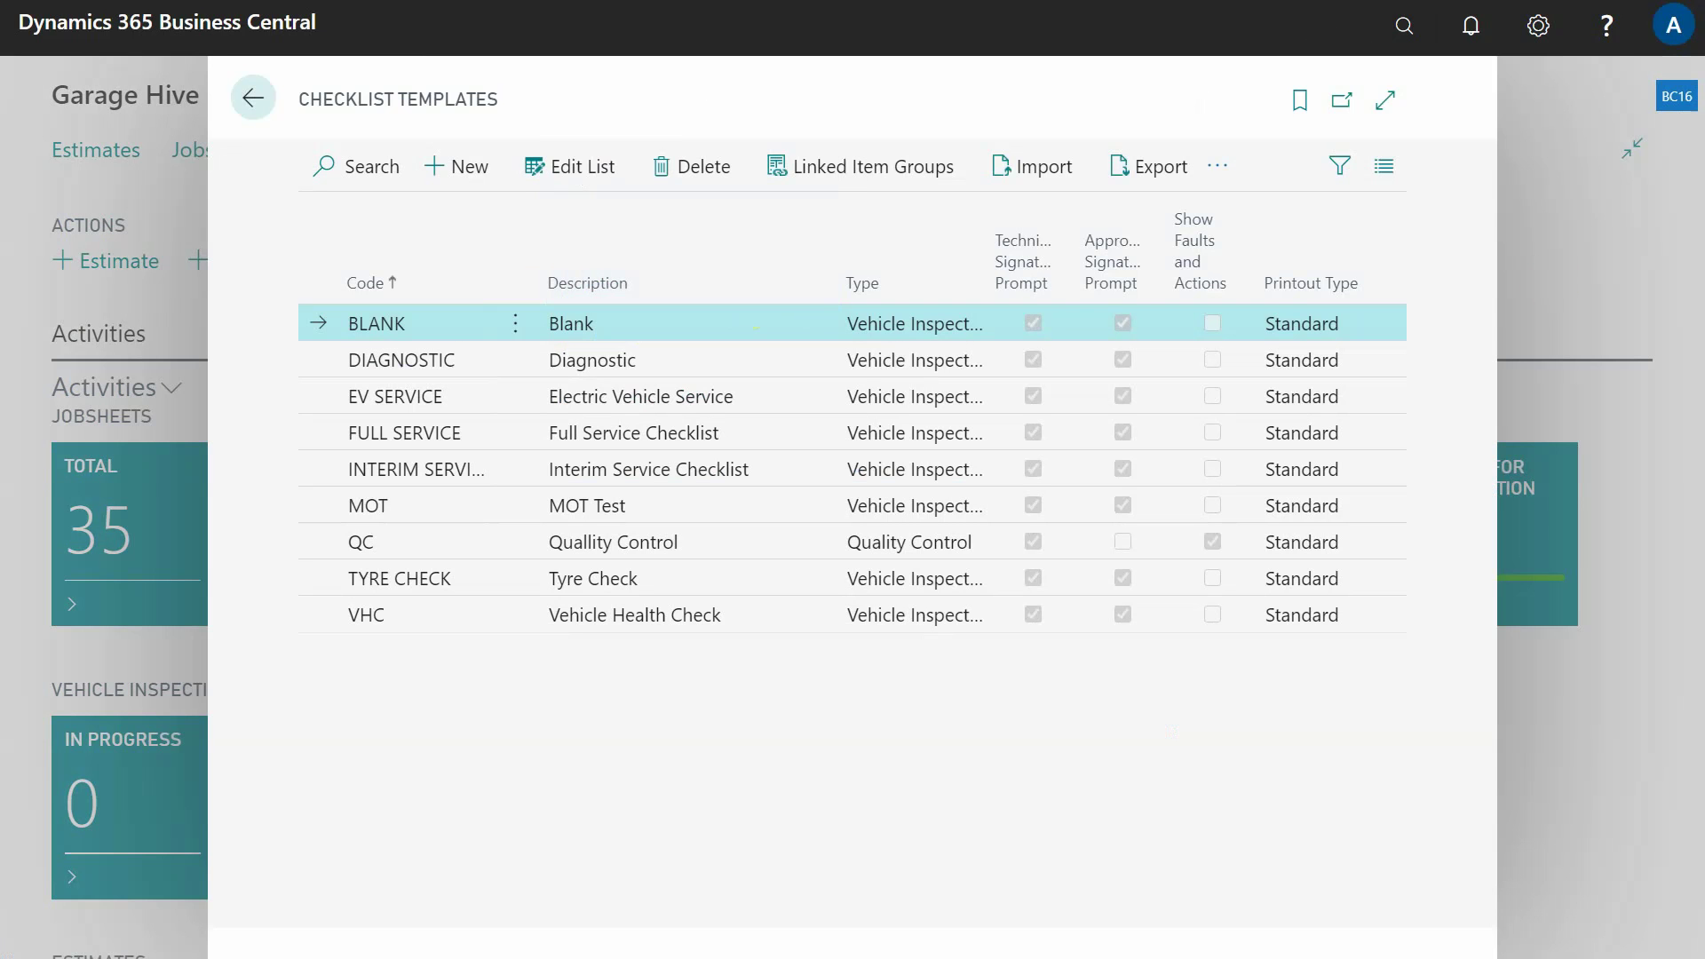
Step: View the checklist structure diagram Presentation1.jpg in Photos and close it to return to the Checklist Templates list
left_click_drag(1704, 202, 560, 37)
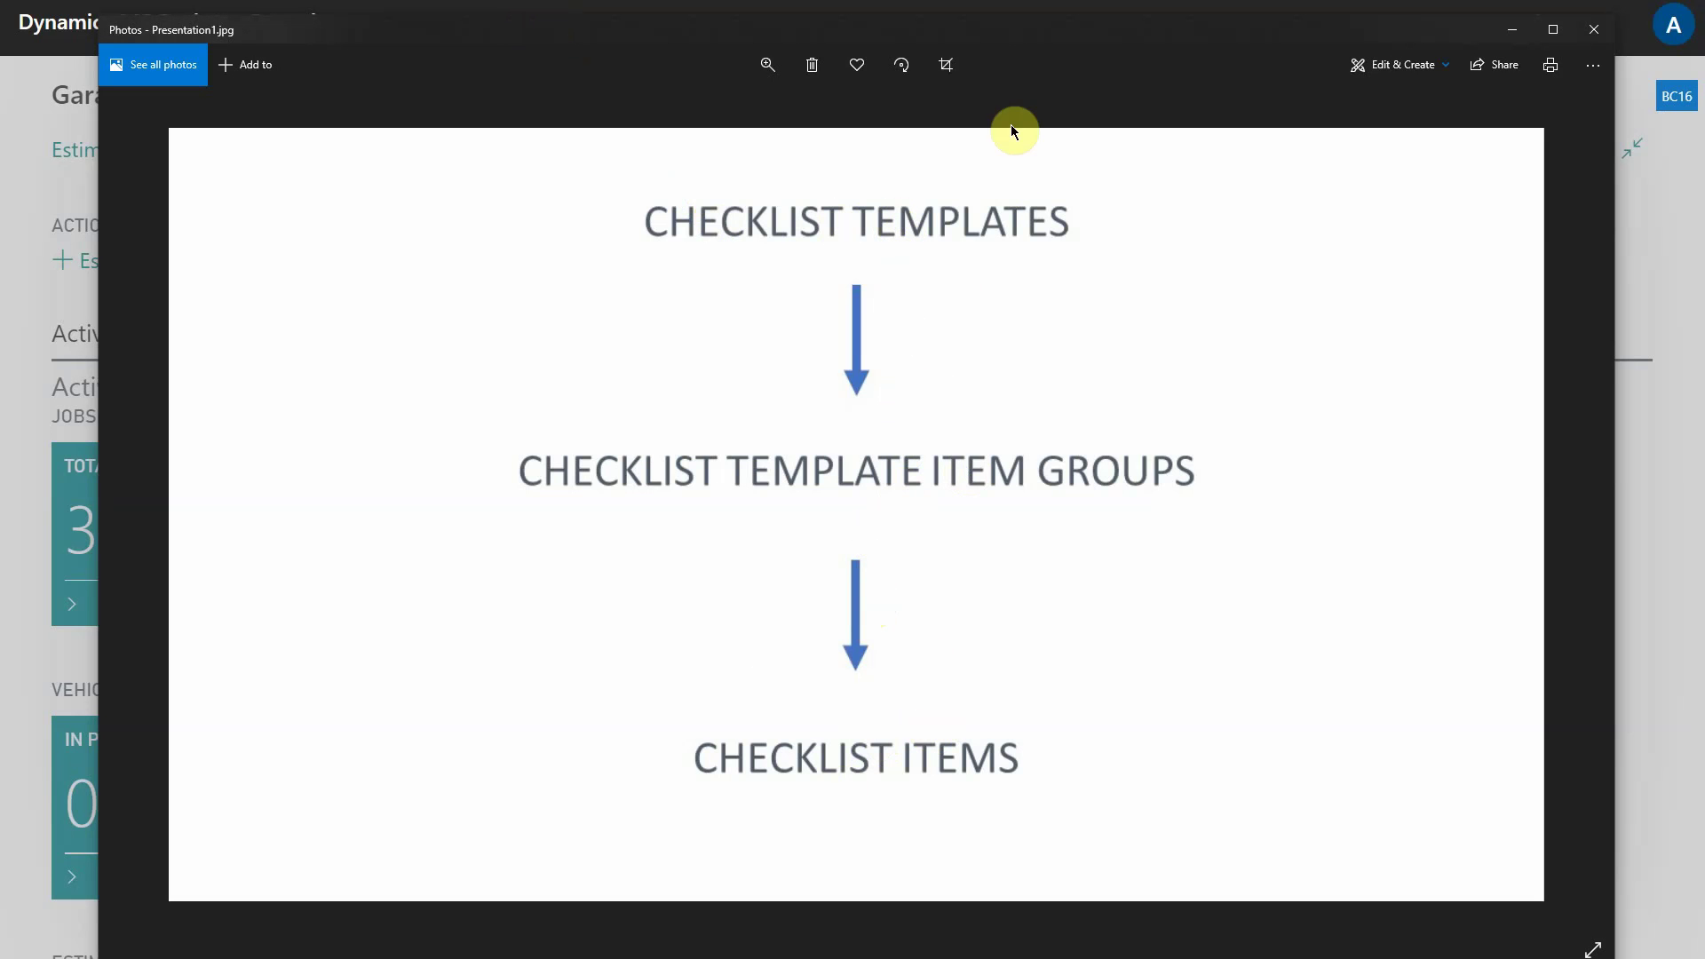
key("alt+F4")
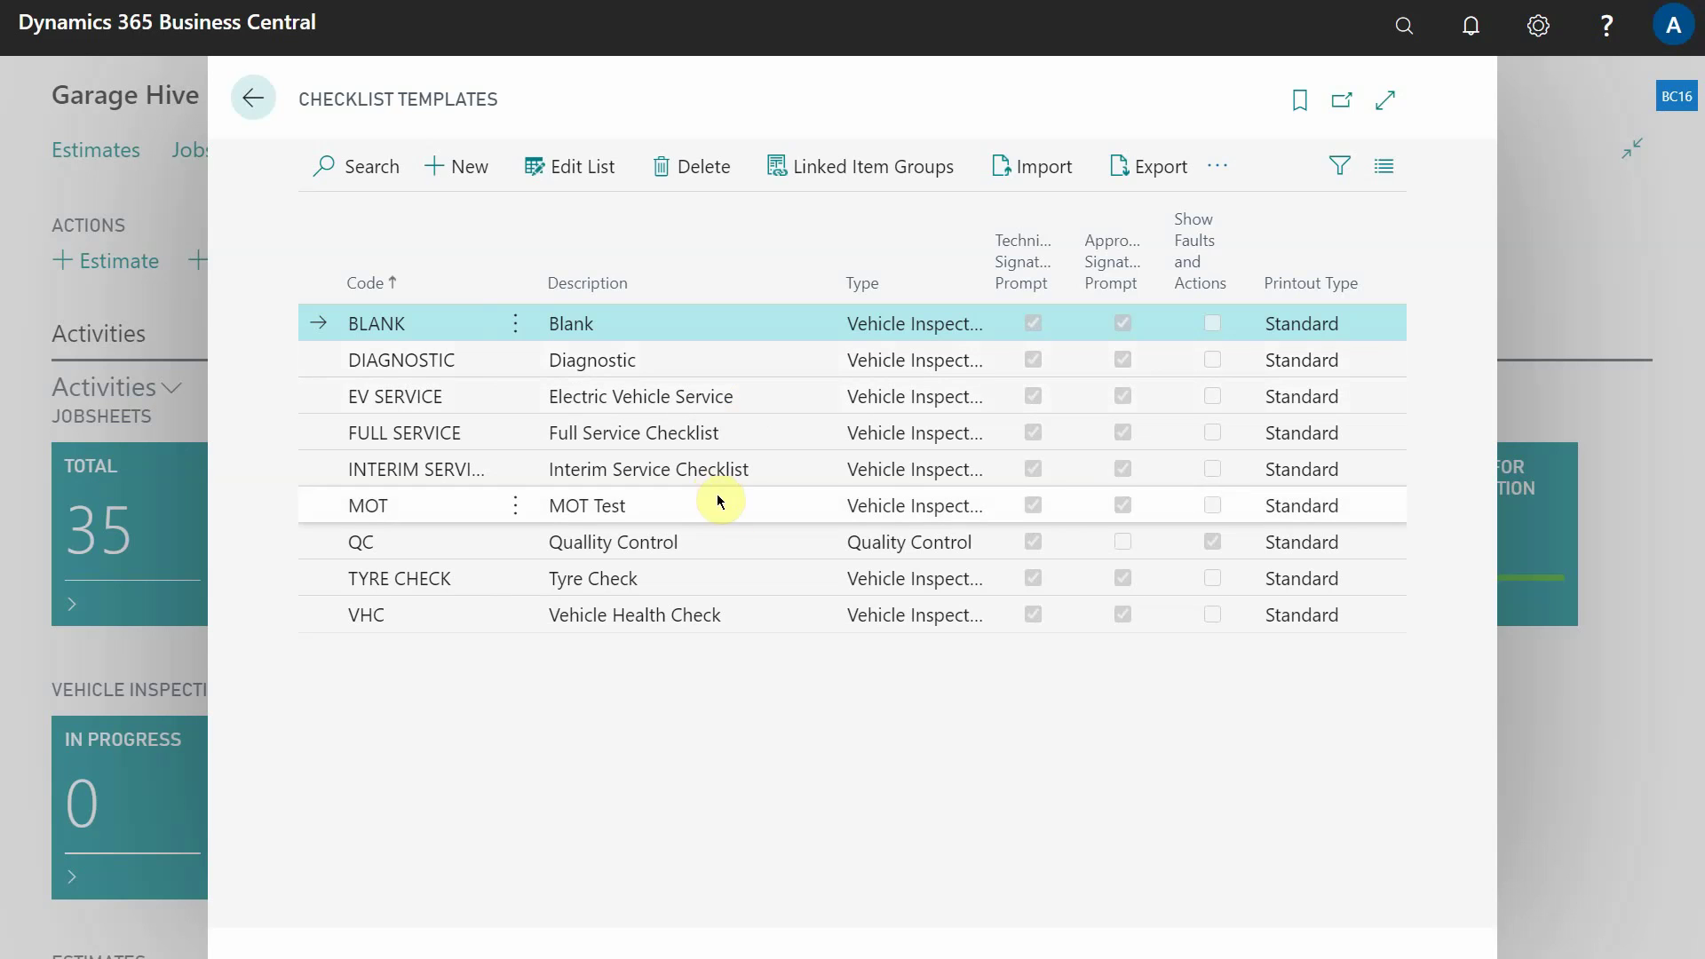
Step: Open the linked item groups of the VHC template and sort them ascending by Sorting No
left_click(787, 608)
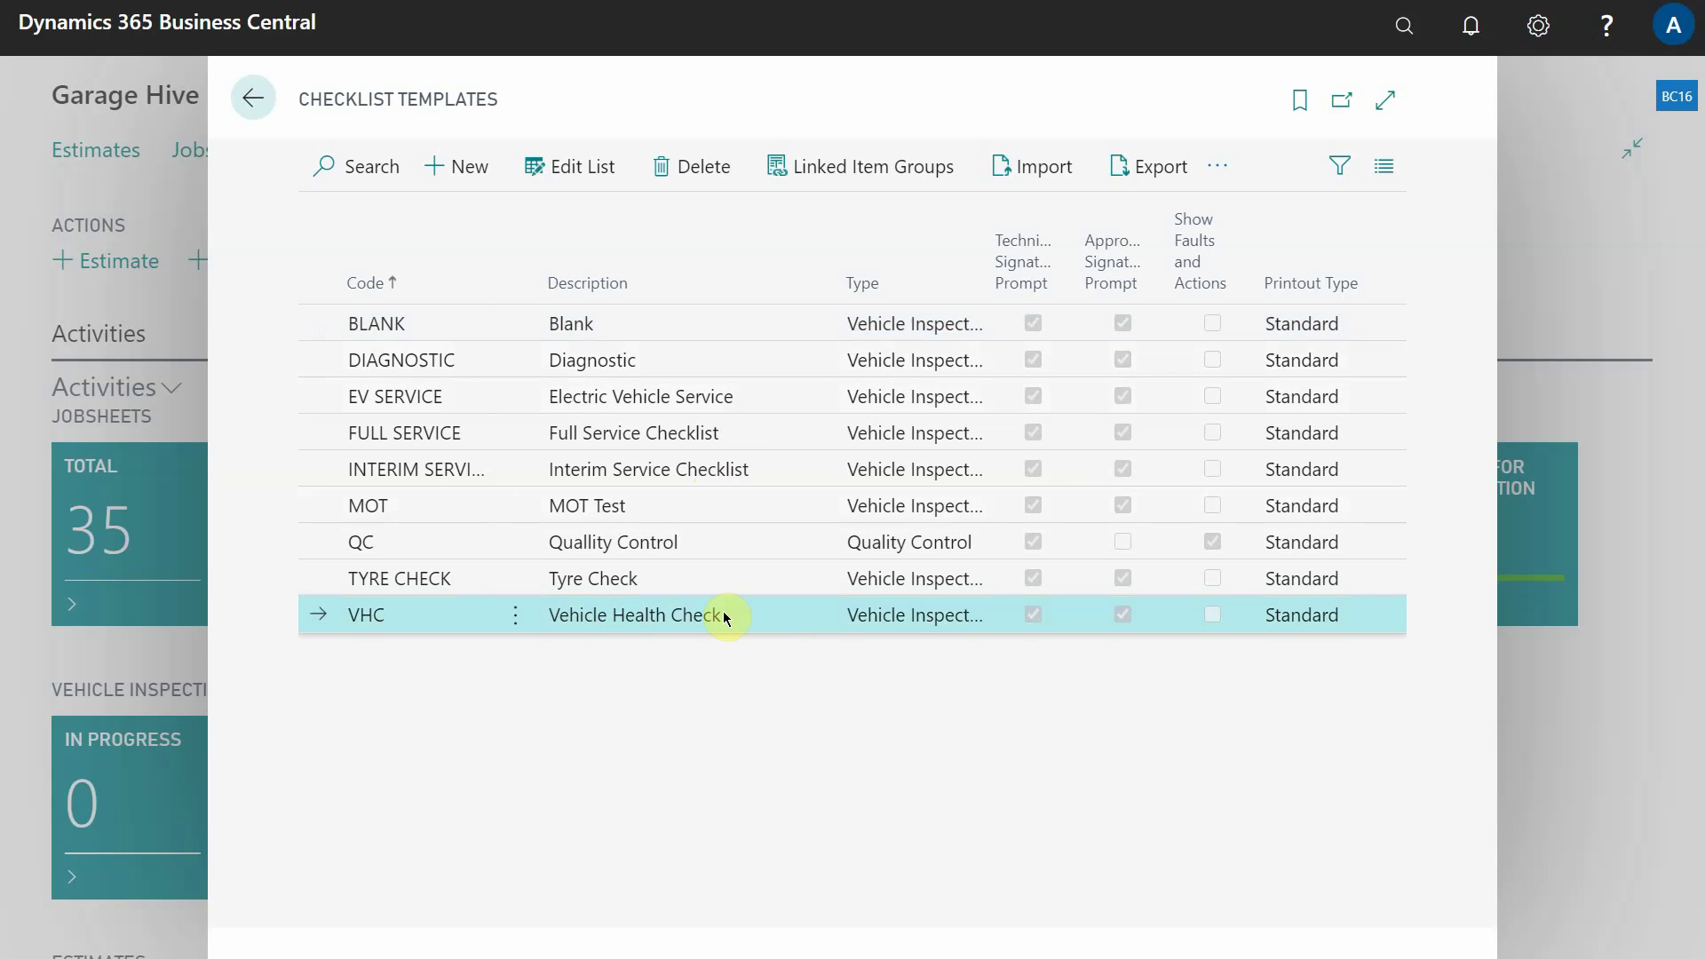
left_click_drag(296, 99, 556, 100)
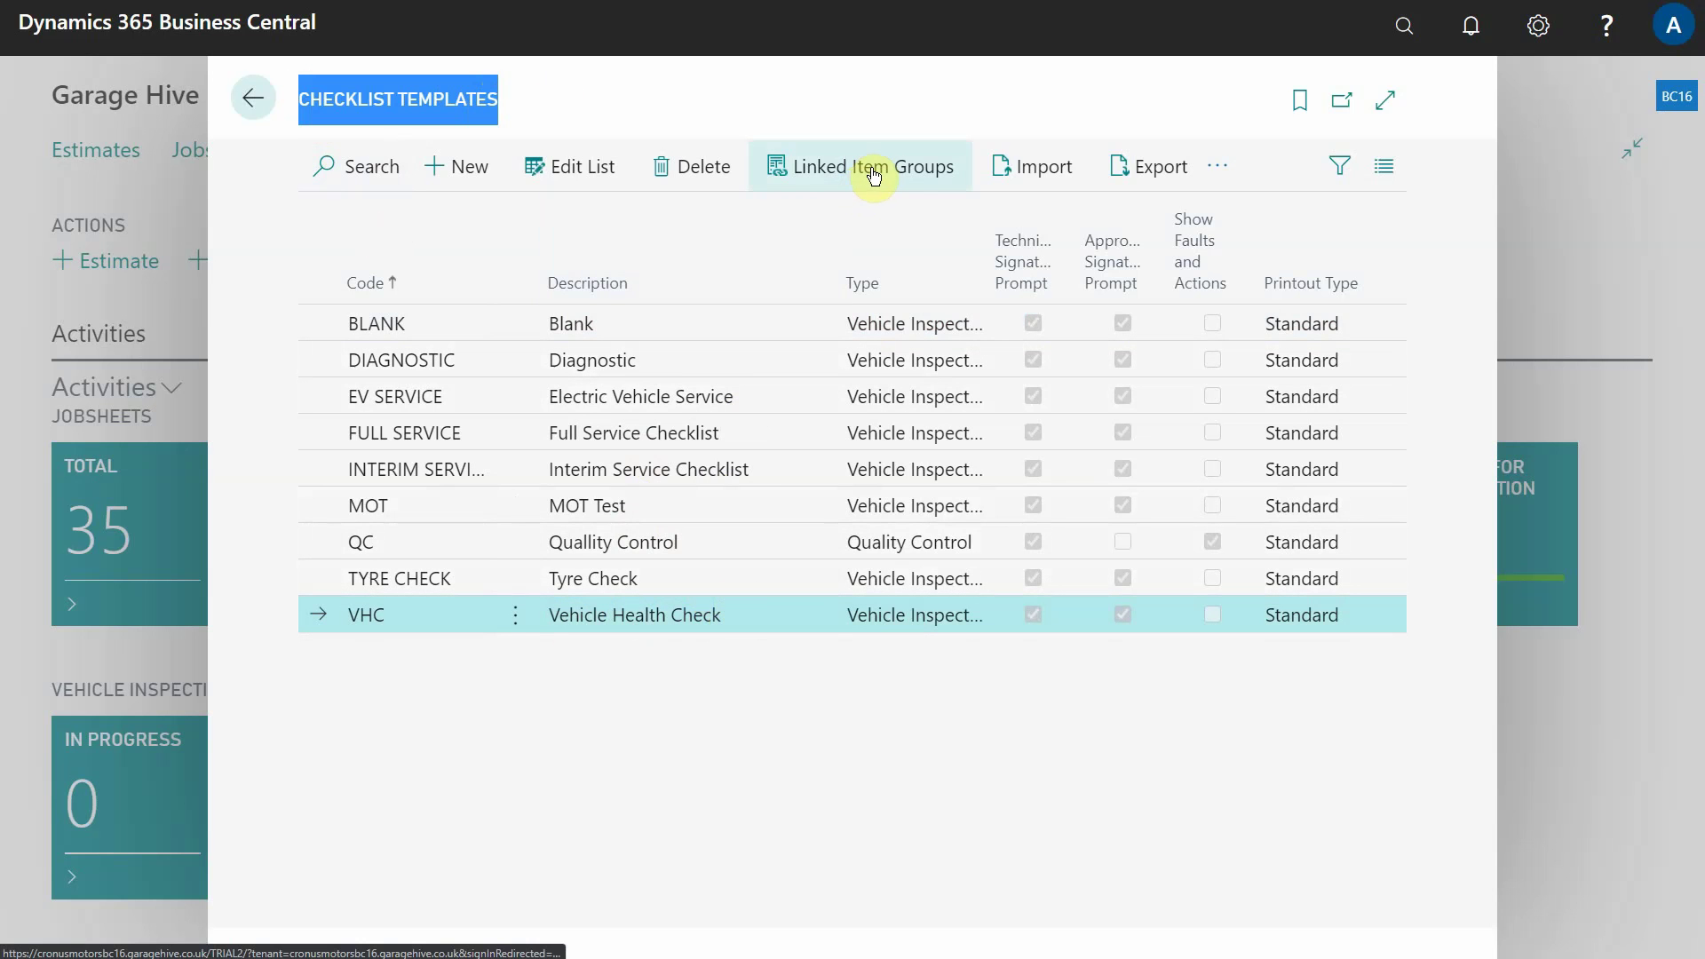
left_click(922, 169)
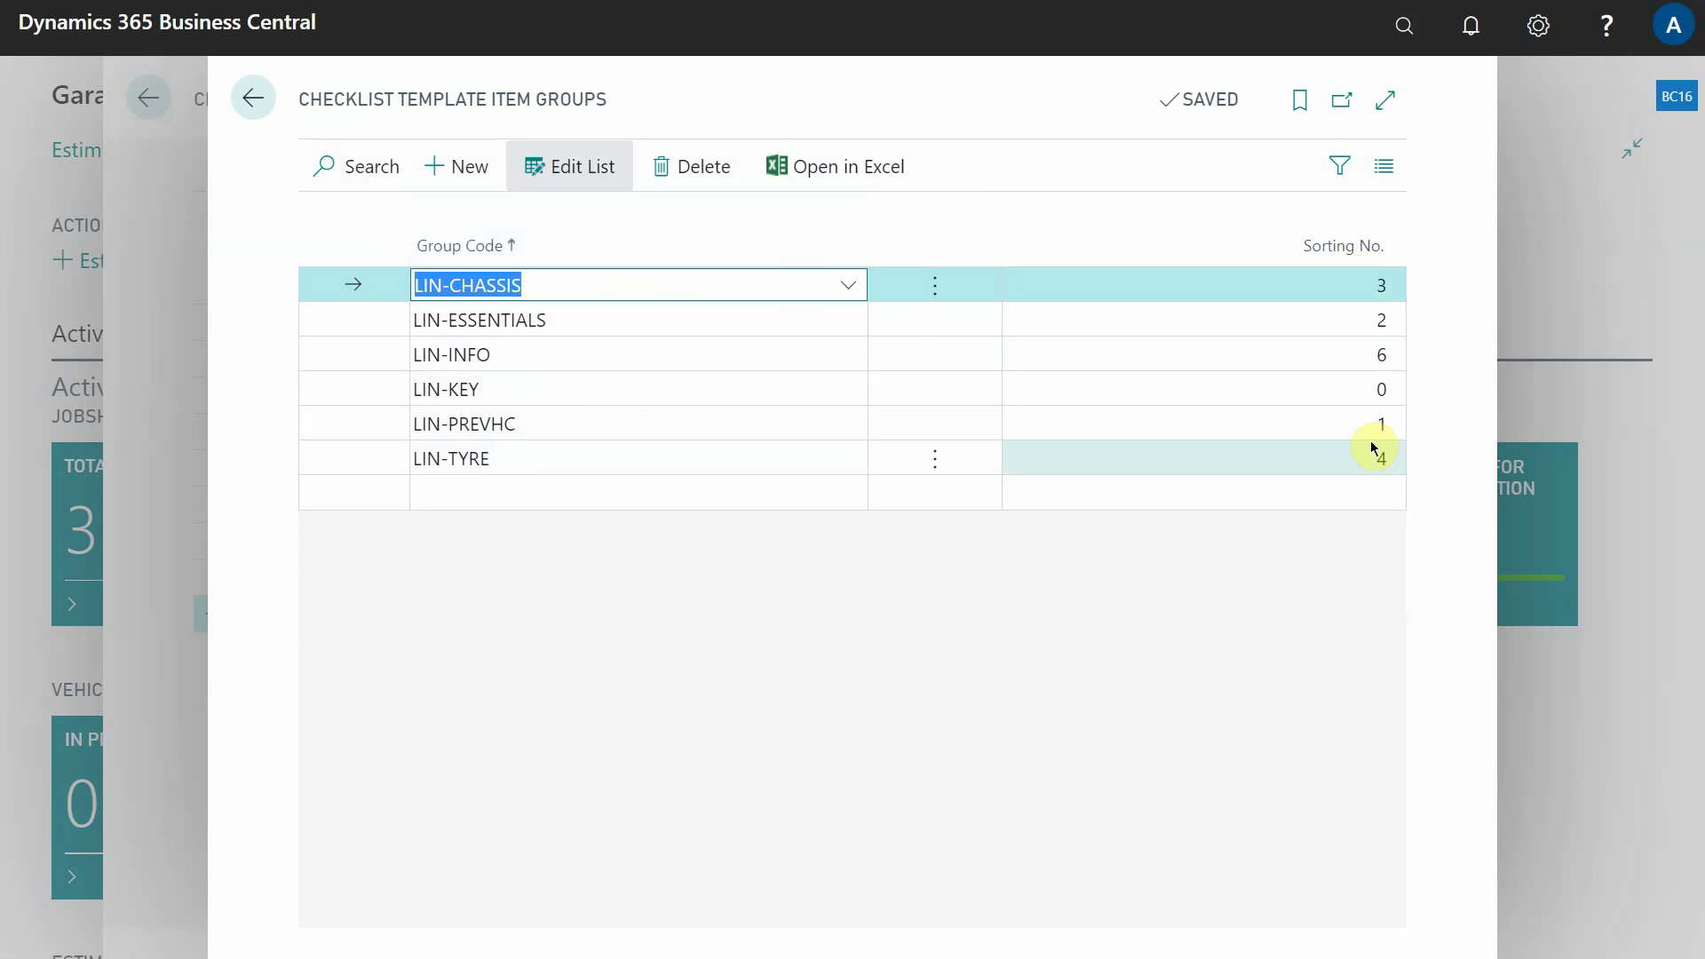
left_click(1339, 246)
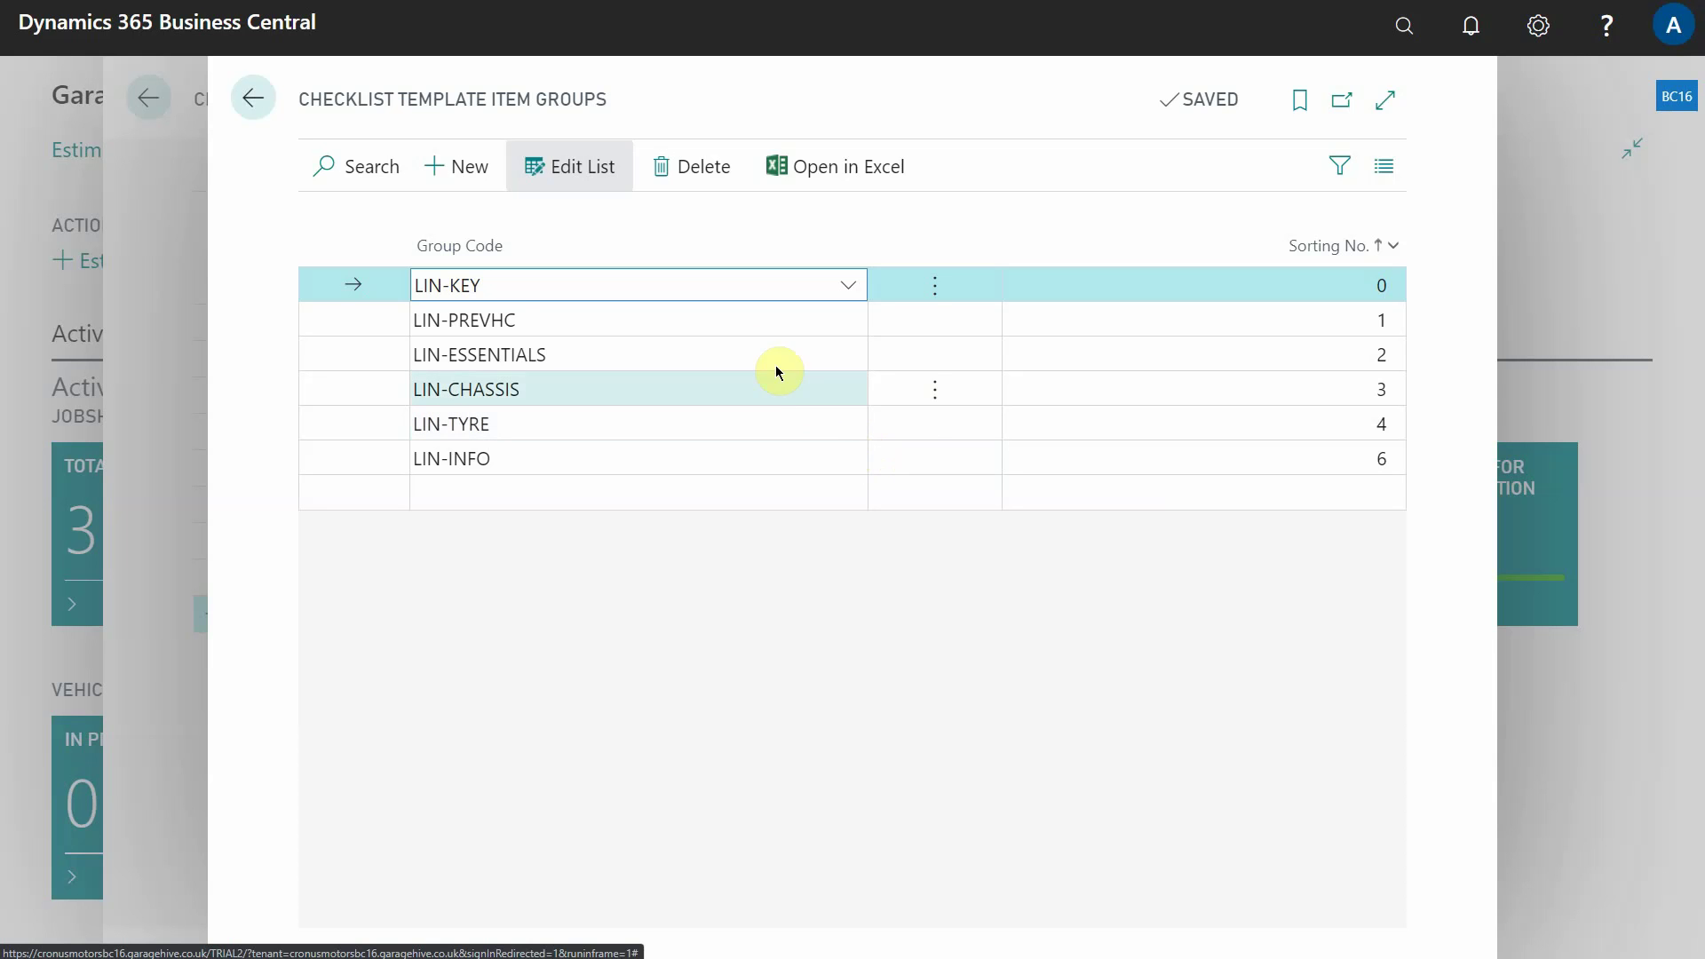
Step: Look up the LIN-PREVHC group in the full list of checklist item groups and open its items
left_click(719, 323)
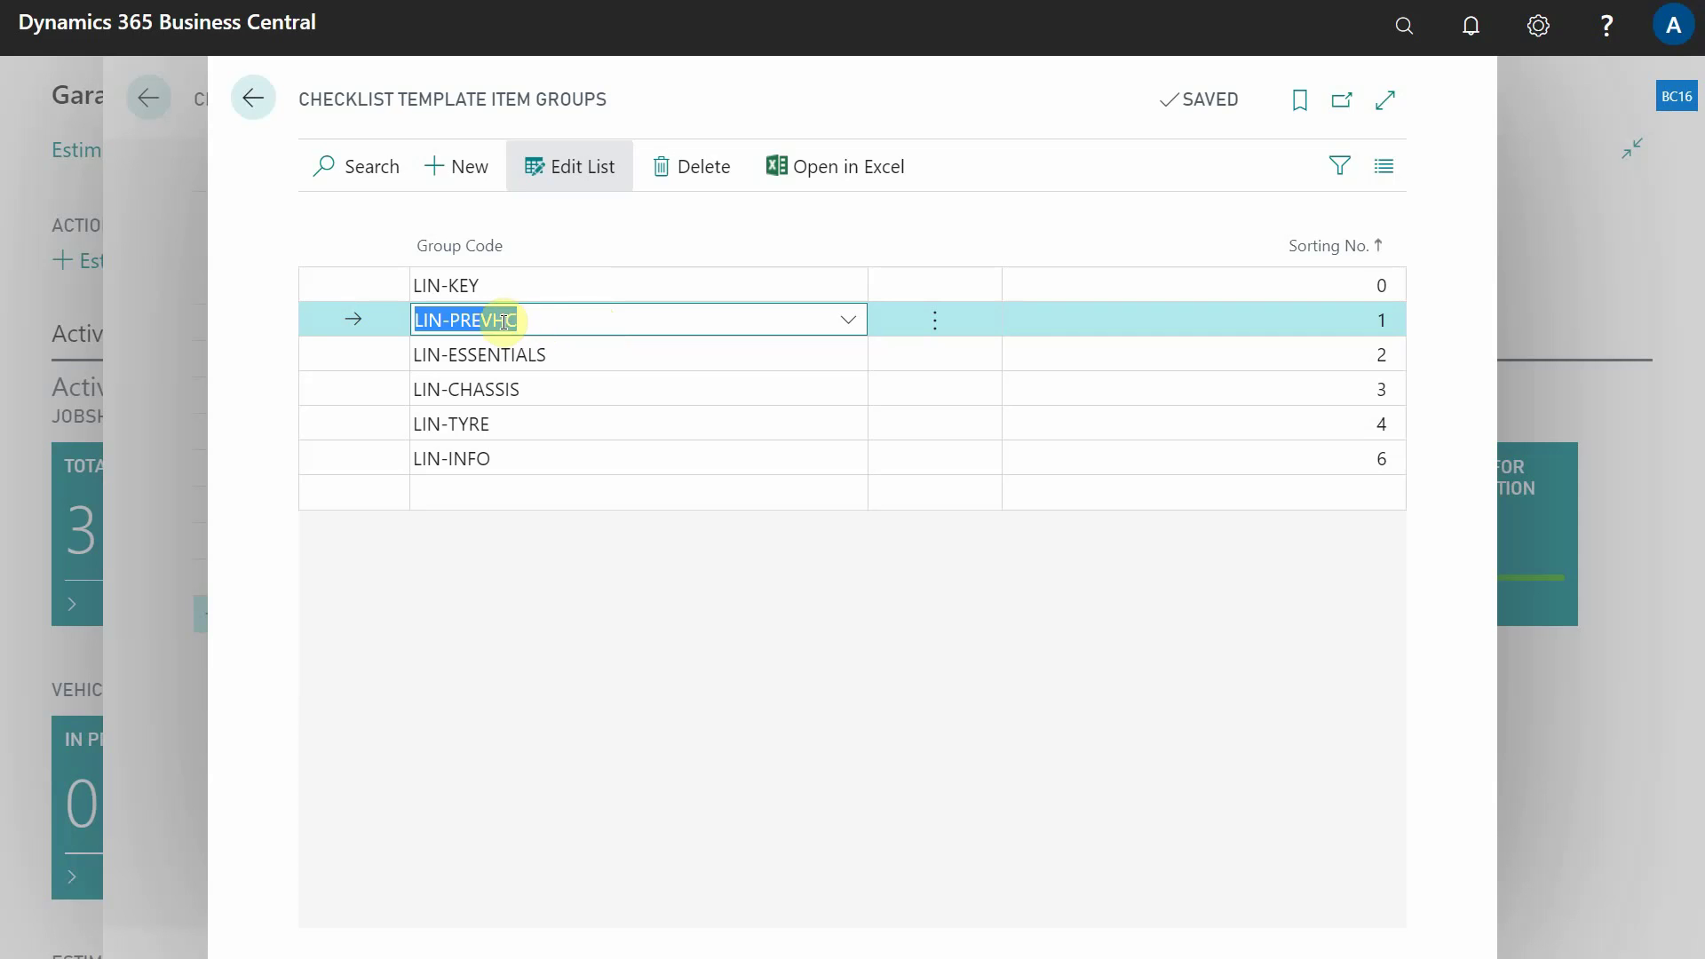
left_click(572, 321)
left_click_drag(507, 321, 406, 327)
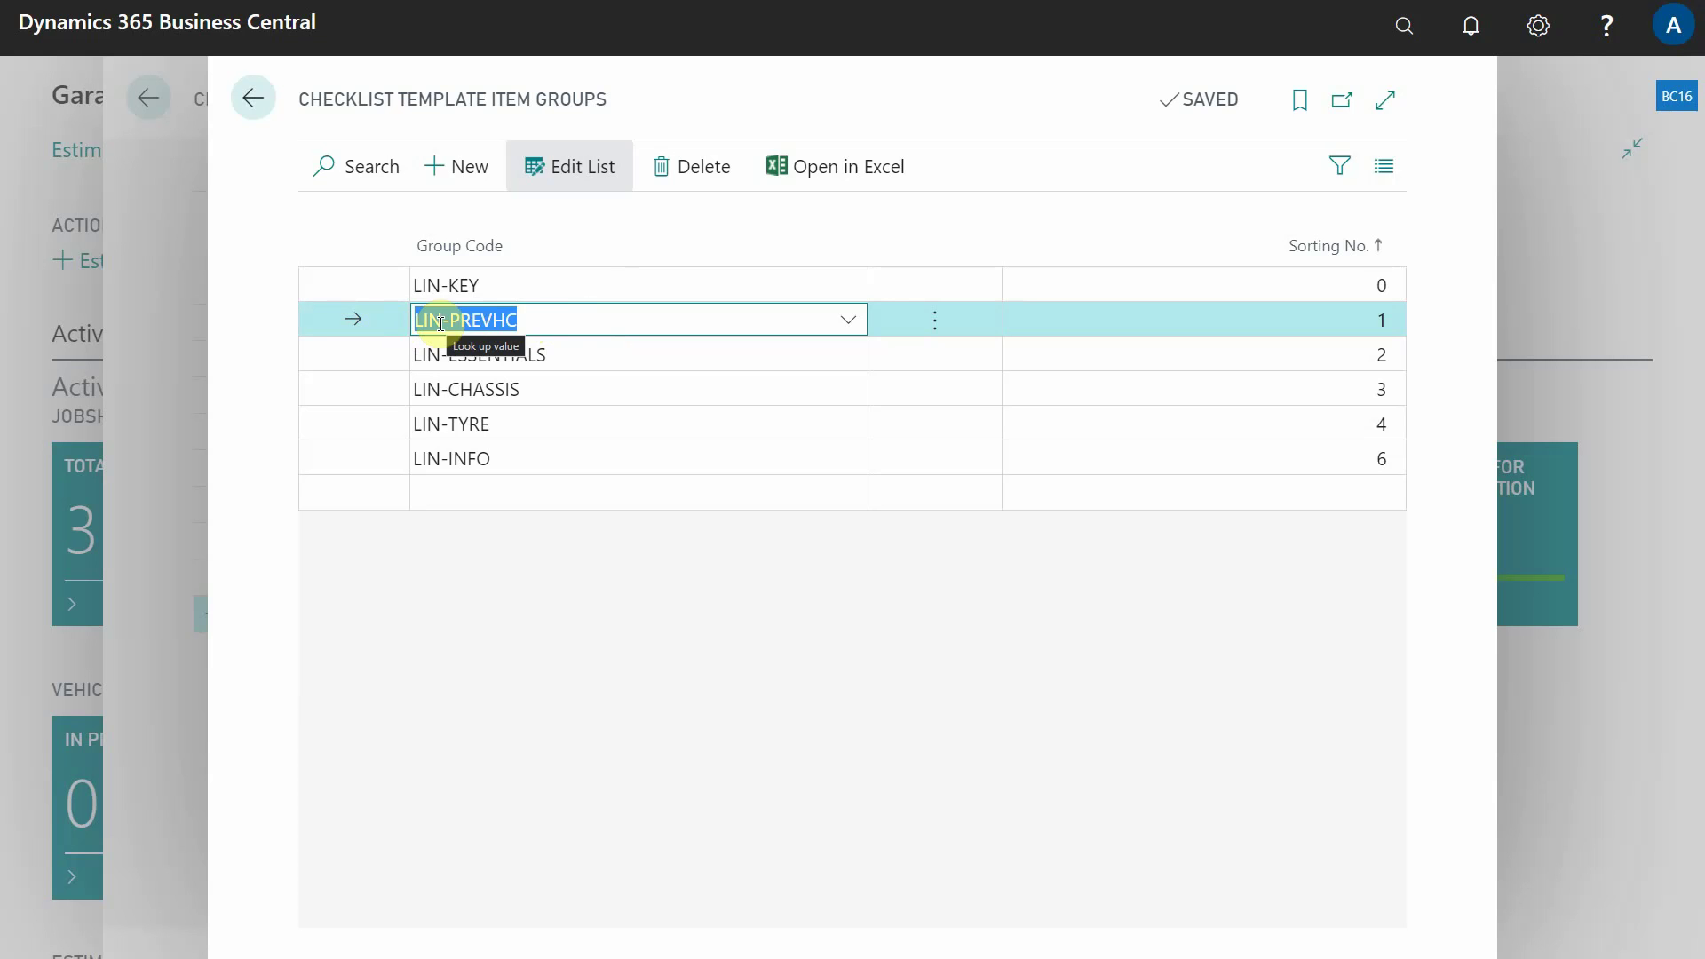
left_click(550, 323)
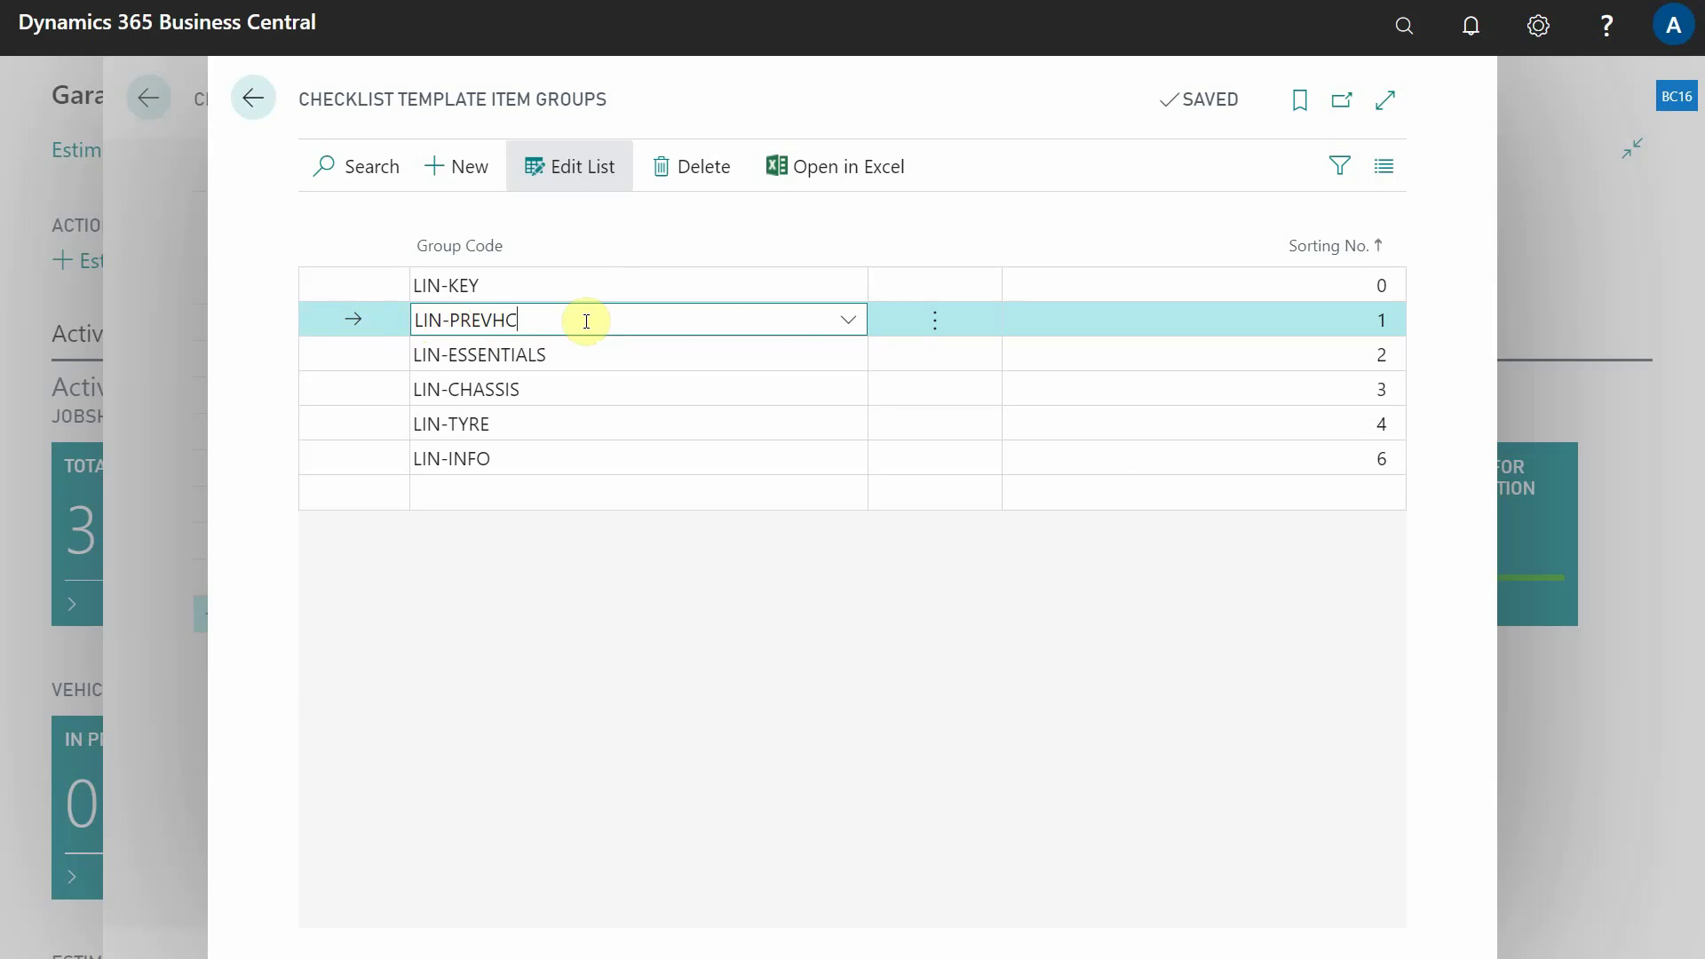
left_click(846, 322)
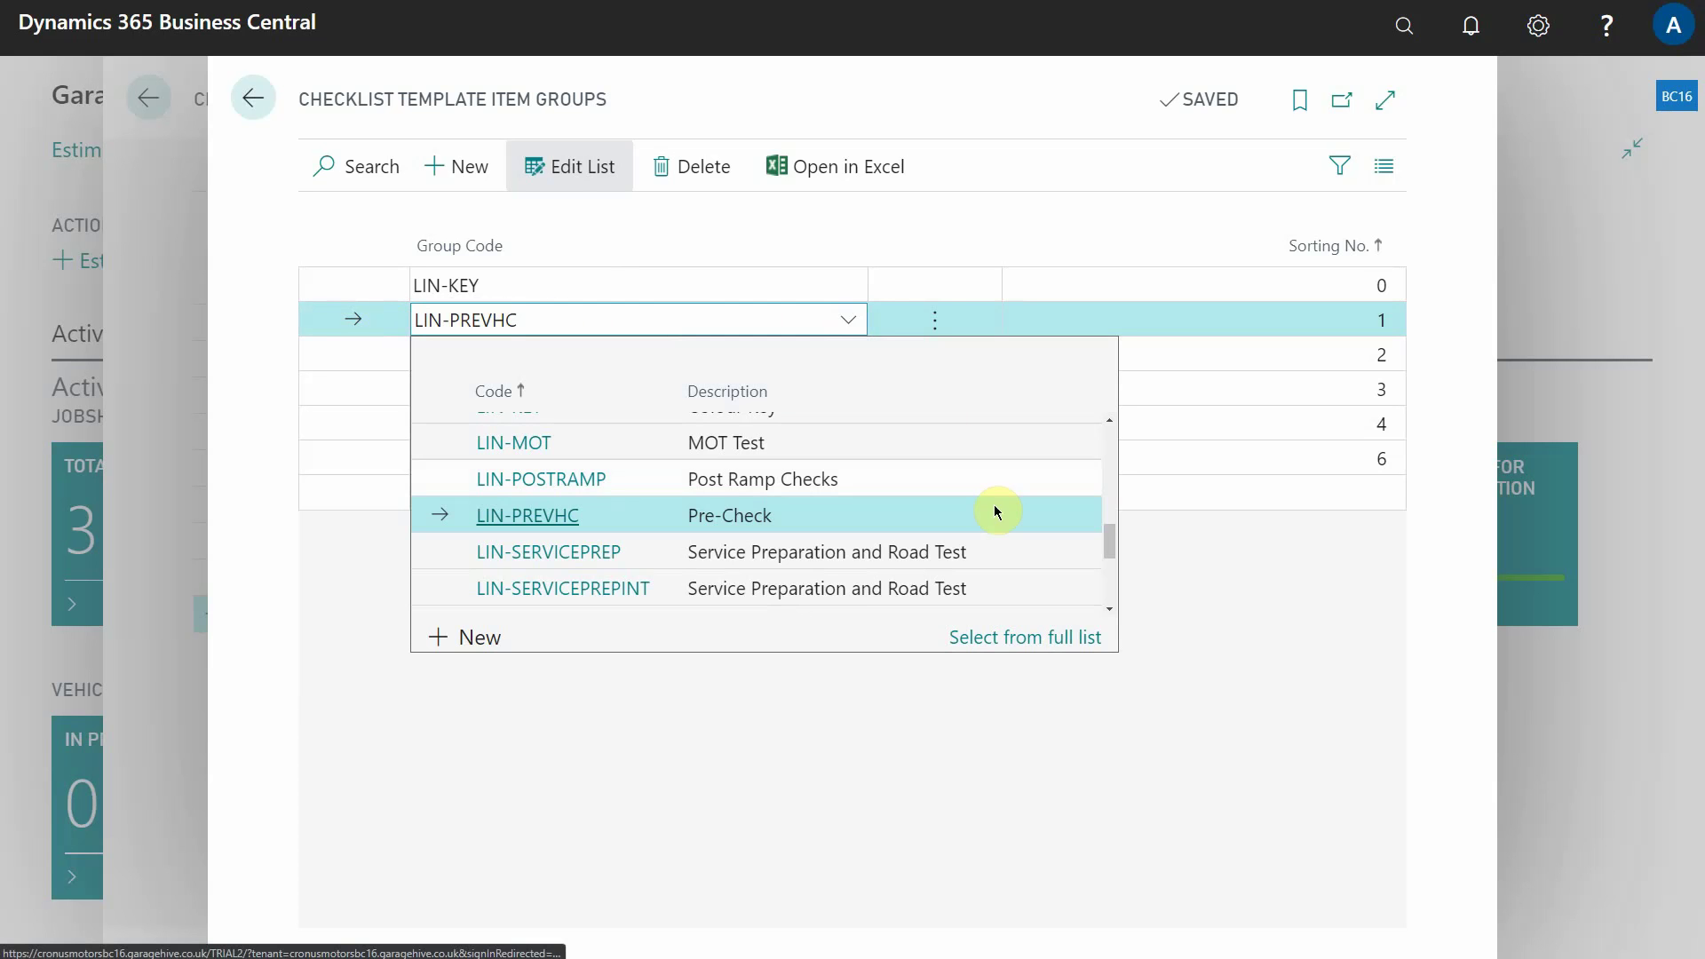
left_click(1042, 645)
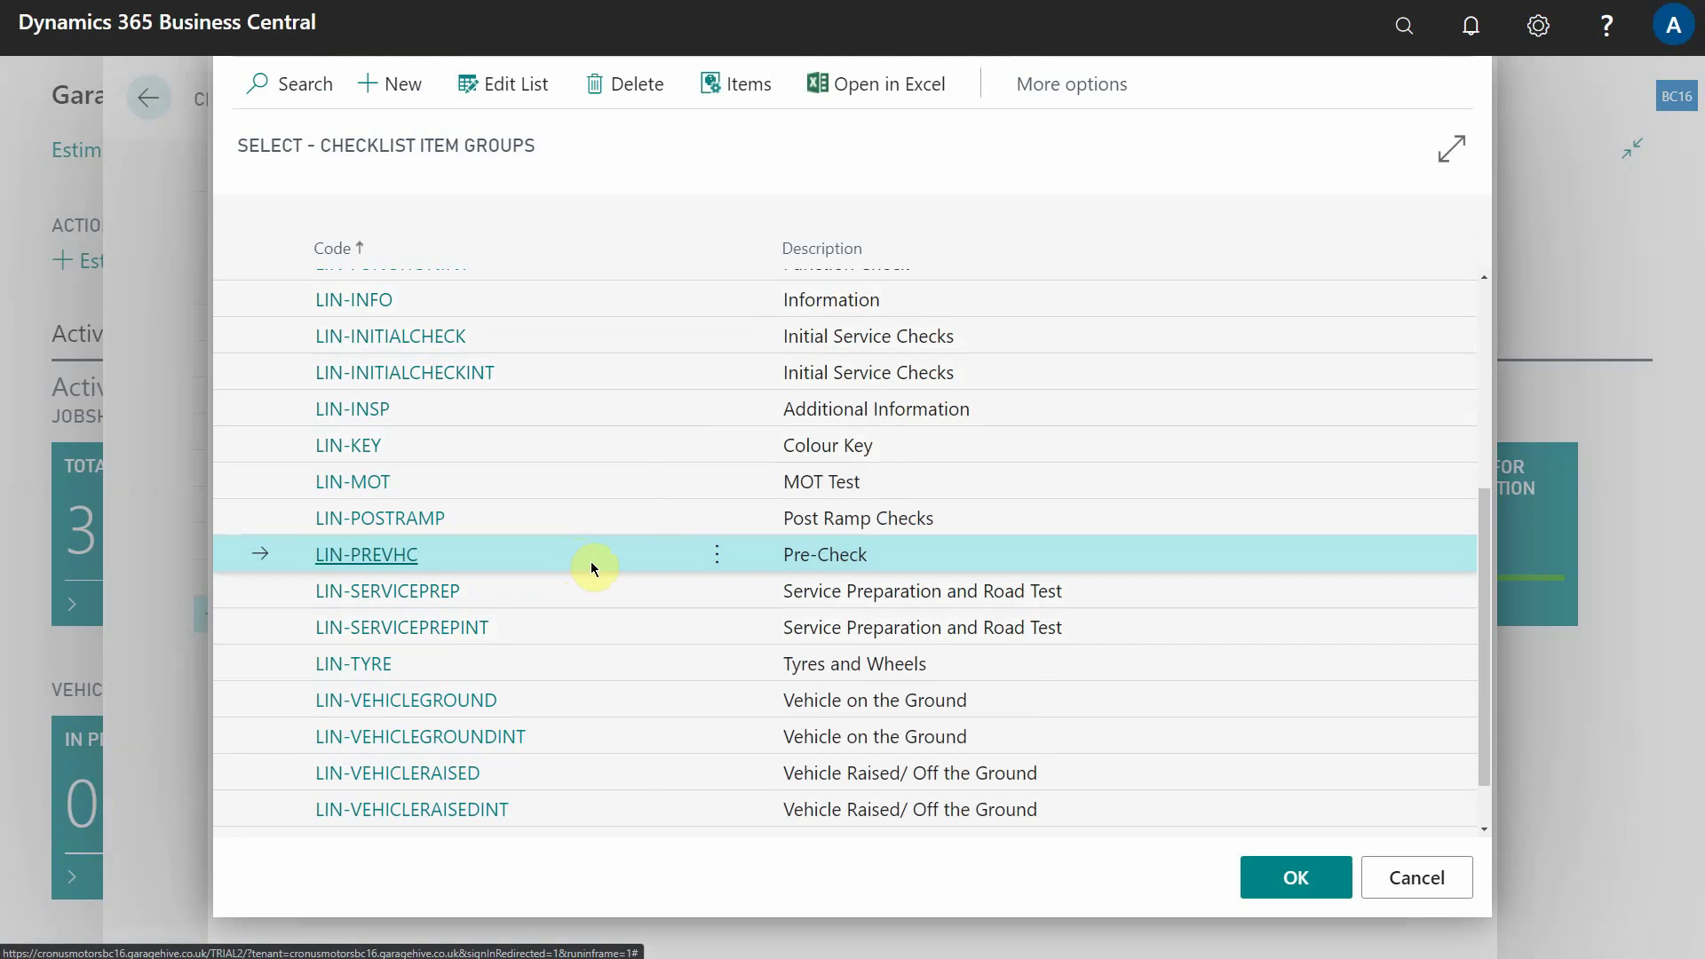
left_click(734, 83)
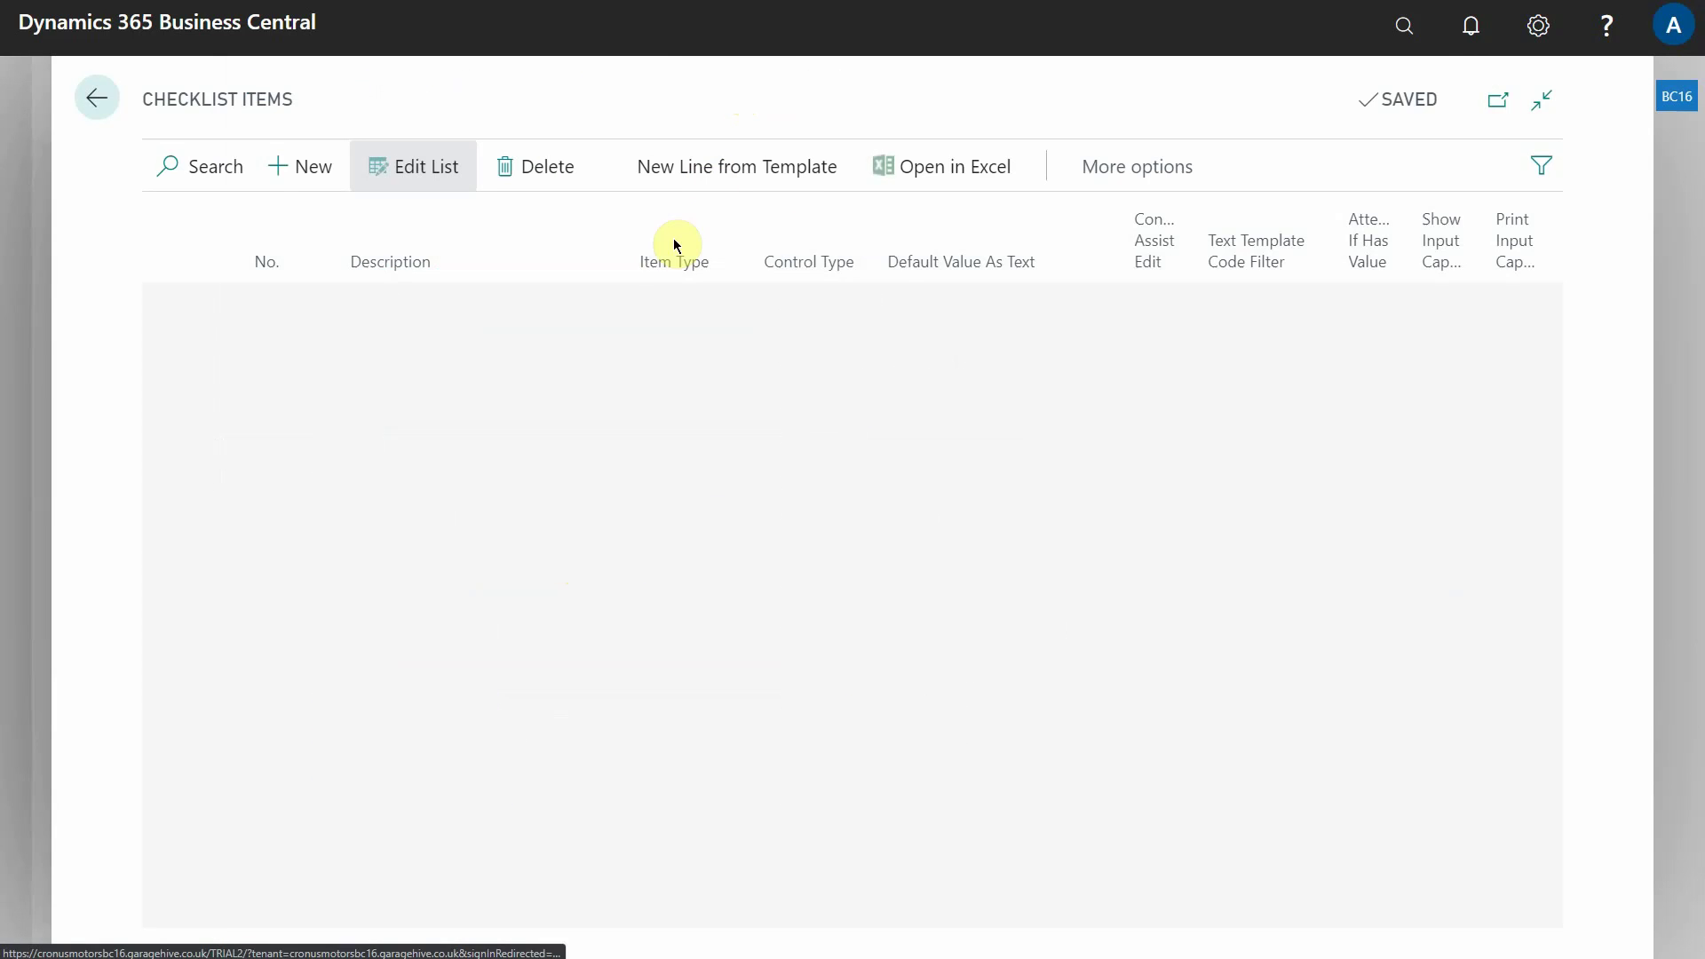
Step: Look through the Pre-Check group's checklist items and return to the Checklist Templates list without changing the group selection
scroll(855, 371, "down", 5)
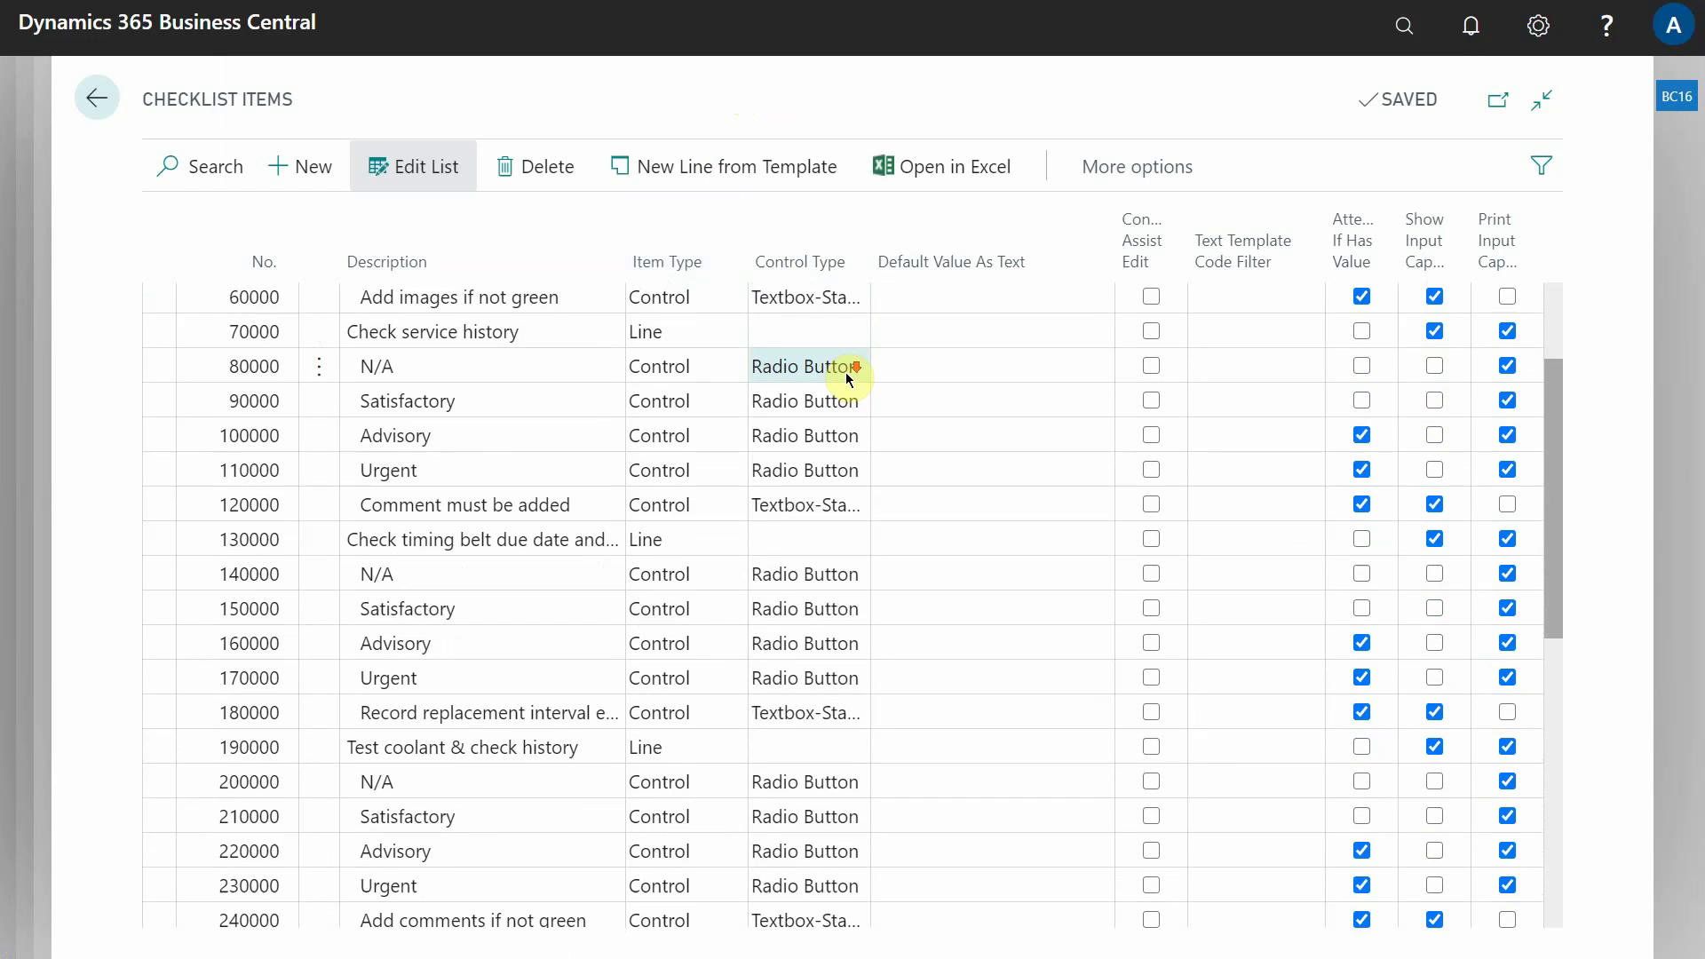
scroll(852, 390, "down", 10)
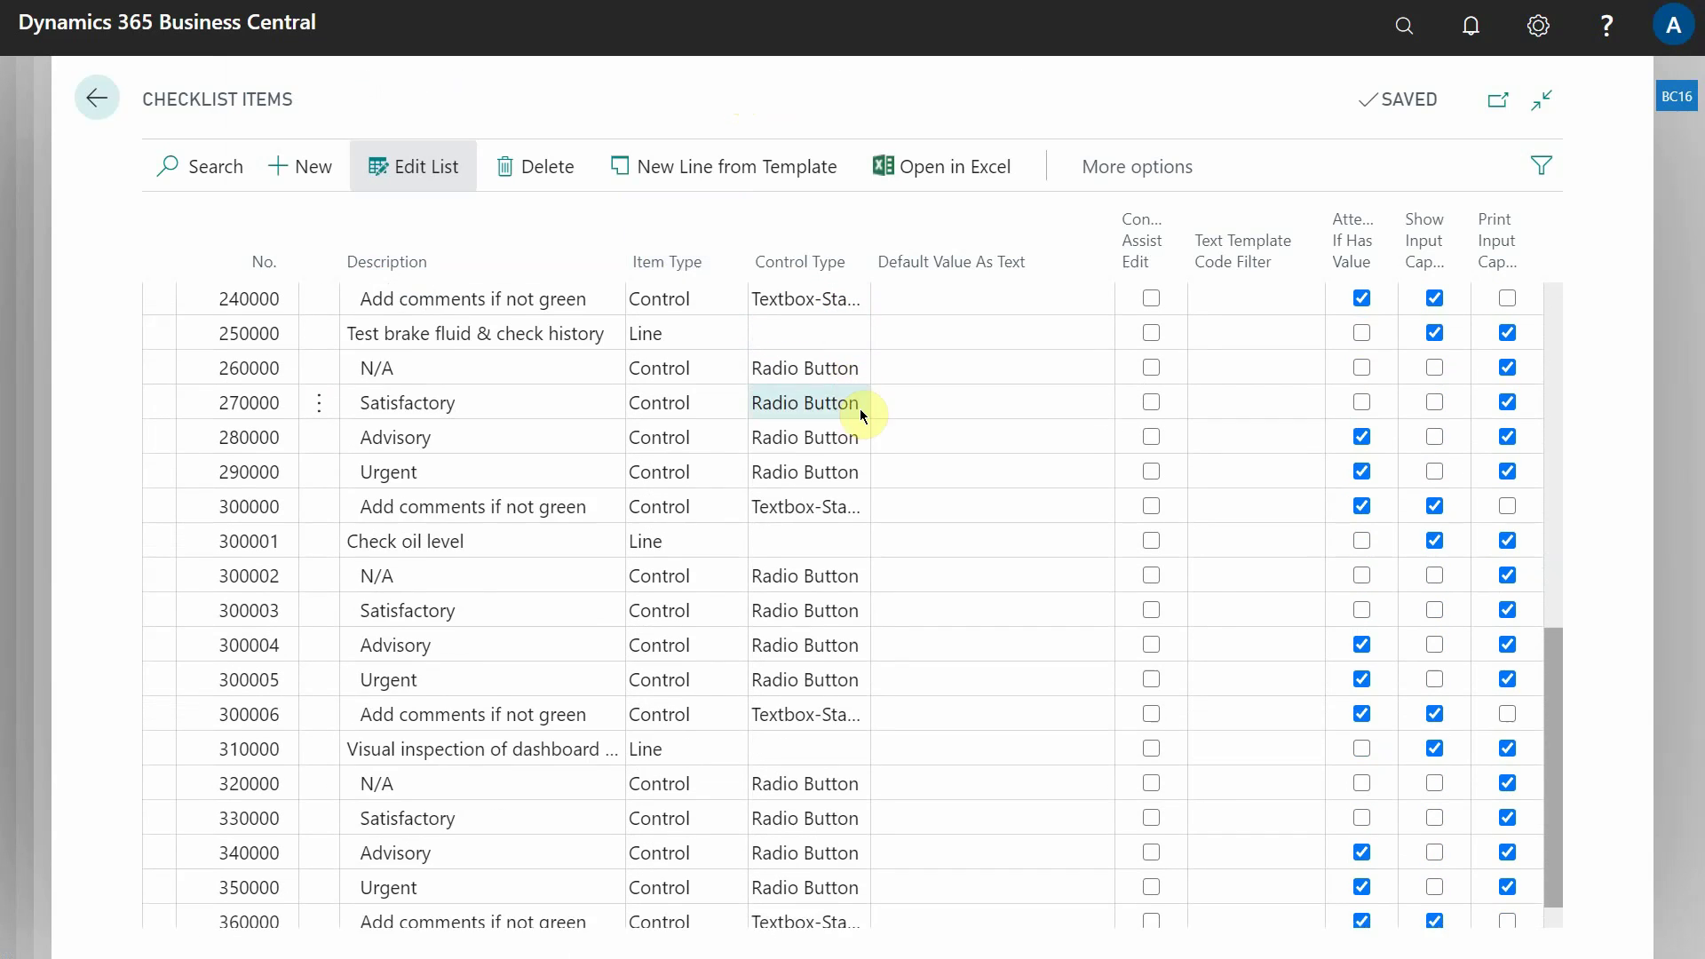
scroll(868, 460, "up", 8)
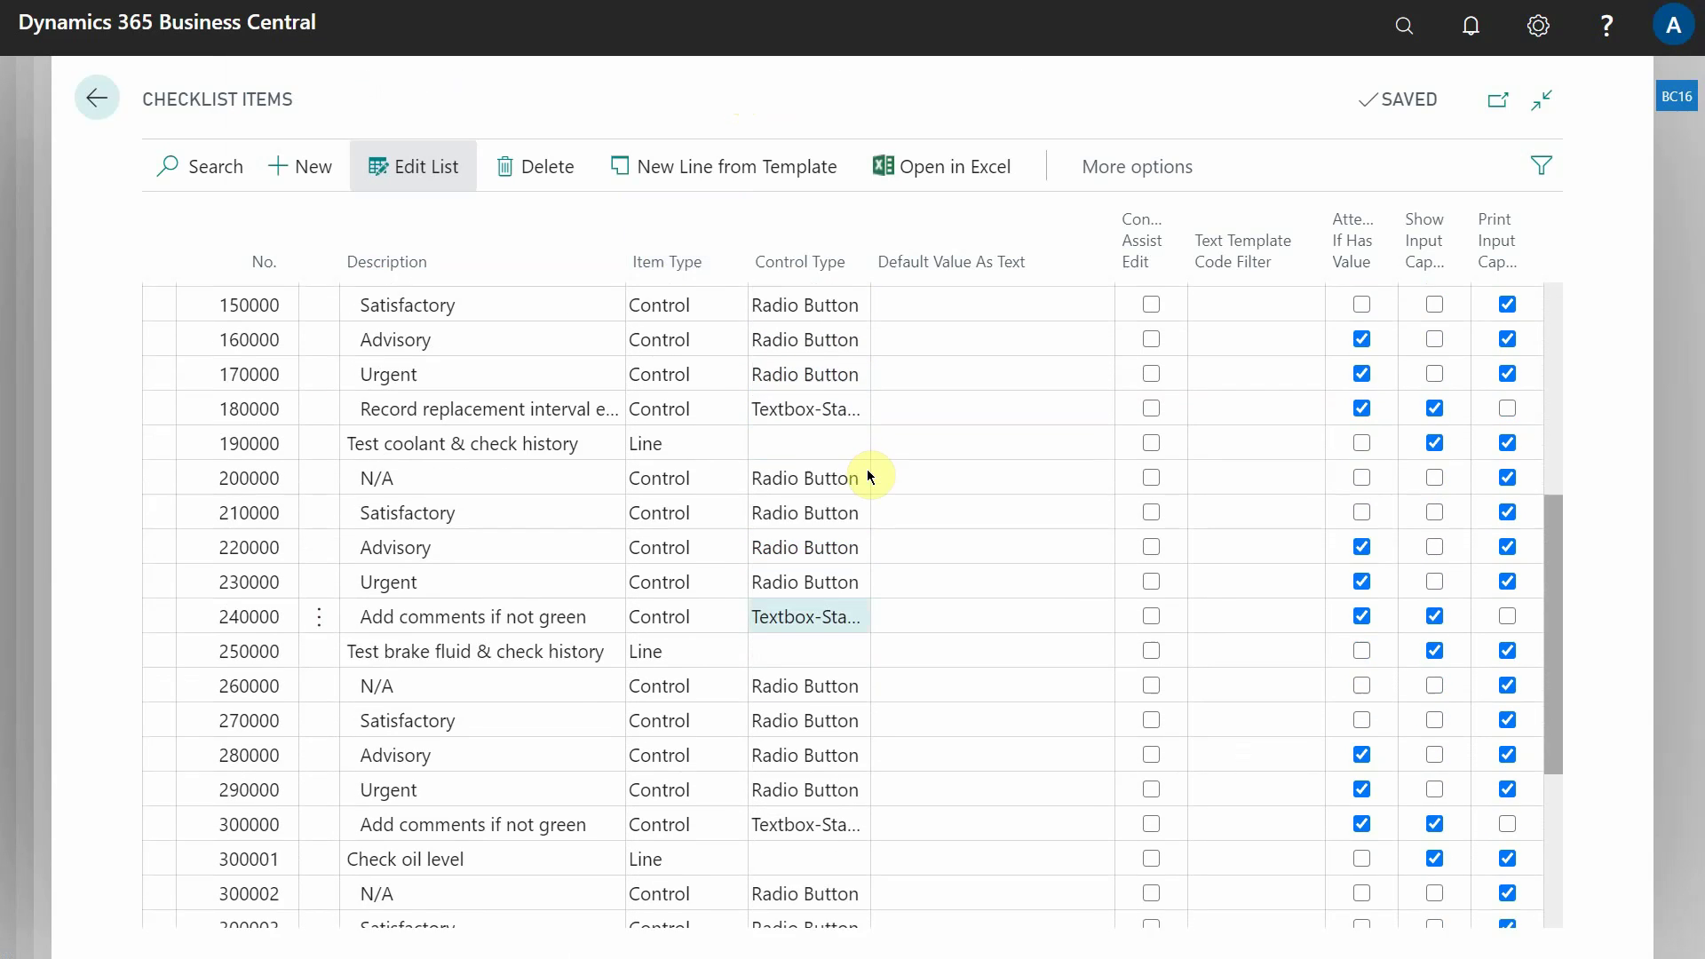
scroll(872, 475, "up", 7)
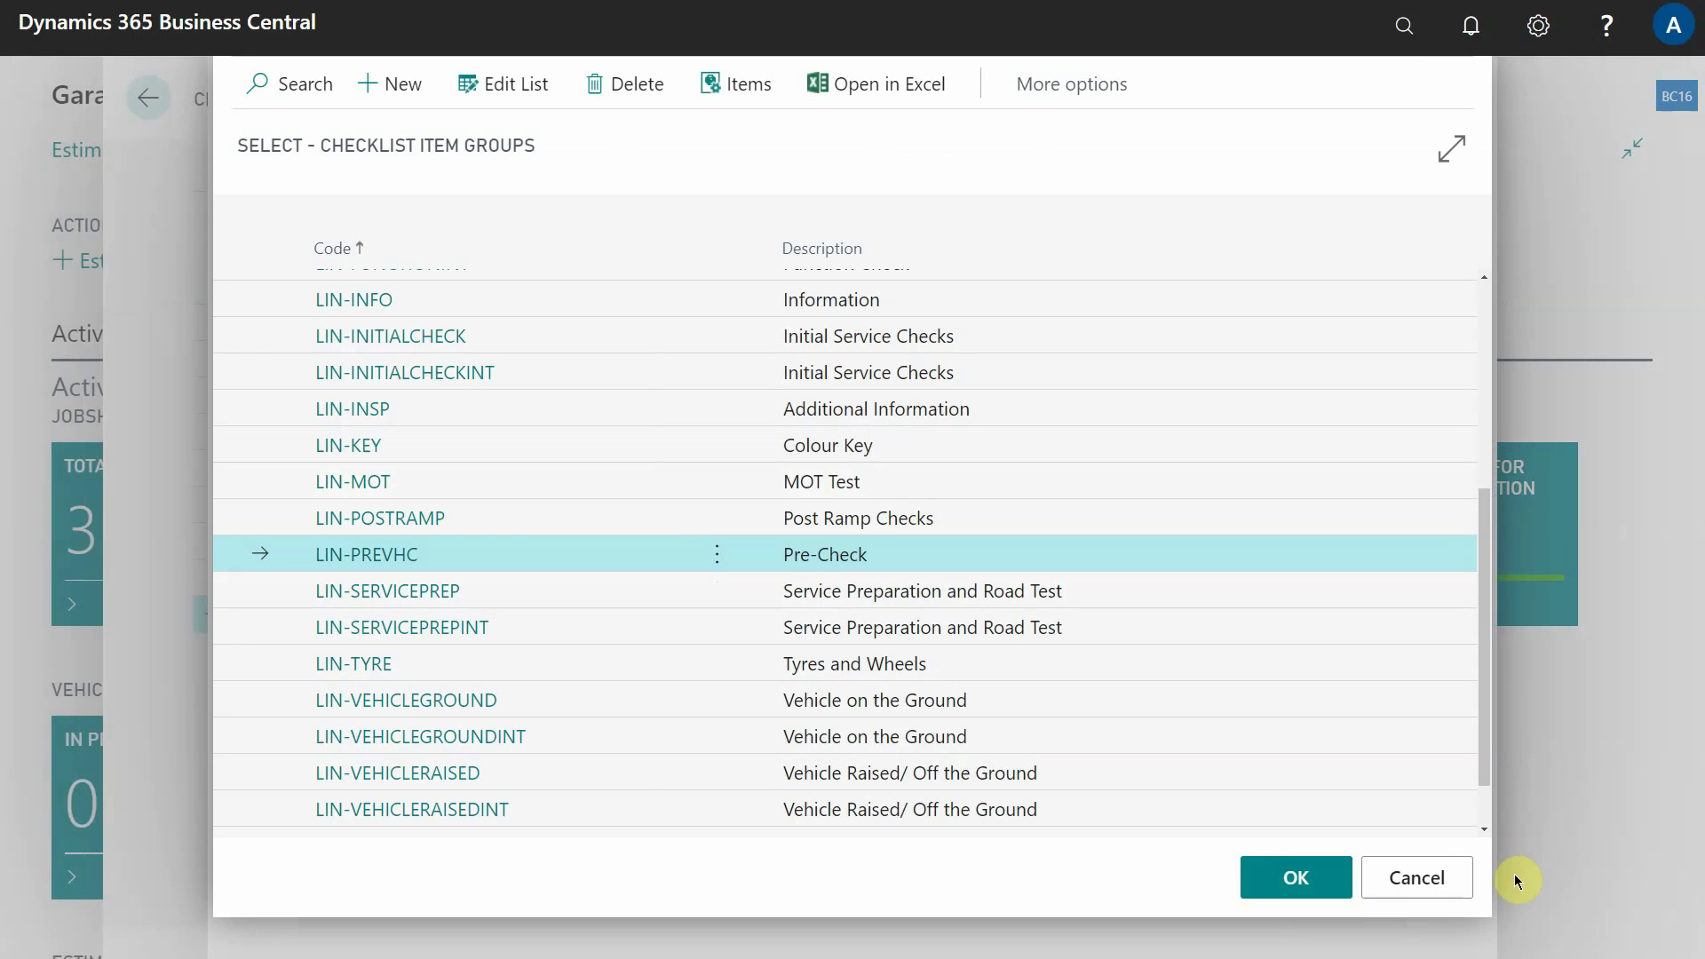
left_click(1416, 879)
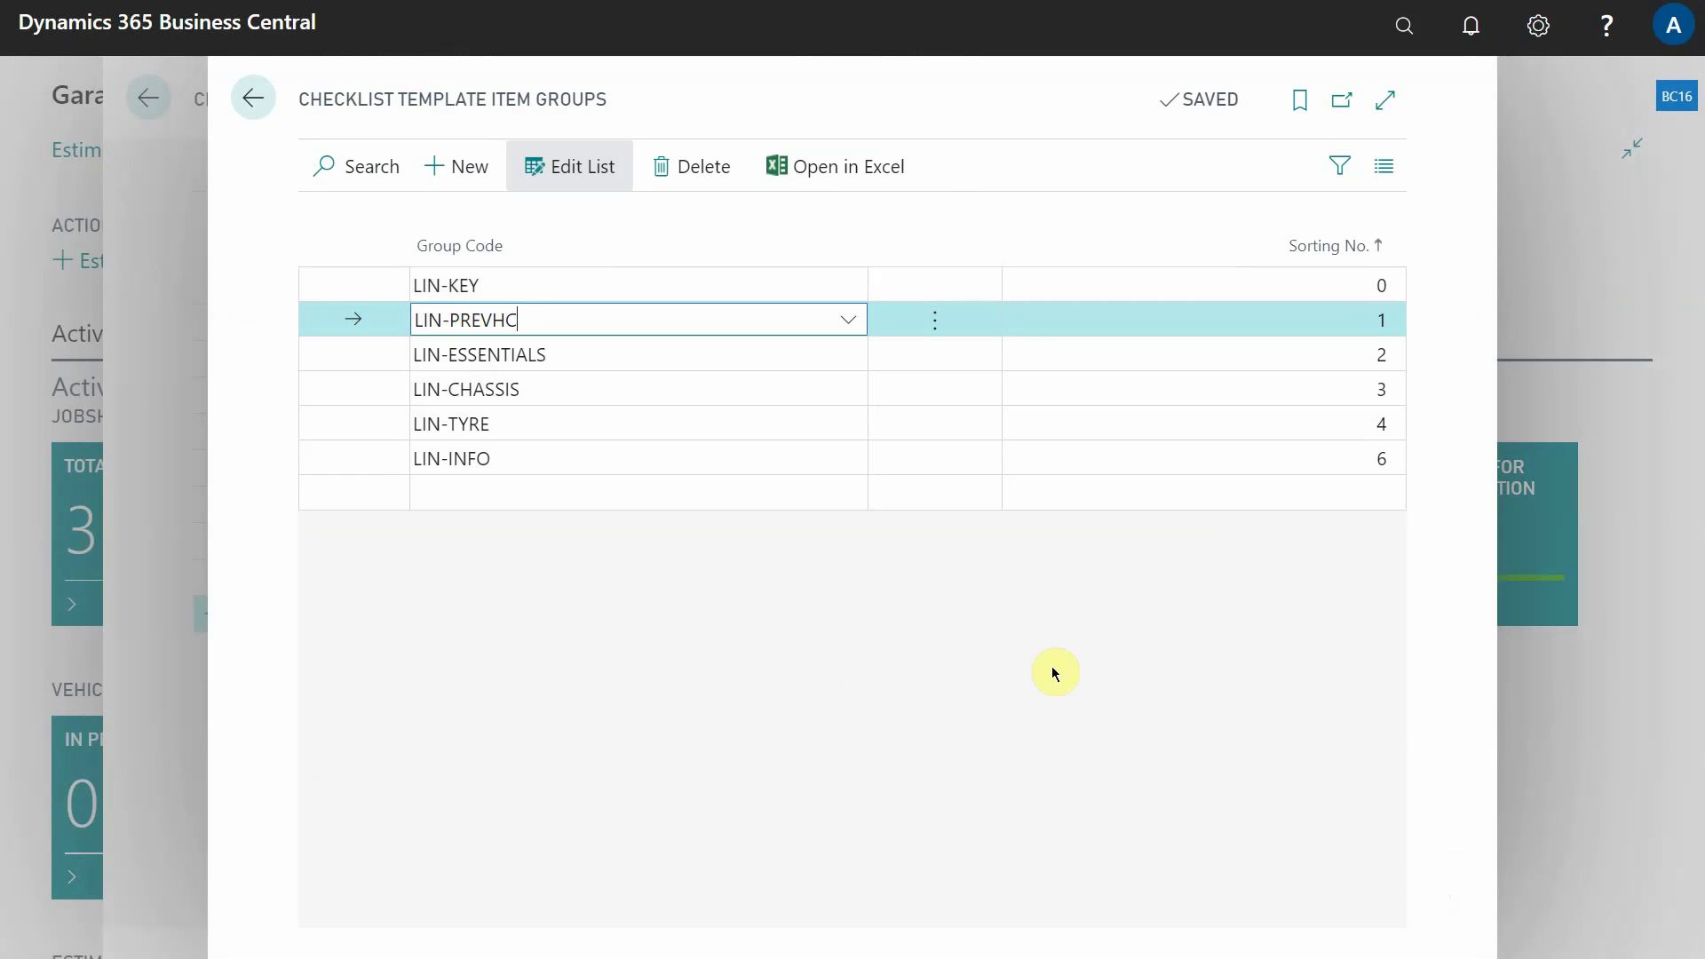
left_click(184, 601)
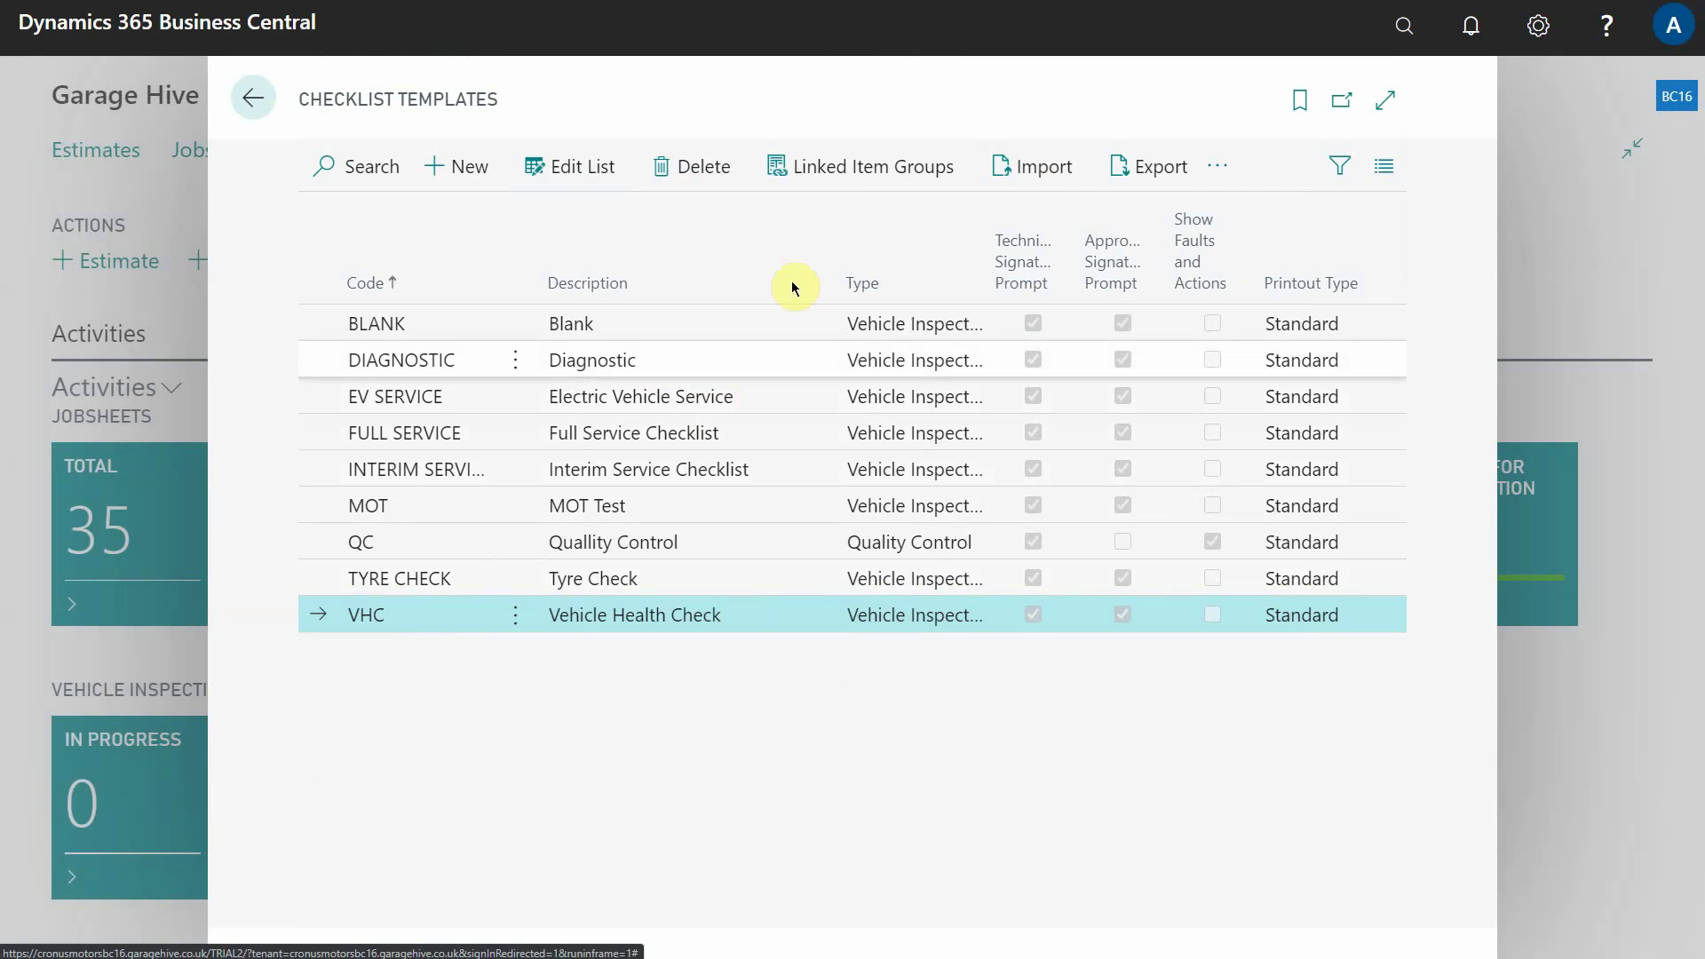
Step: Reopen the VHC template's linked item groups, sorted by Sorting No., and open the checklist items of LIN-PREVHC
left_click(873, 168)
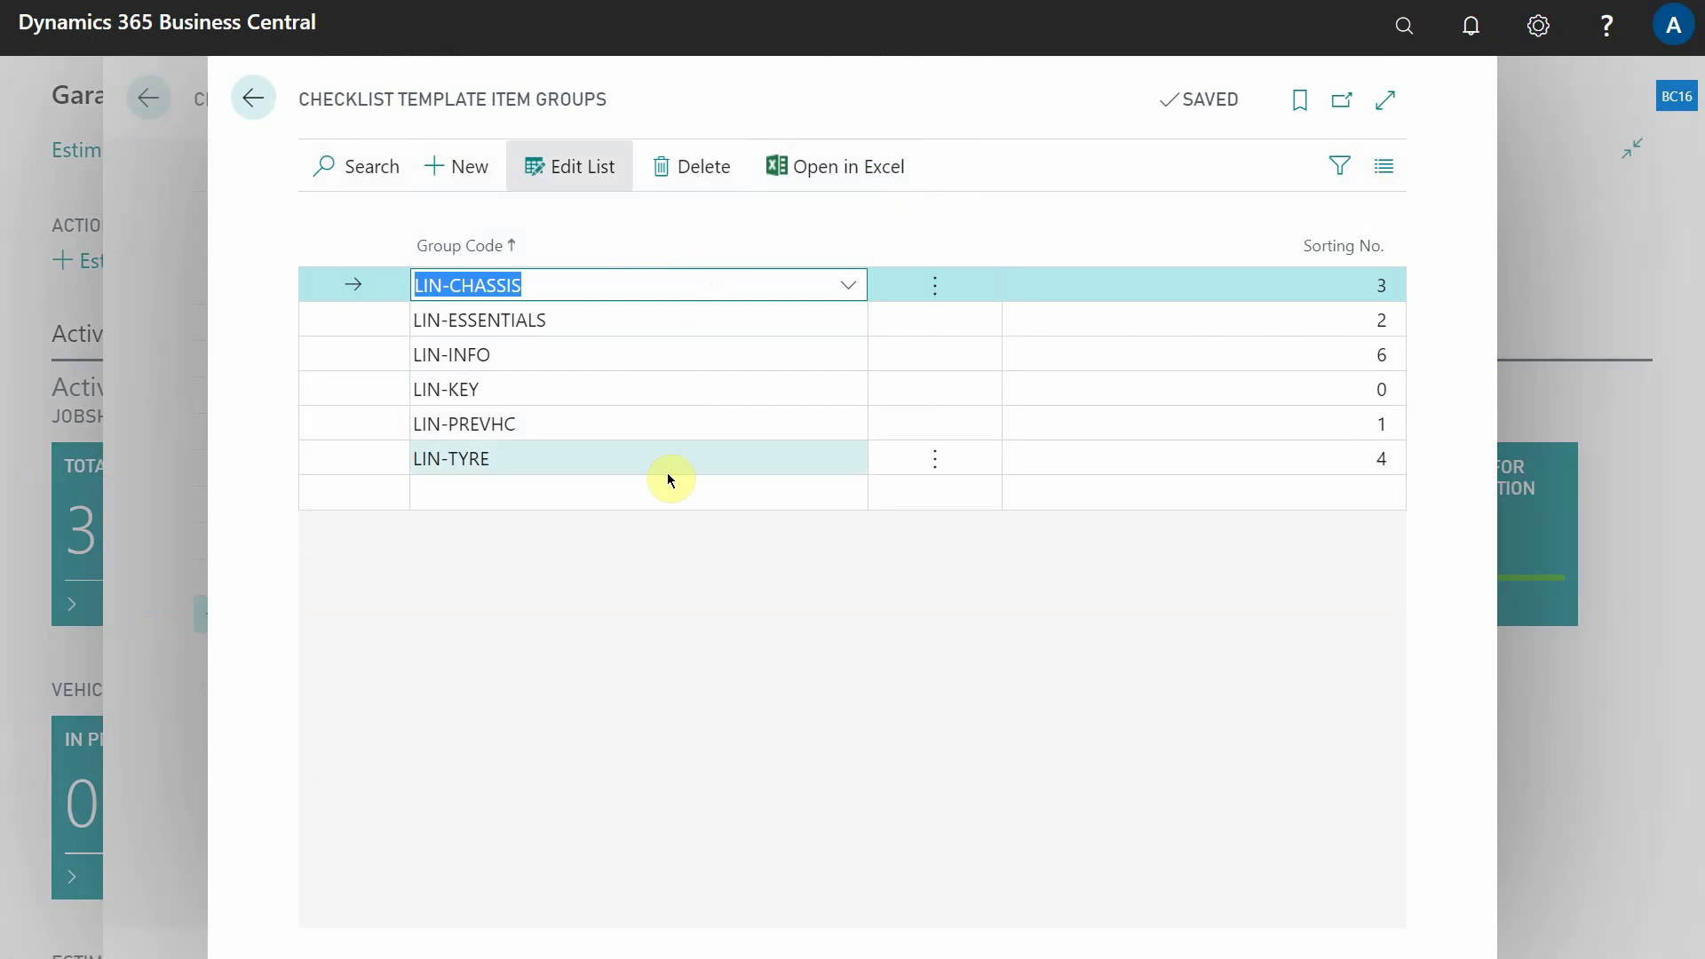
left_click(1332, 248)
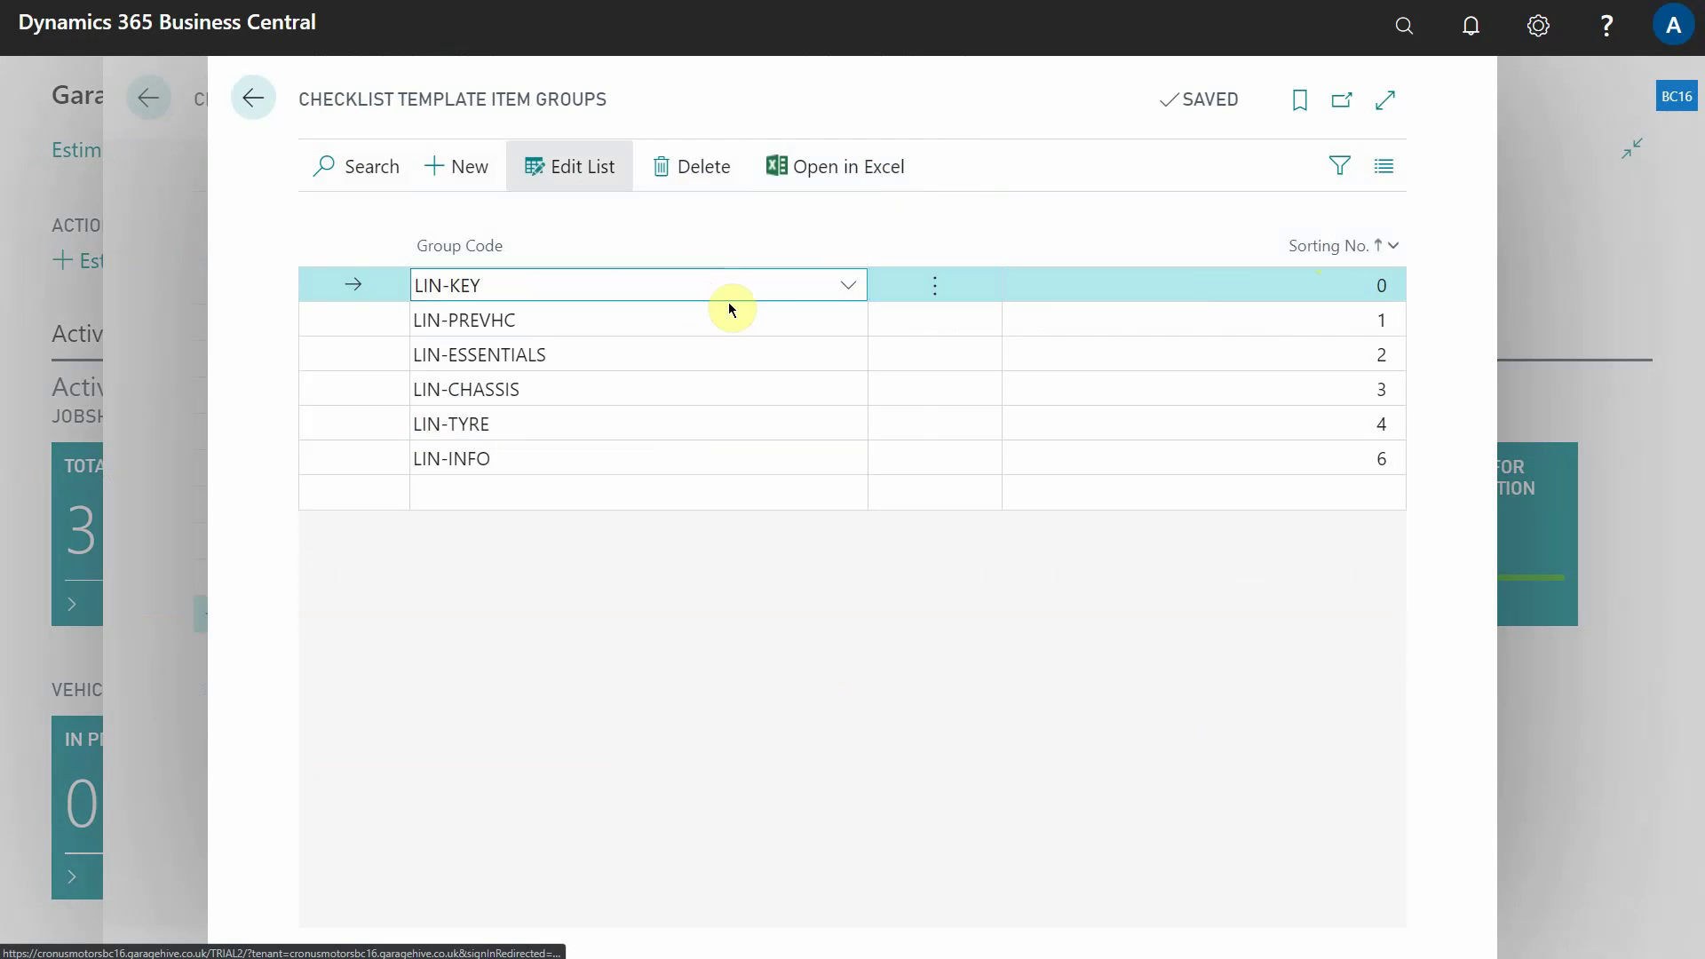
left_click(730, 321)
left_click(848, 321)
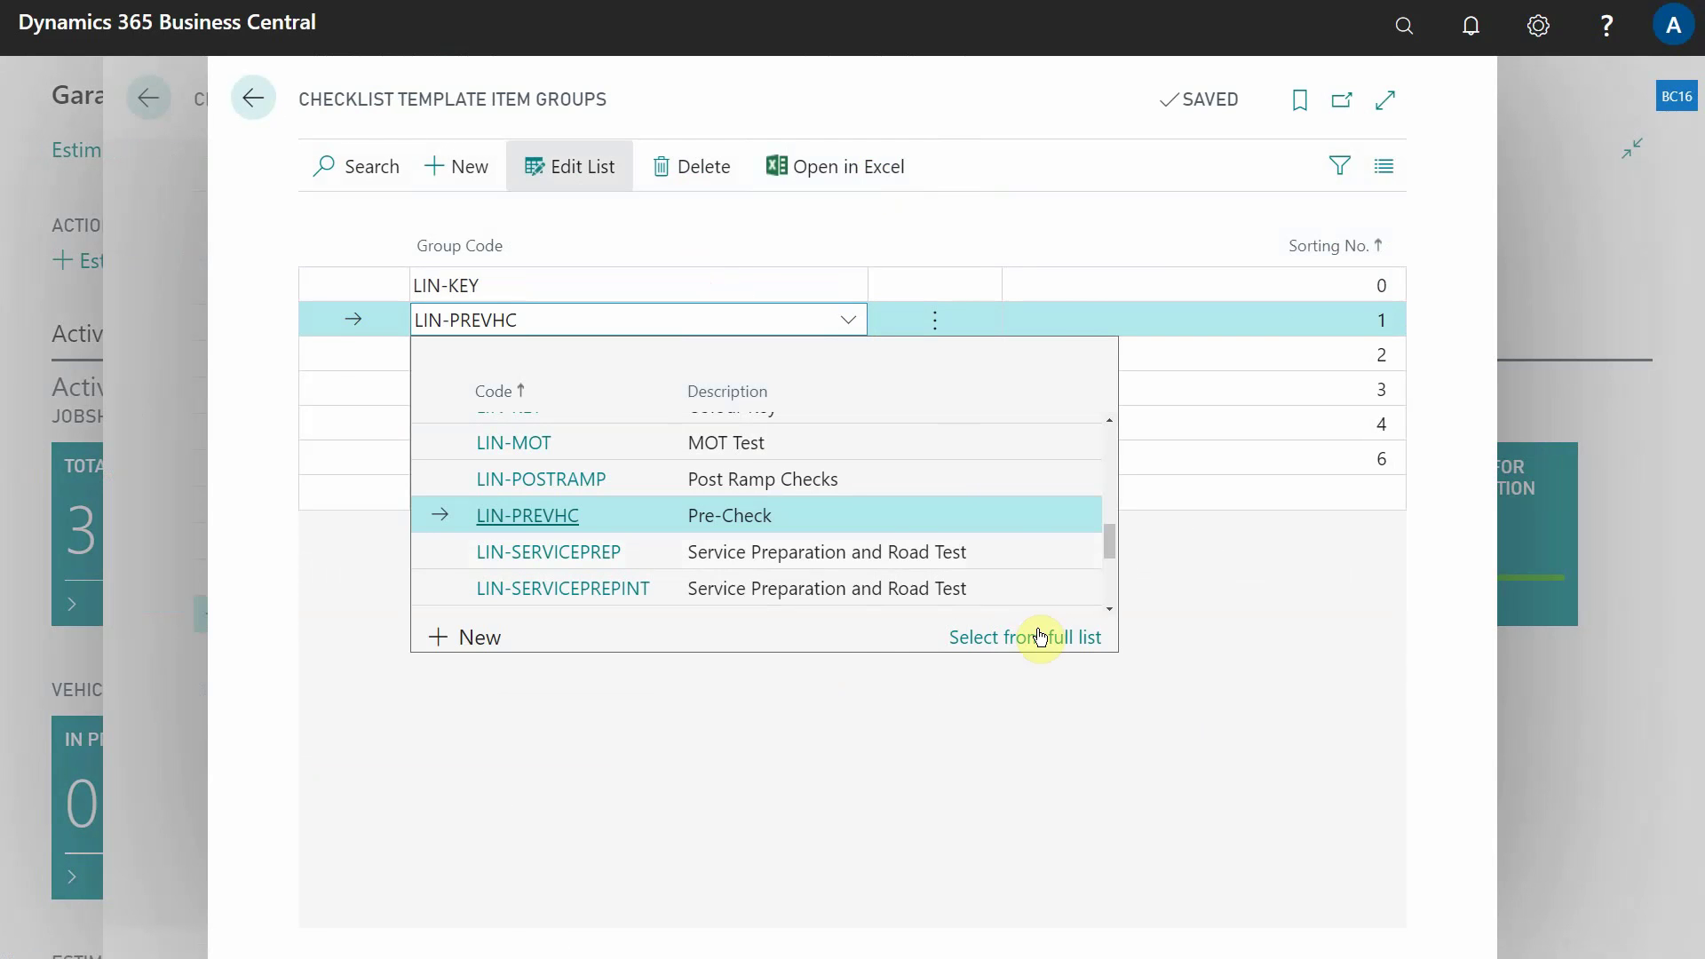
left_click(1039, 637)
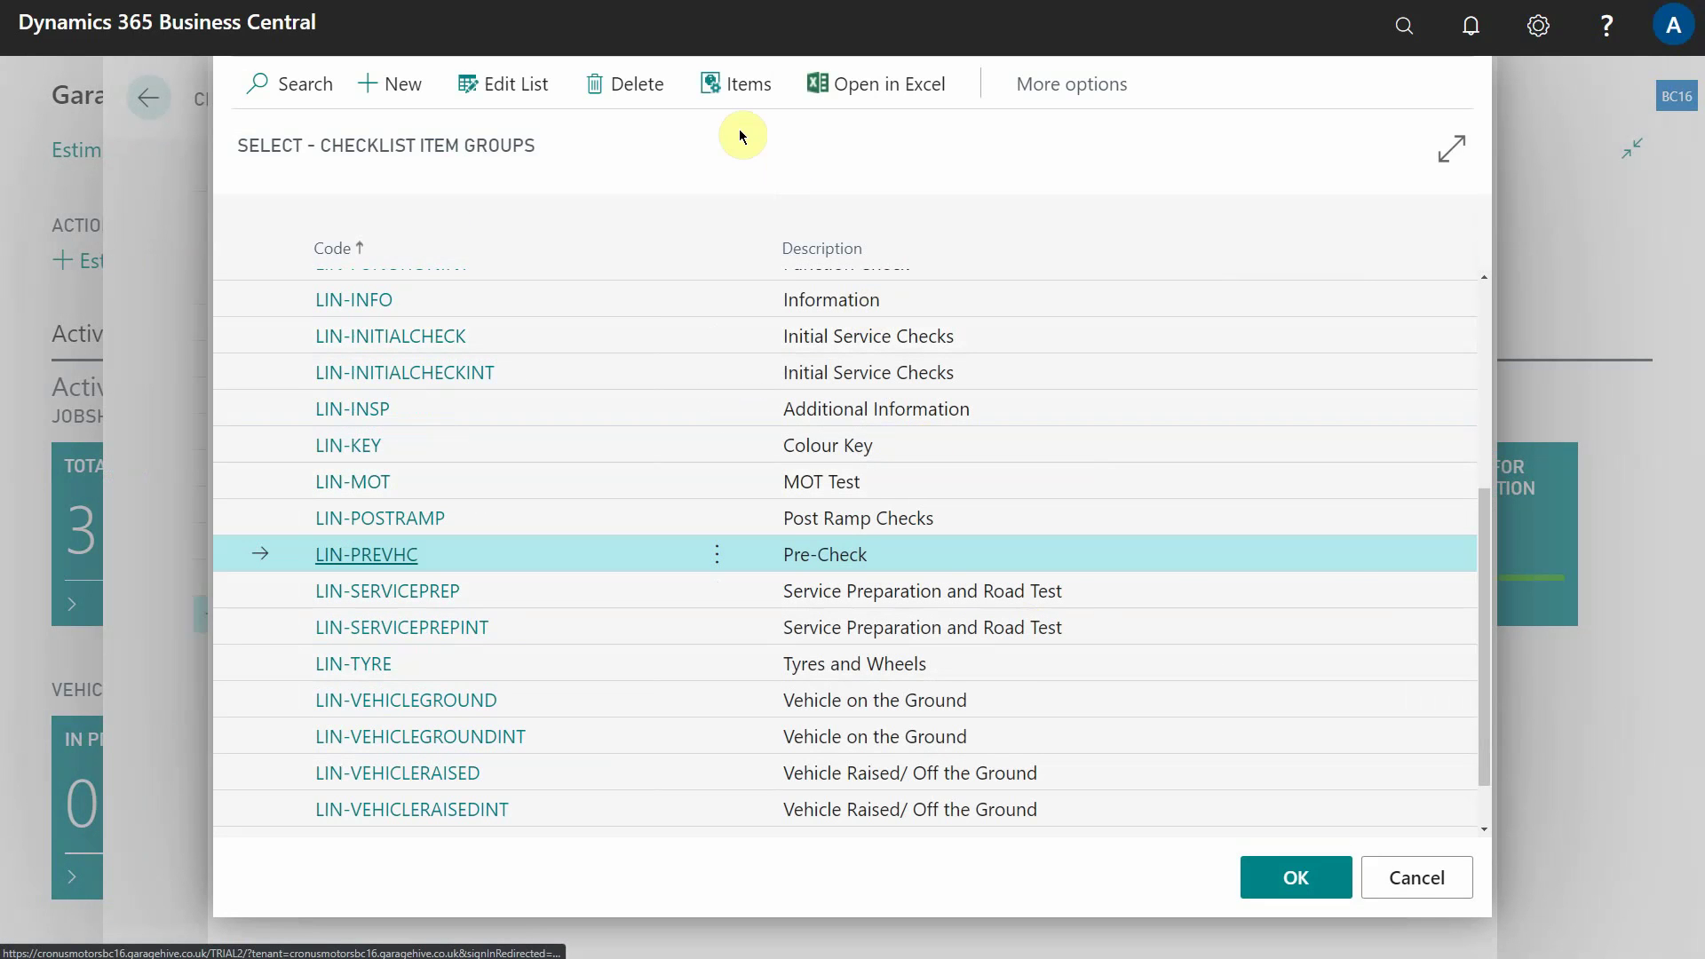
left_click(737, 84)
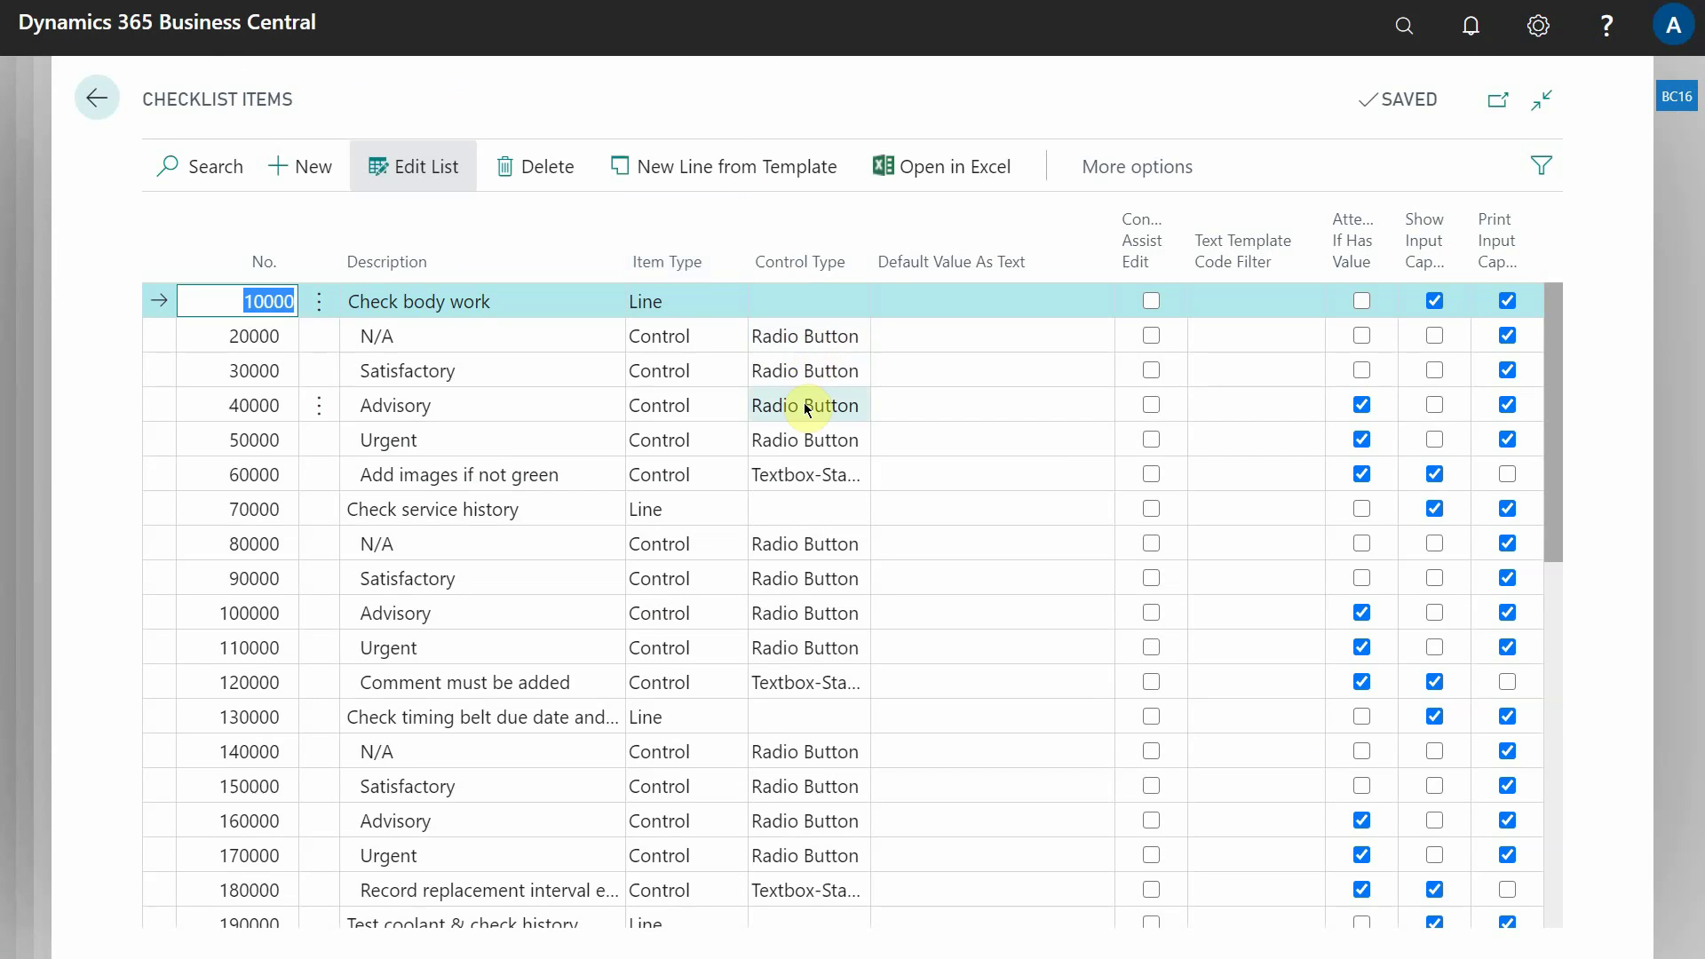
Step: Examine the body work, service history and timing belt line descriptions, and return to the Checklist Templates list
left_click(436, 301)
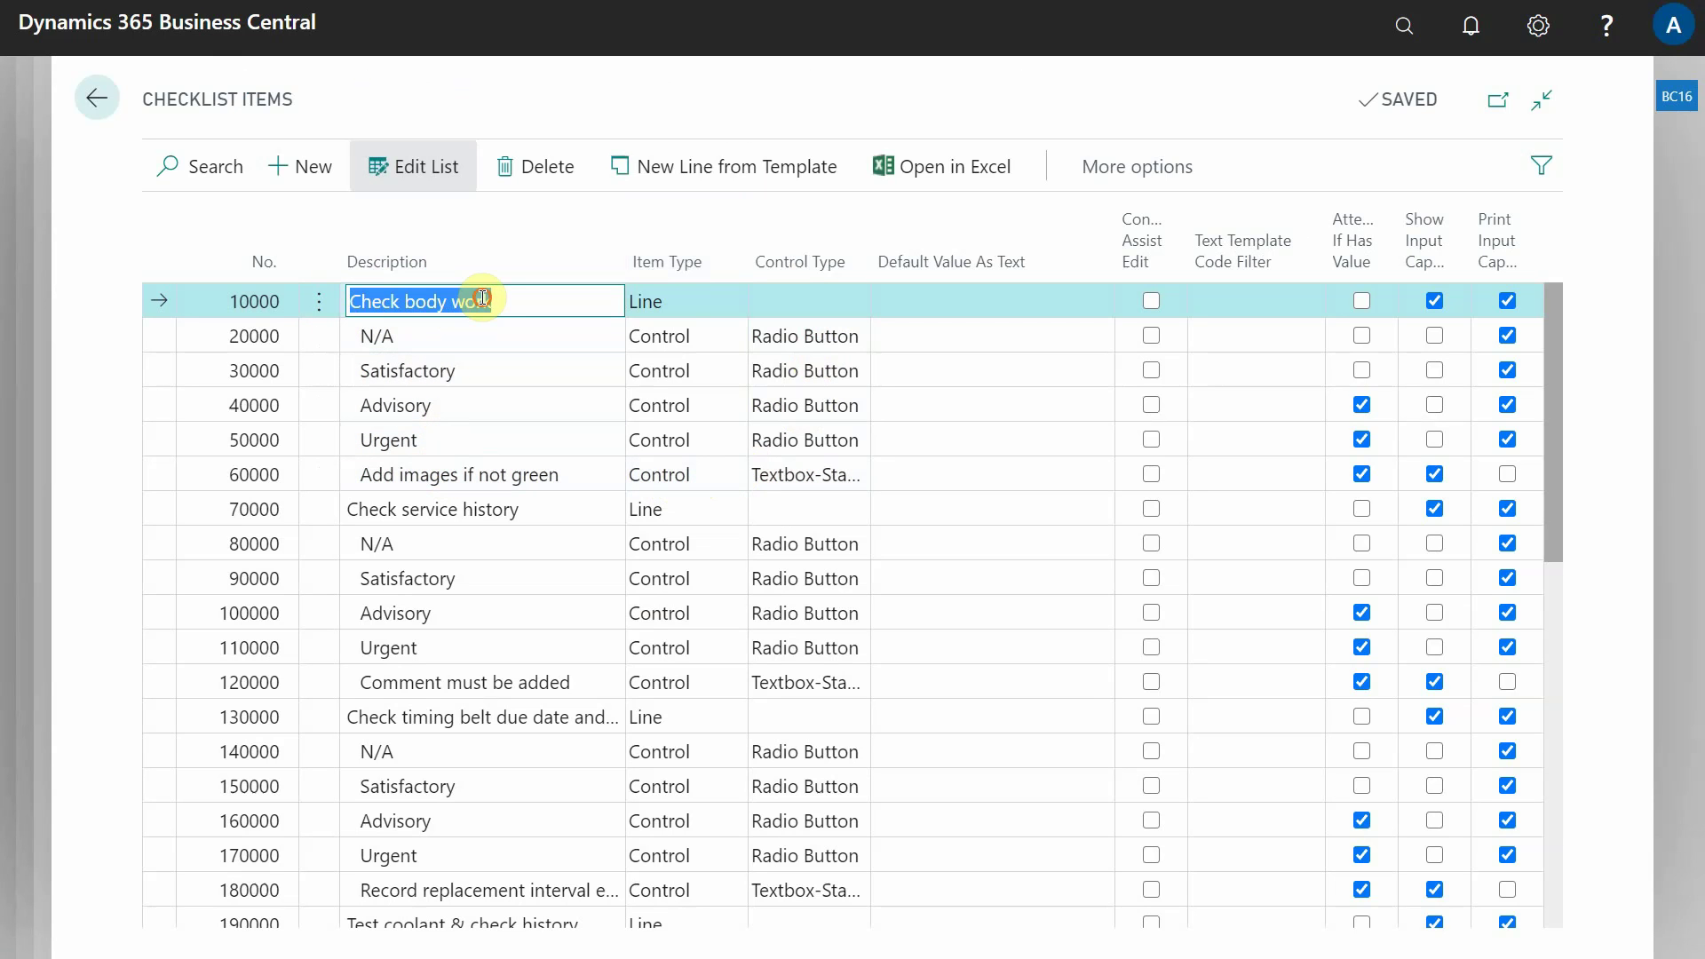
left_click_drag(497, 301, 290, 298)
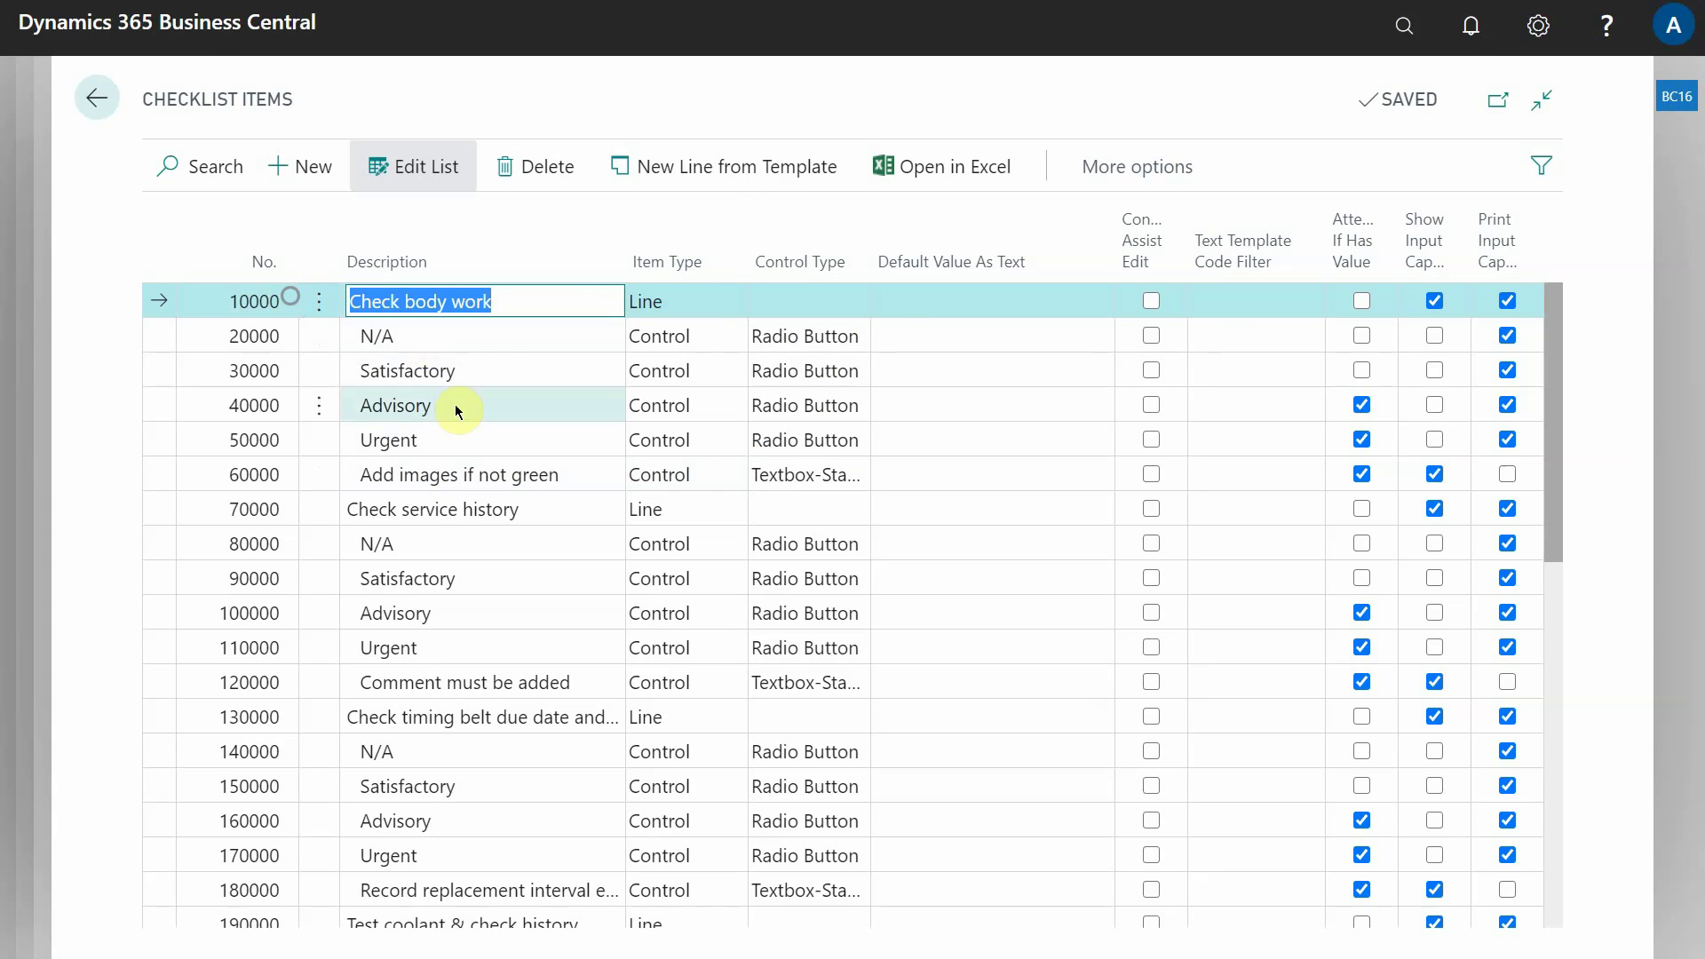
left_click(466, 508)
left_click(477, 509)
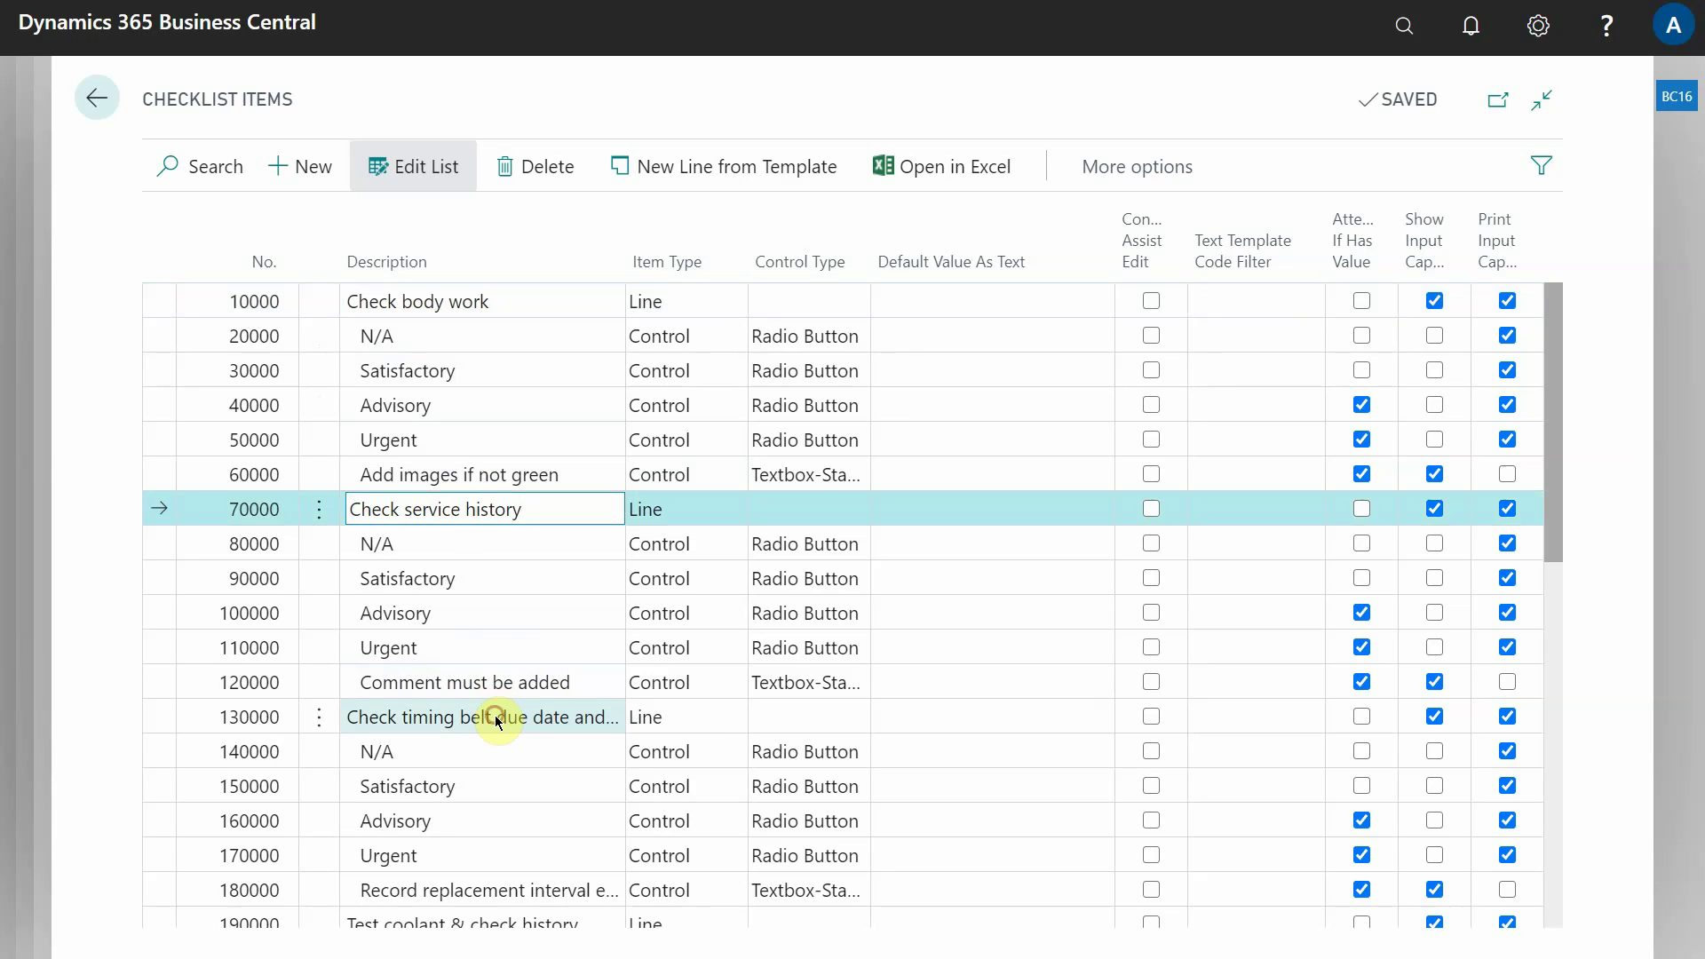
left_click(495, 715)
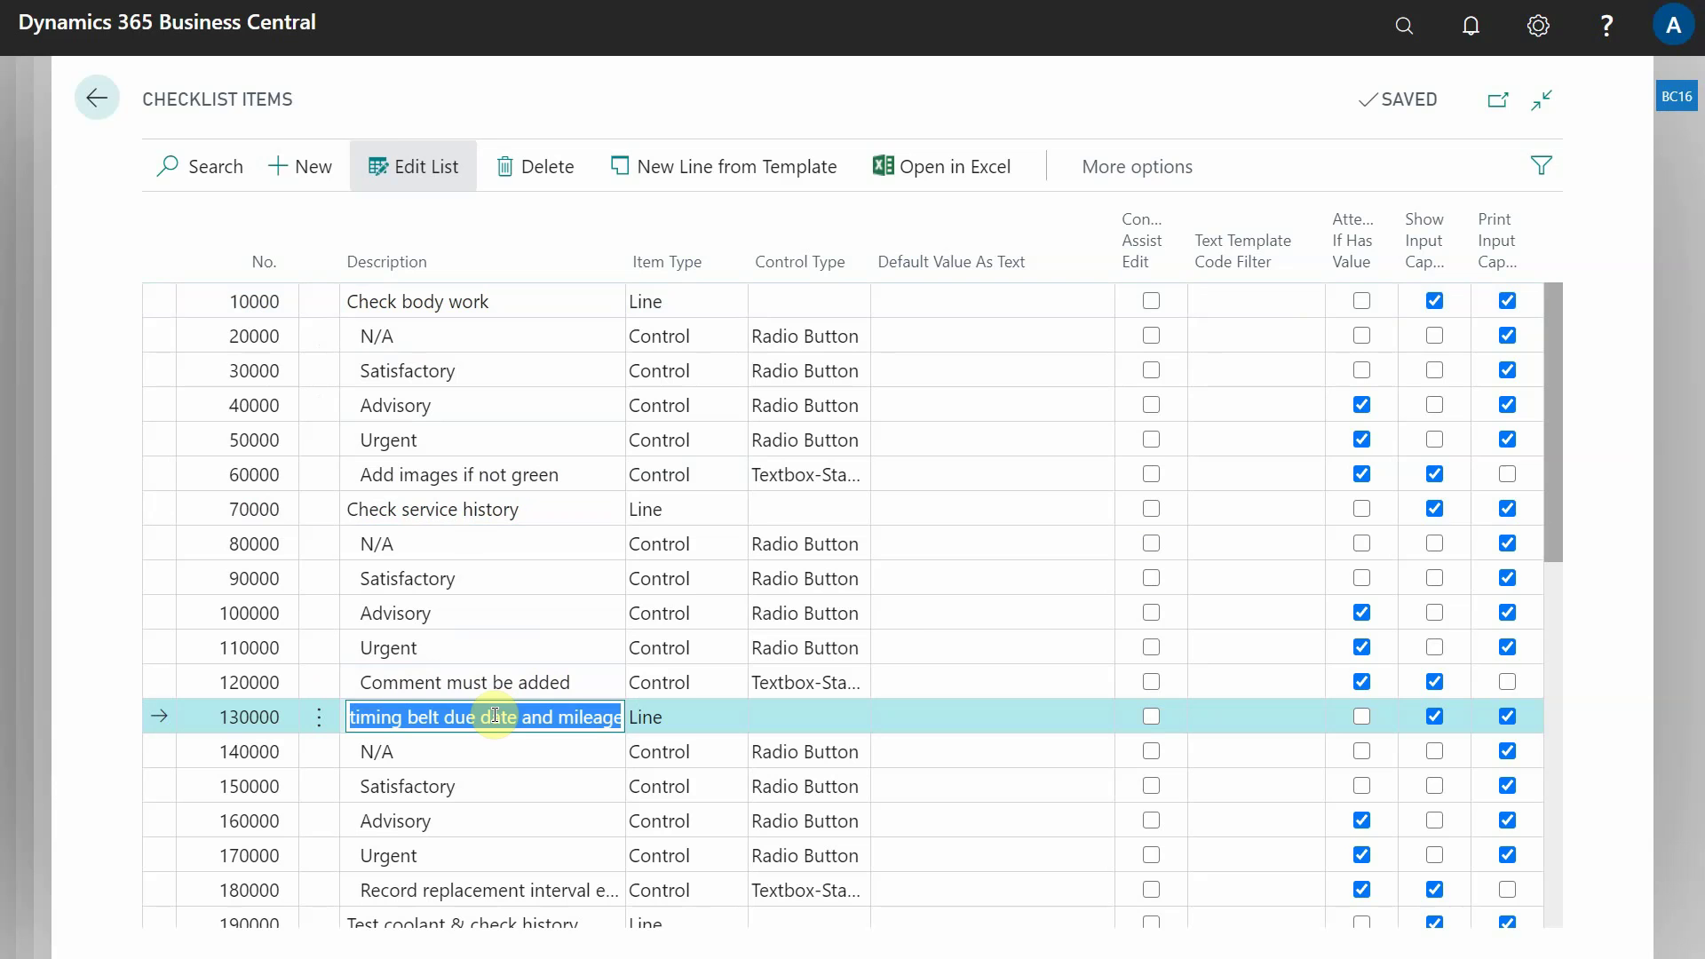
key("Home")
type("Check")
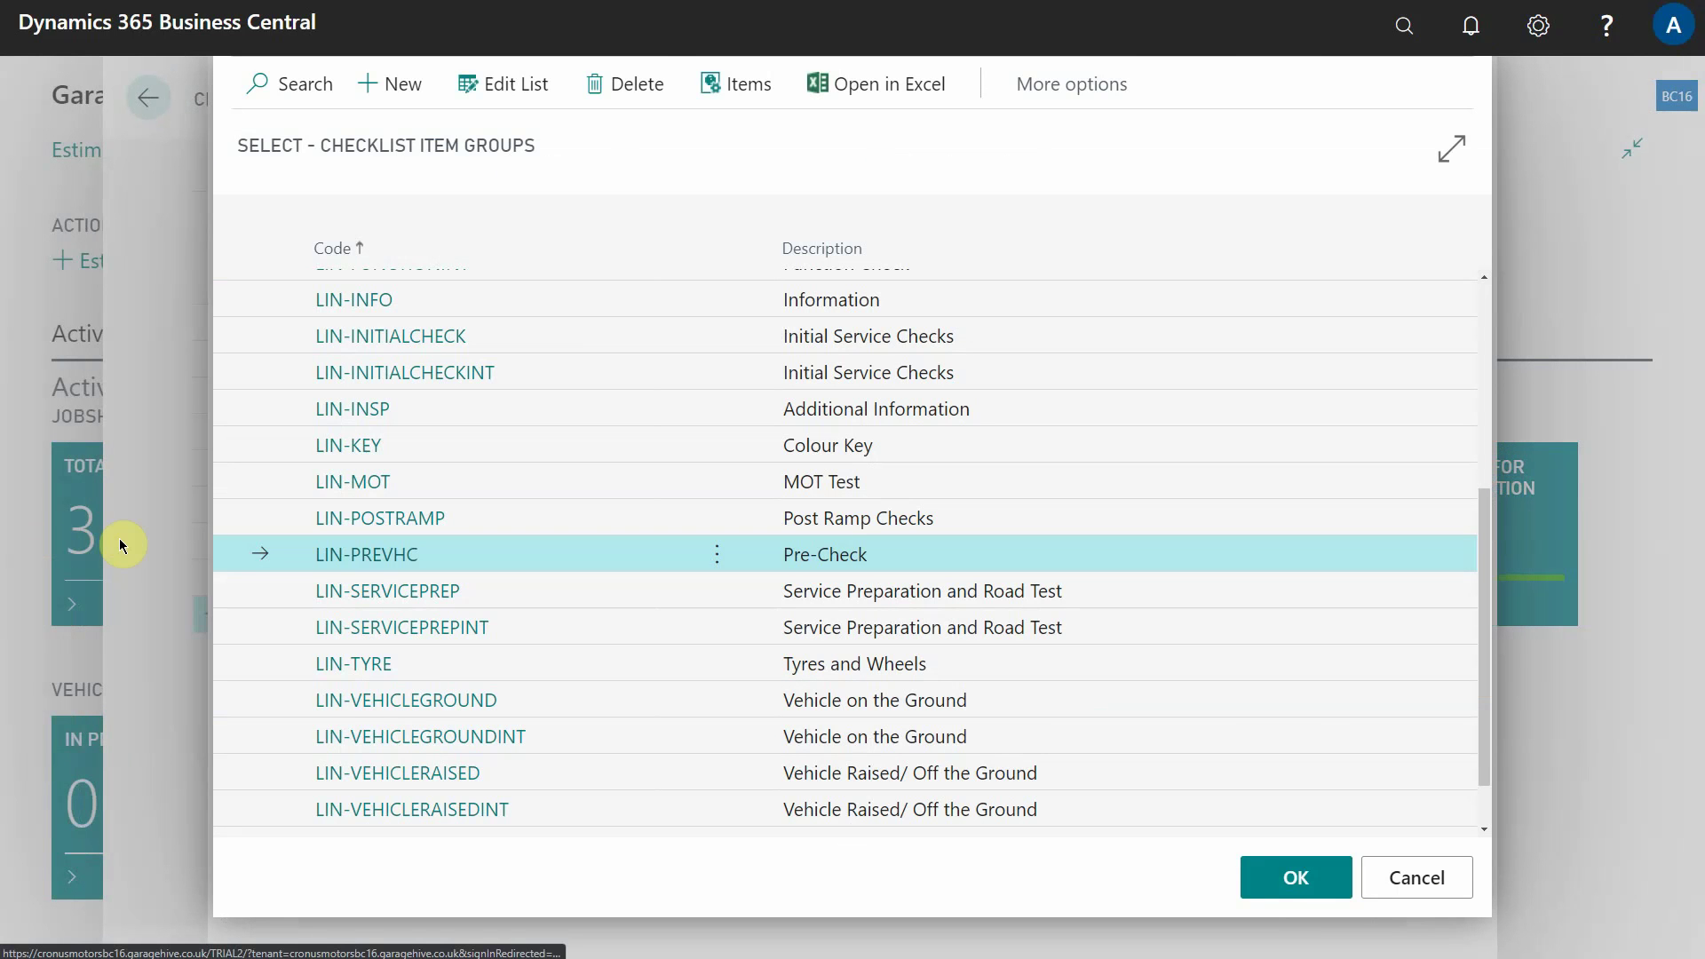
left_click(1415, 882)
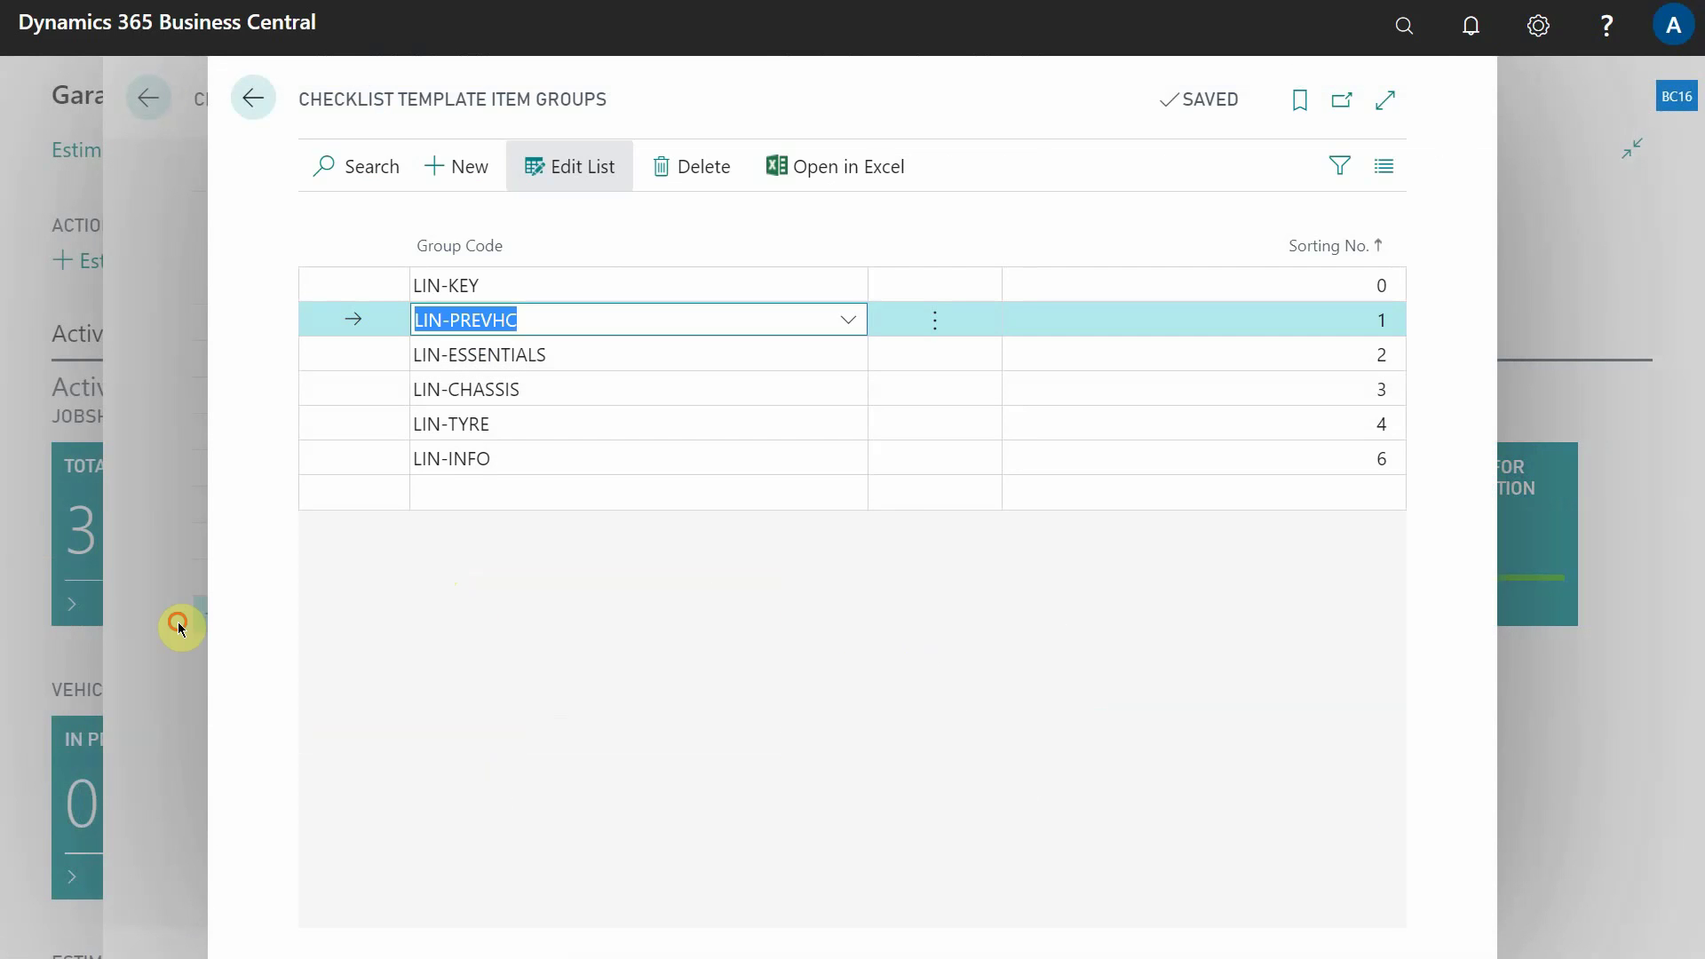
key("Escape")
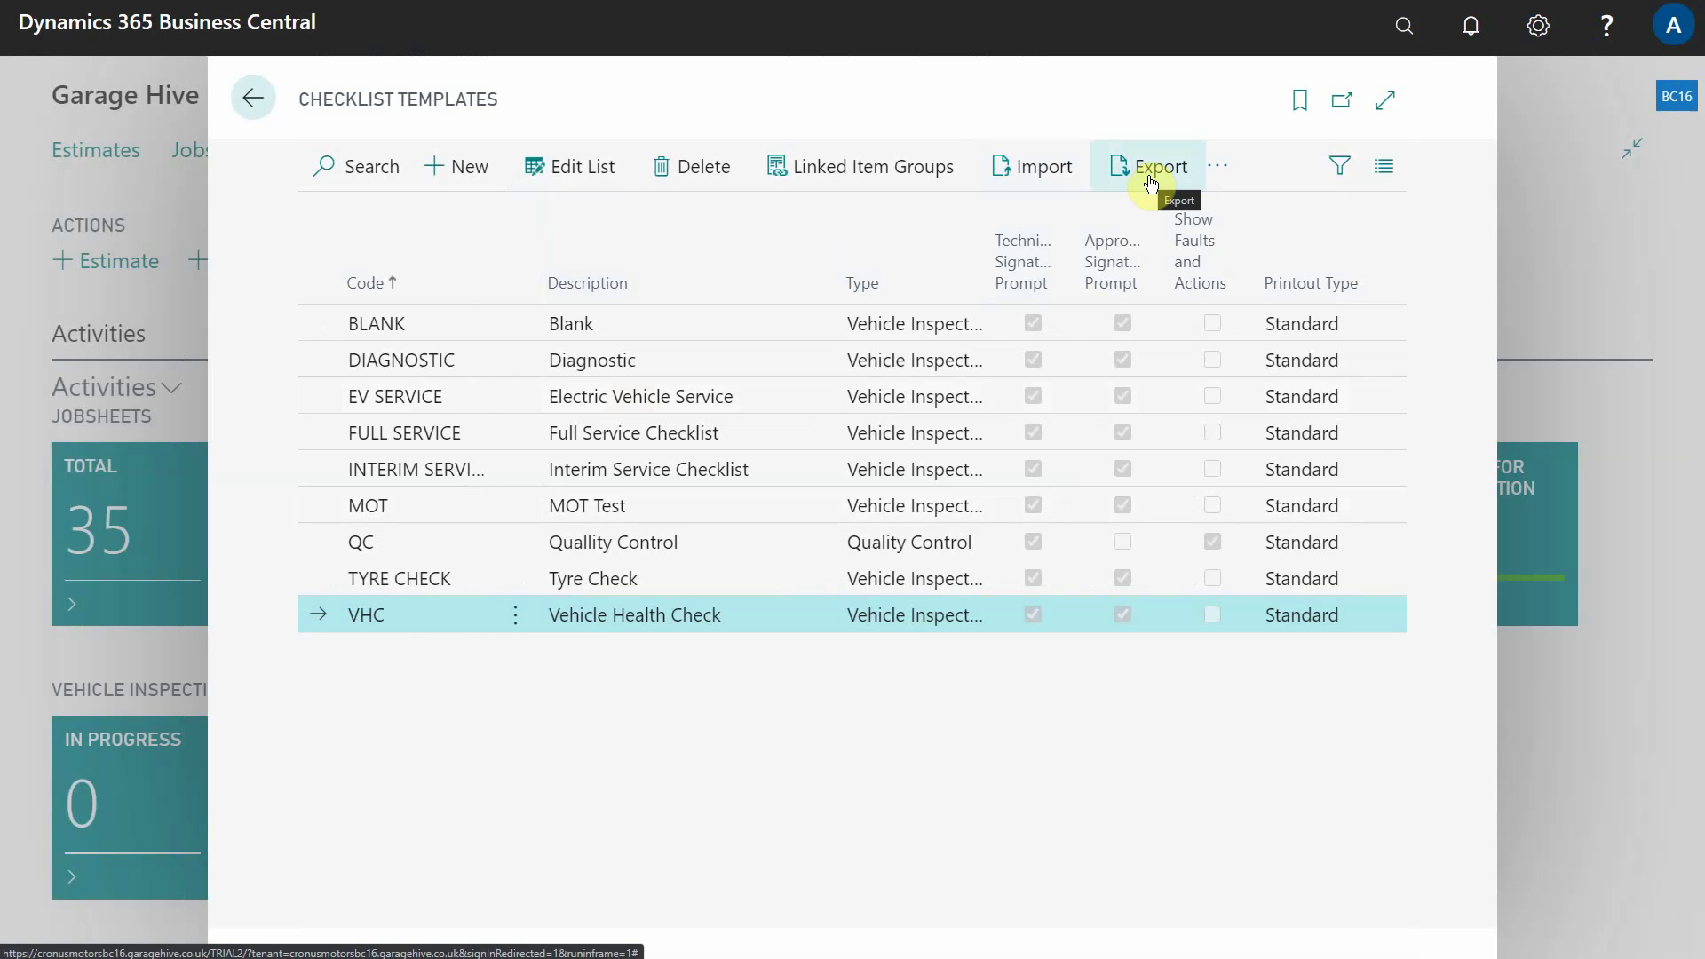
Step: Select all the checklist templates from VHC up to BLANK and export them as a package file
left_click(765, 582, "shift")
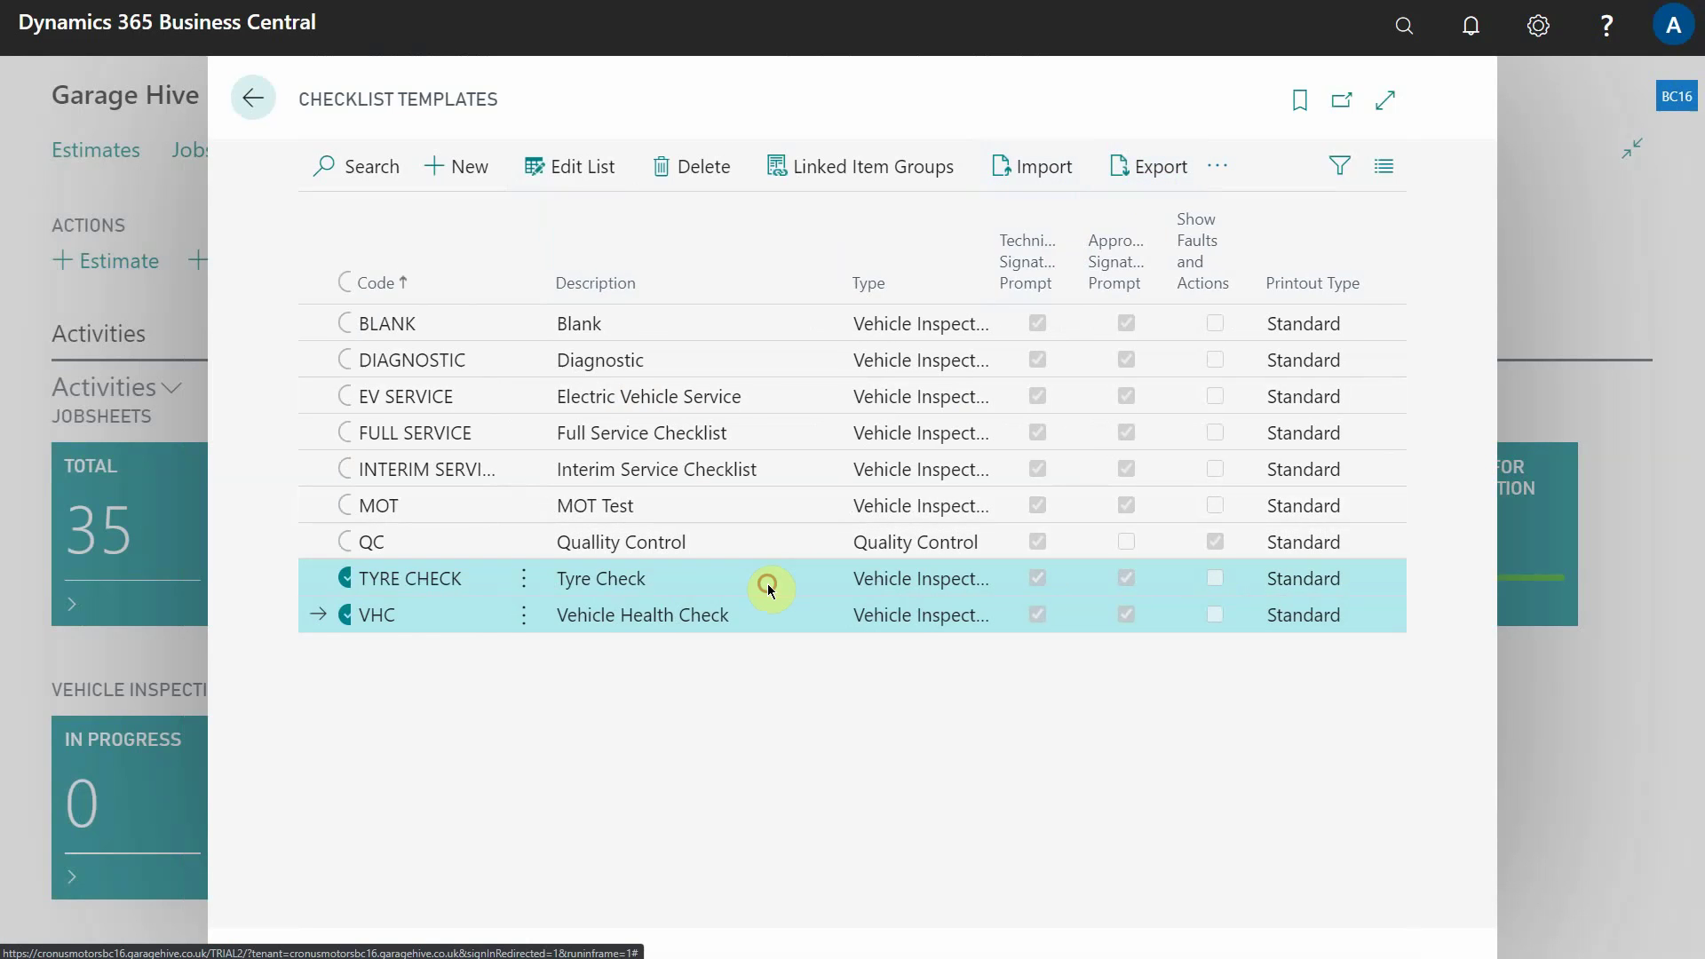
left_click(790, 551, "shift")
left_click(804, 508, "shift")
left_click(812, 470, "shift")
left_click(811, 435, "shift")
left_click(811, 398, "shift")
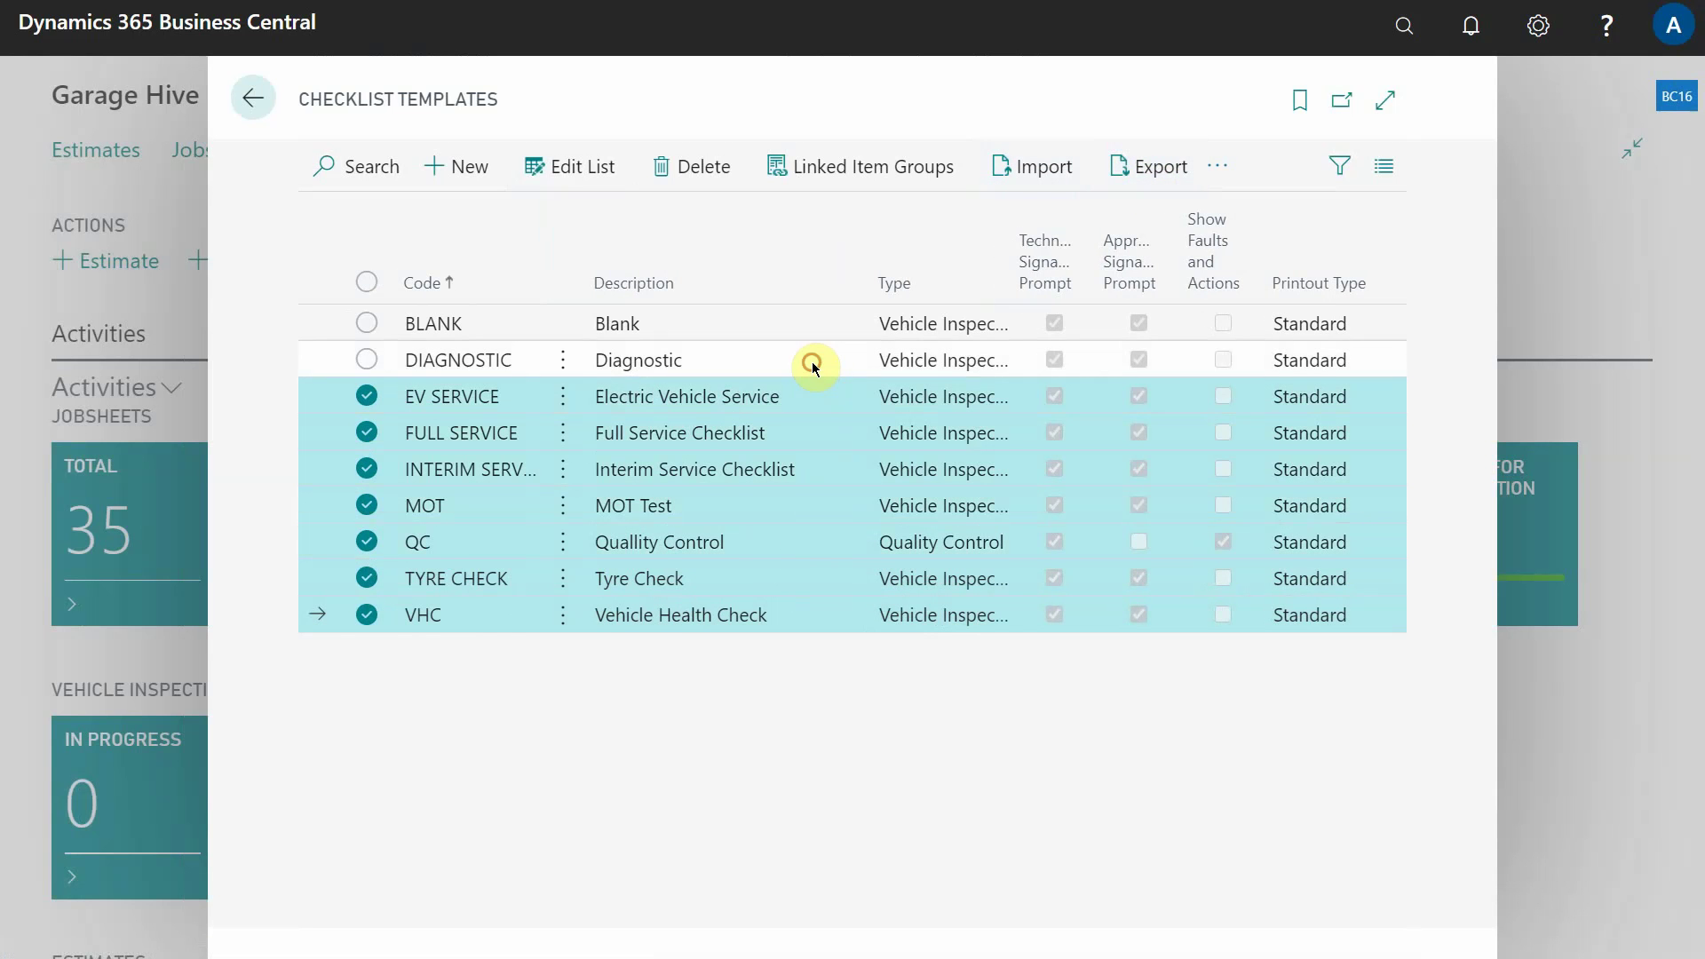
left_click(811, 360, "shift")
left_click(807, 330, "shift")
left_click(1151, 166)
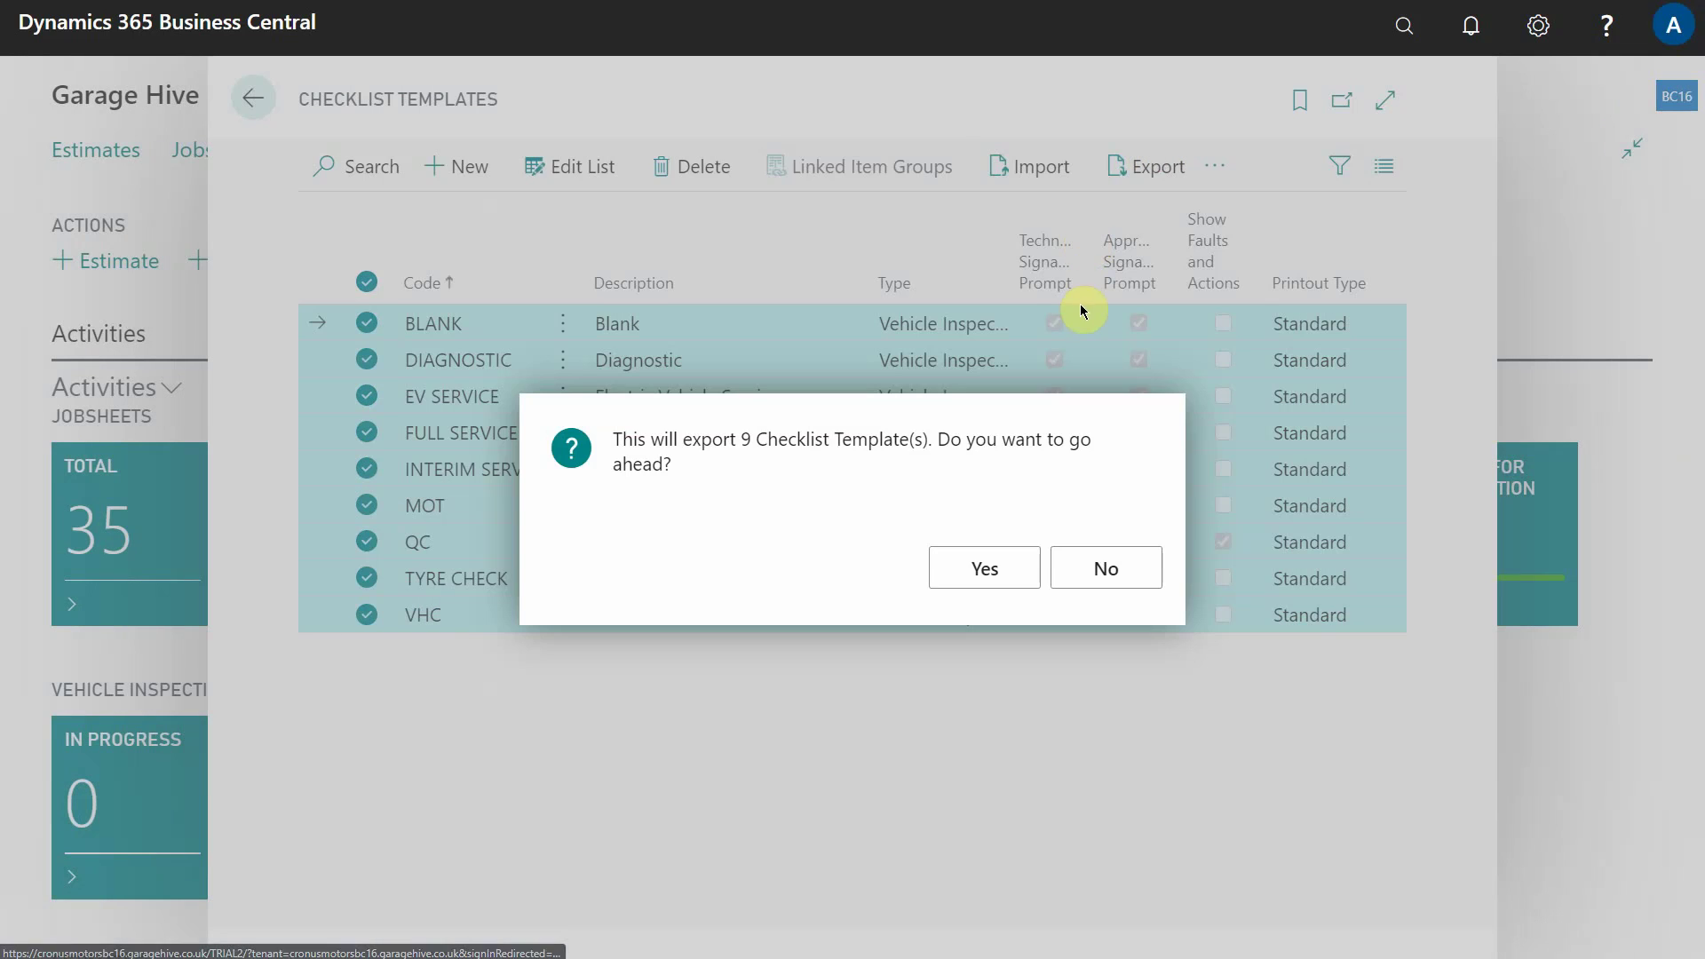
left_click(986, 569)
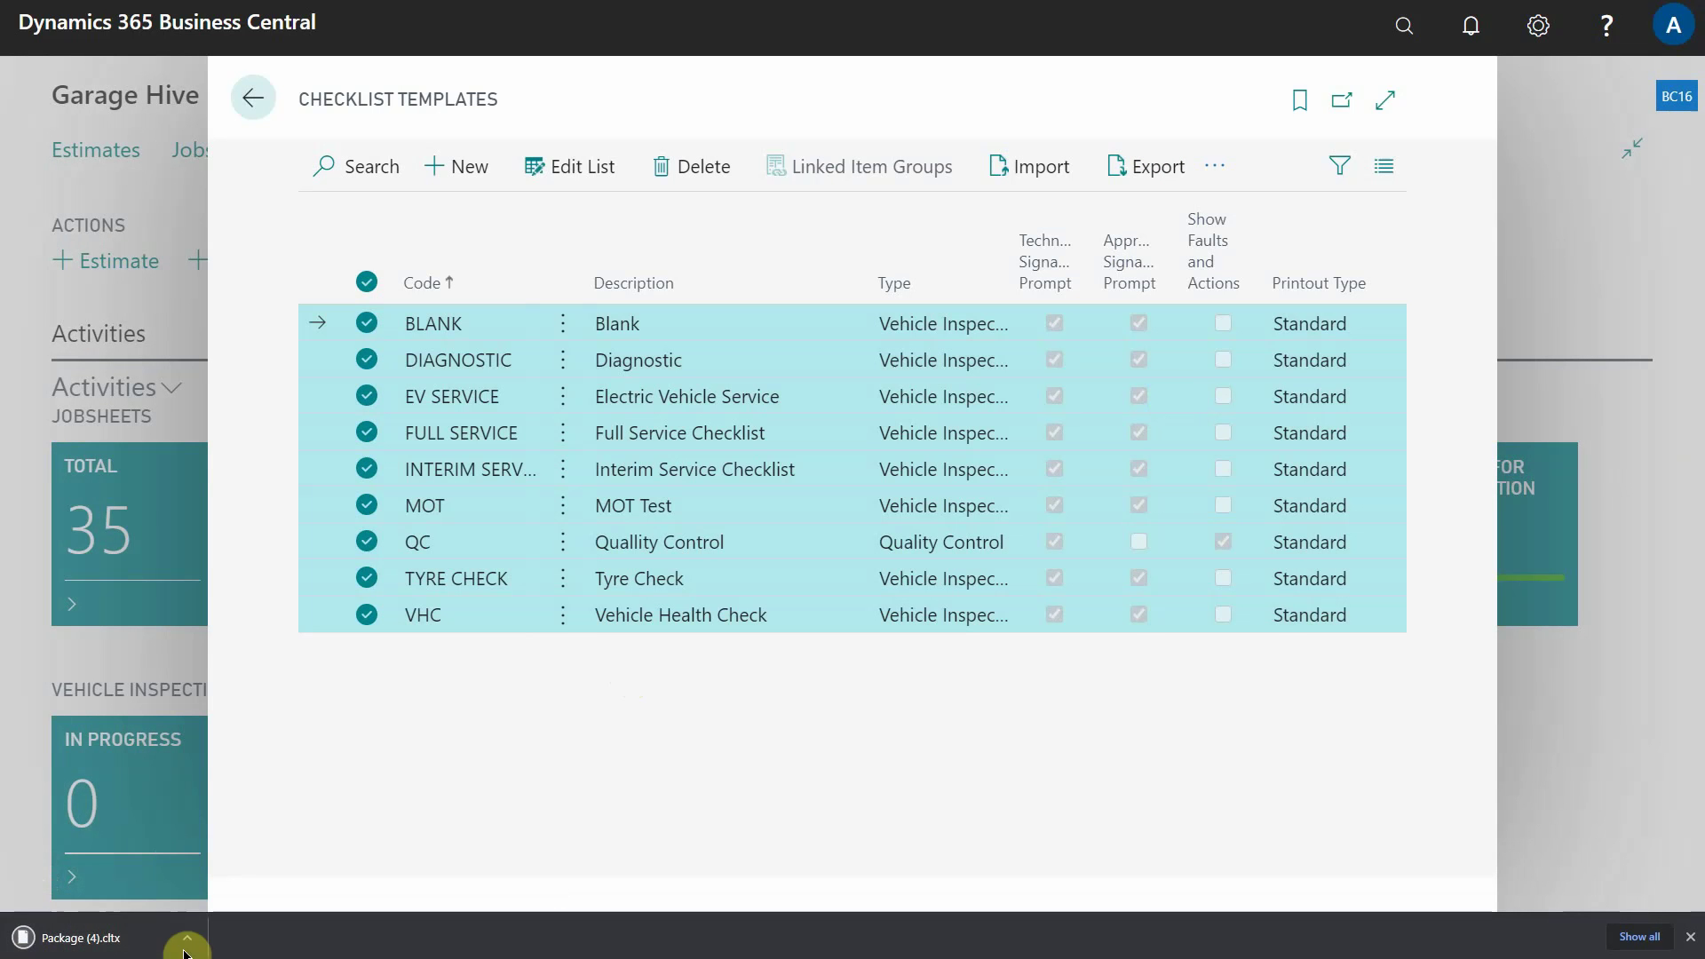
left_click(1690, 937)
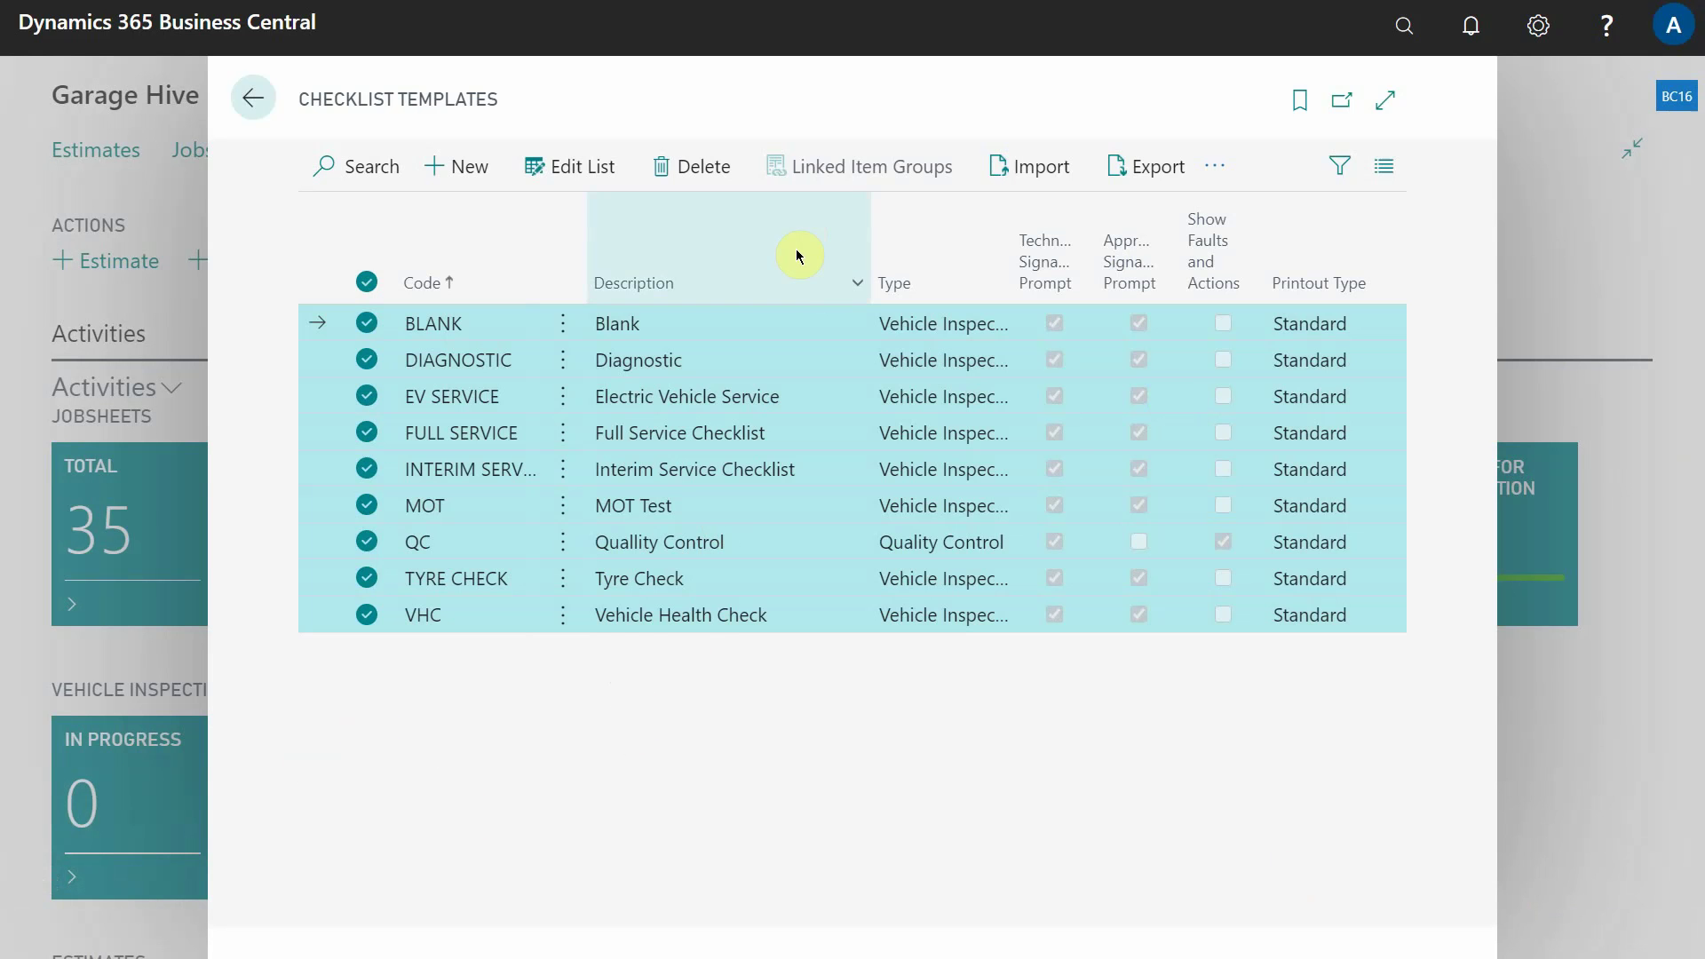
Step: Create a checklist template with code DEMO, description Demo Checklist and type Vehicle Inspection
left_click(786, 578)
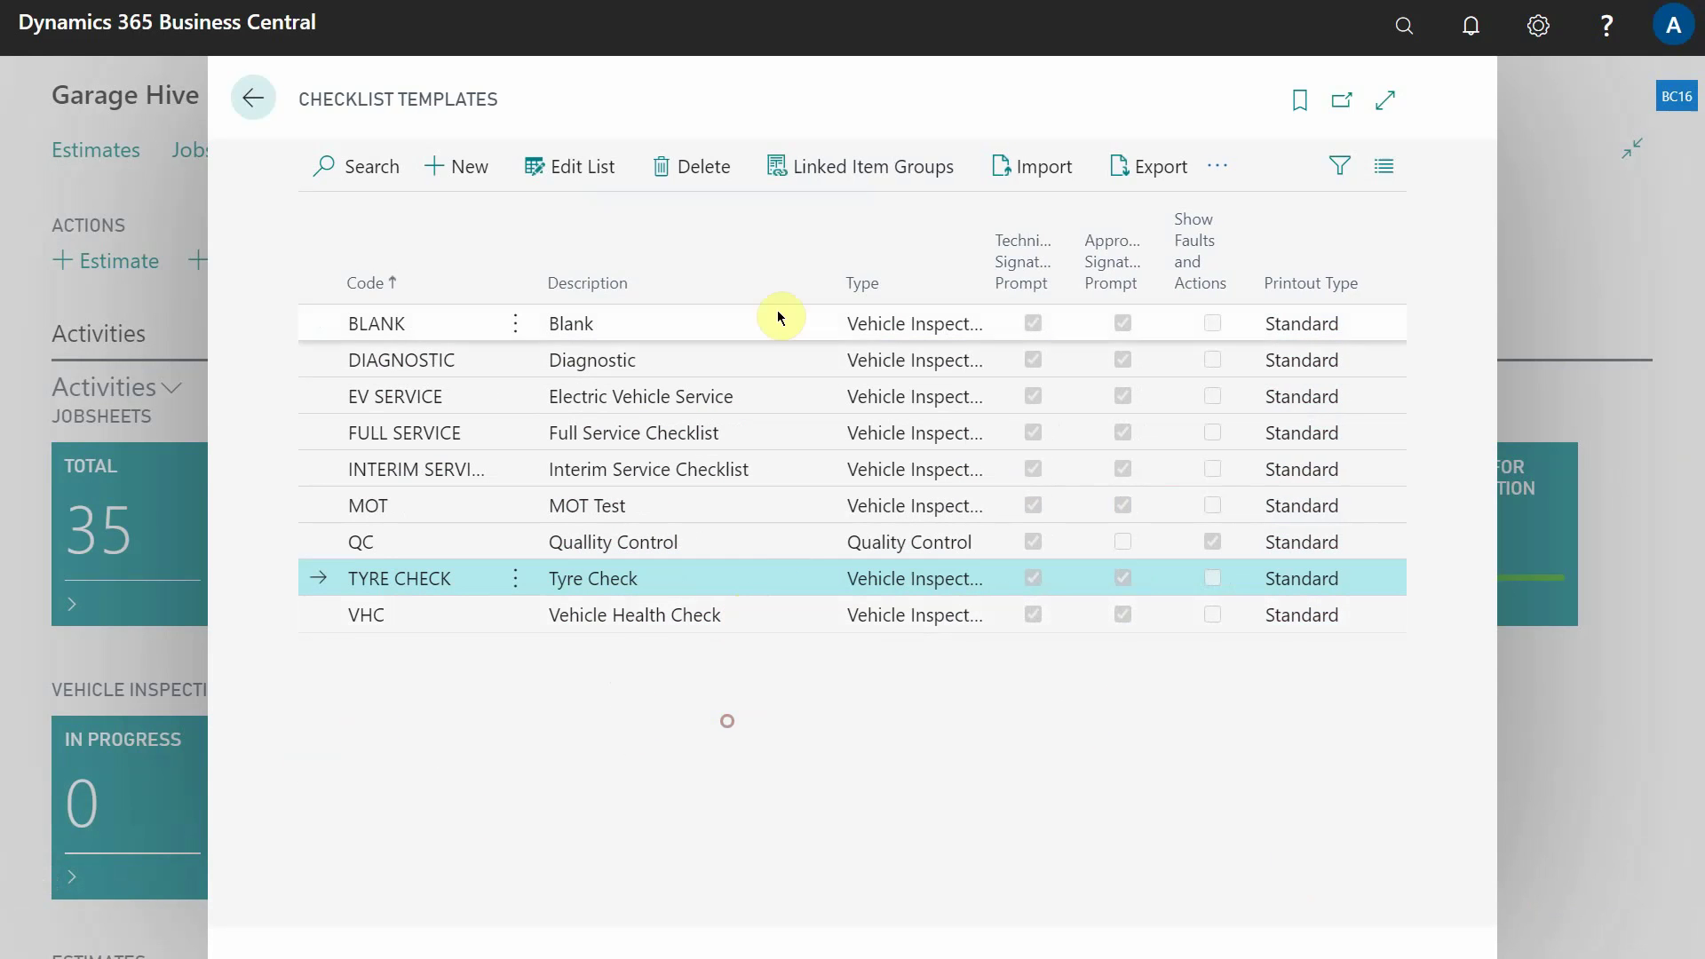
left_click(457, 166)
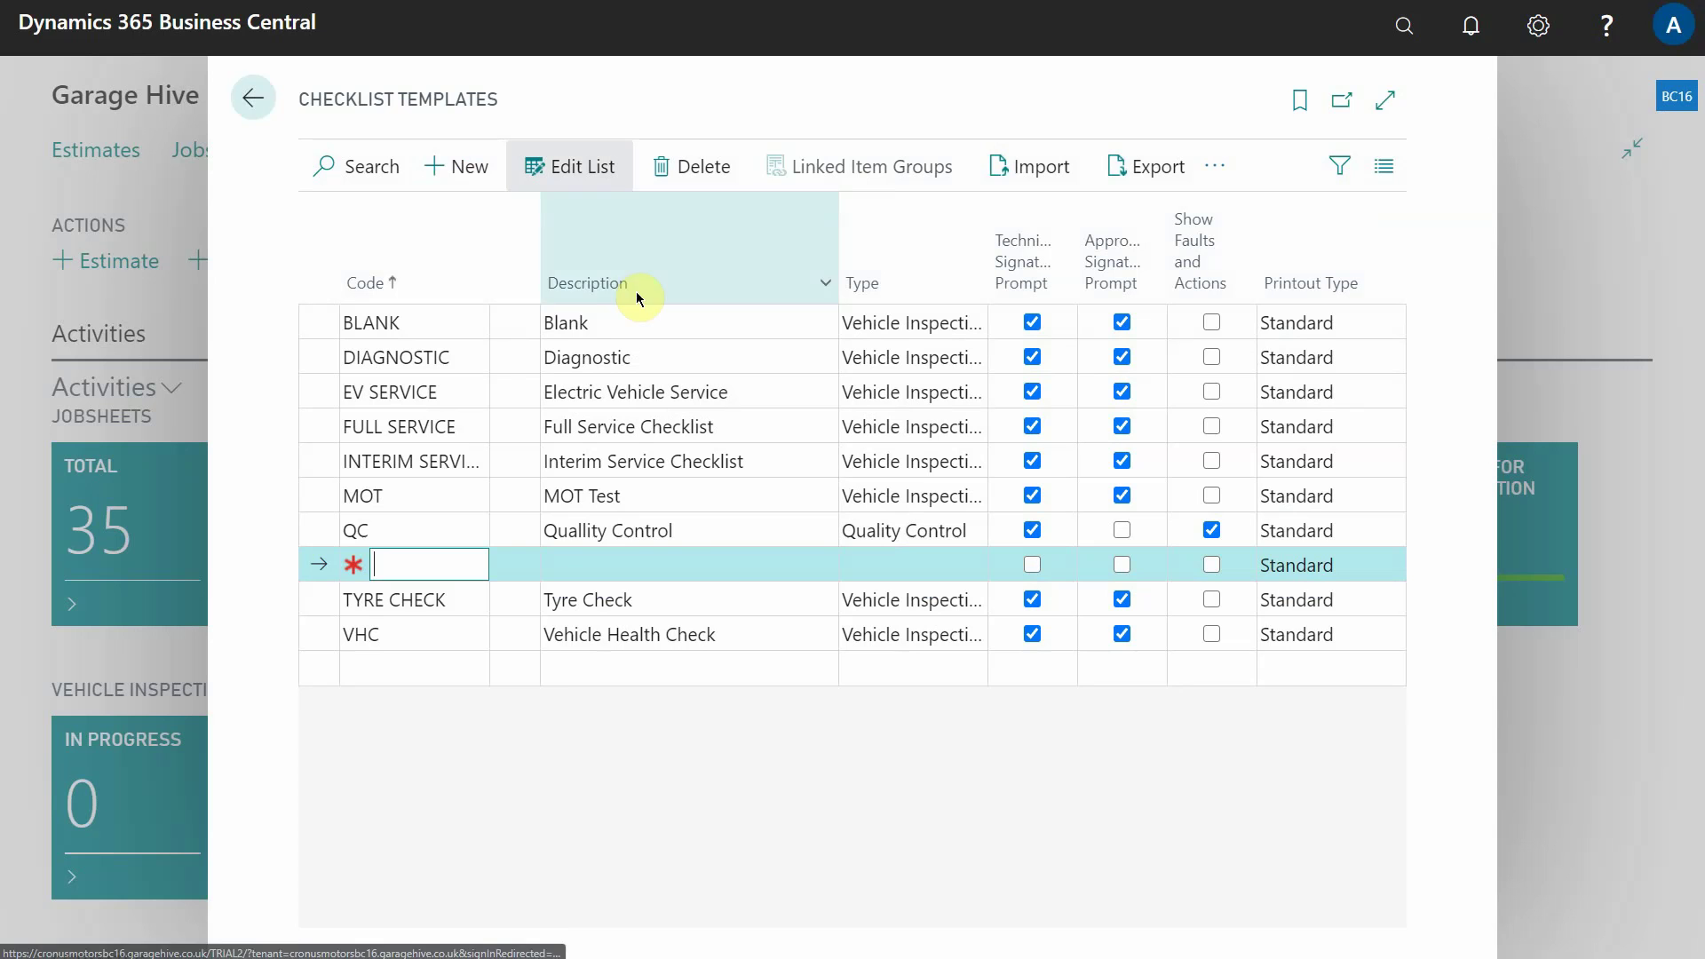
type("Demo")
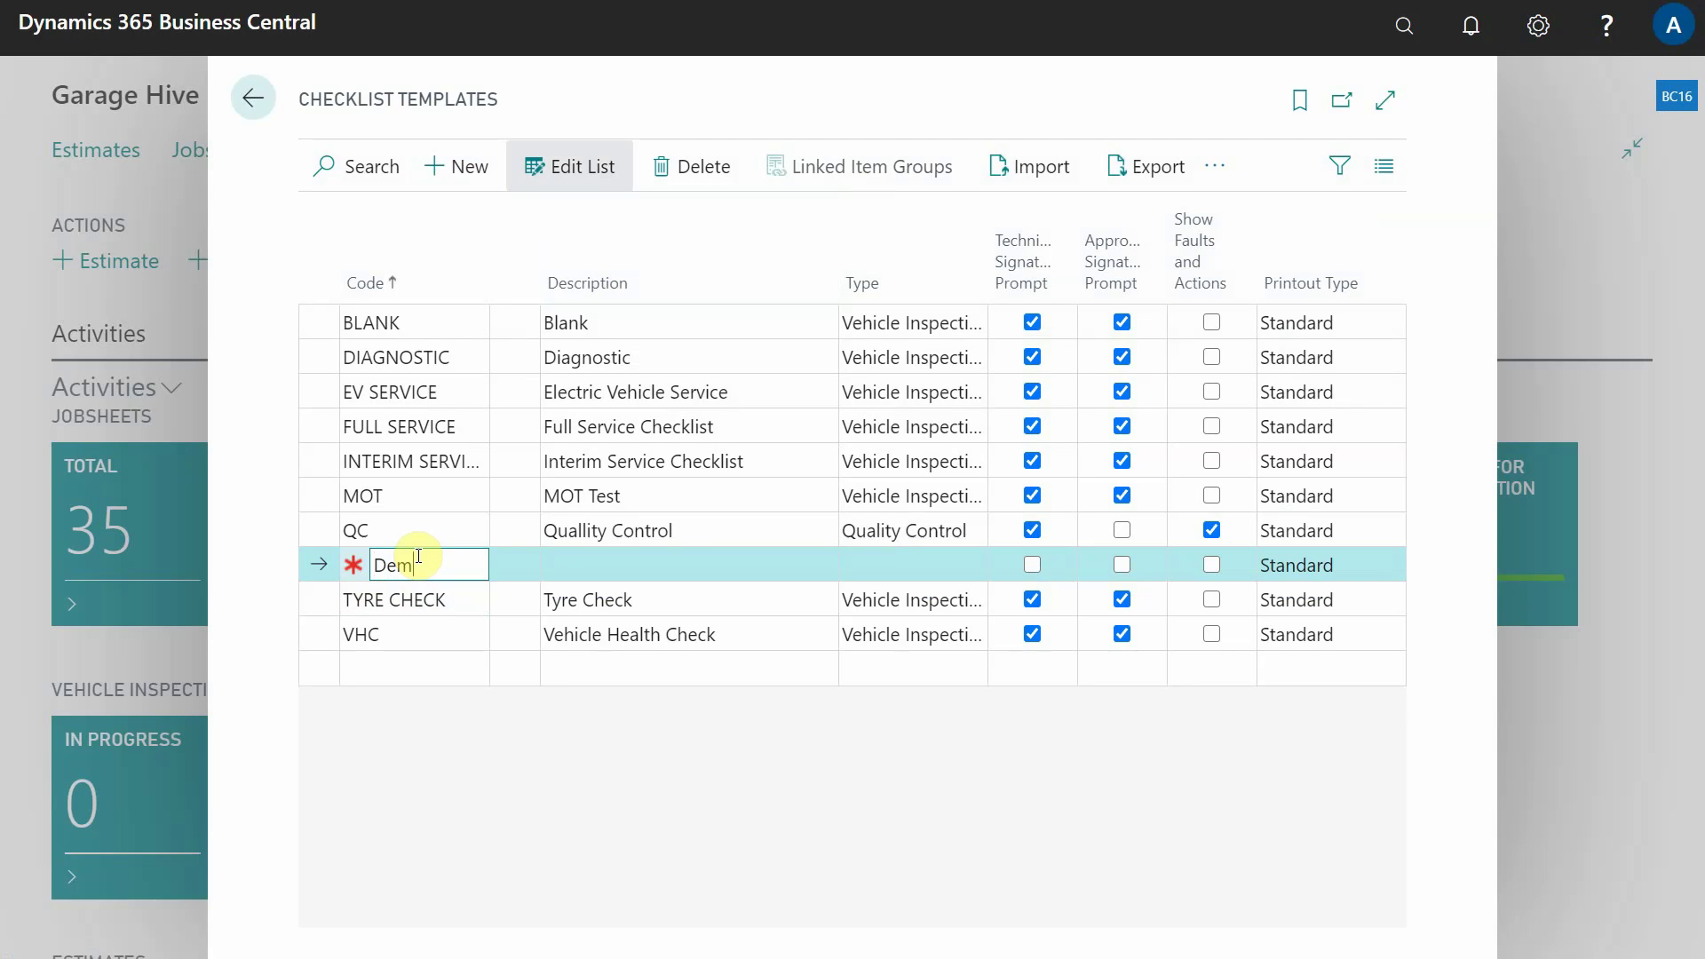
key("Tab")
type("Demo Checklist")
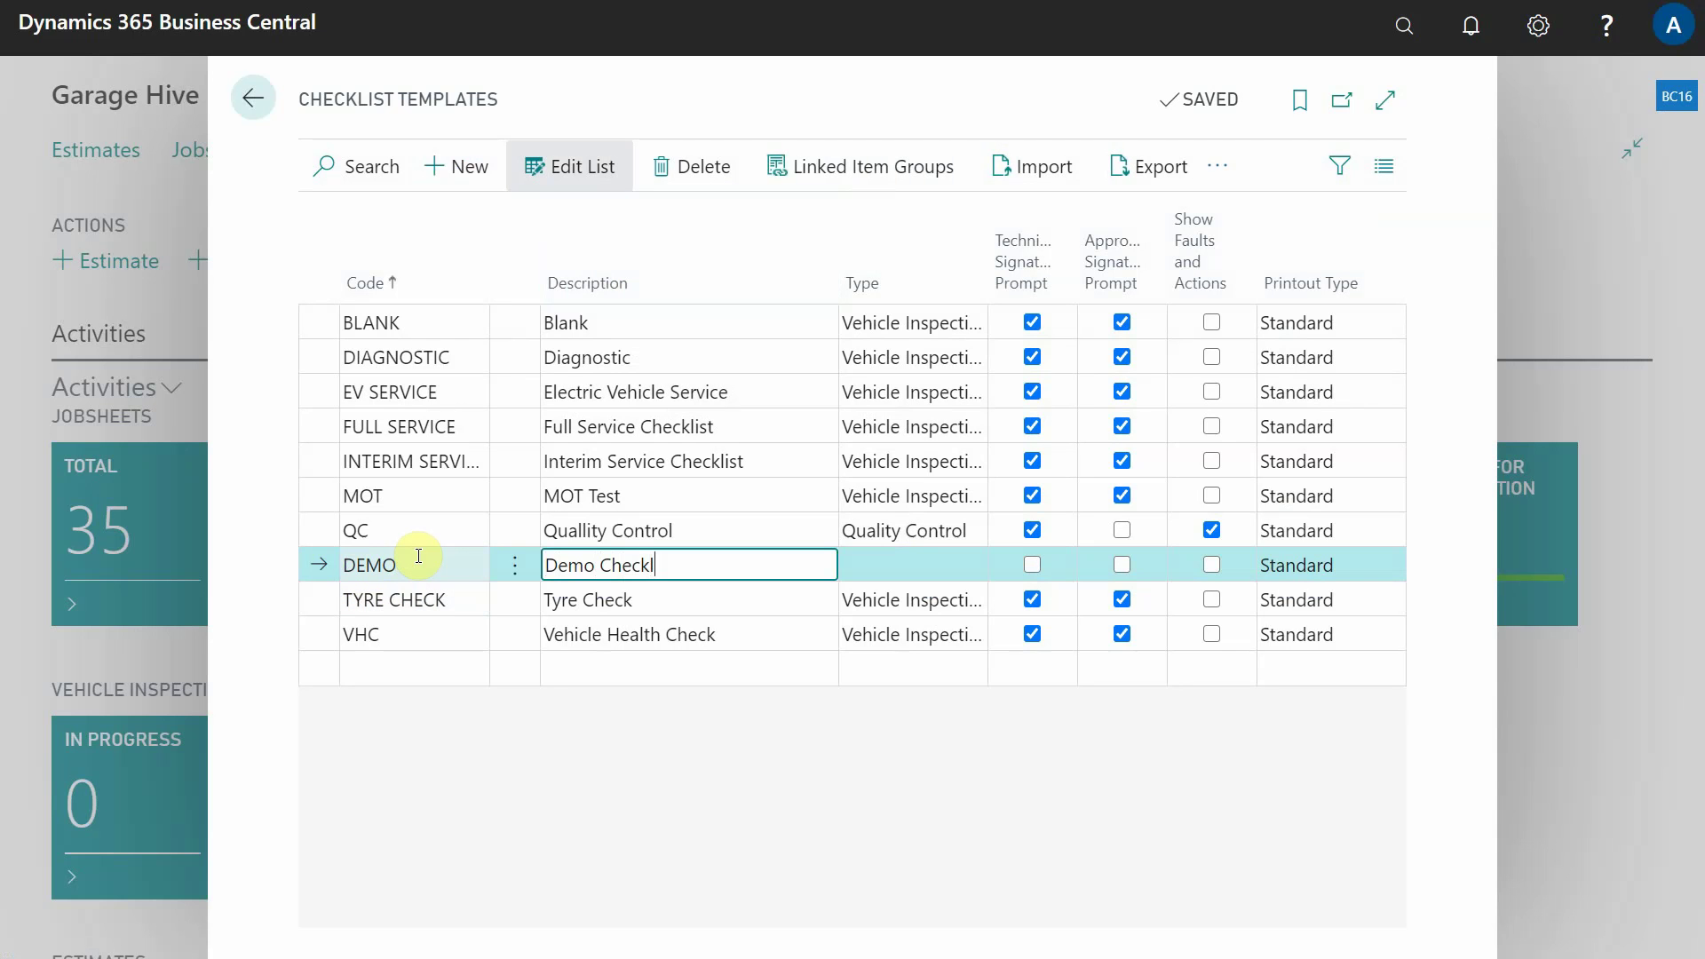
left_click(913, 564)
left_click(913, 565)
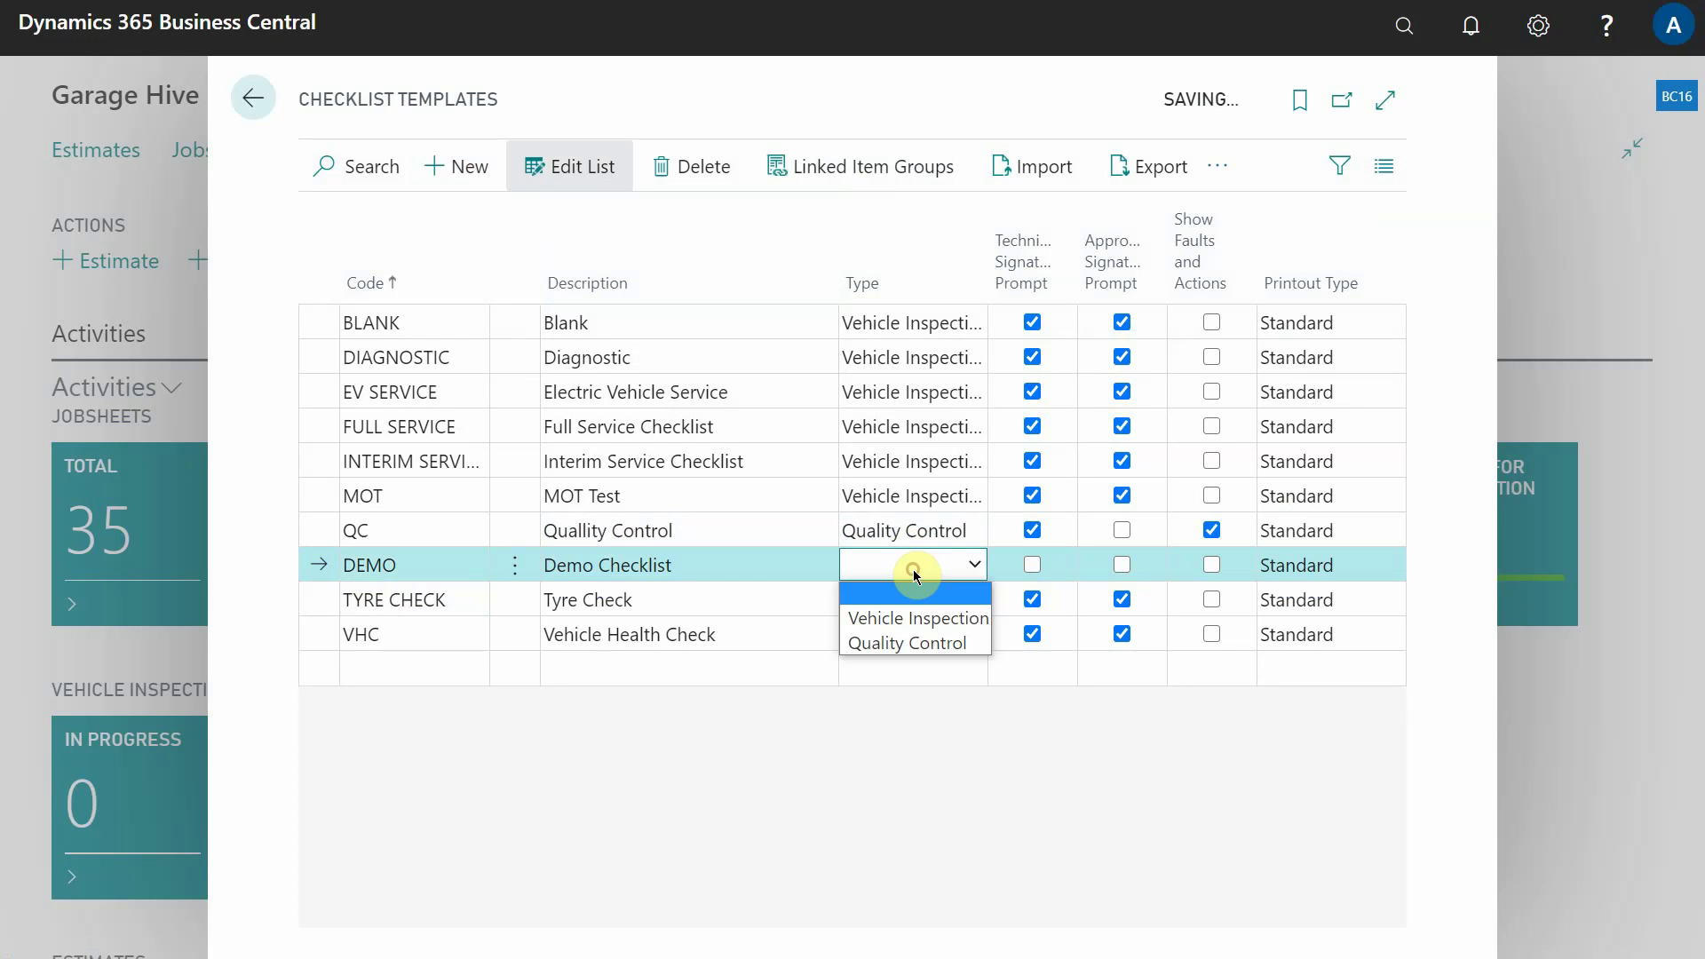
left_click(918, 617)
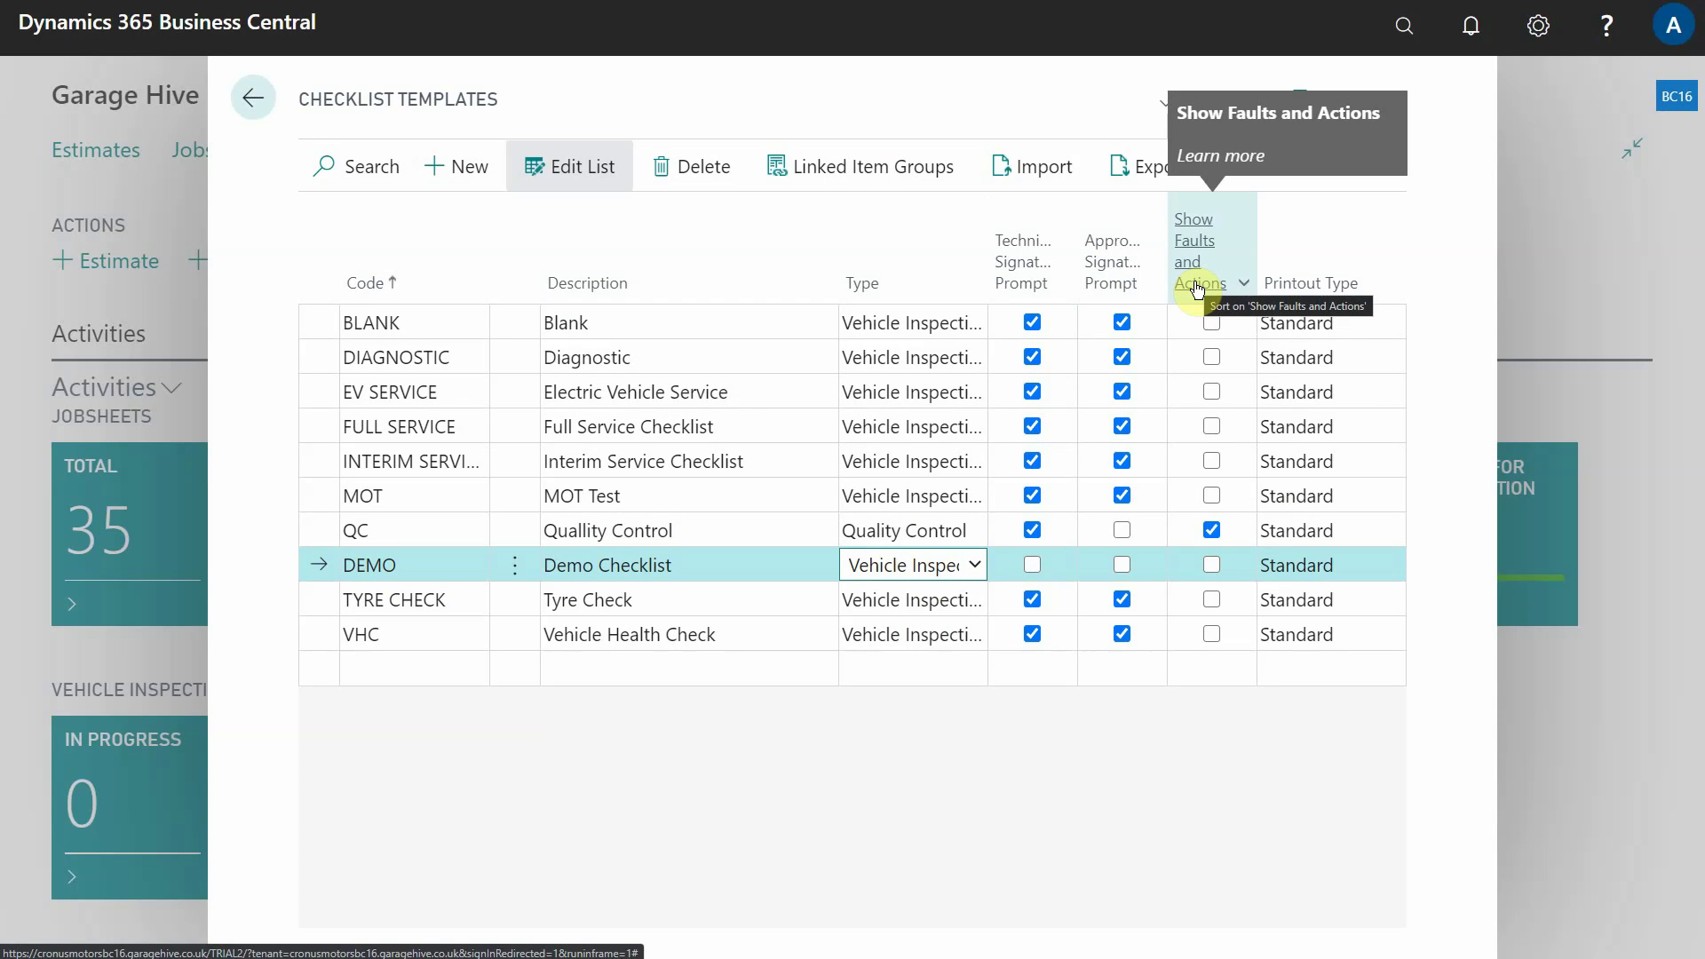
Step: Review the Printout Type choices for the DEMO template, keeping Standard and the existing description
left_click(1329, 567)
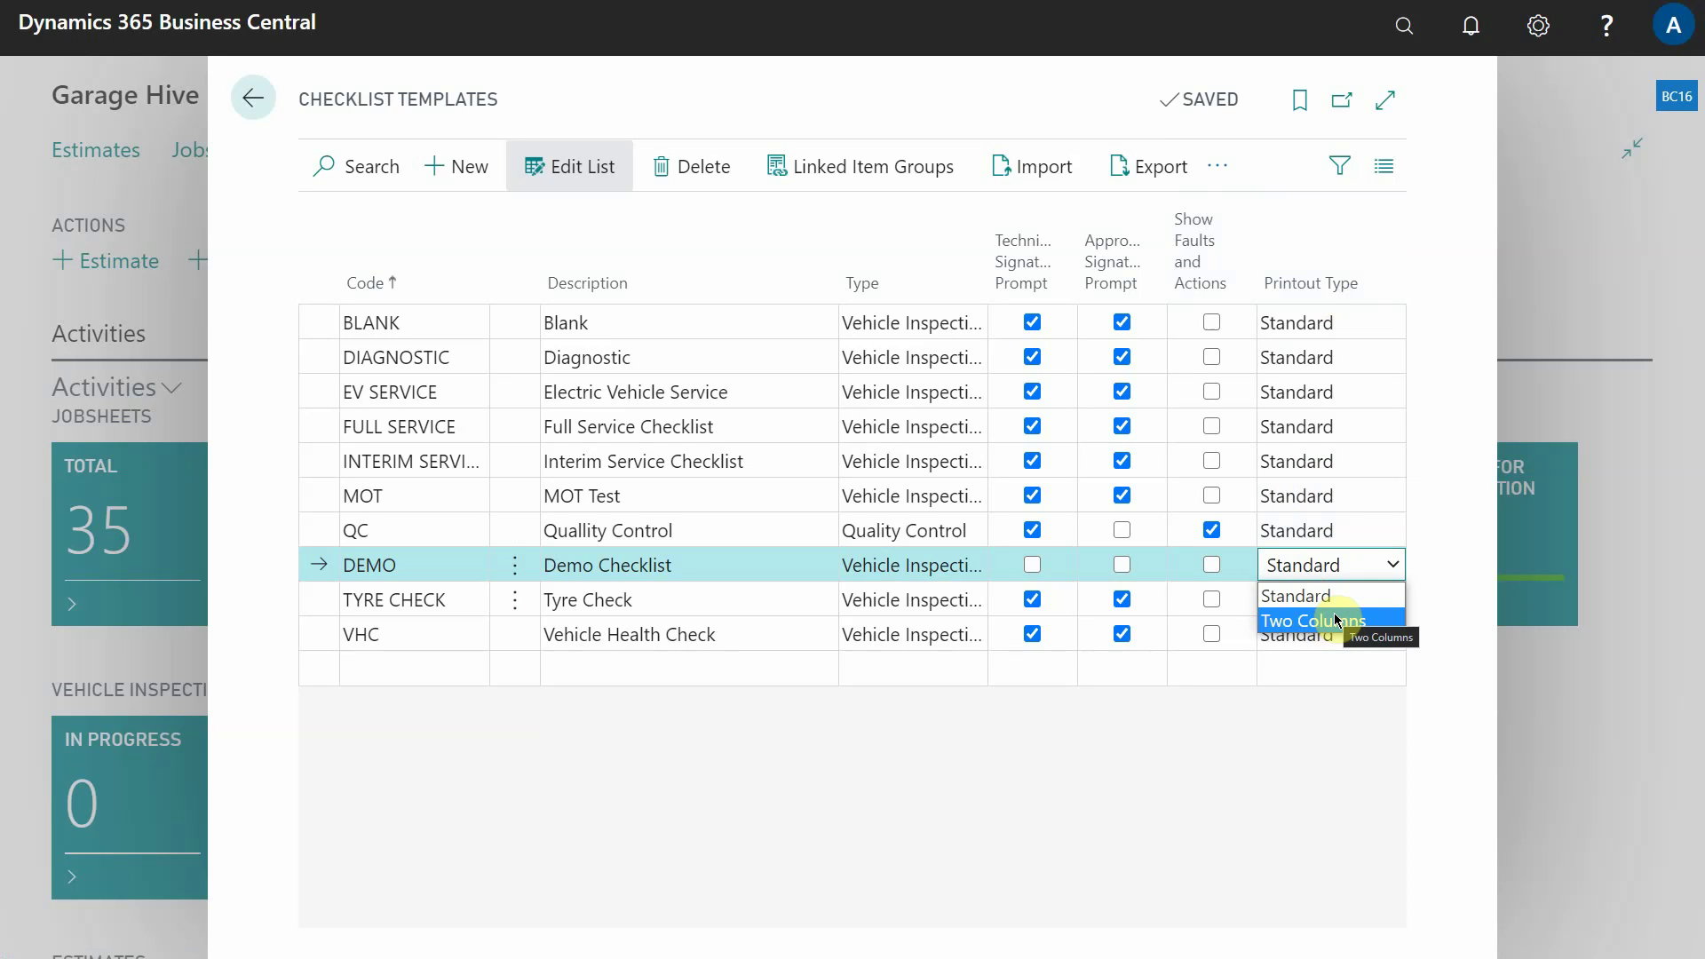
left_click(1328, 568)
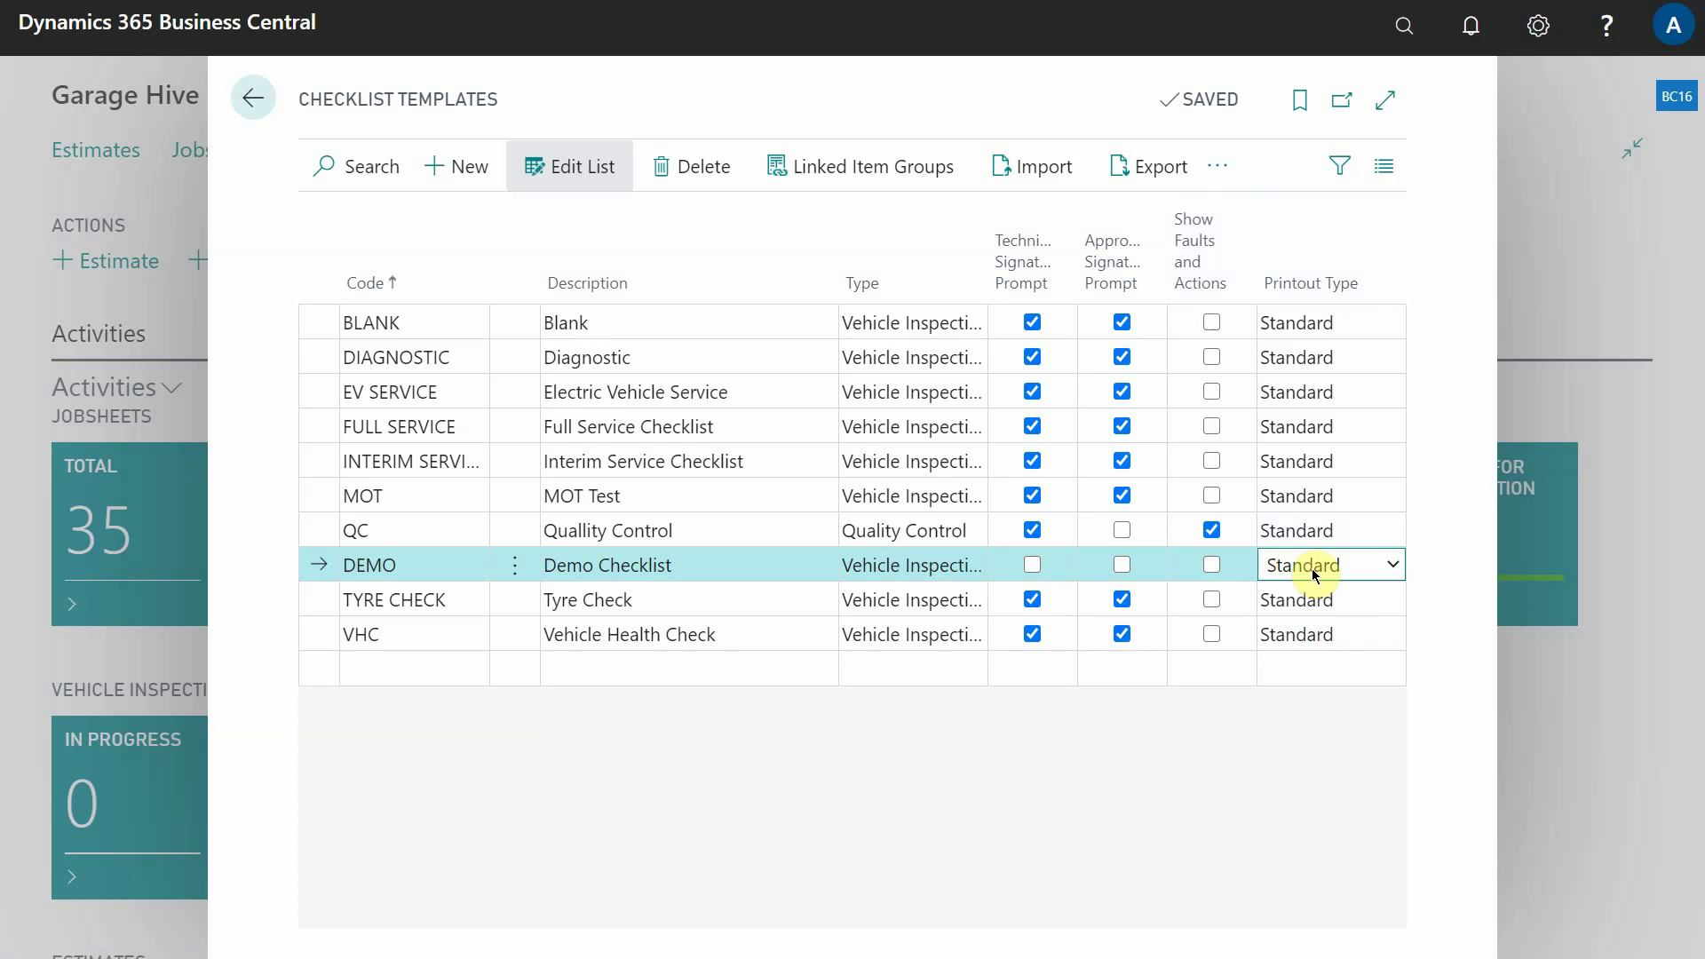
left_click(923, 786)
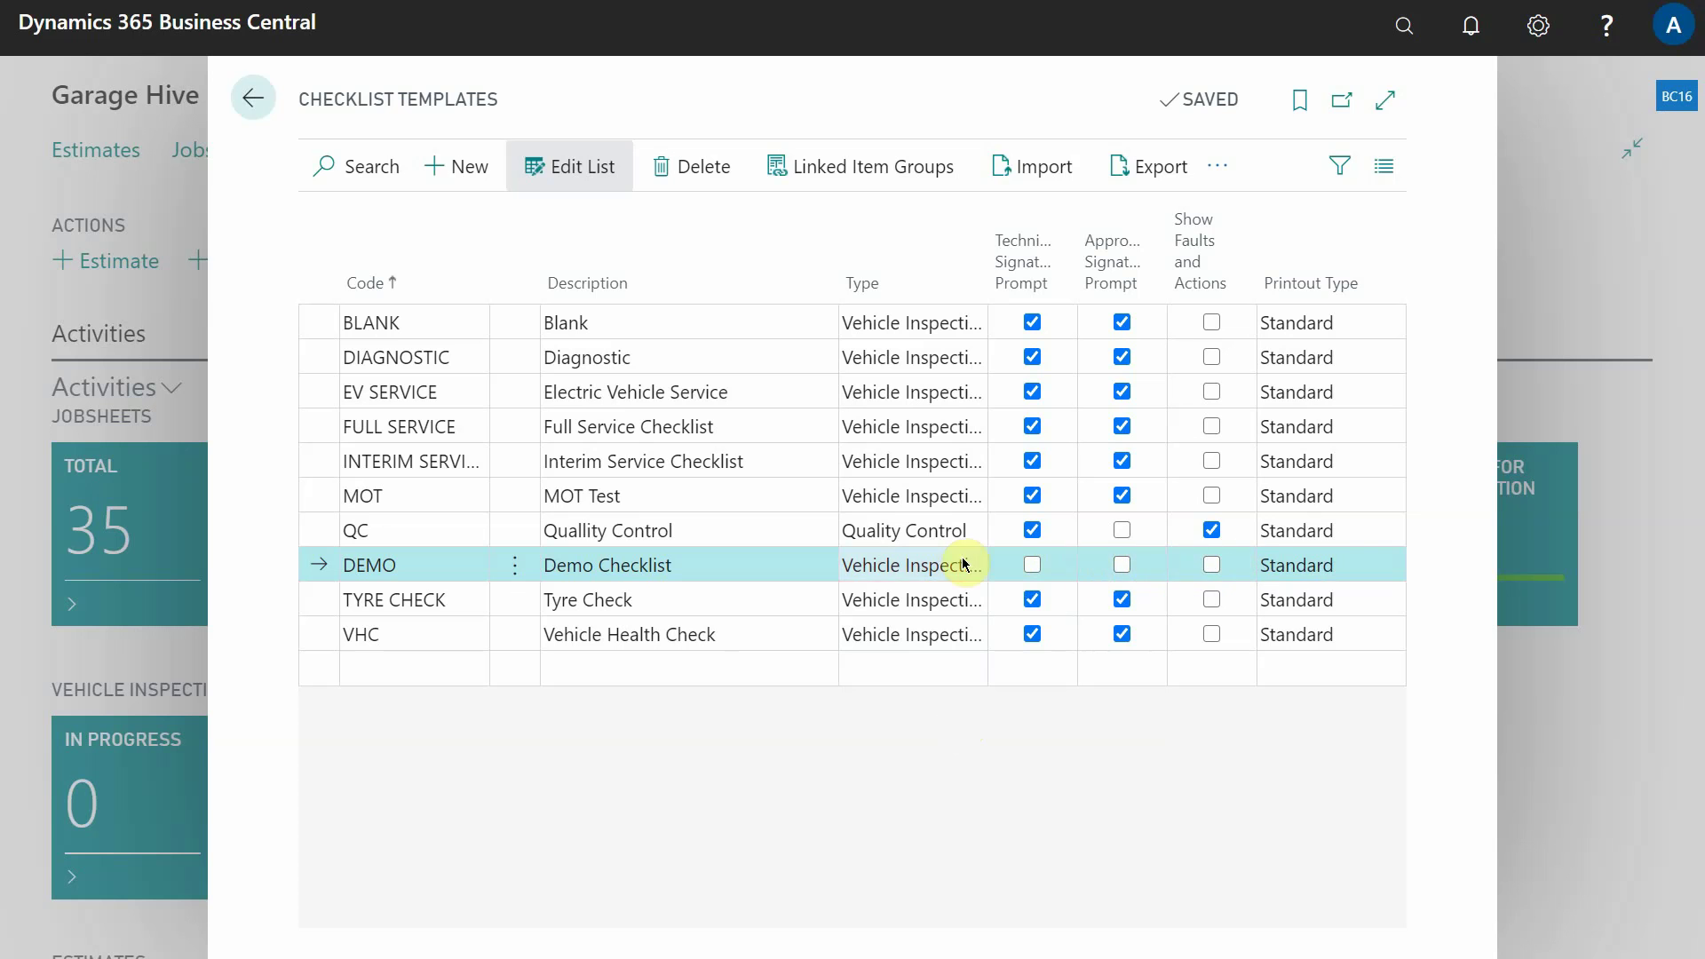
left_click(672, 558)
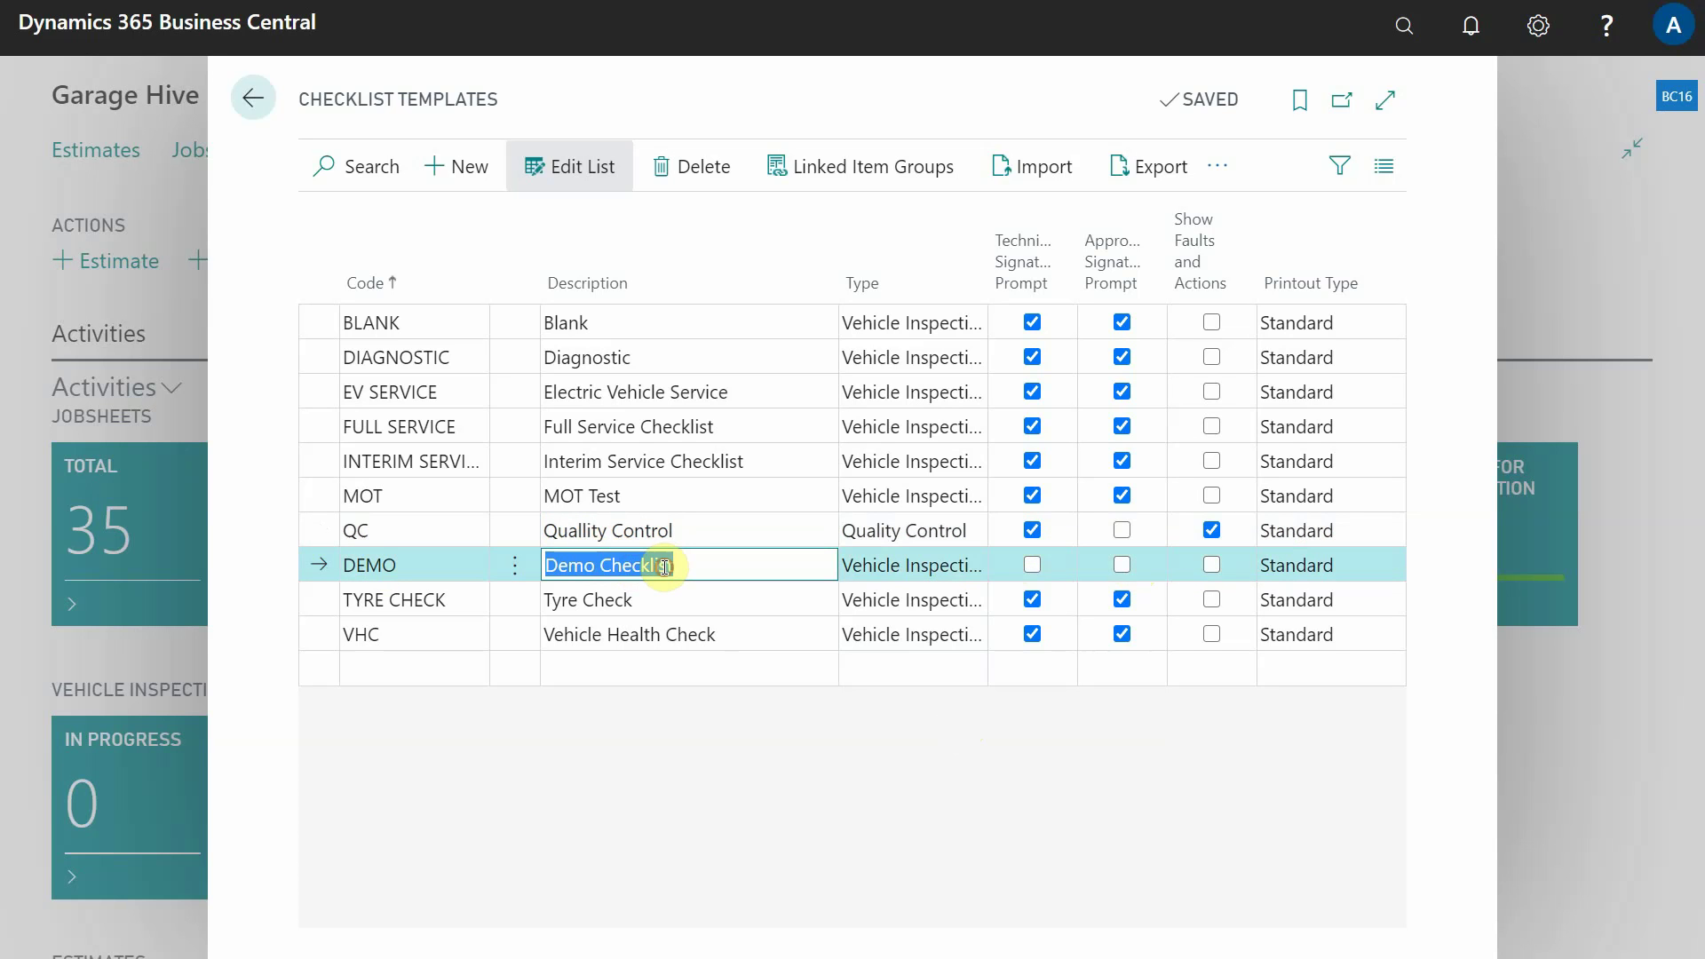
left_click(698, 567)
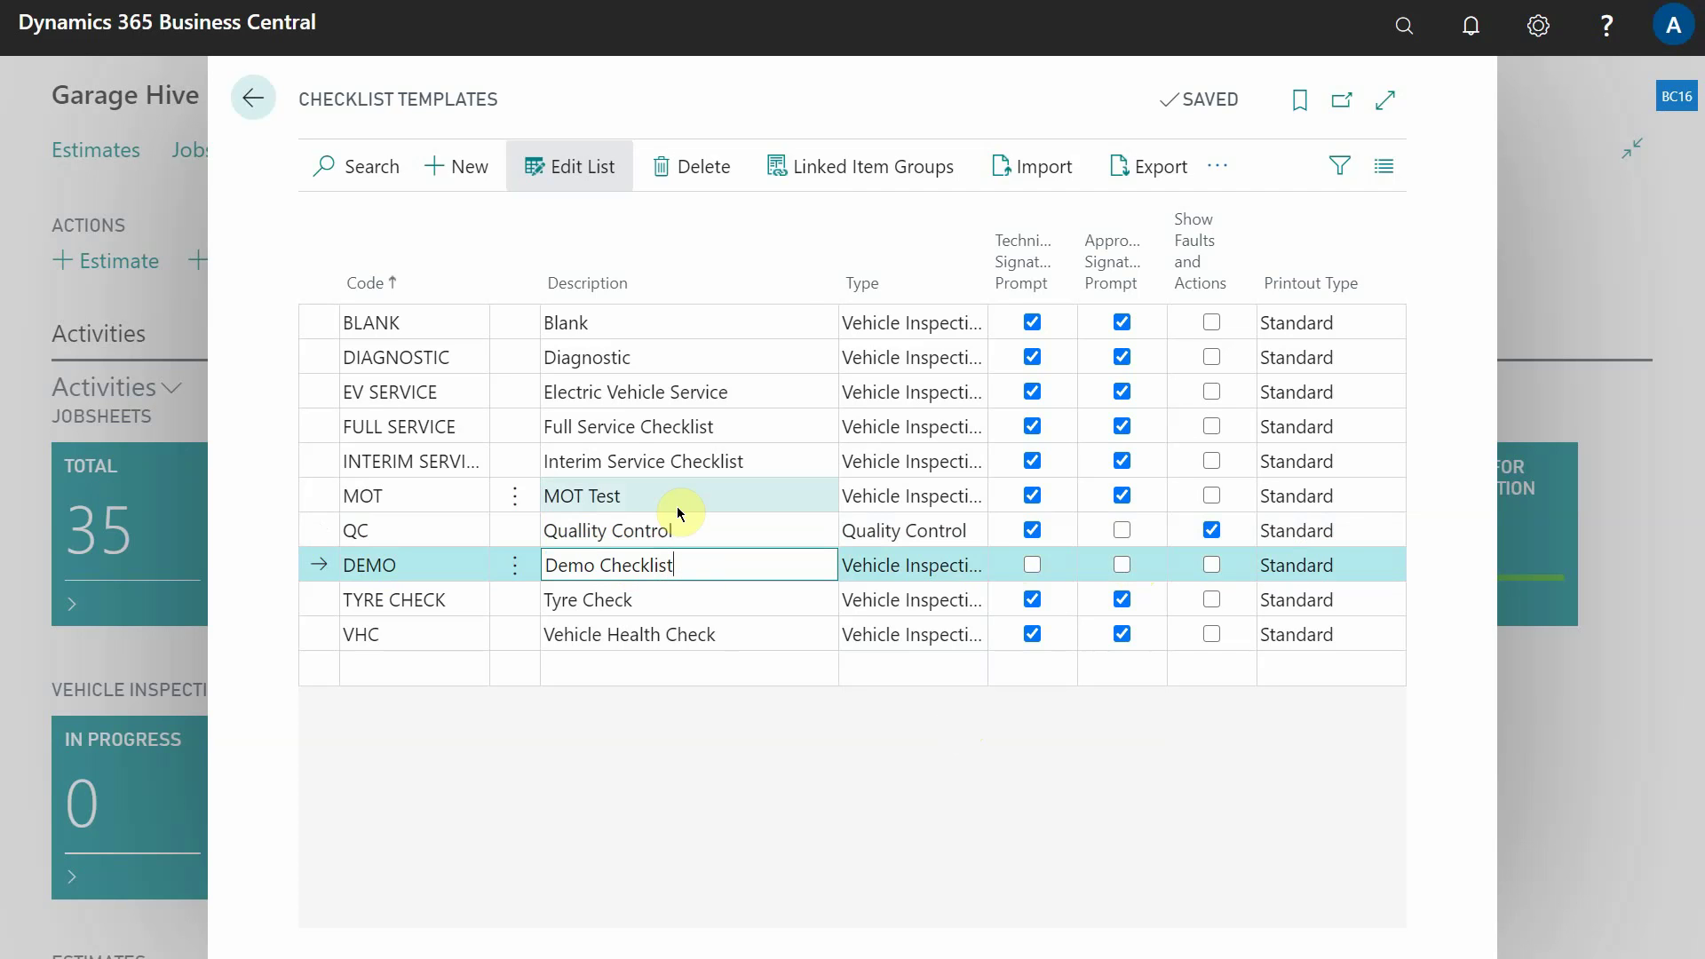
Step: Link a new checklist item group to the DEMO template, with code DEMO-1 and description Demo 1
left_click(869, 175)
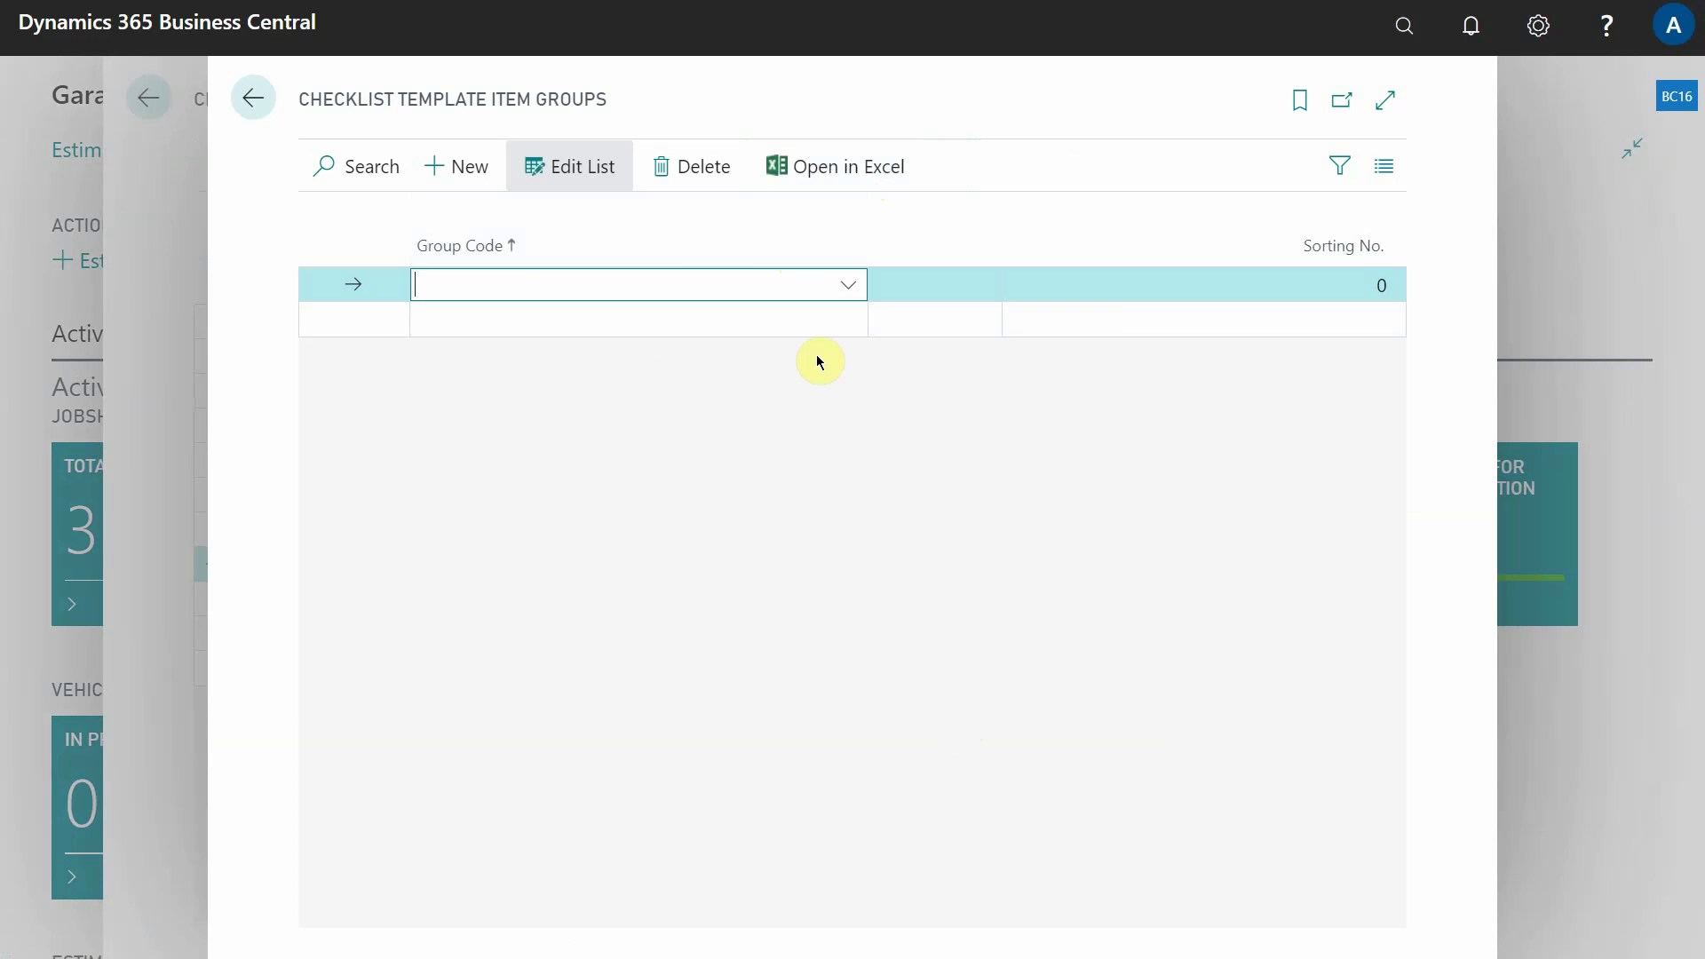
left_click(850, 286)
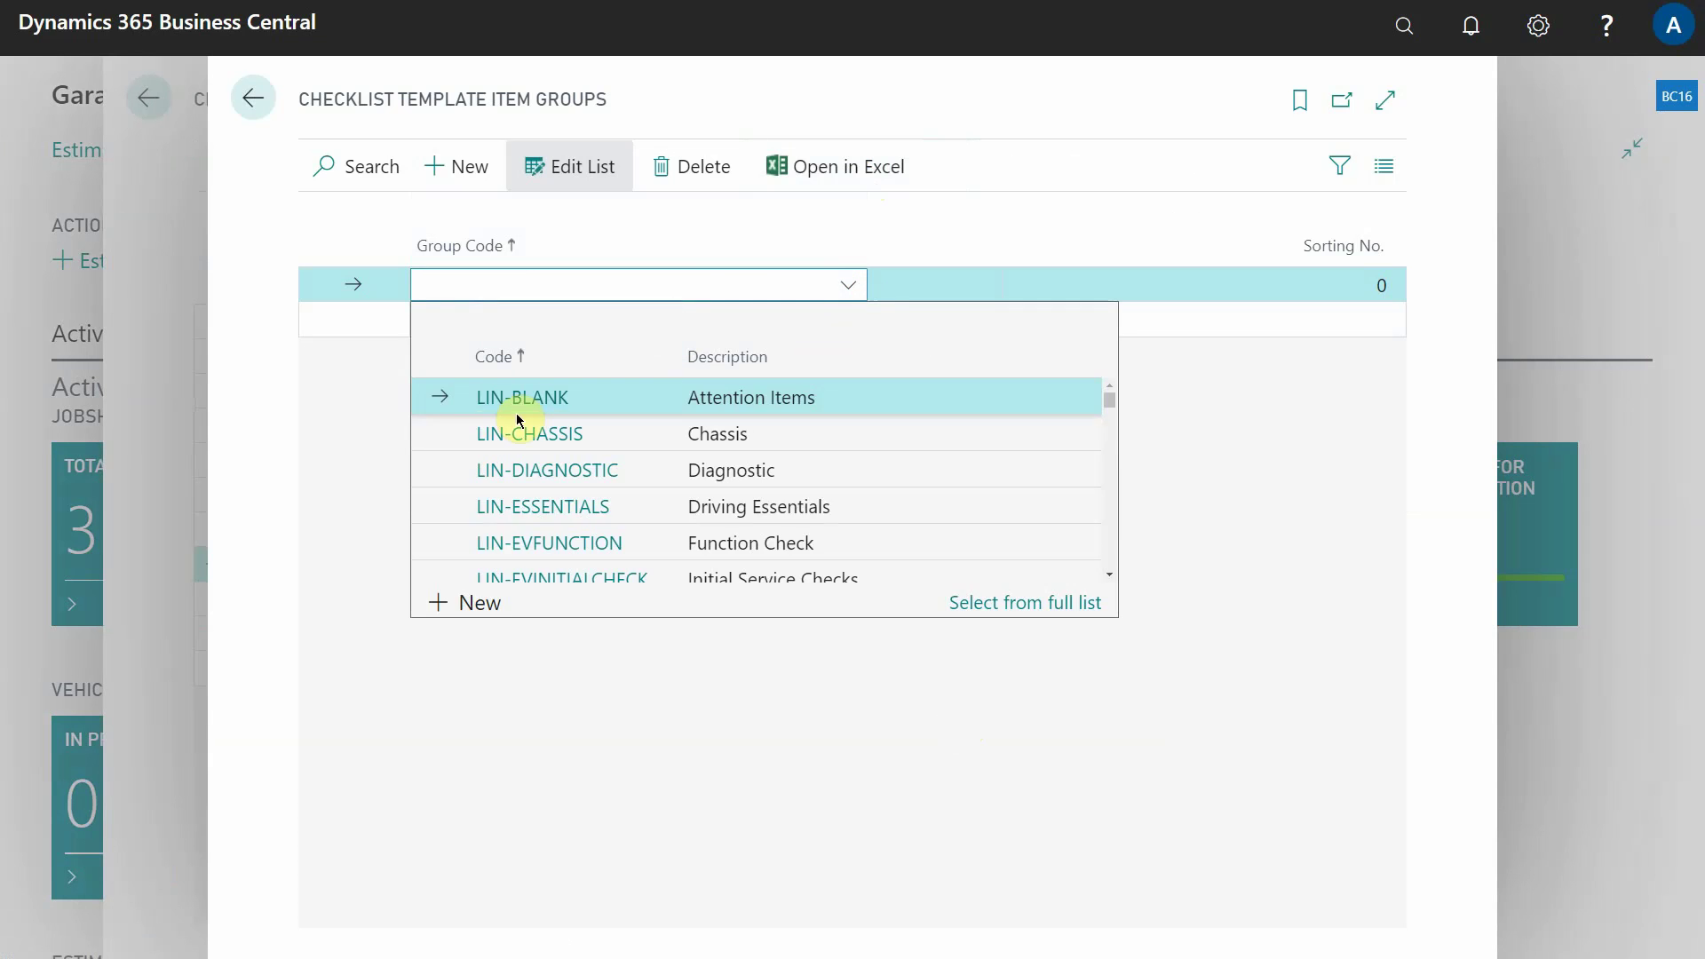
left_click(479, 604)
type("DE")
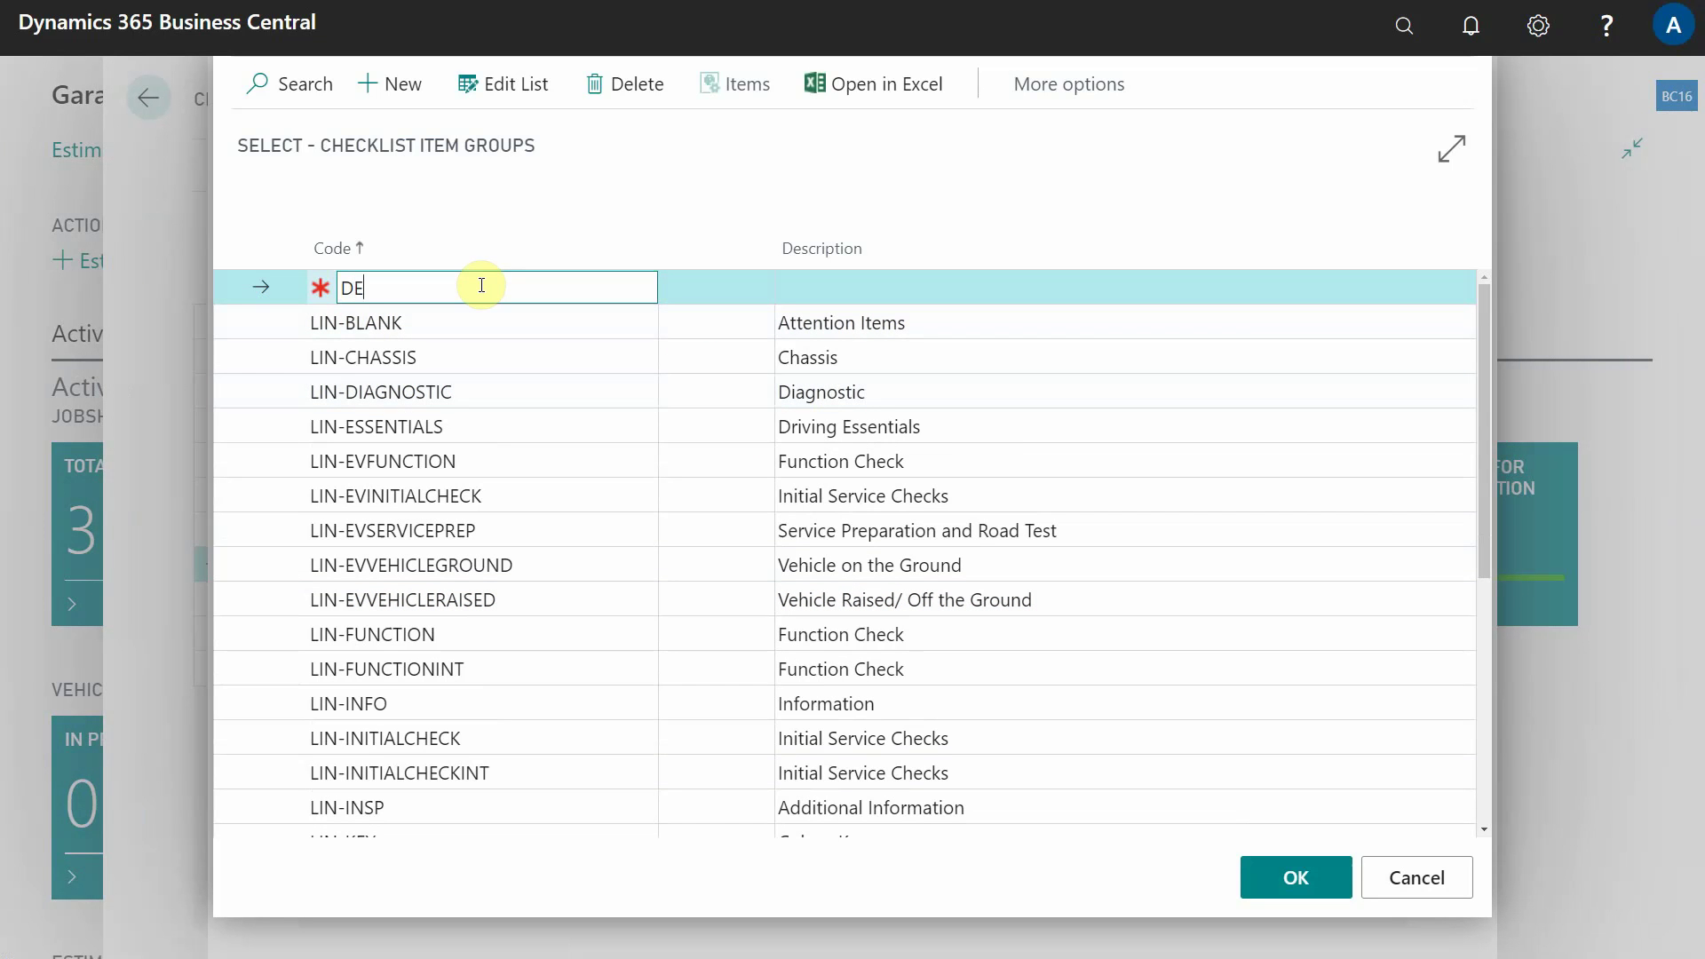
type("MO-1")
key("Tab")
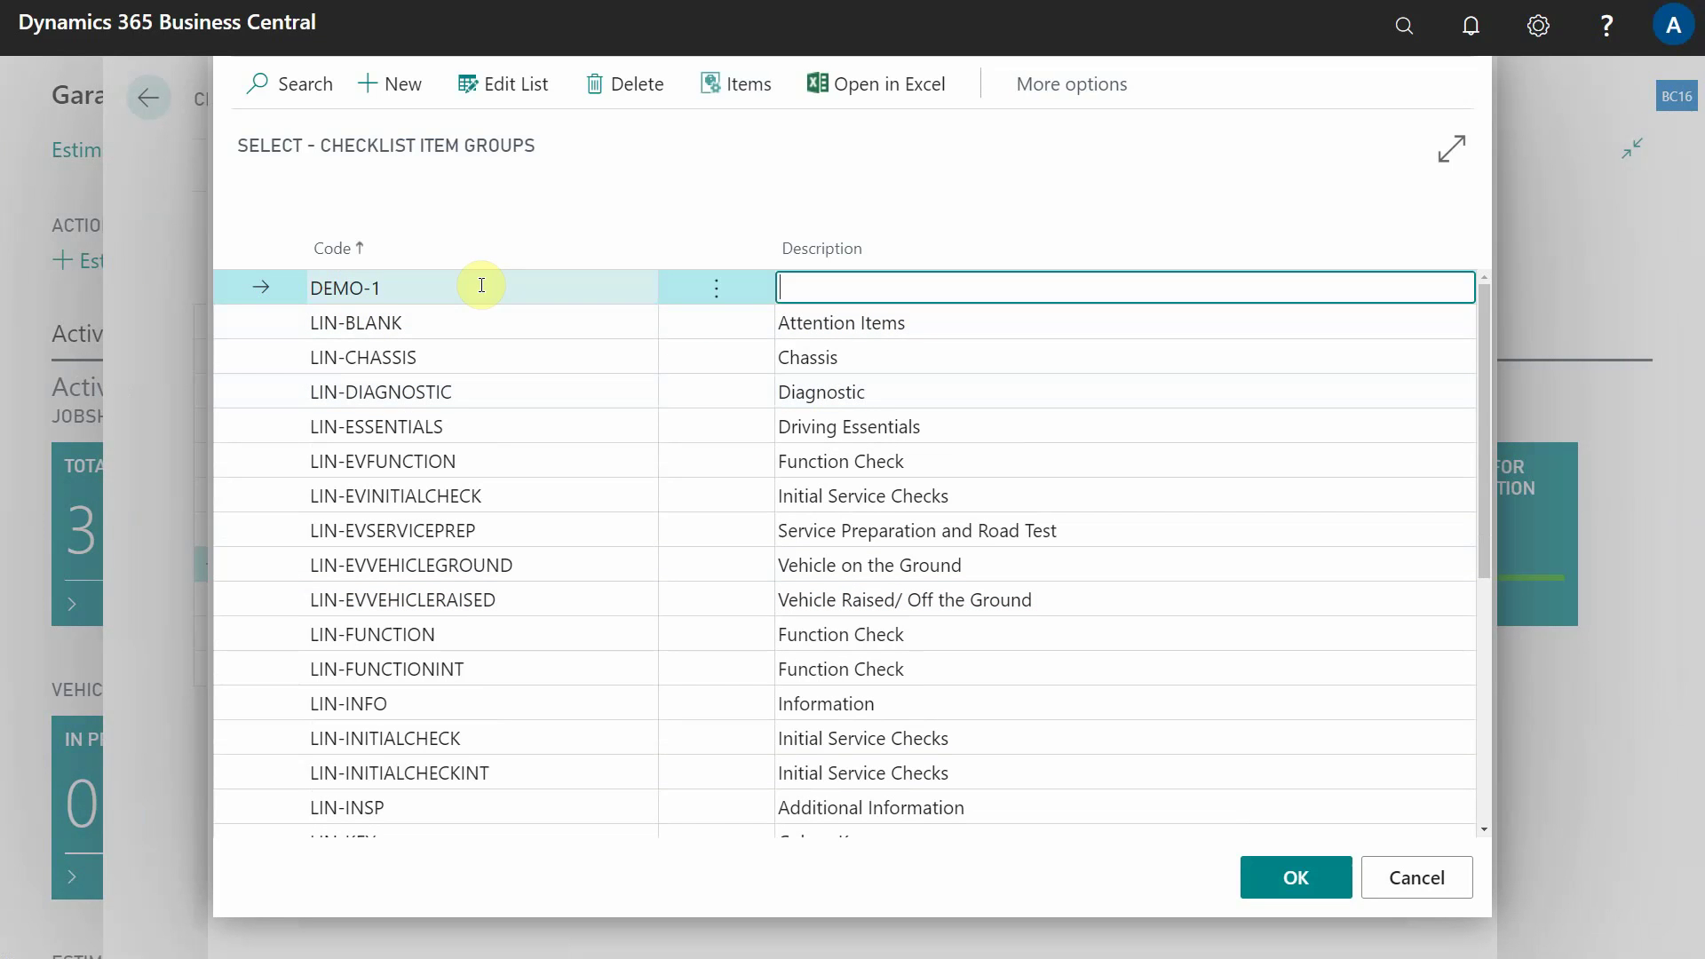
type("Demo 1")
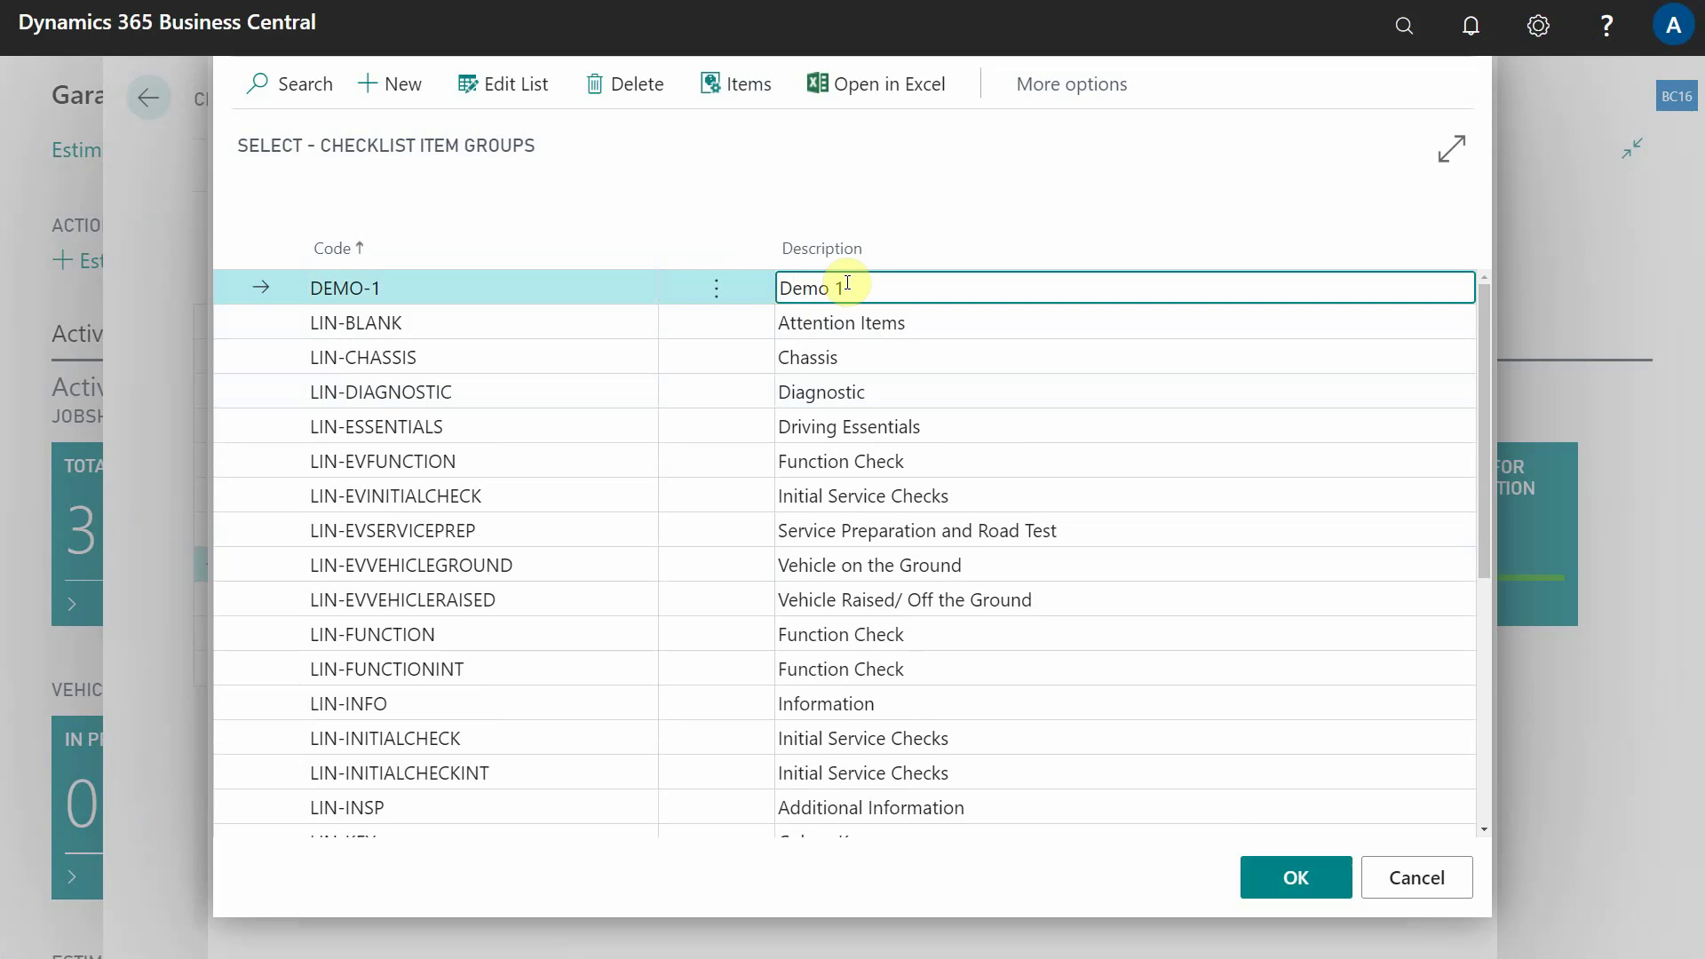
left_click(1298, 877)
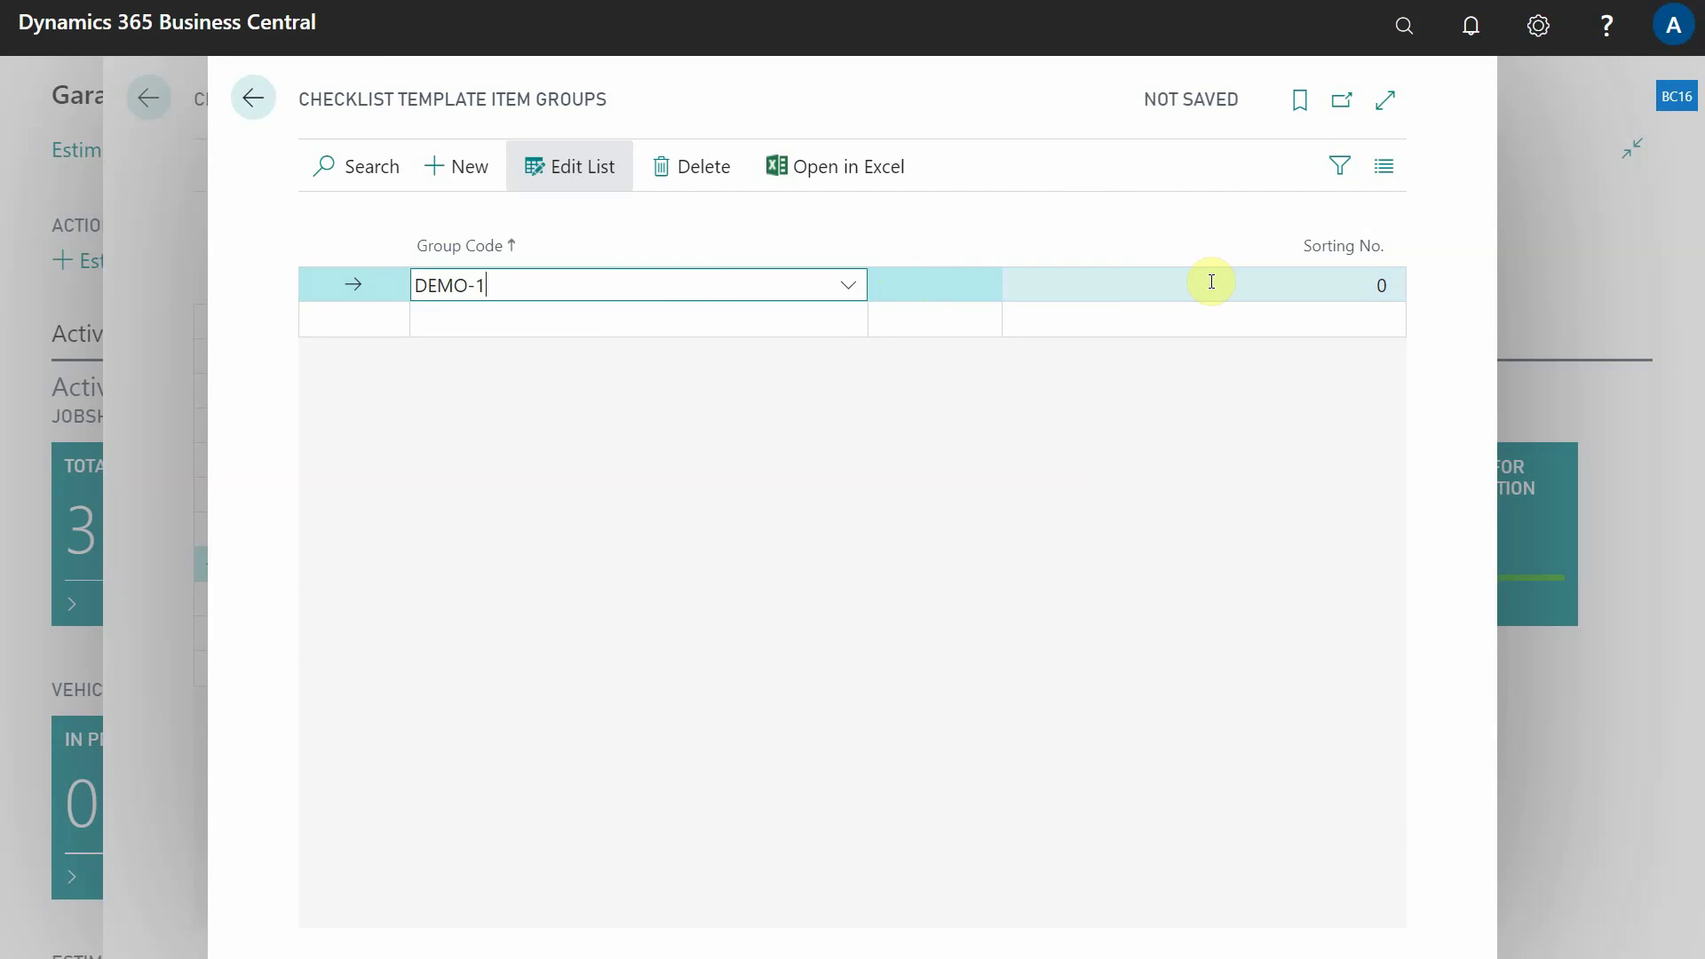
Step: Open the full list of checklist item groups from the DEMO-1 group code, leaving its sorting number unchanged
left_click(1384, 285)
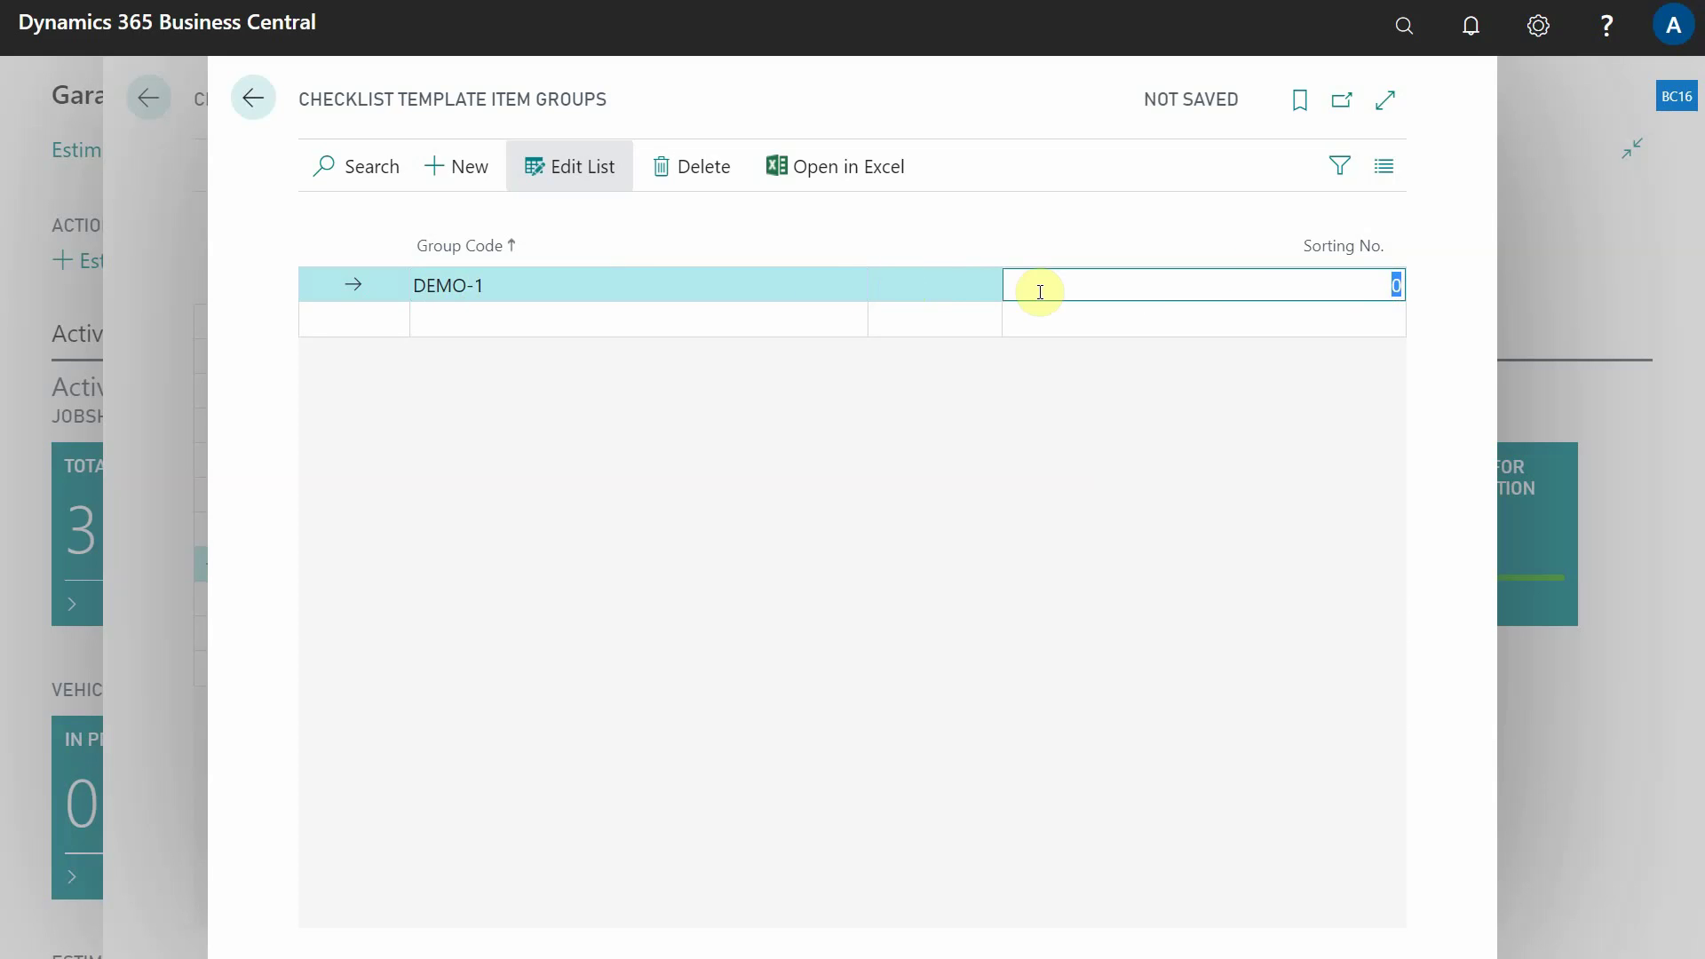
left_click(791, 293)
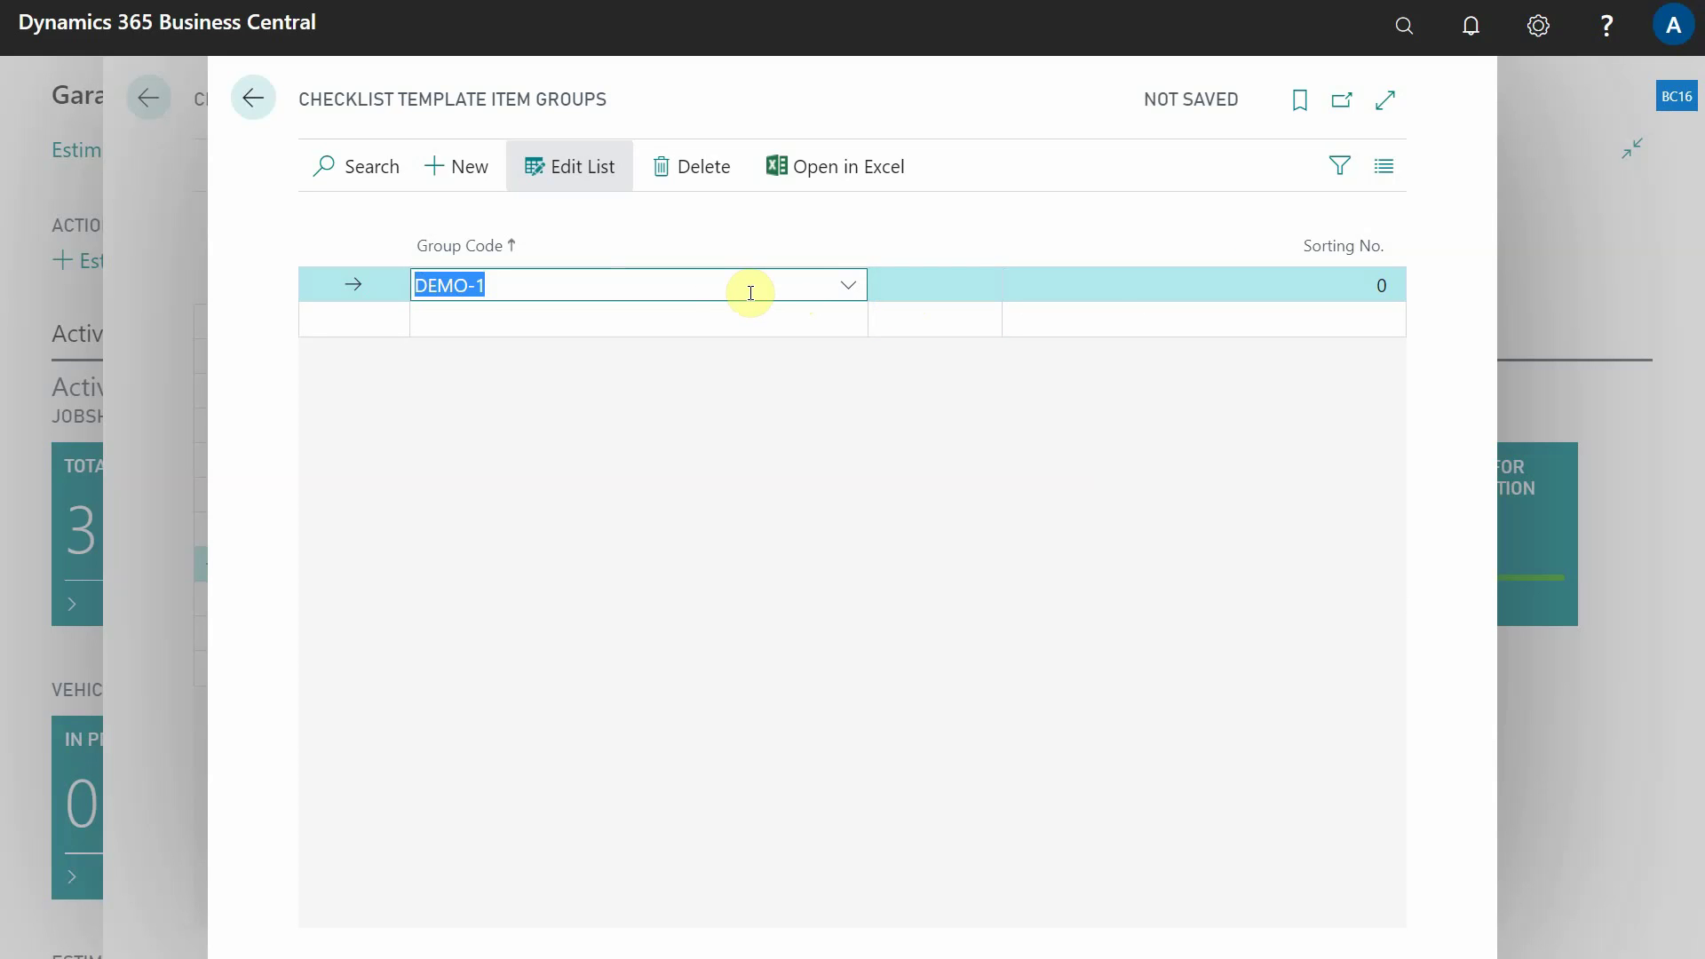
left_click(847, 285)
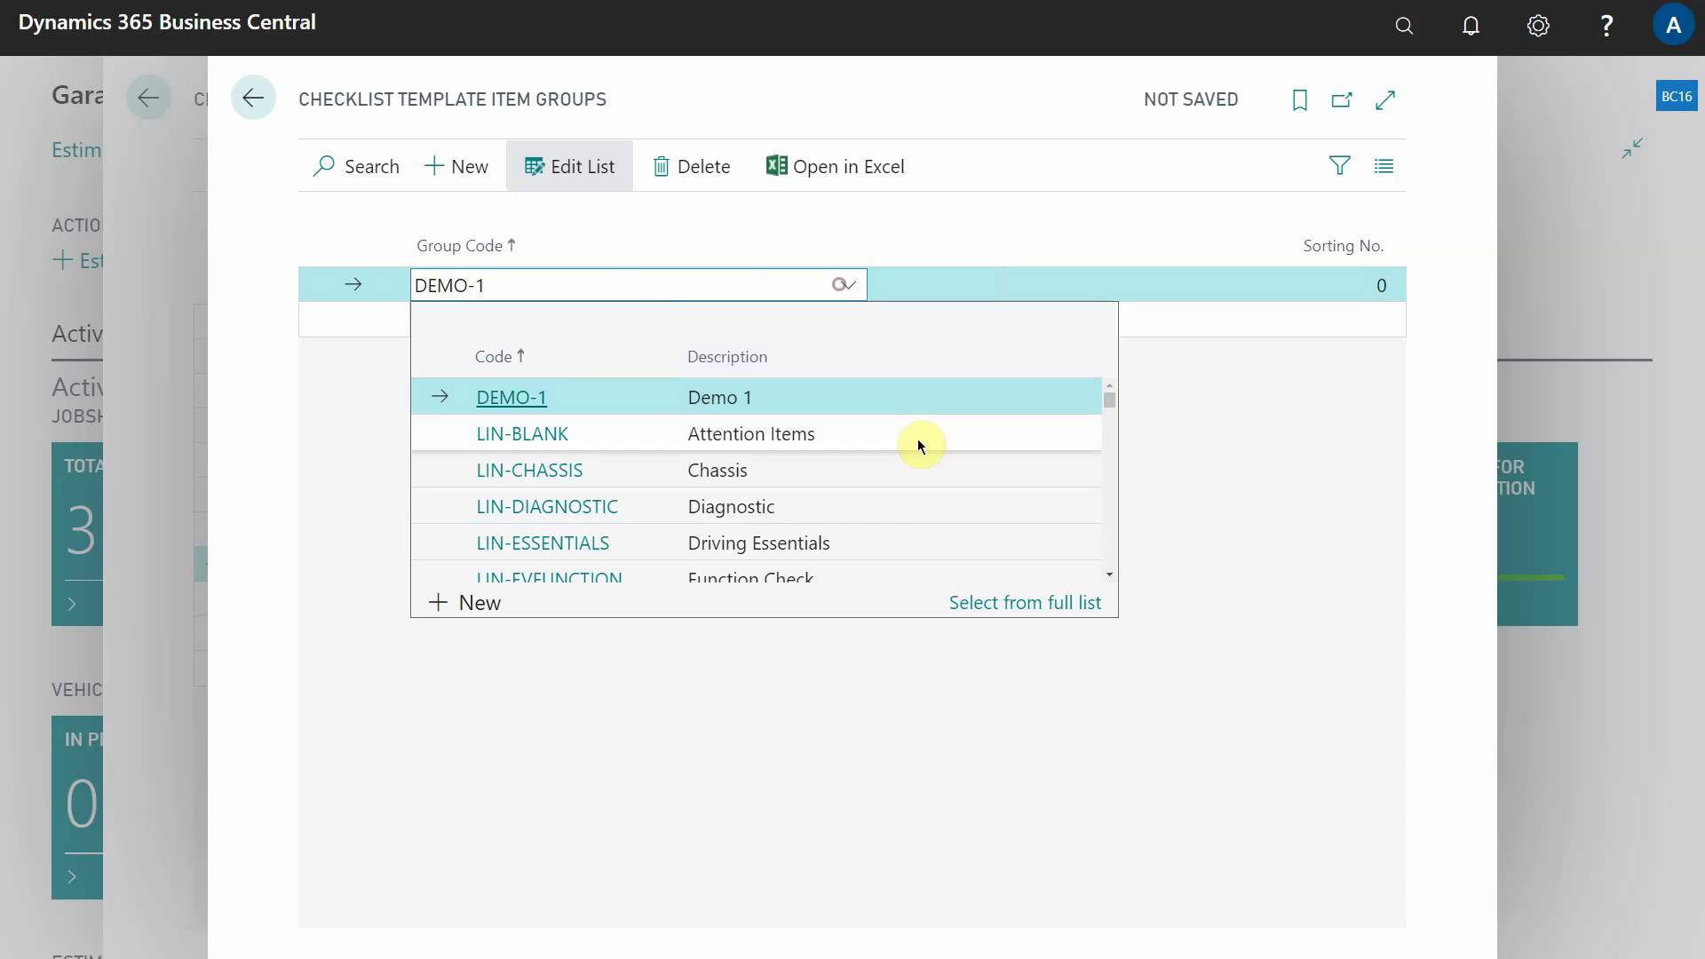
left_click(1025, 603)
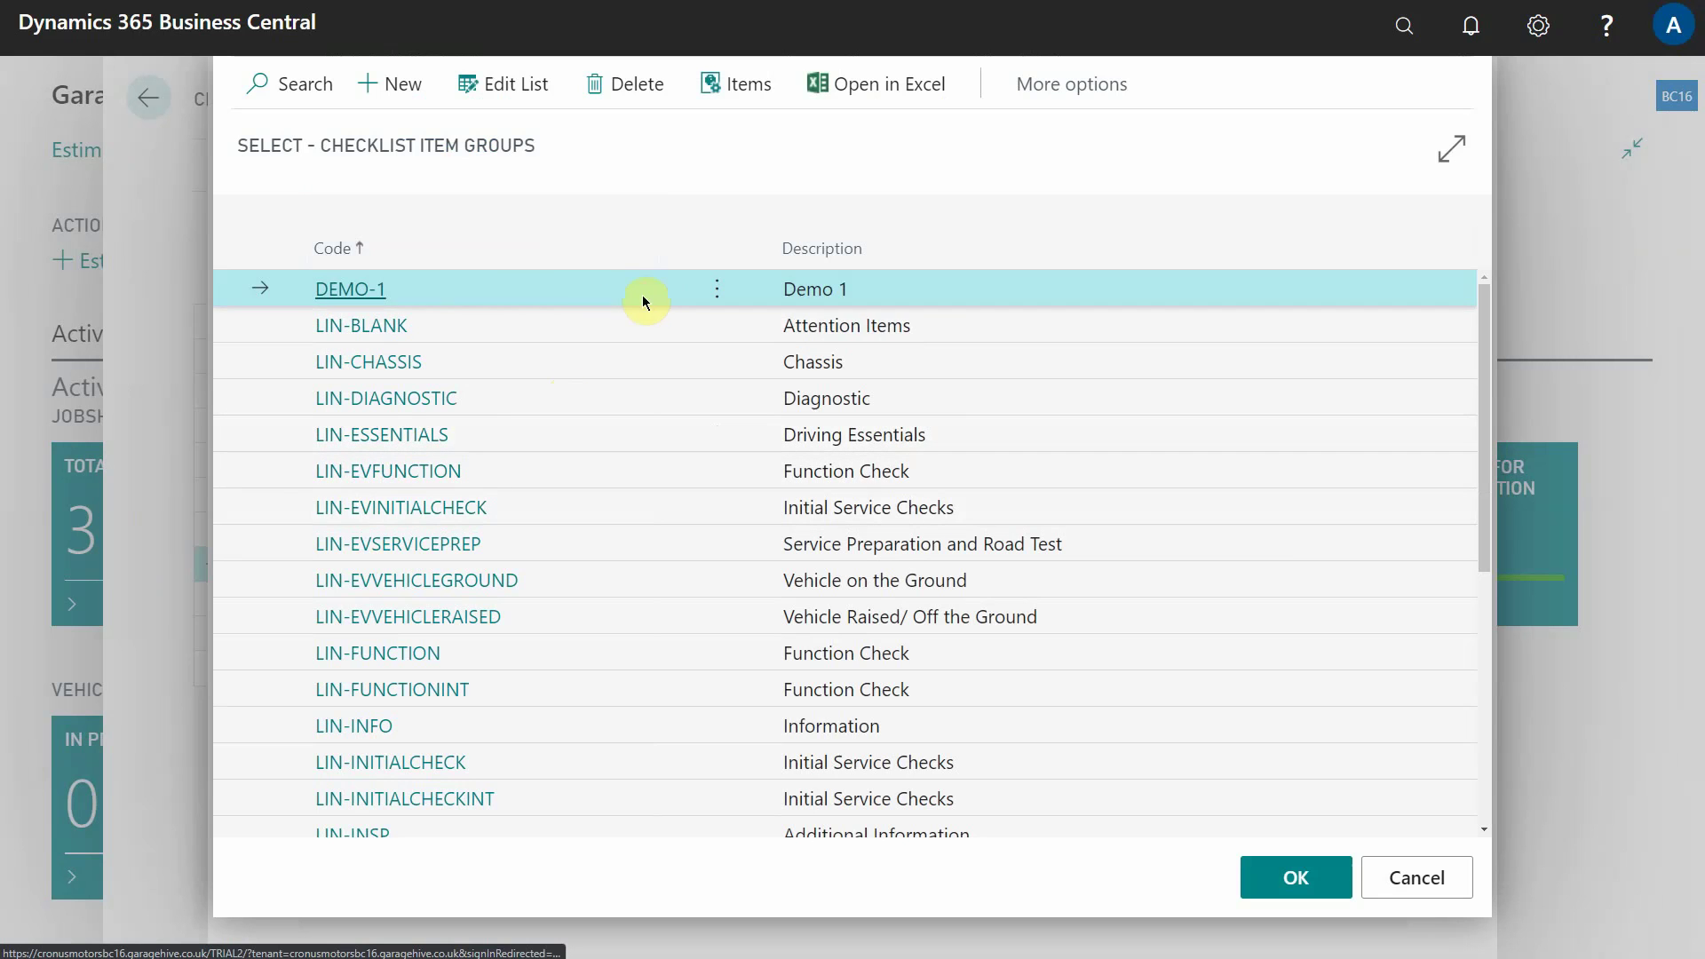
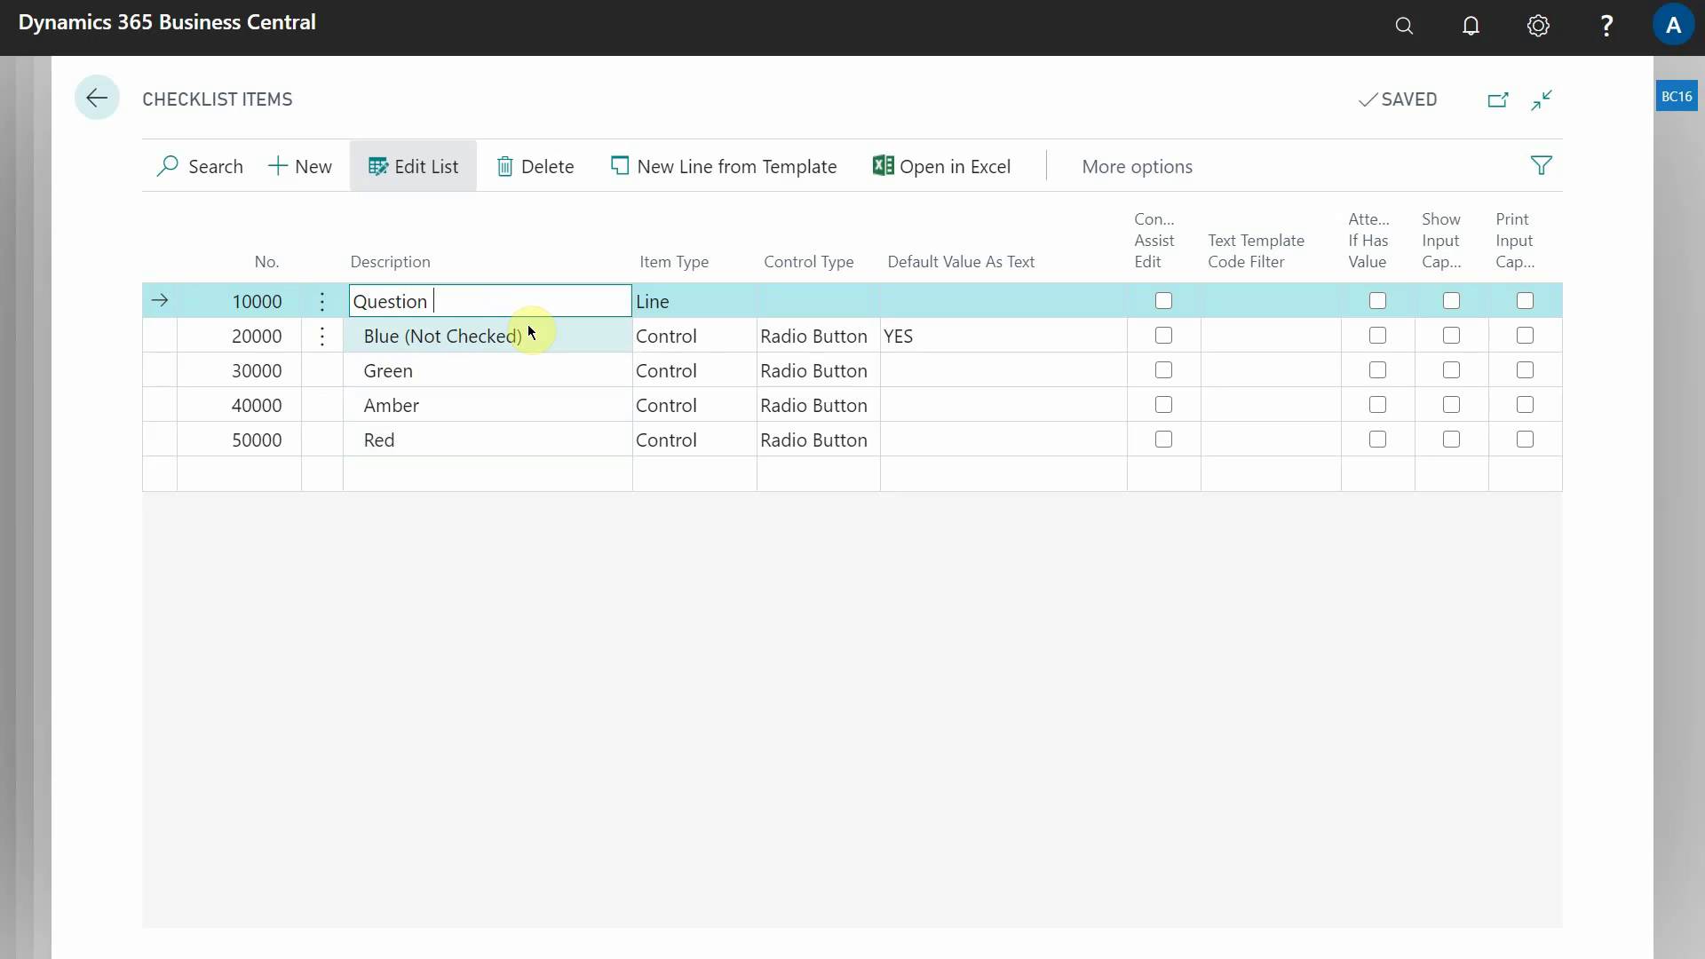
Step: Complete the first line's description as Question 1 - Demo and go through its radio button options without changing them
type("1 - Demo")
key("Down")
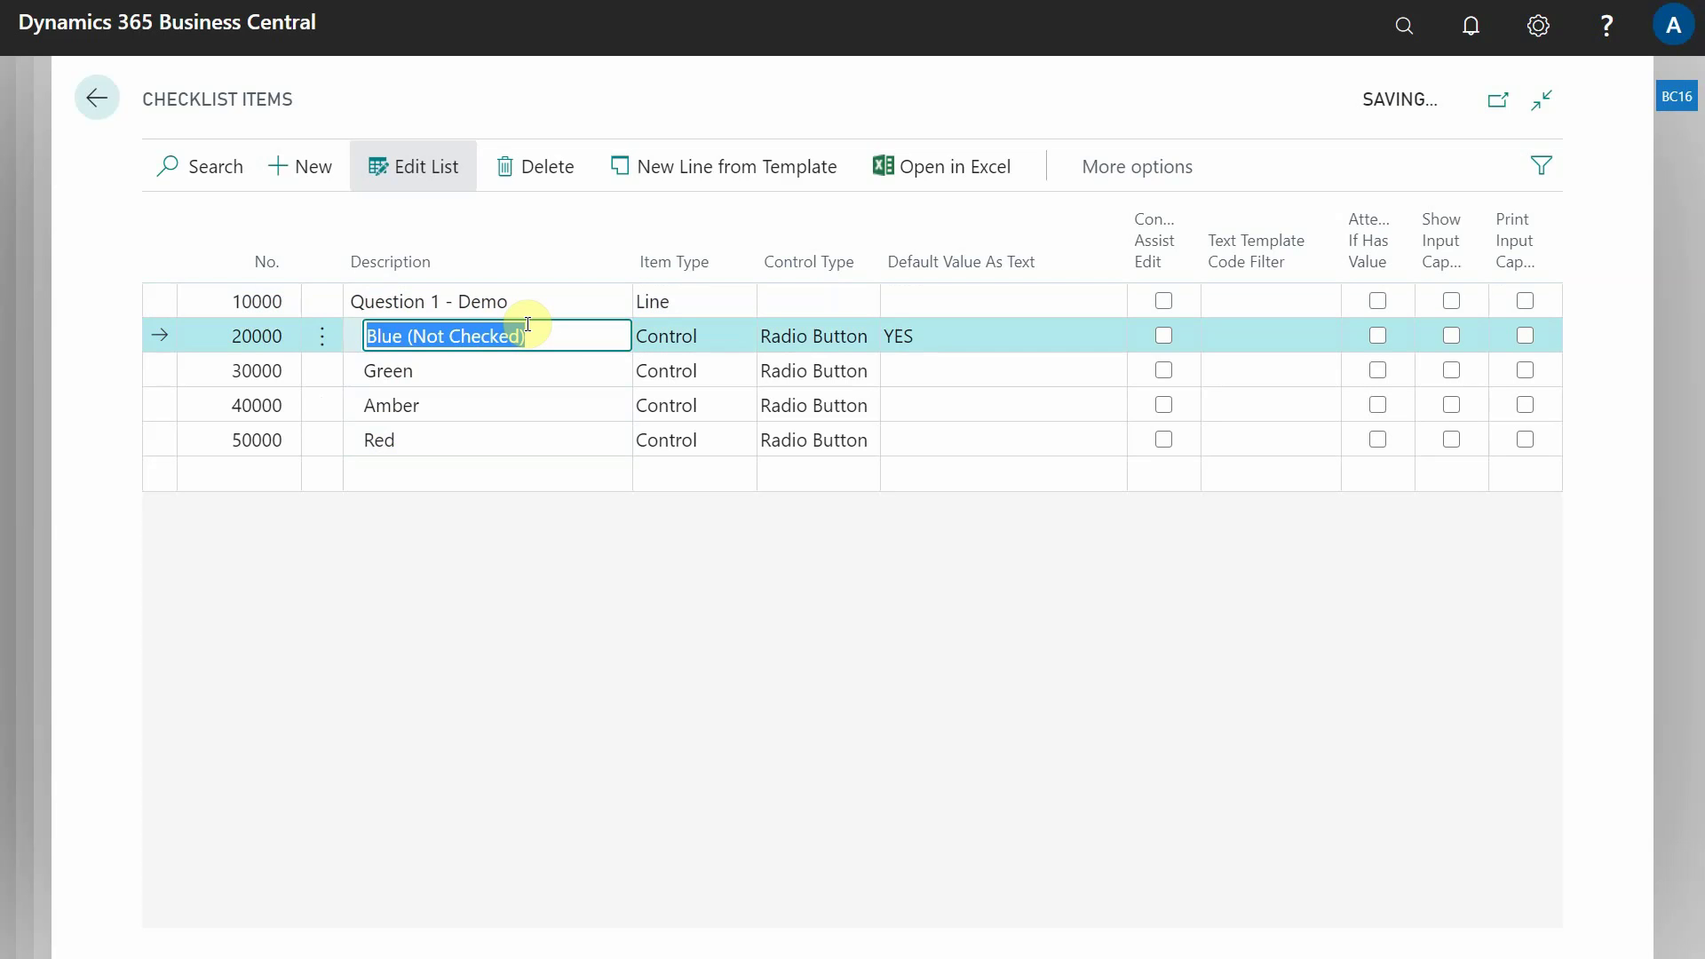
key("Down")
key("Down")
key("Down")
key("Up")
key("Up")
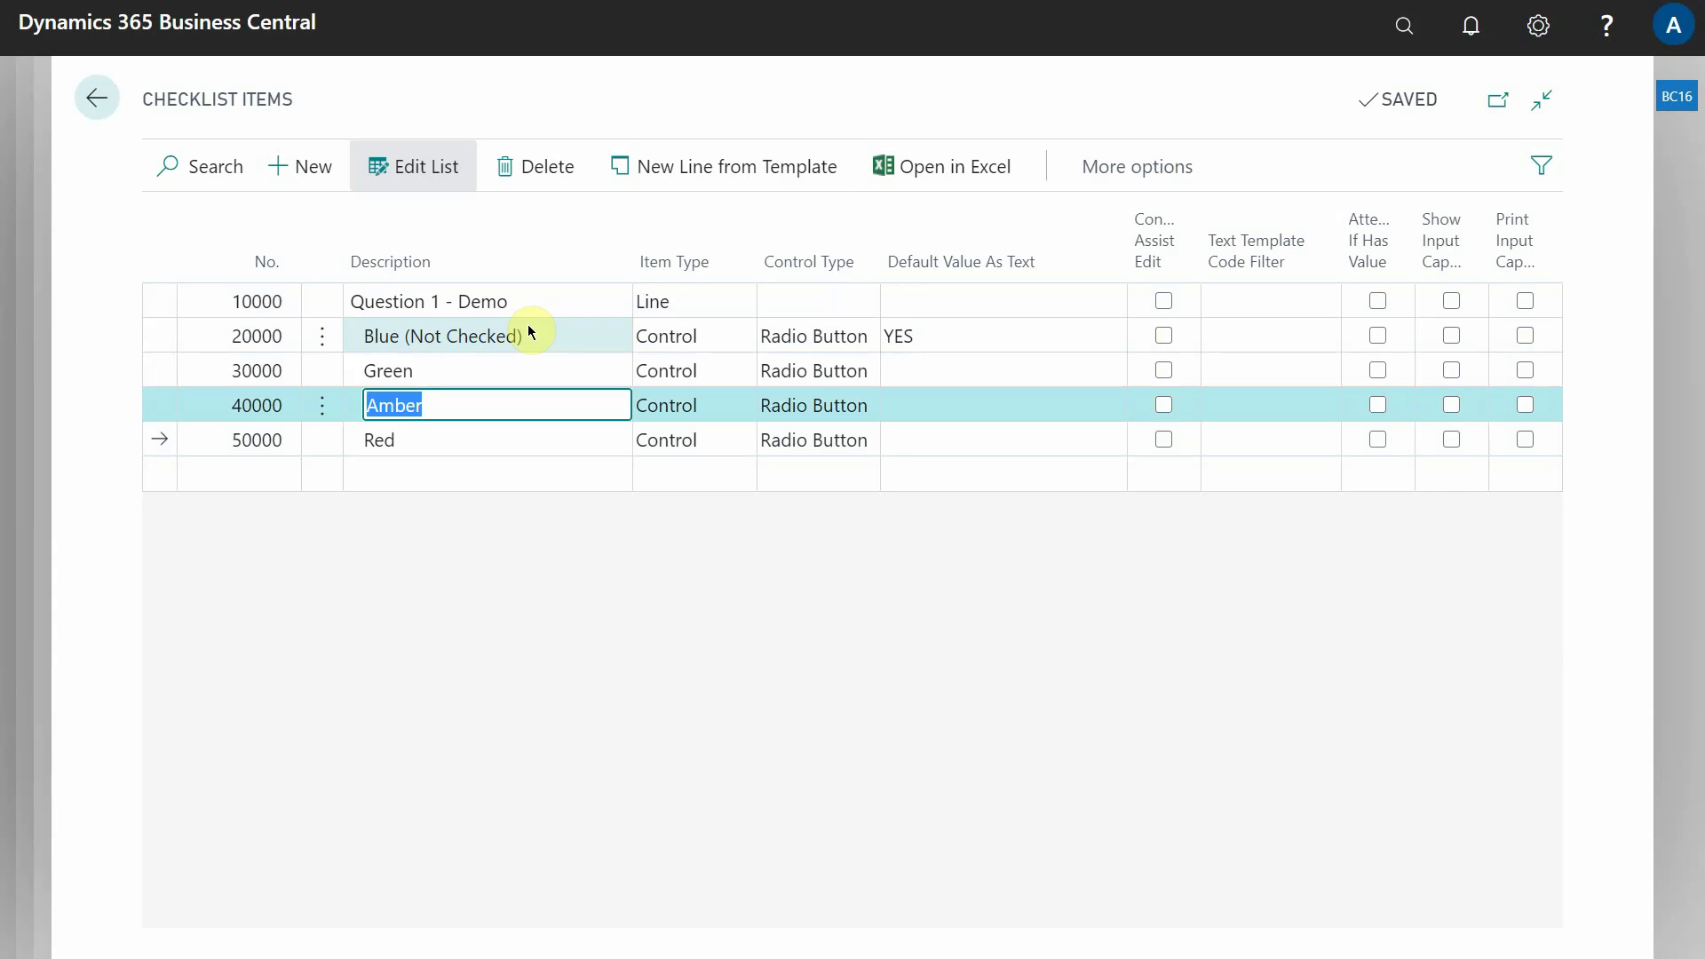
key("Down")
Step: Add a second question below the Red option from the Radio Buttons: B.G.A.R template and describe its line as Question 2 - Demo
left_click(500, 466)
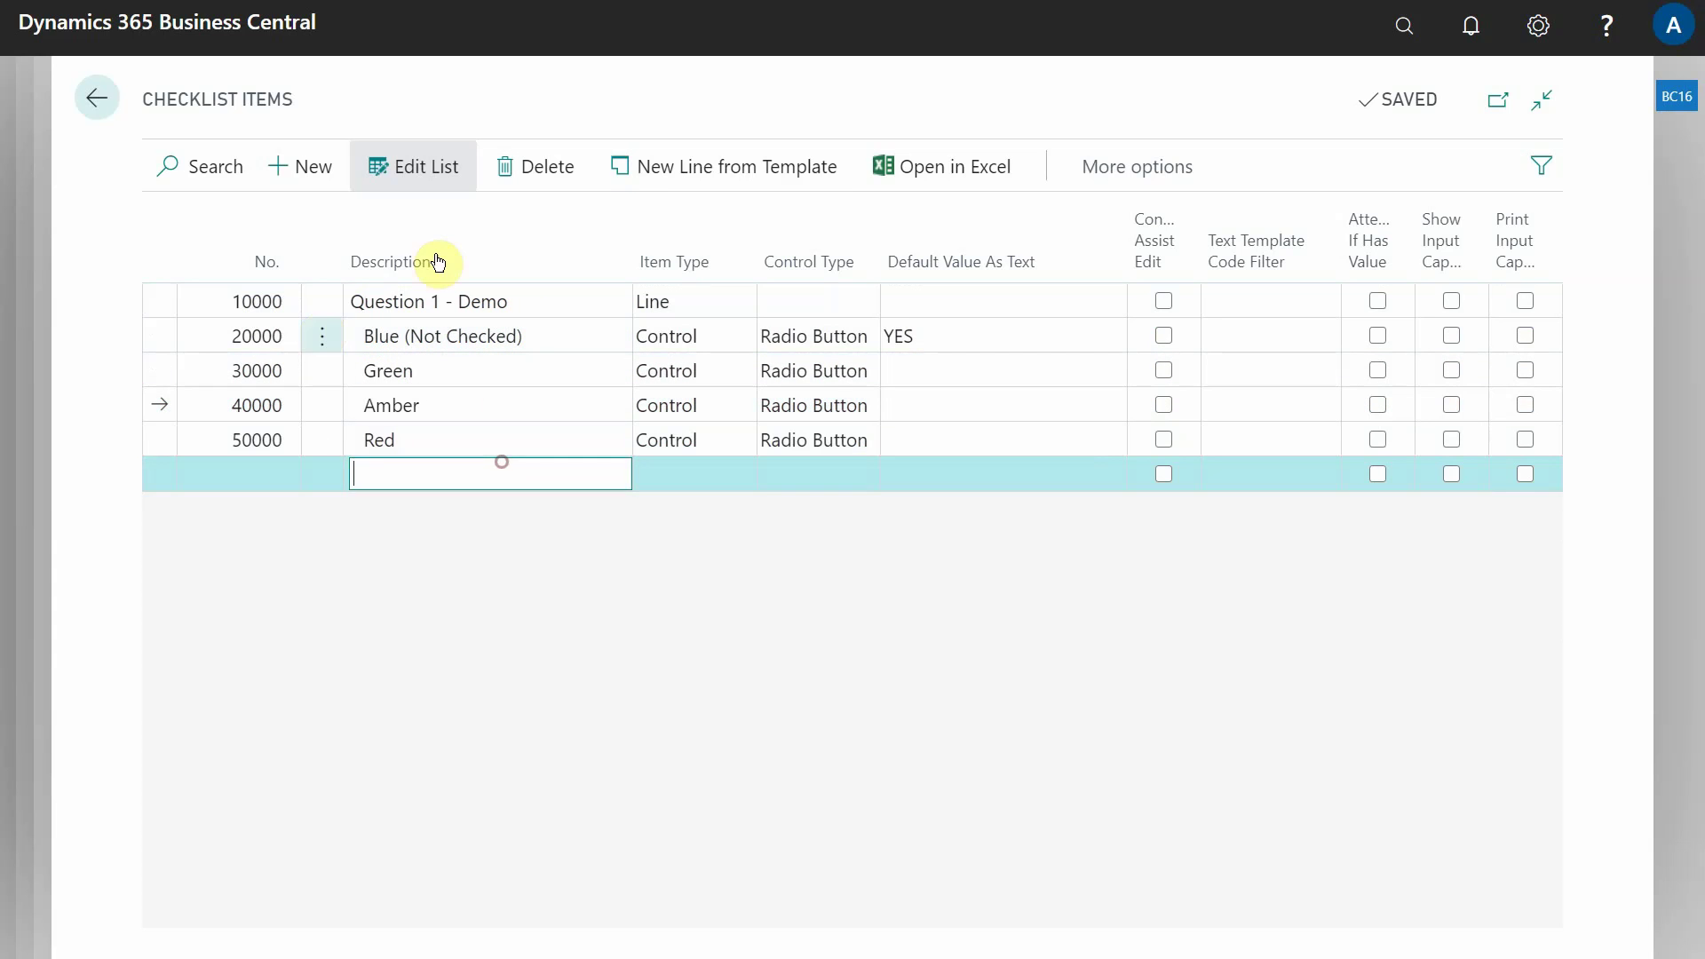
left_click(697, 167)
left_click(662, 479)
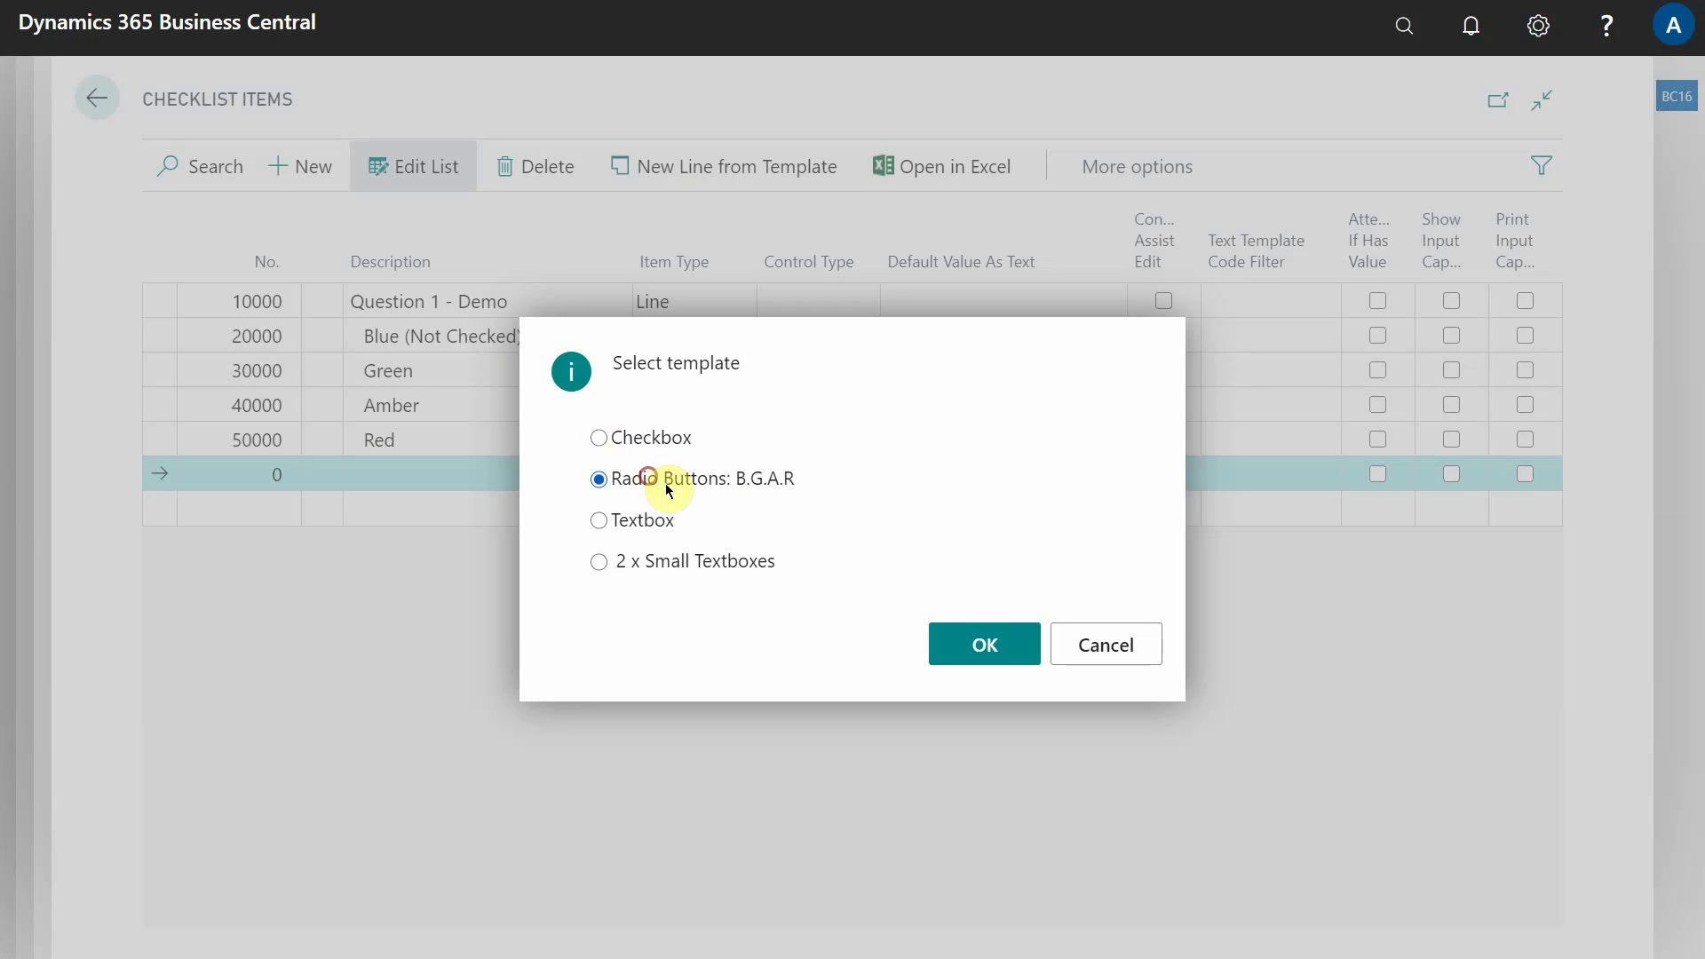
left_click(984, 643)
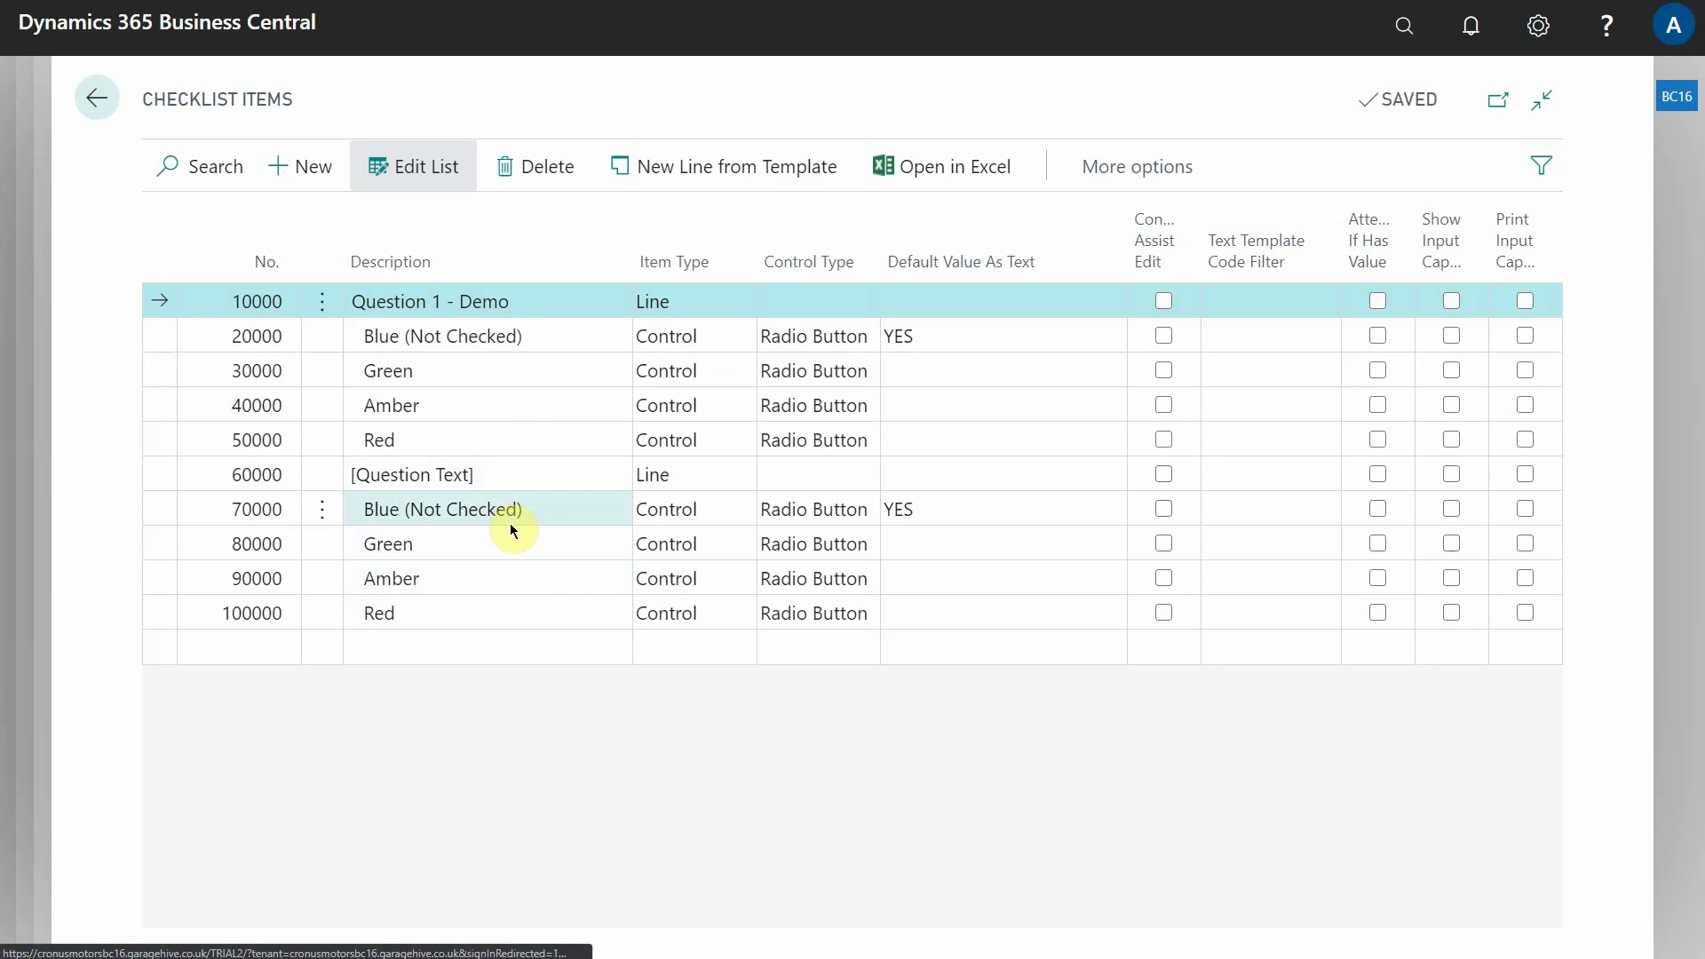
left_click(521, 506)
left_click(537, 476)
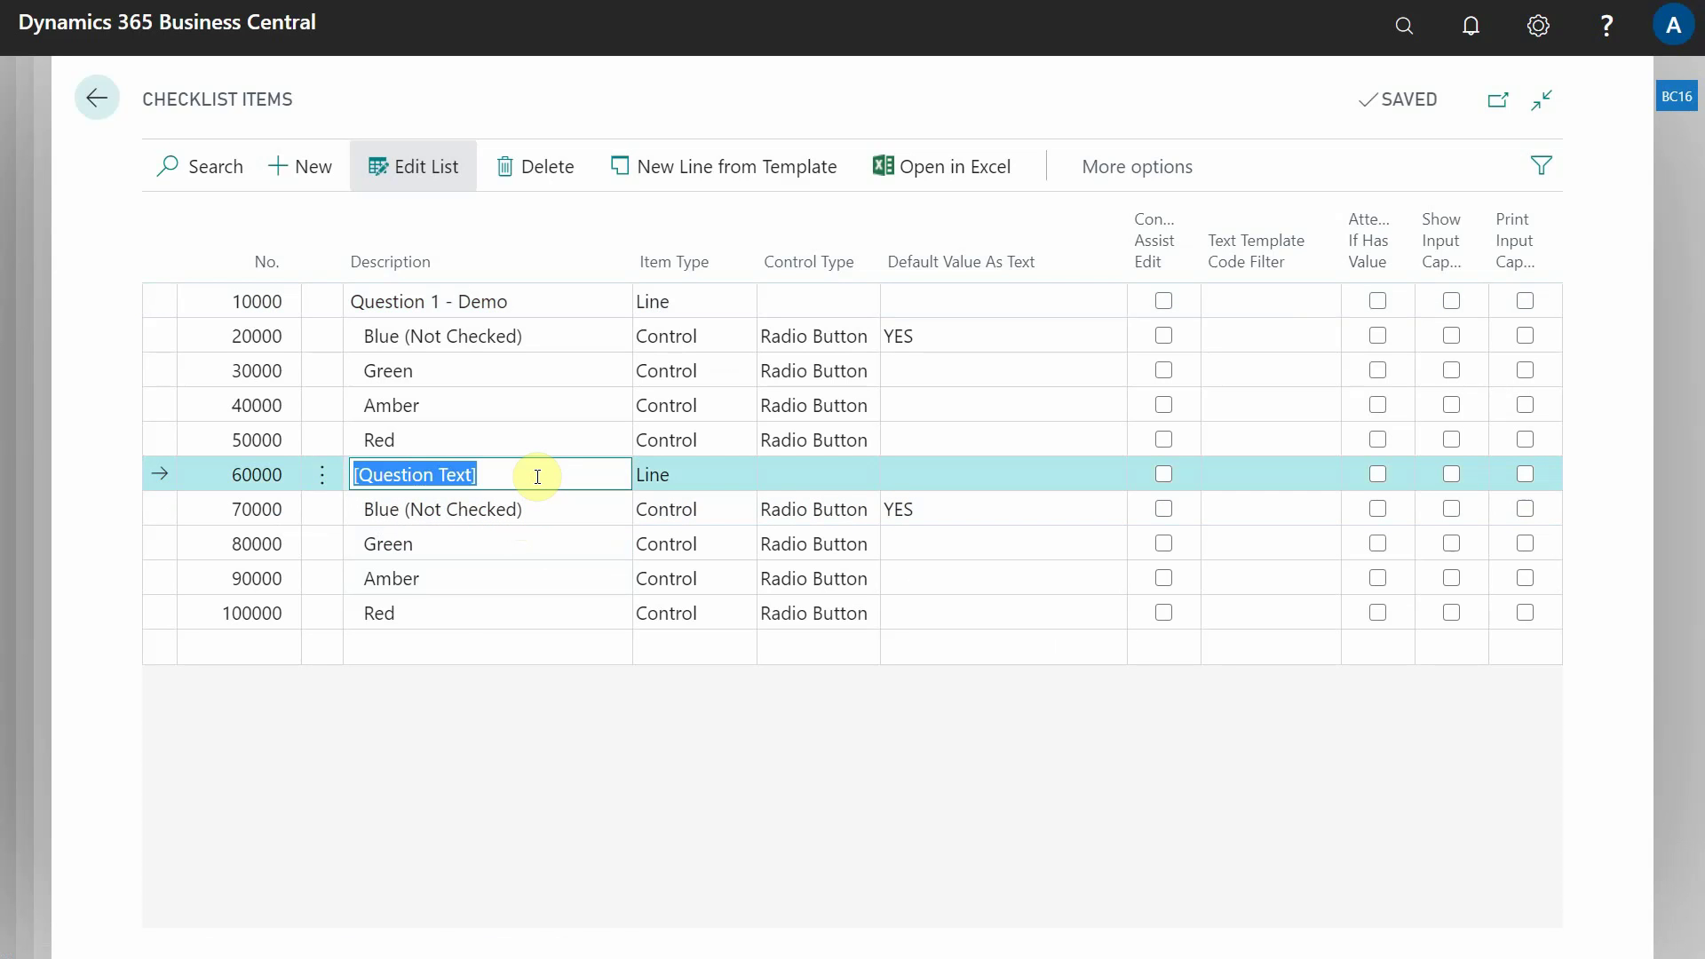
type("Question 2 -")
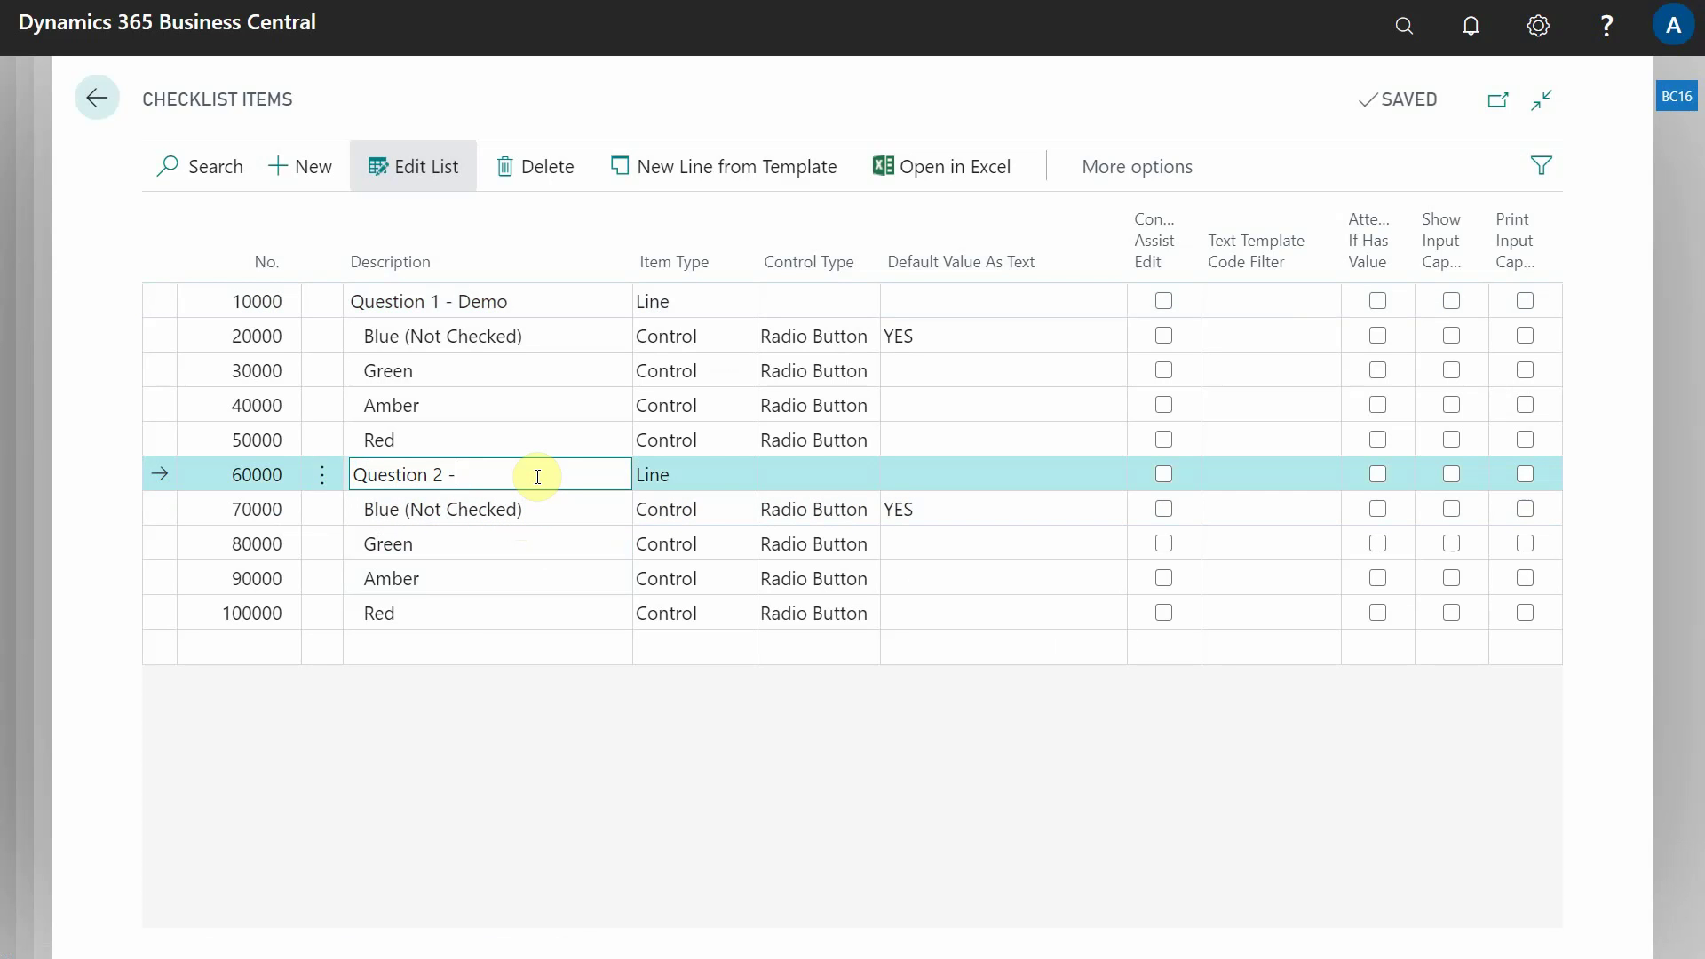
type(" Demo")
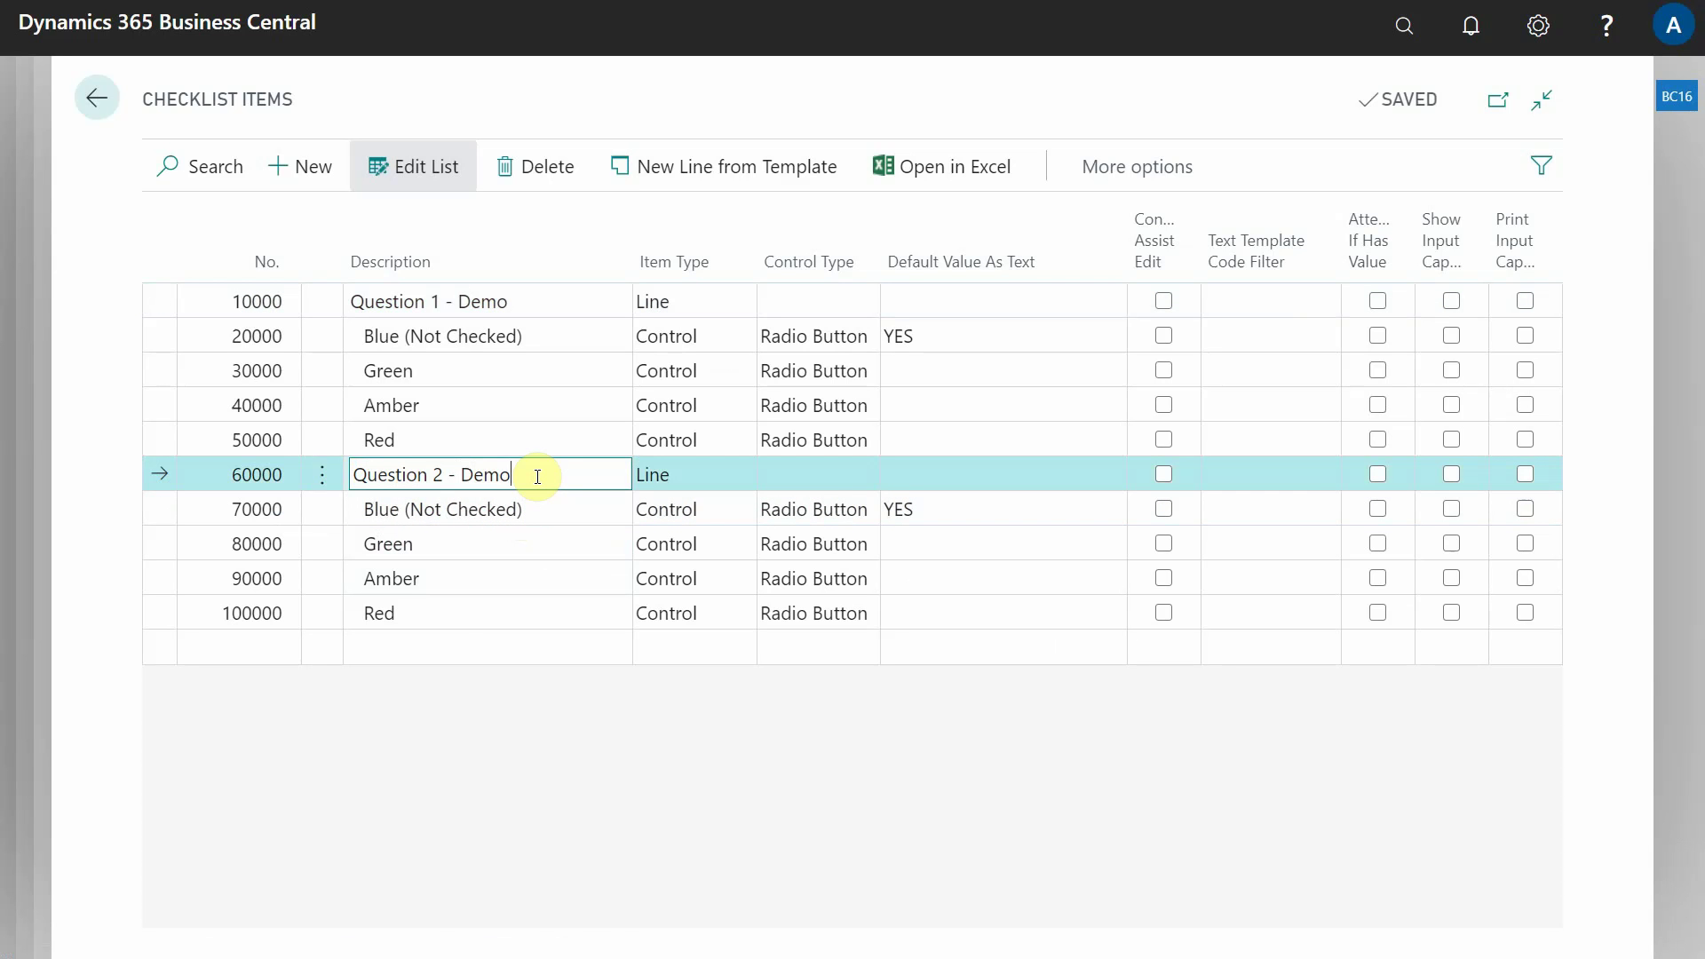
Step: Add a question below the last Red option from the Checkbox template and describe its line as Demo Checkbox
left_click(451, 625)
left_click(441, 645)
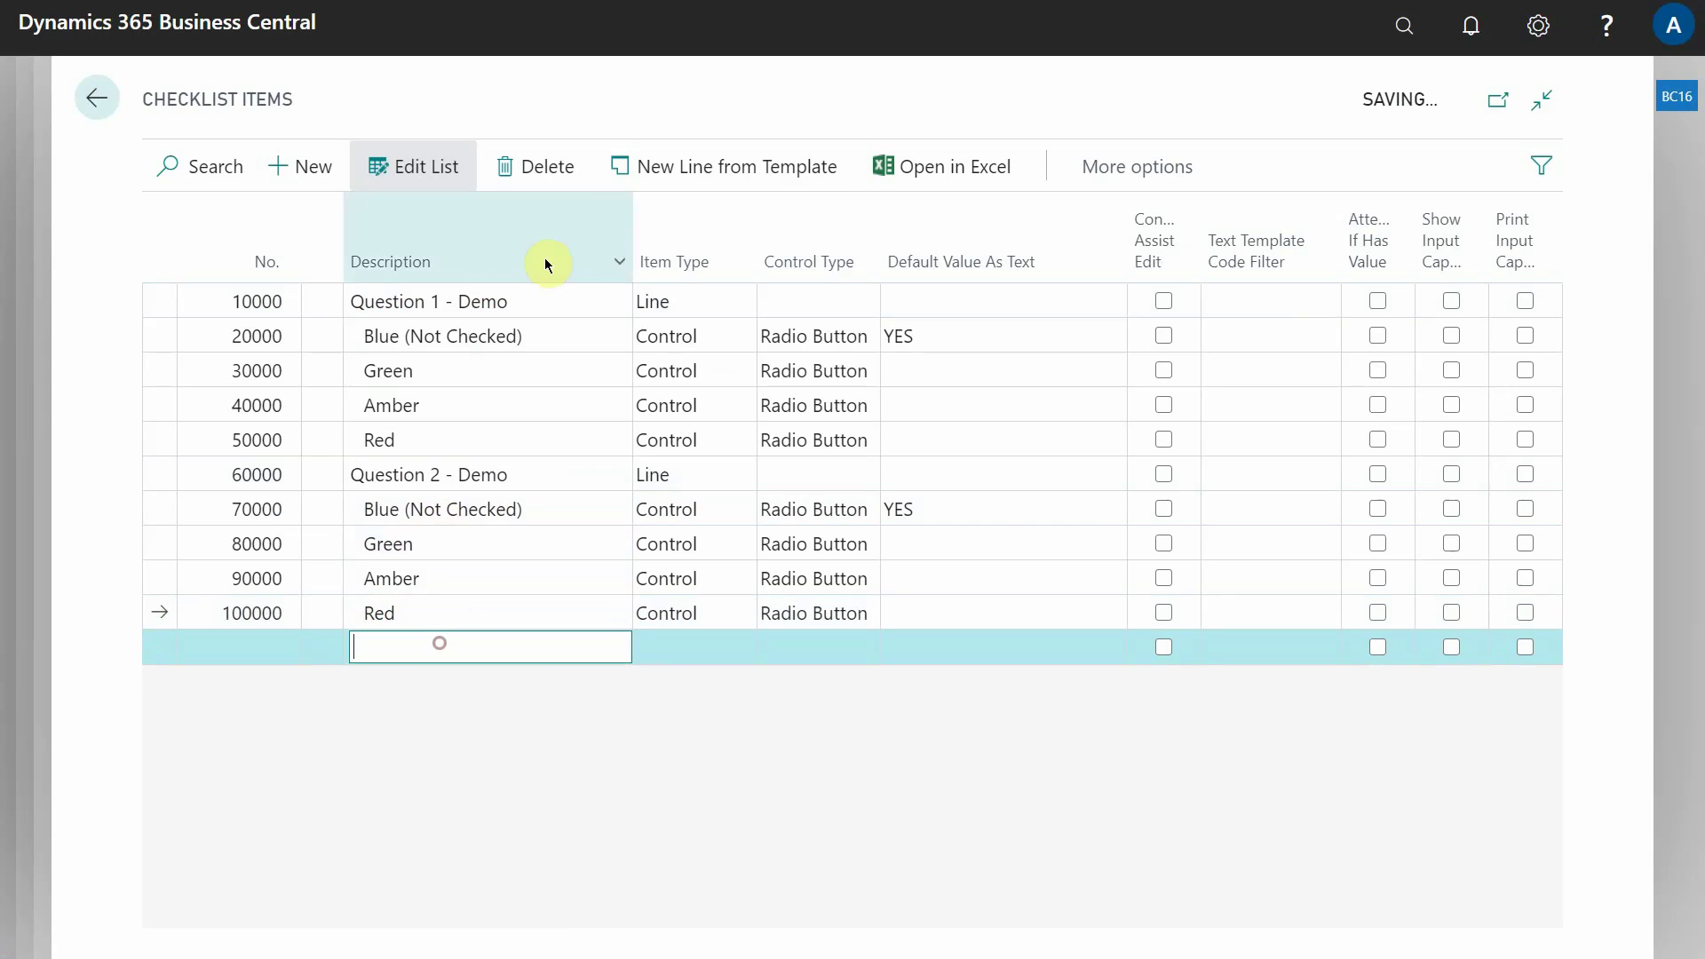
left_click(692, 170)
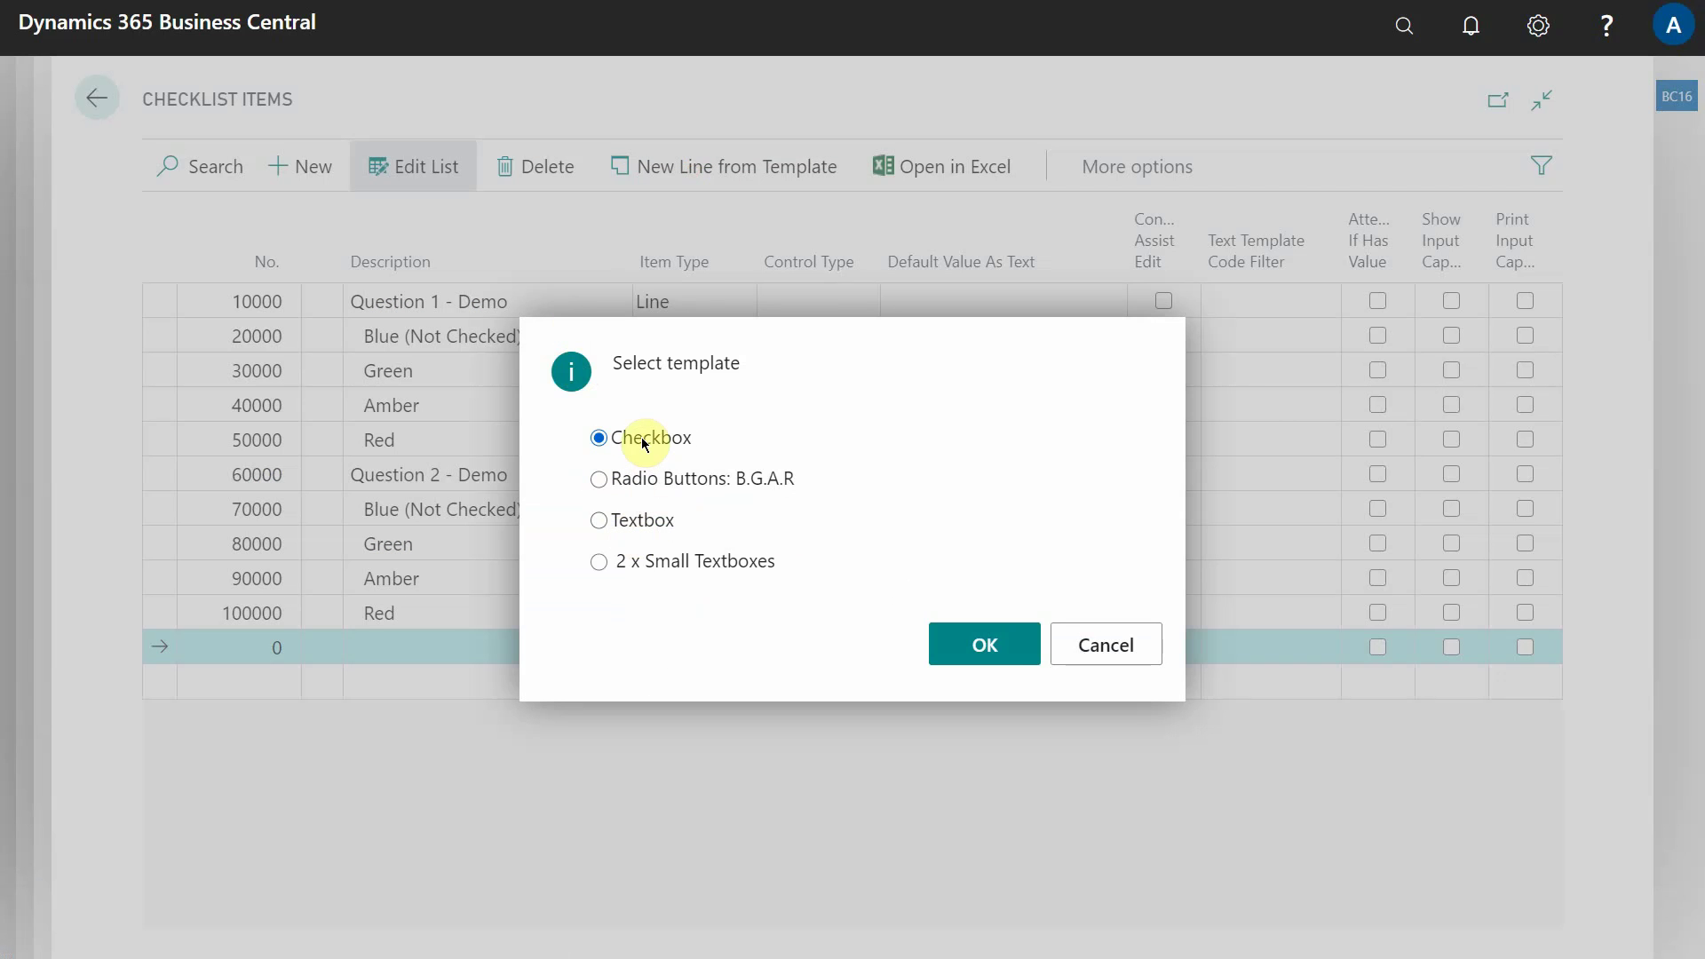
left_click(999, 661)
left_click(464, 647)
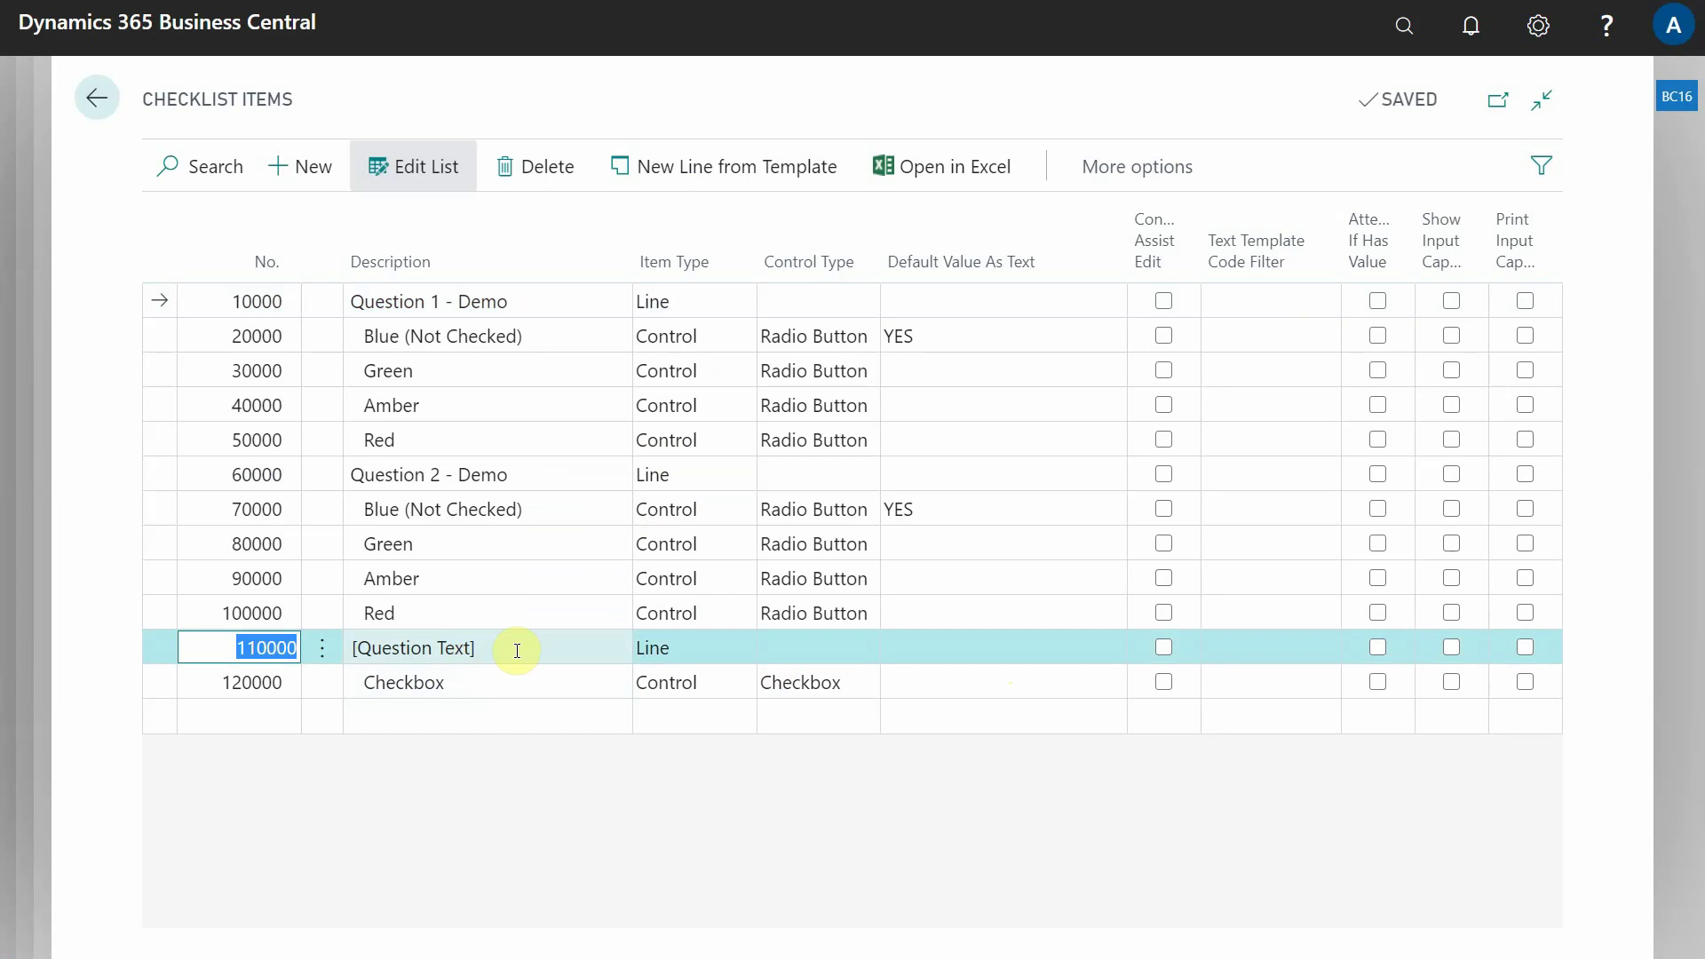
type("Demo Checkbox")
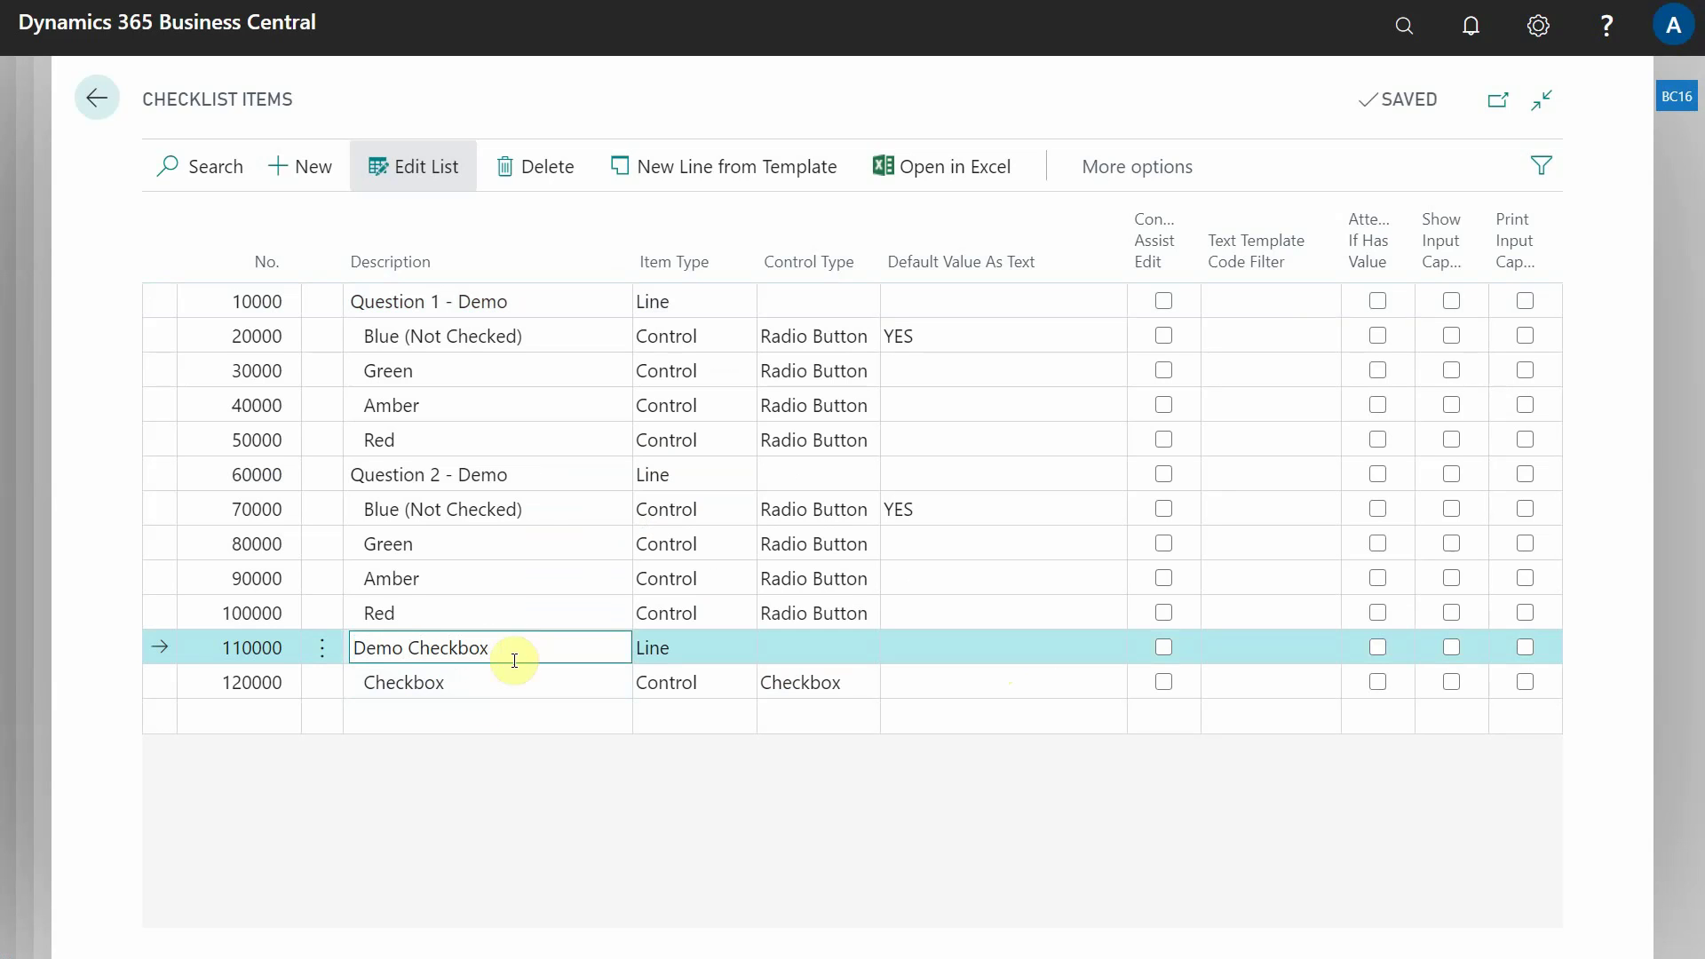
Step: Insert a new question from the Textbox template on the empty row below the Checkbox control
left_click(479, 711)
left_click(478, 683)
left_click(420, 710)
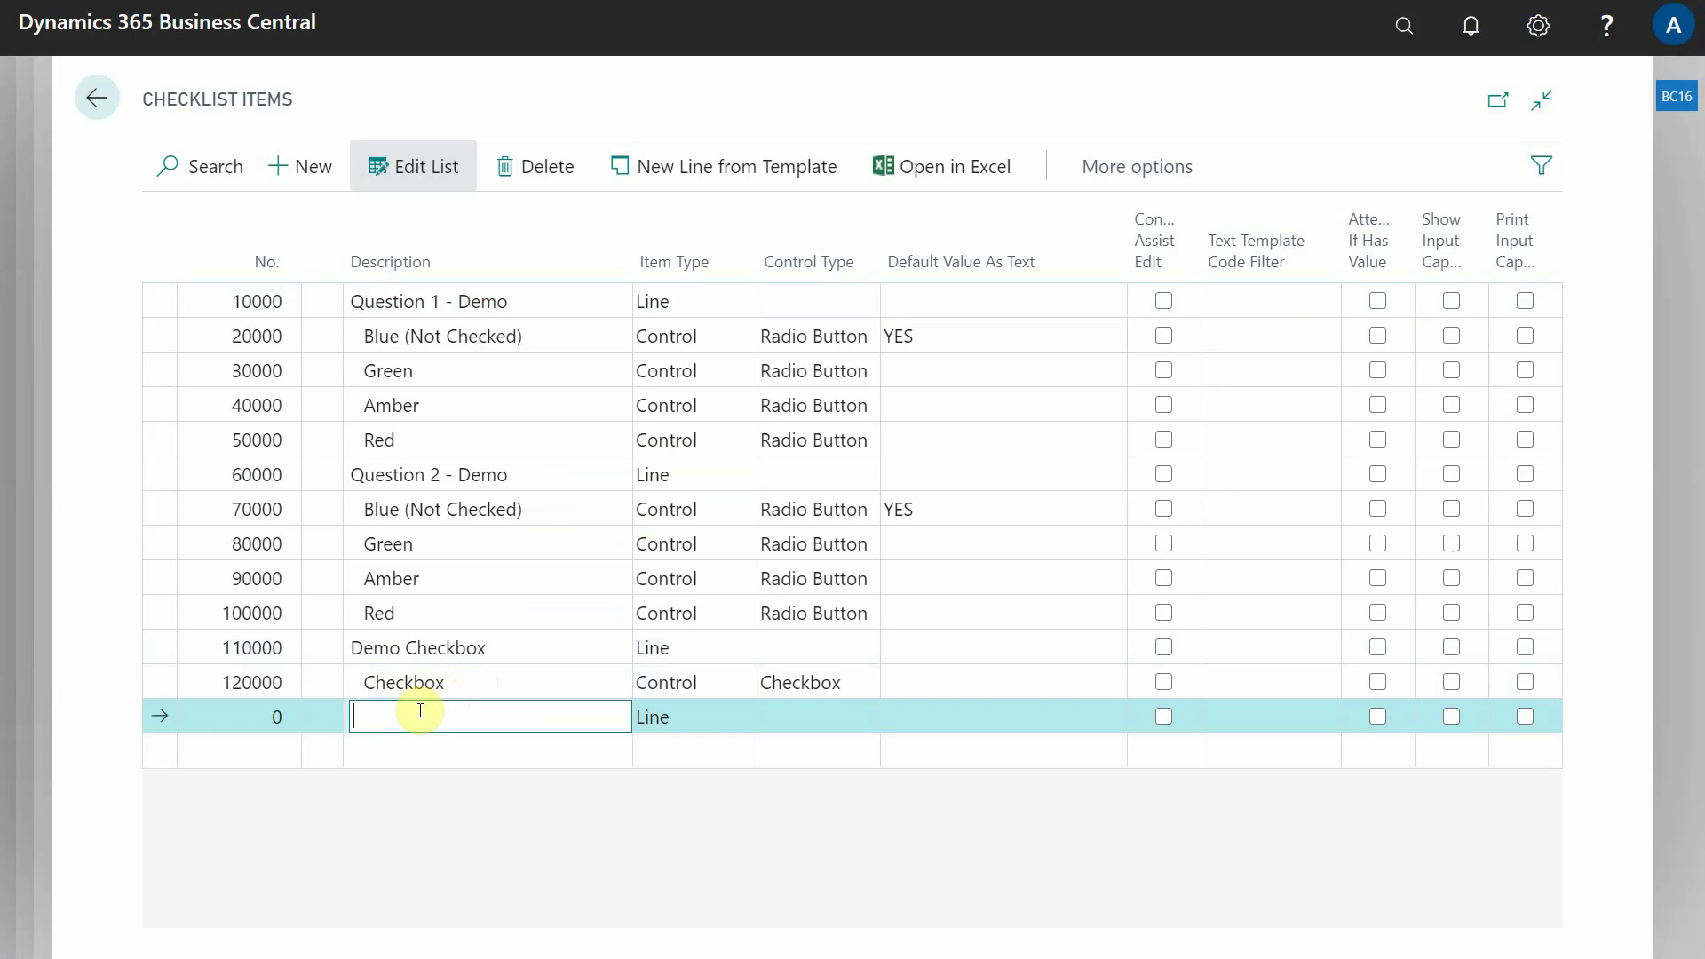
left_click(711, 719)
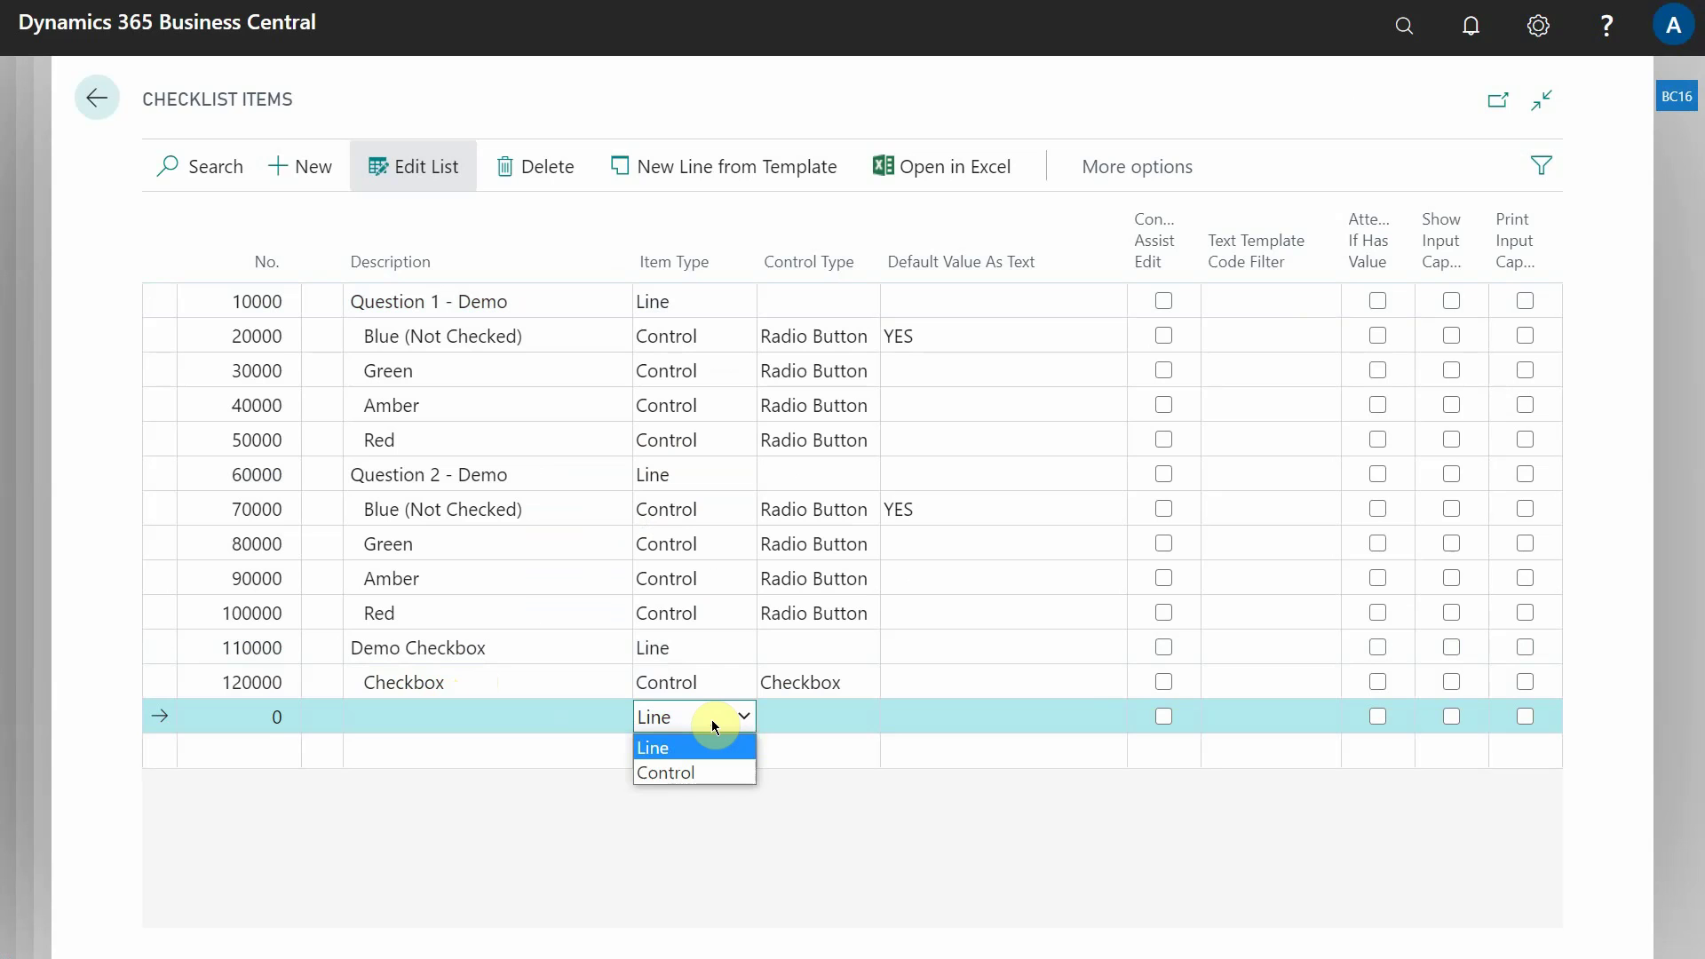
left_click(503, 693)
left_click(483, 716)
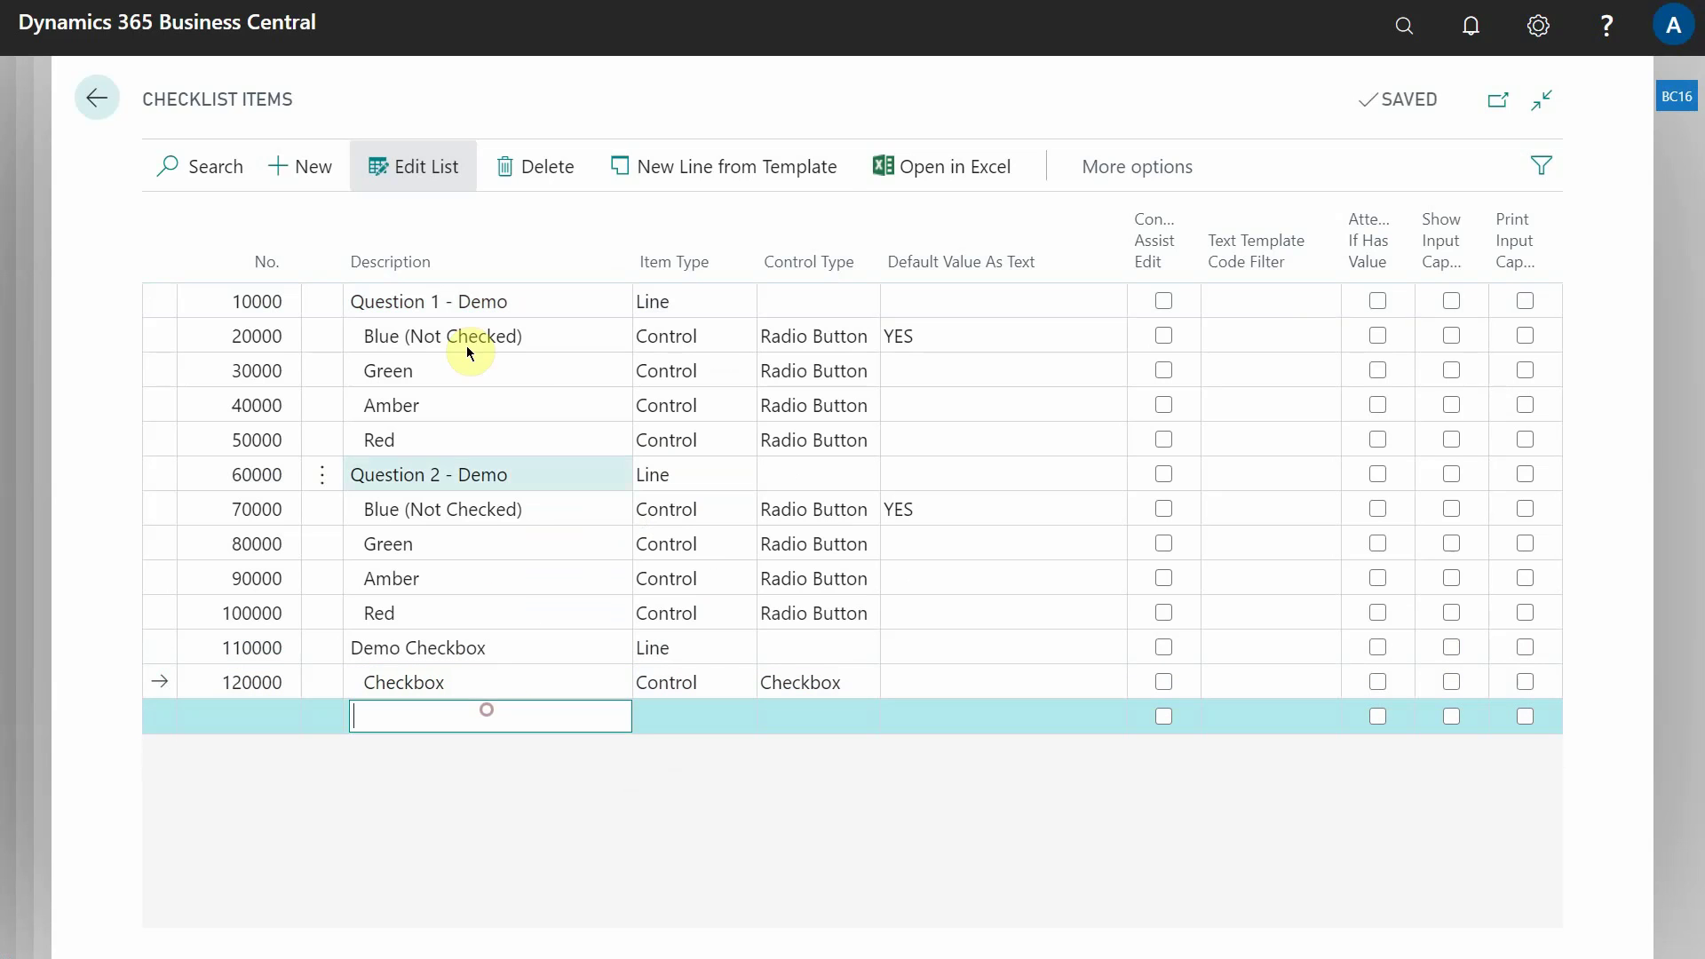
left_click(703, 163)
left_click(642, 522)
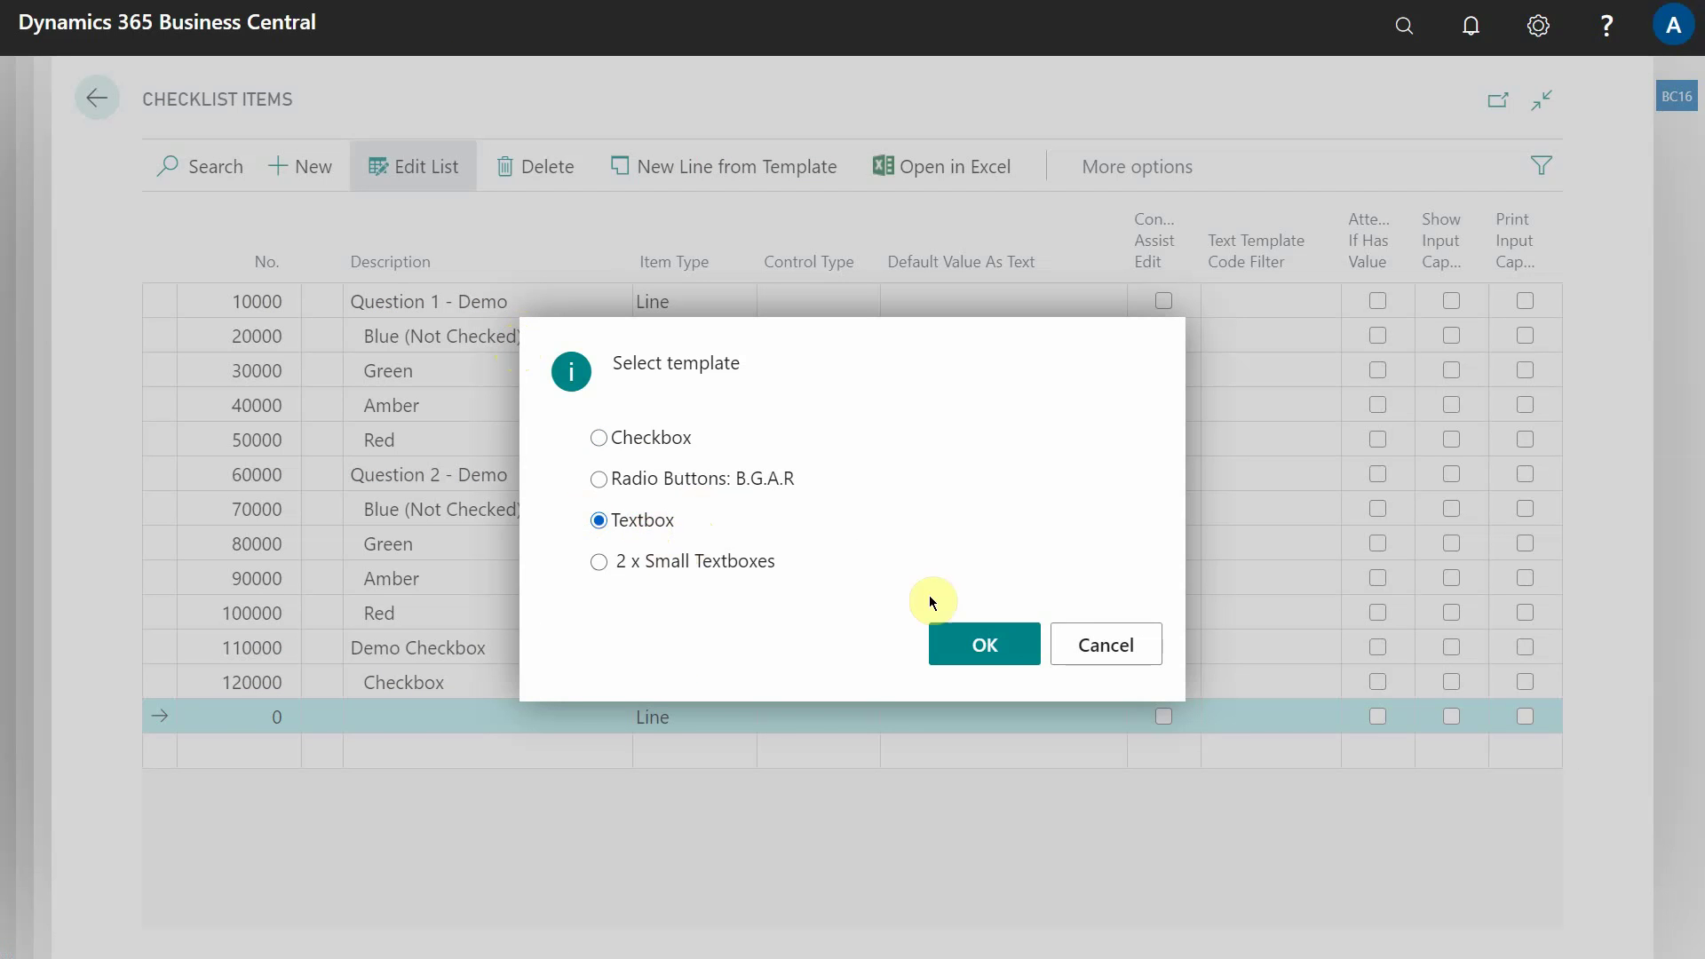
left_click(983, 645)
Step: Describe the new text question's line as Demo Text Box, keeping the placeholder caption of its textbox control
left_click(509, 714)
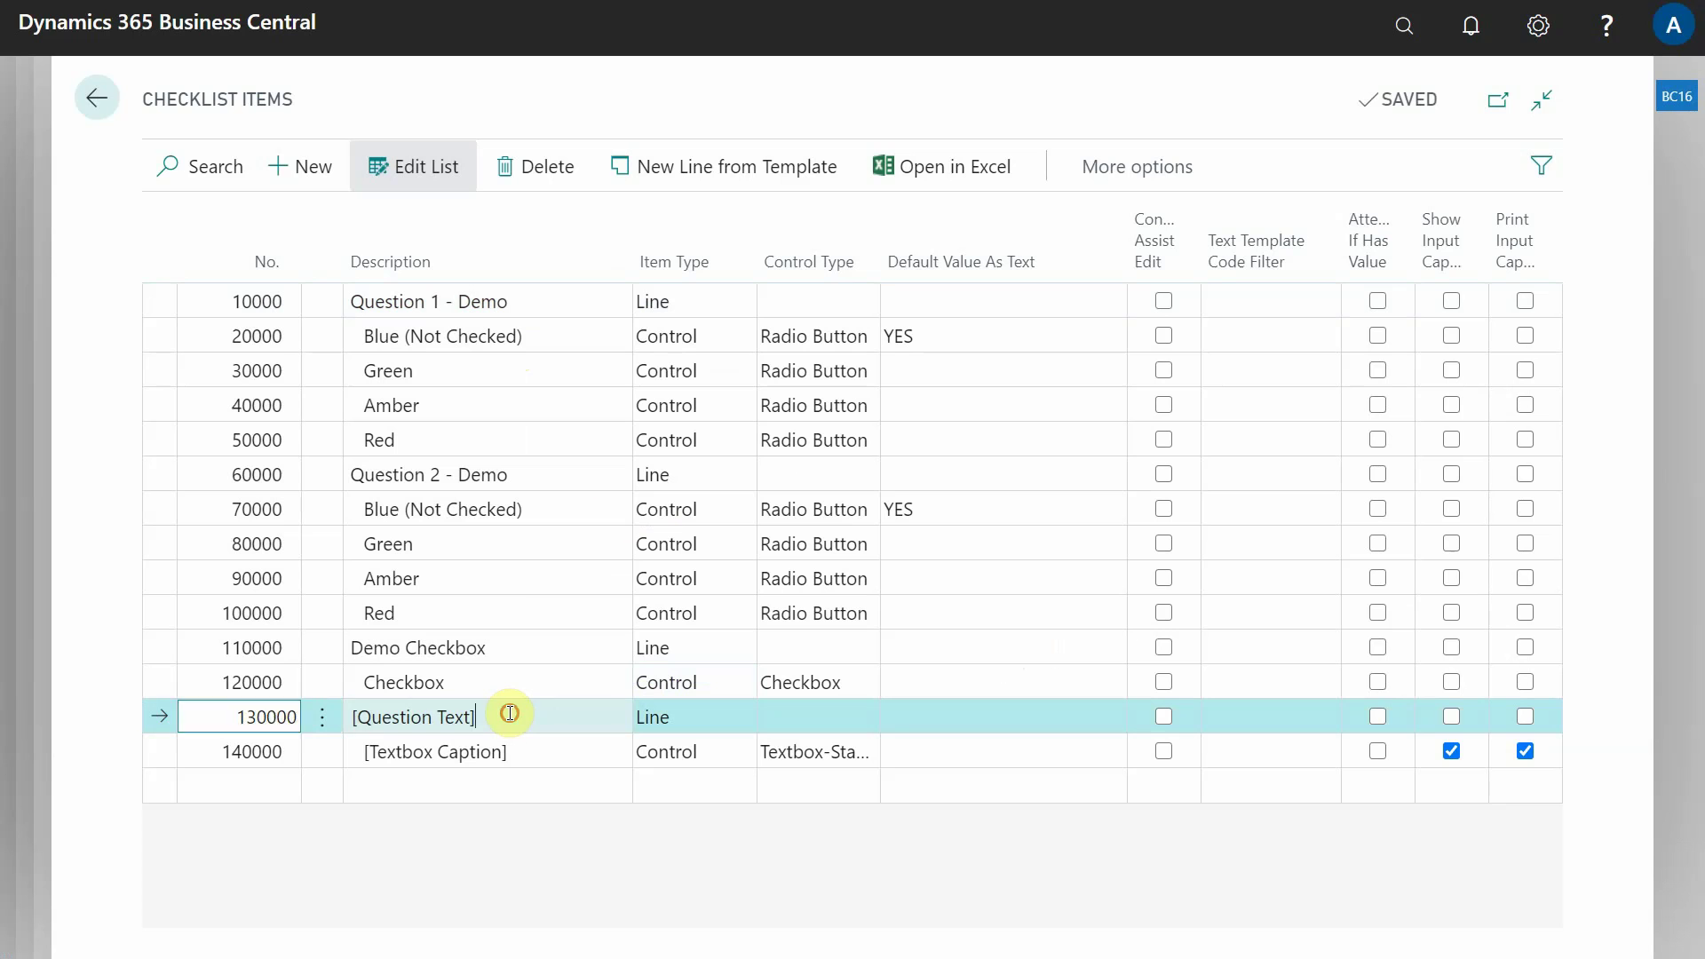
type("Demo Text")
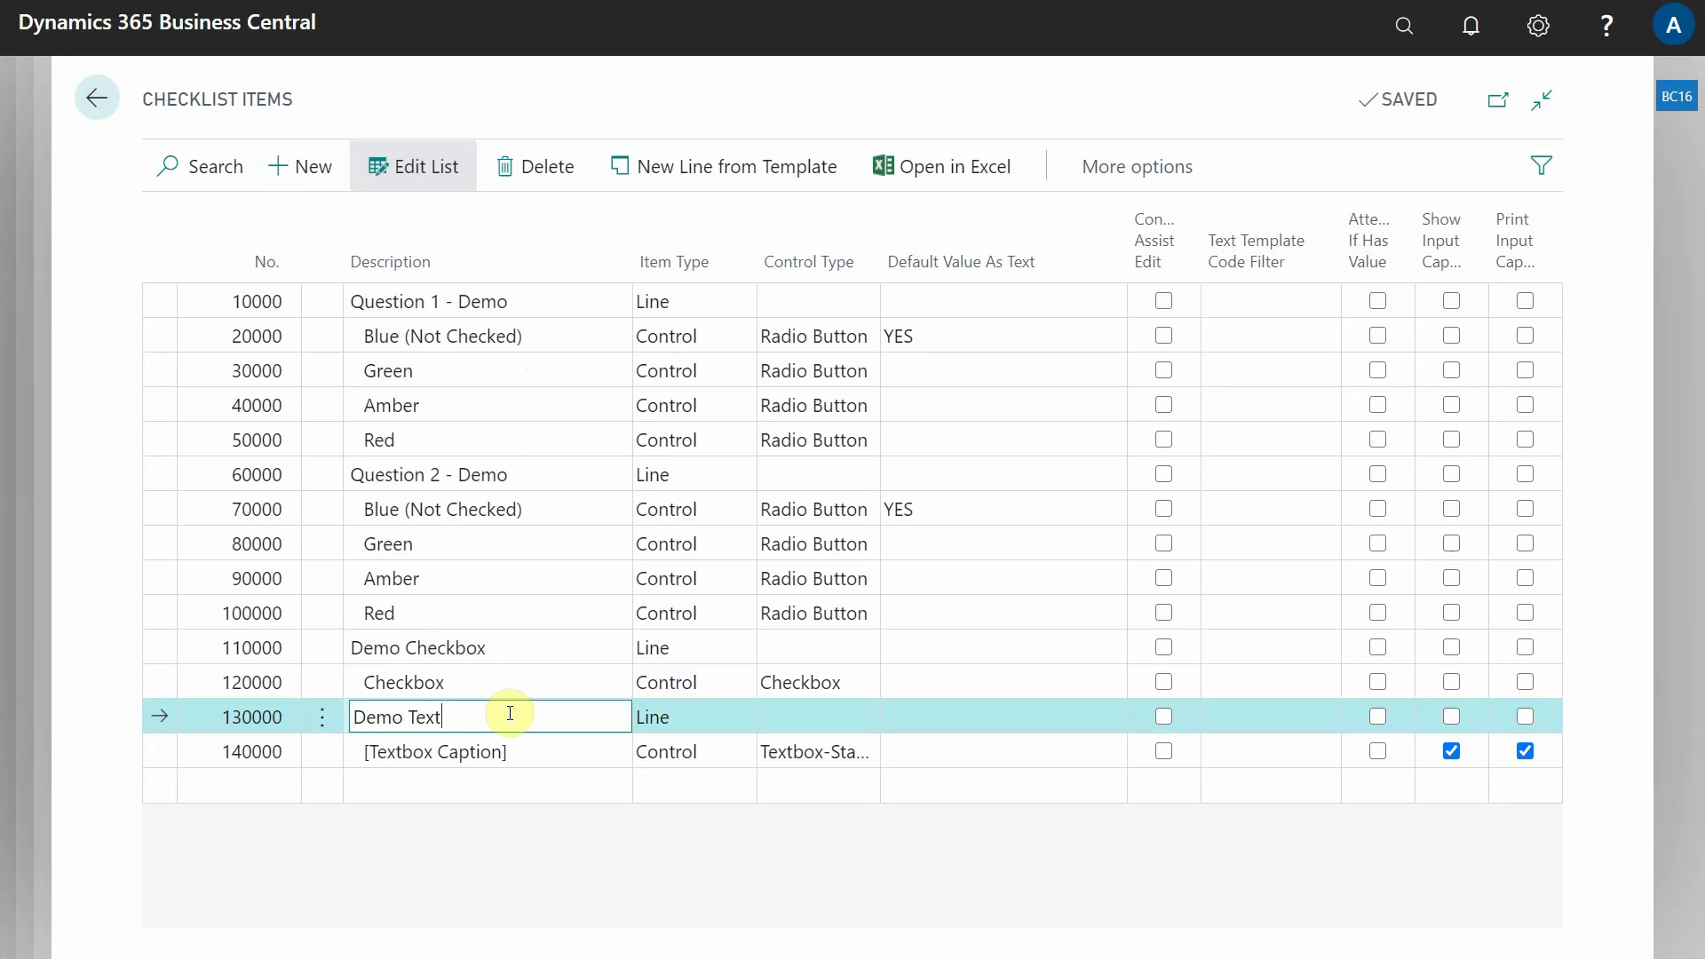
type(" Box")
key("Down")
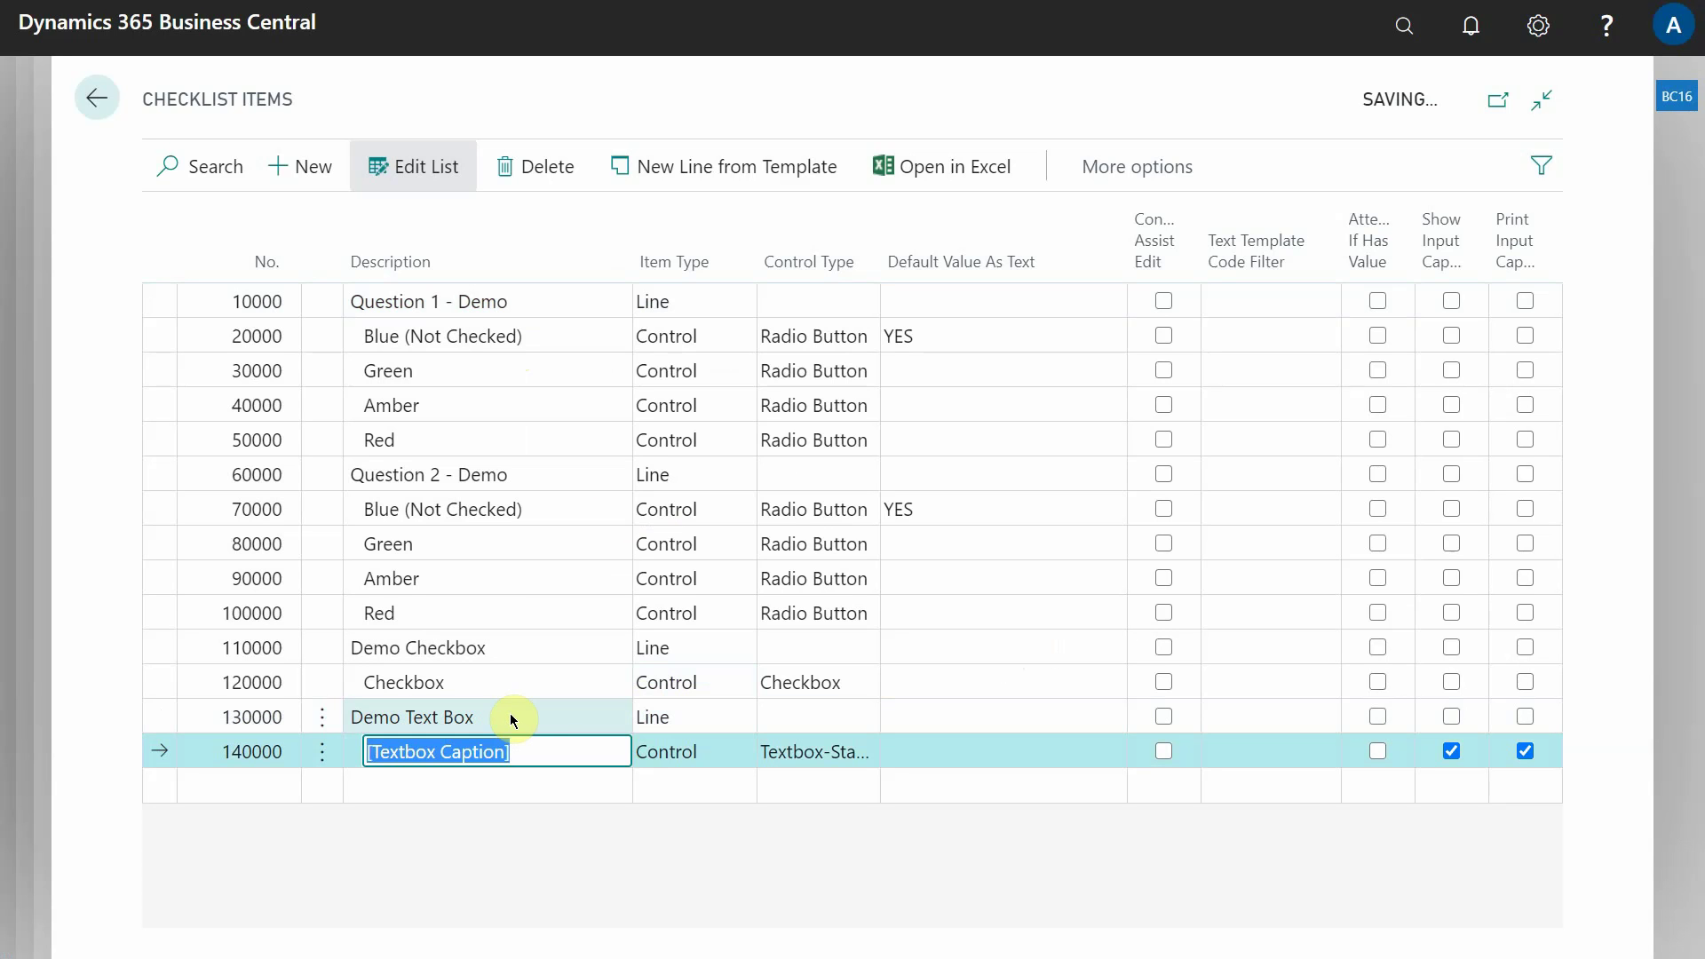
key("Tab")
left_click(455, 742)
left_click(476, 716)
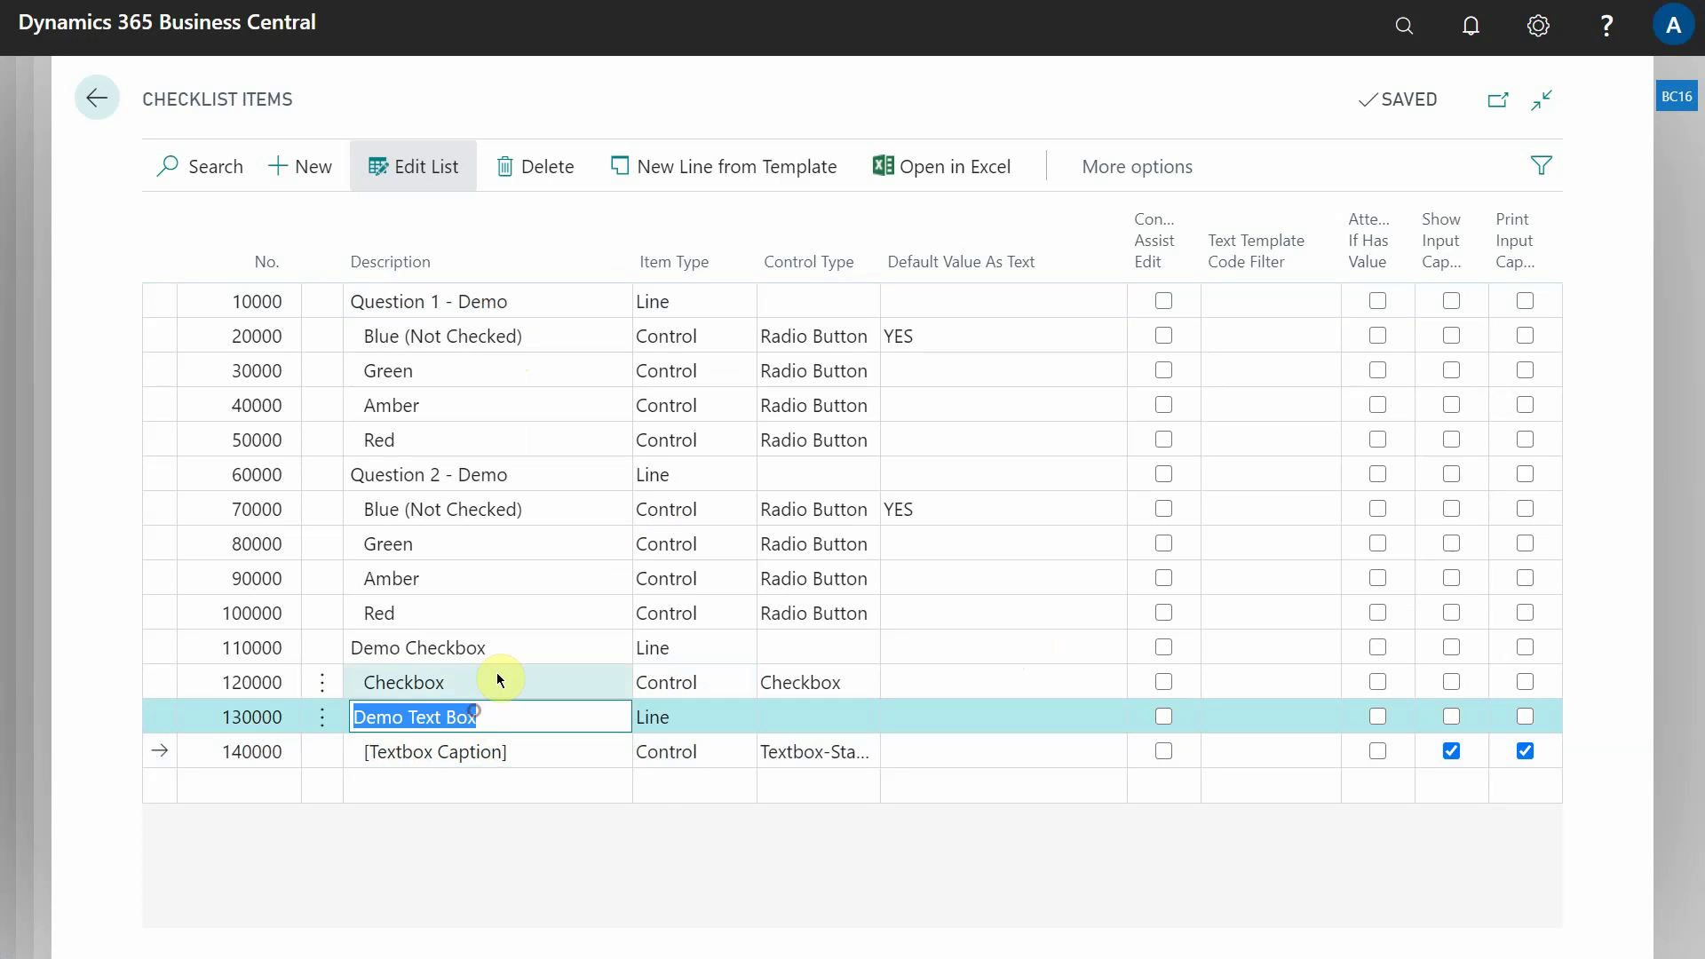
left_click(497, 675)
left_click(488, 641)
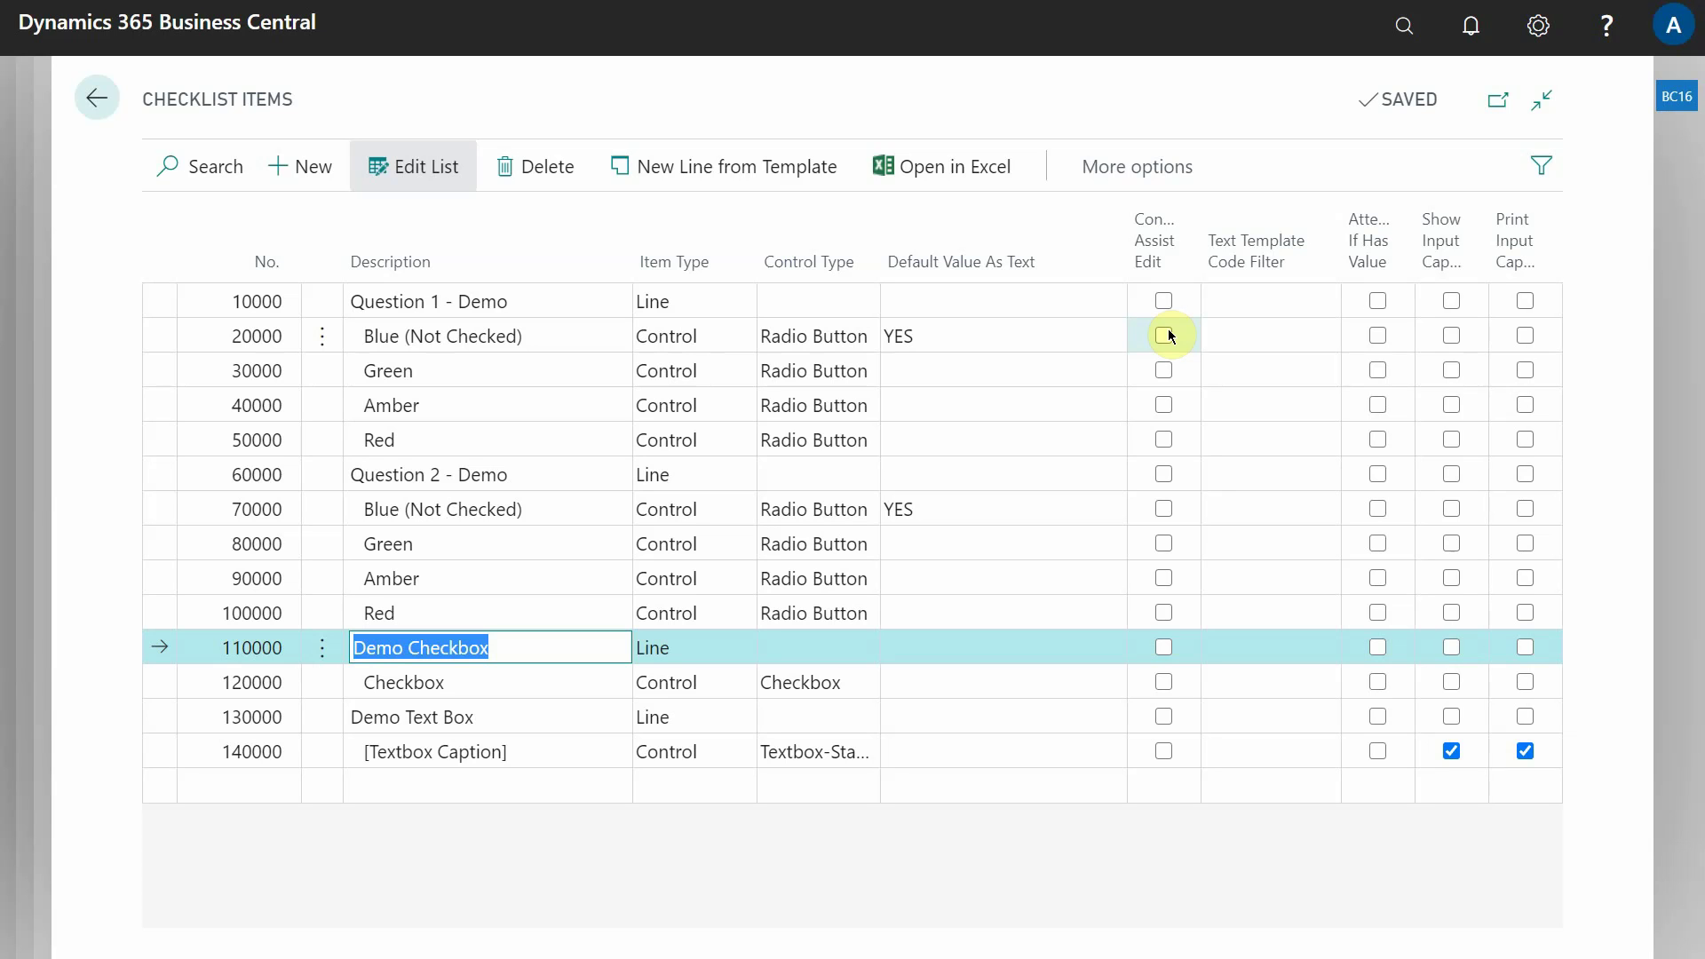
Step: Enable Assist Edit for the textbox control under Demo Text Box, keeping its control type
left_click(529, 755)
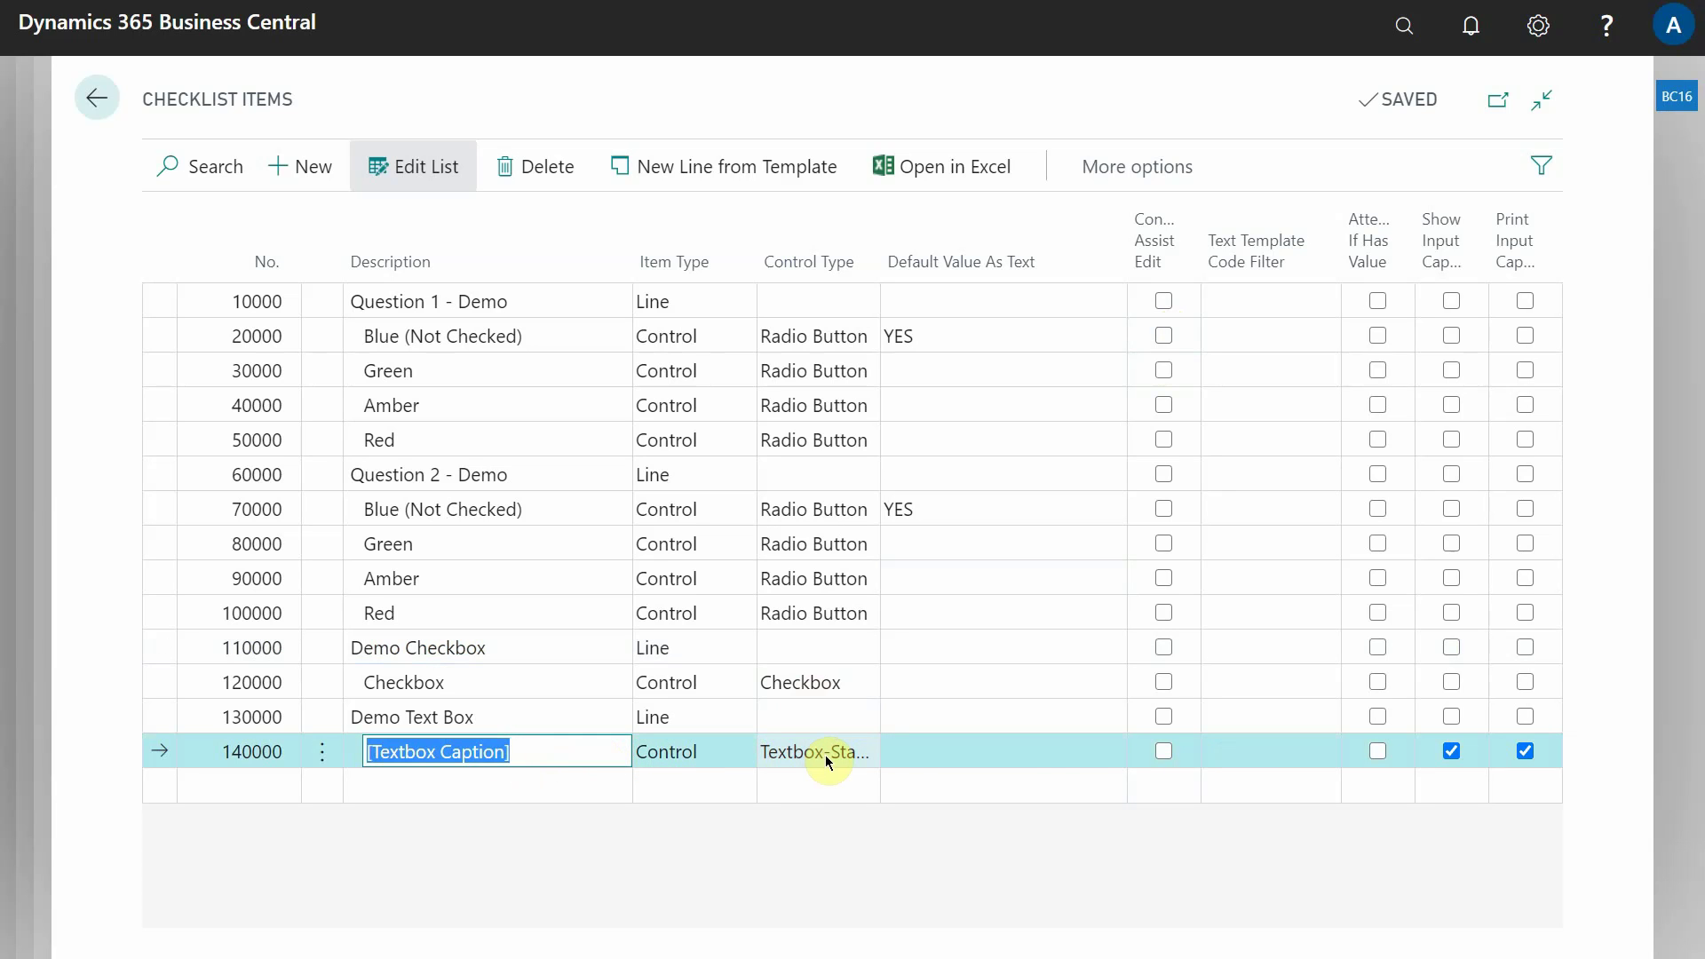
left_click(1164, 754)
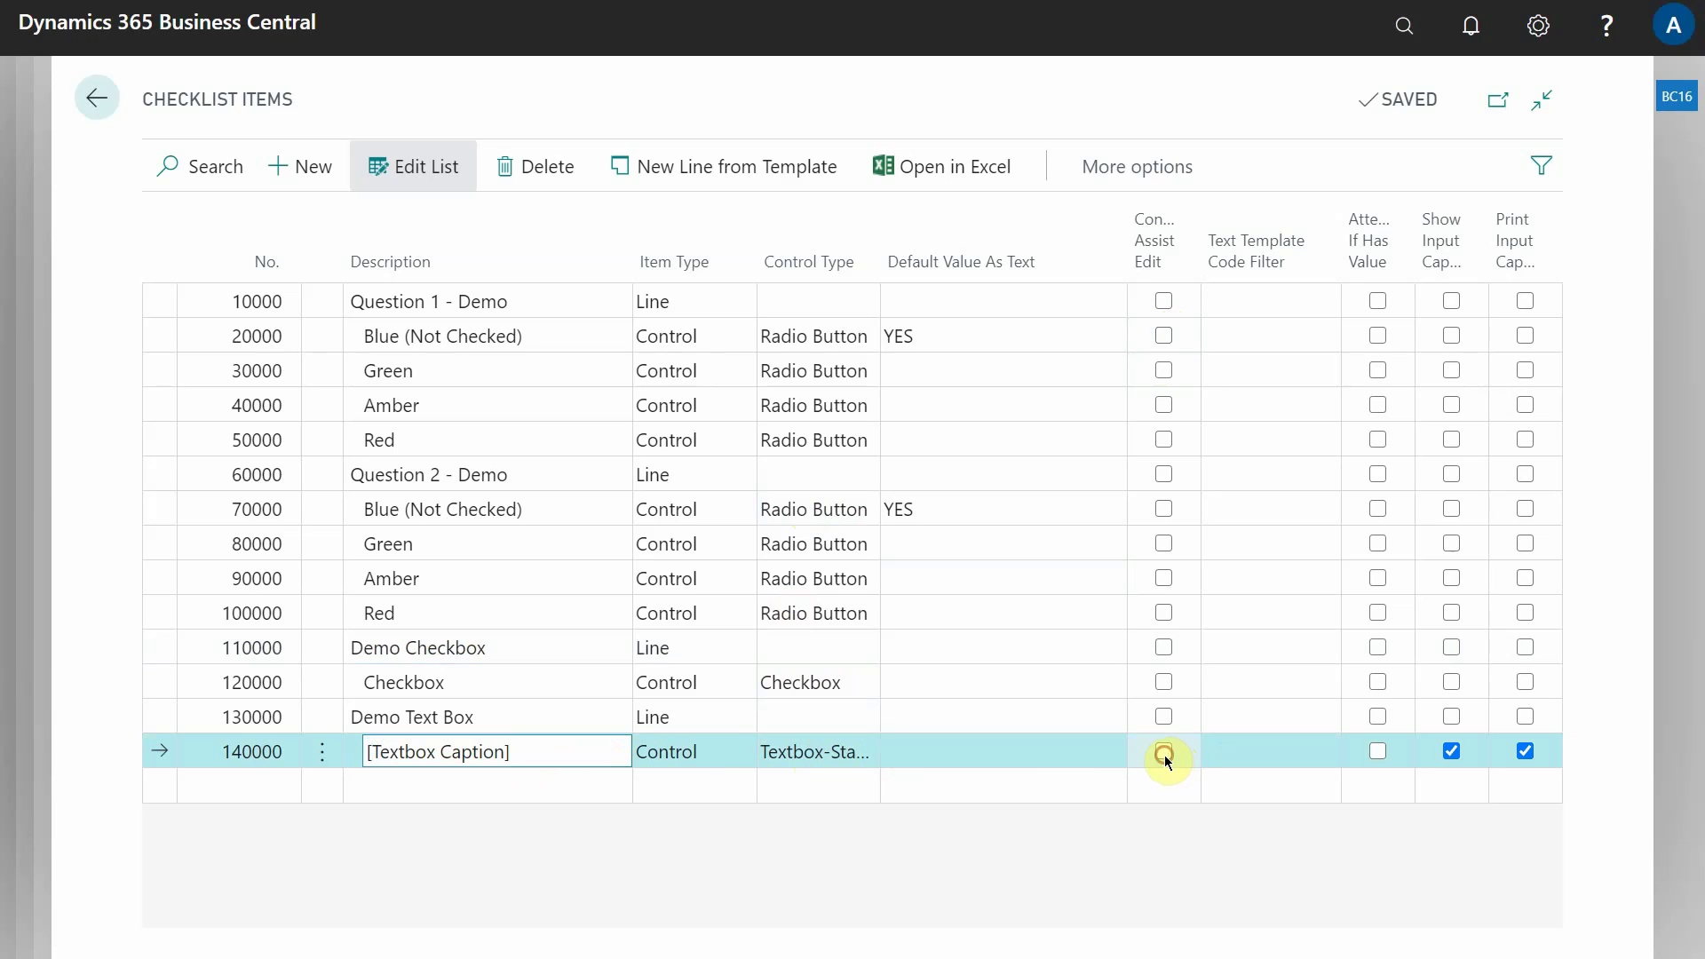
left_click(818, 757)
left_click(819, 756)
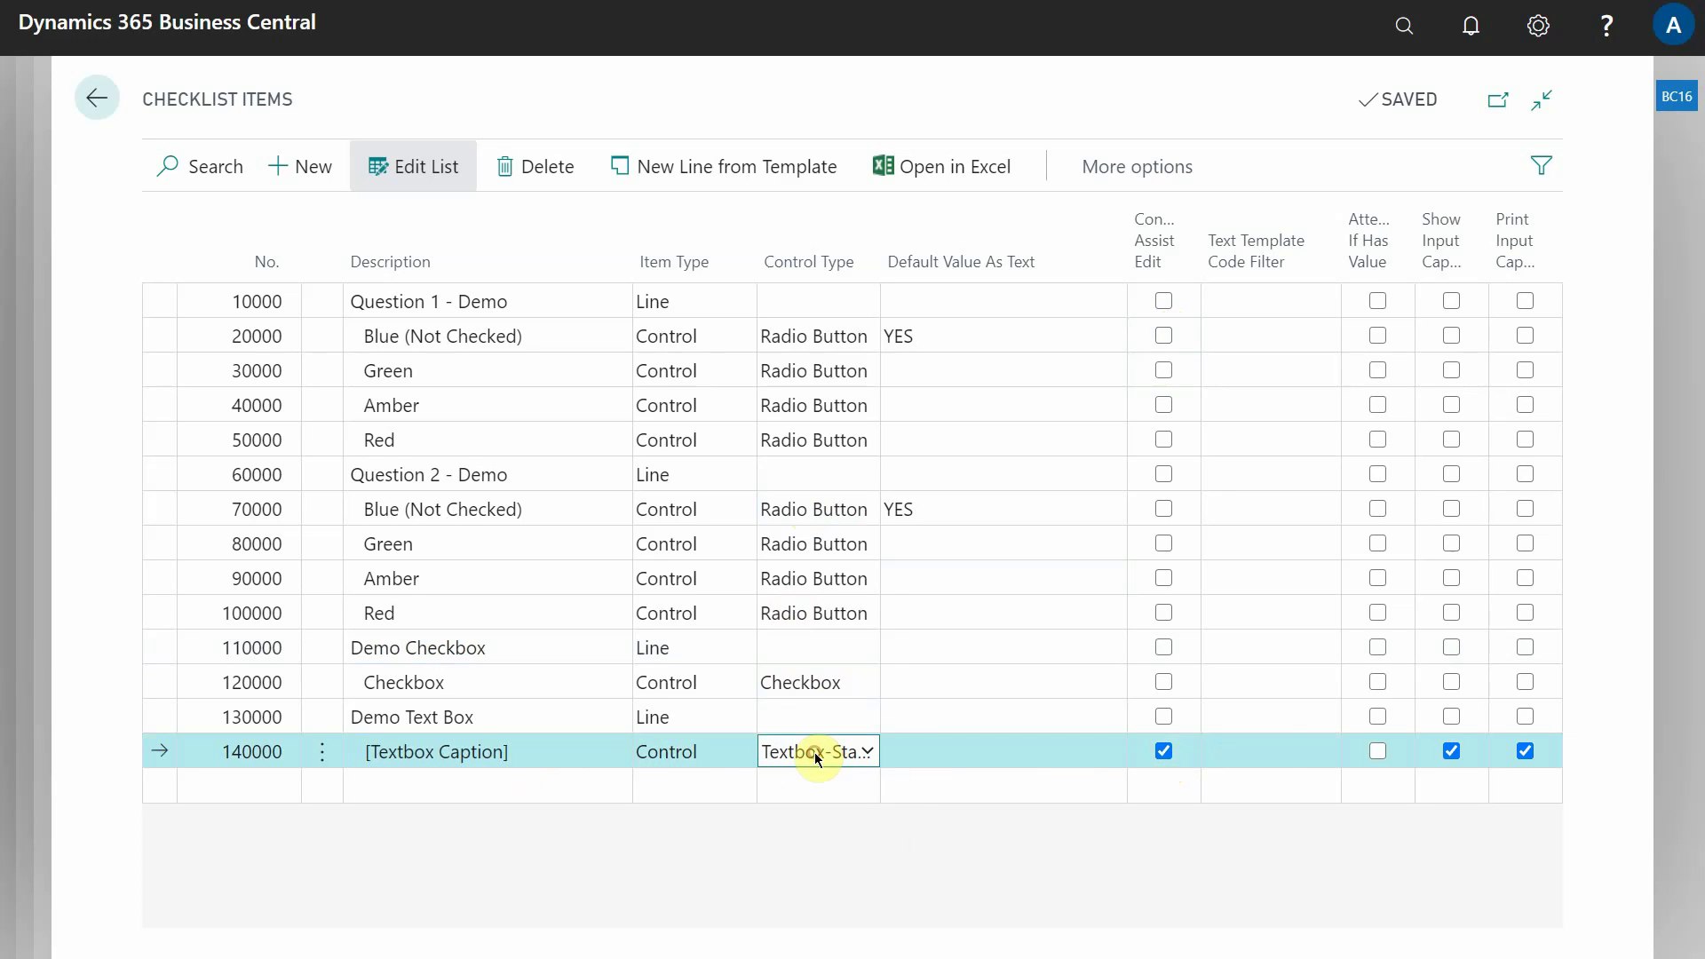
Step: Examine the checklist text templates available for the textbox control's code filter, including the full list with their texts, without choosing one
left_click(1278, 752)
scroll(1053, 608, "down", 5)
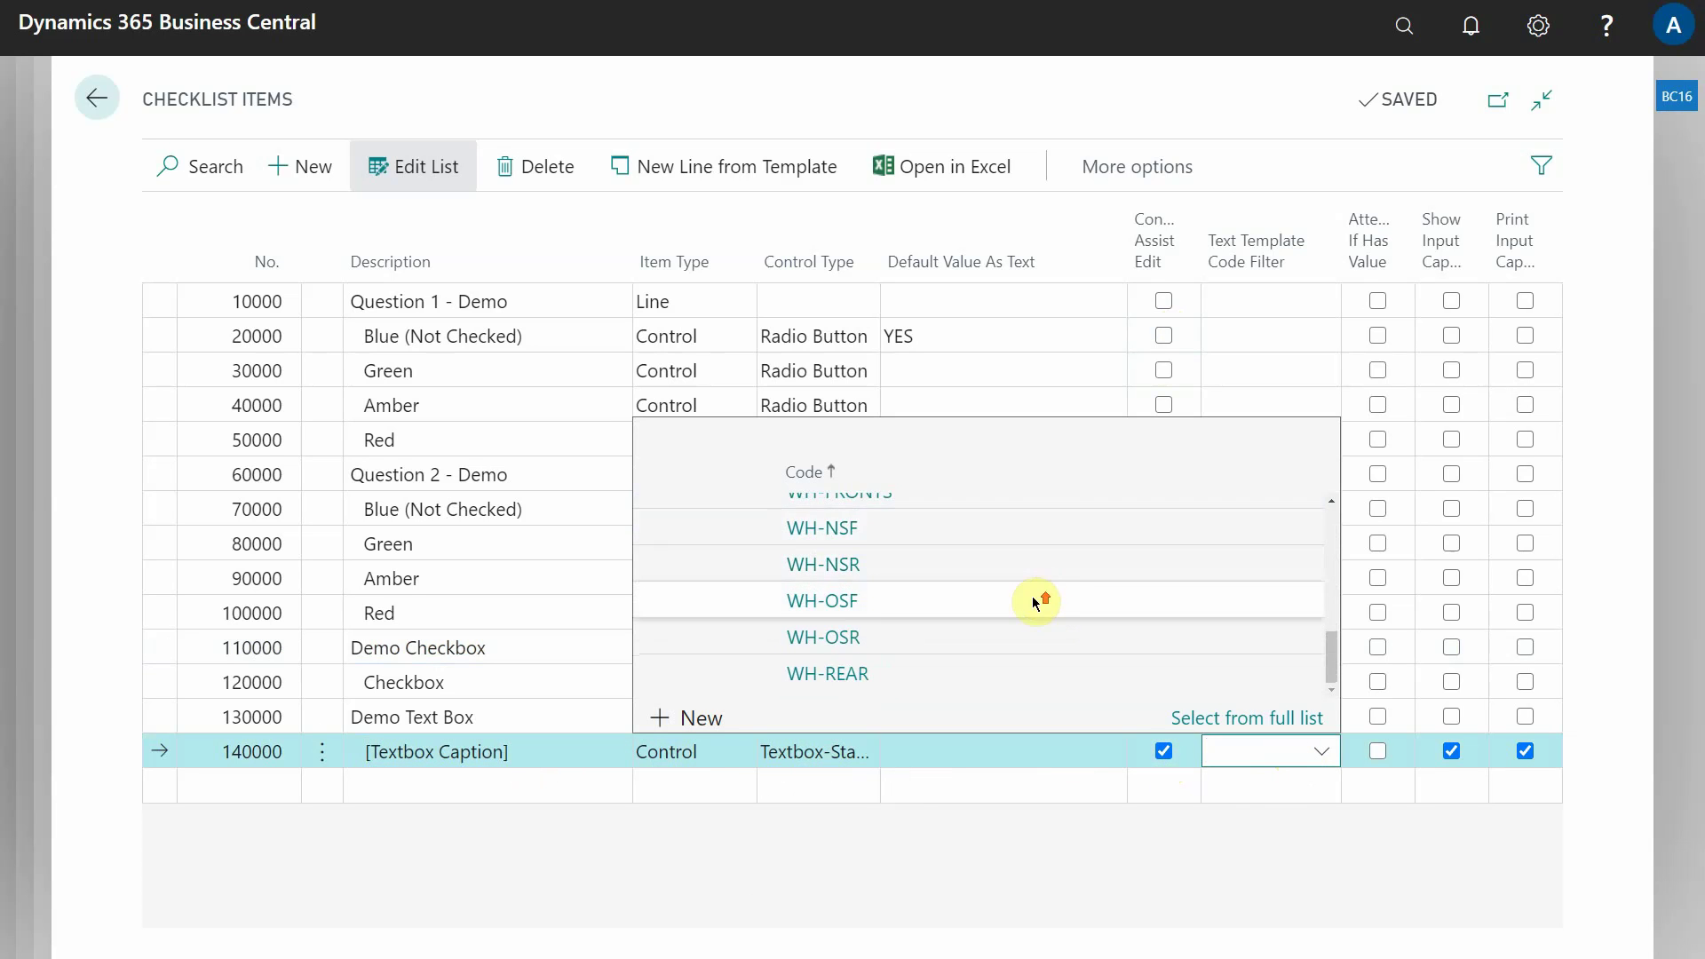
scroll(1039, 609, "up", 5)
scroll(1063, 609, "down", 5)
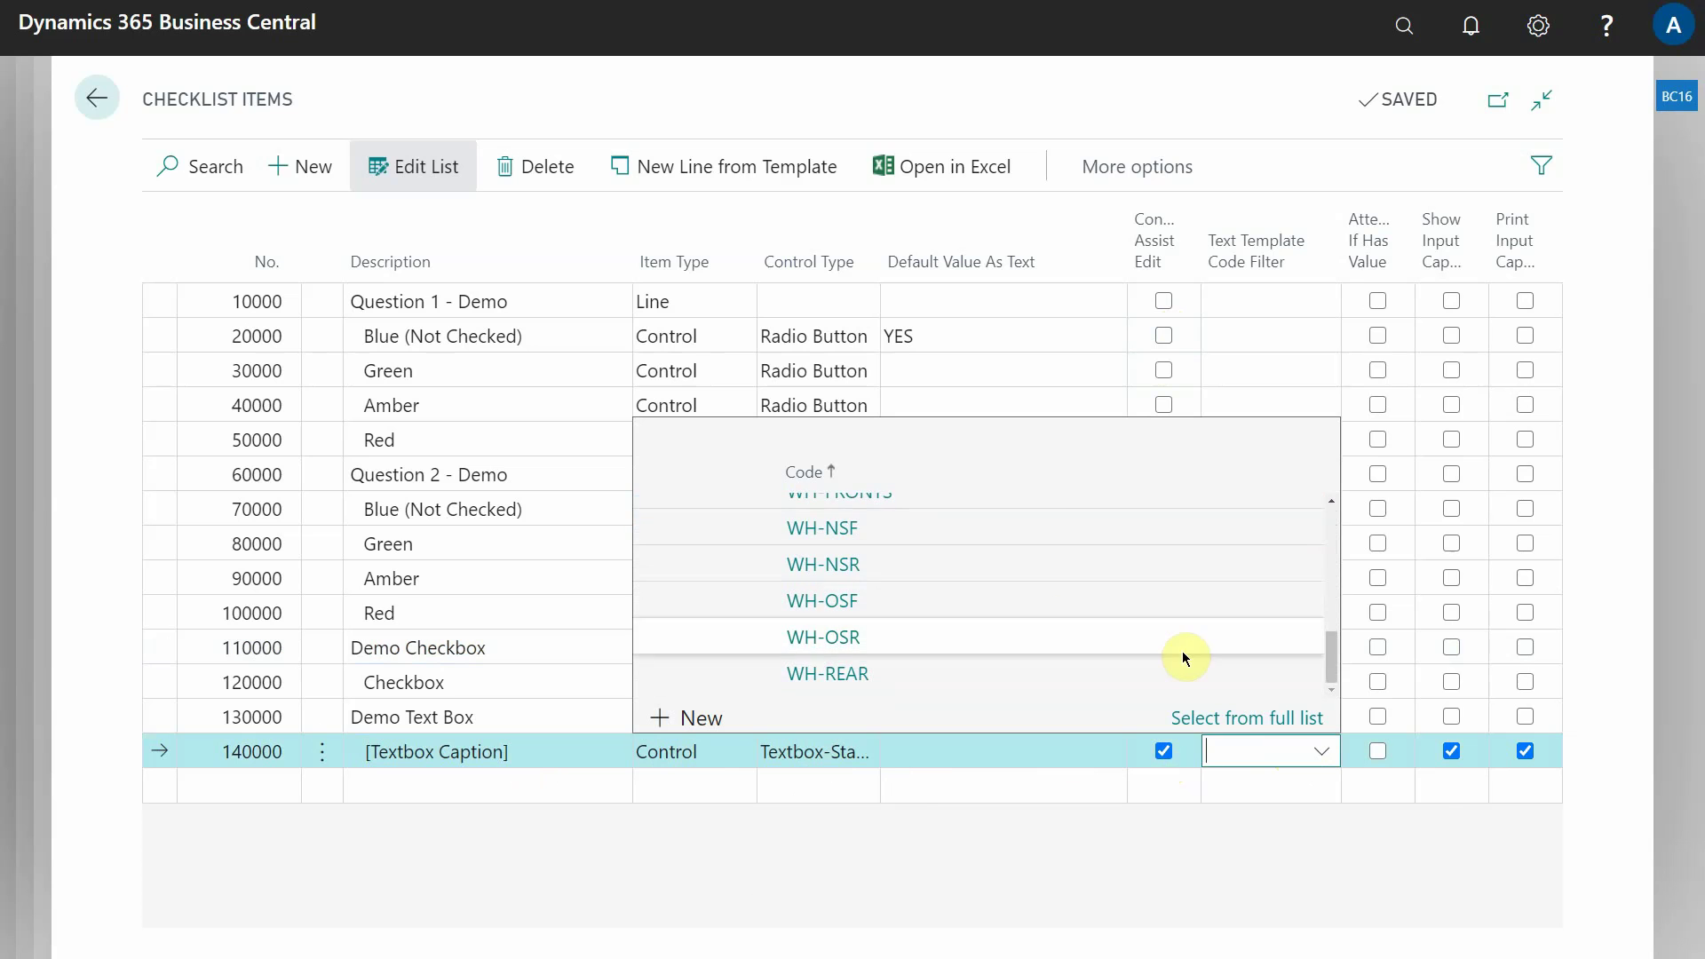
left_click(1243, 717)
scroll(1074, 613, "down", 3)
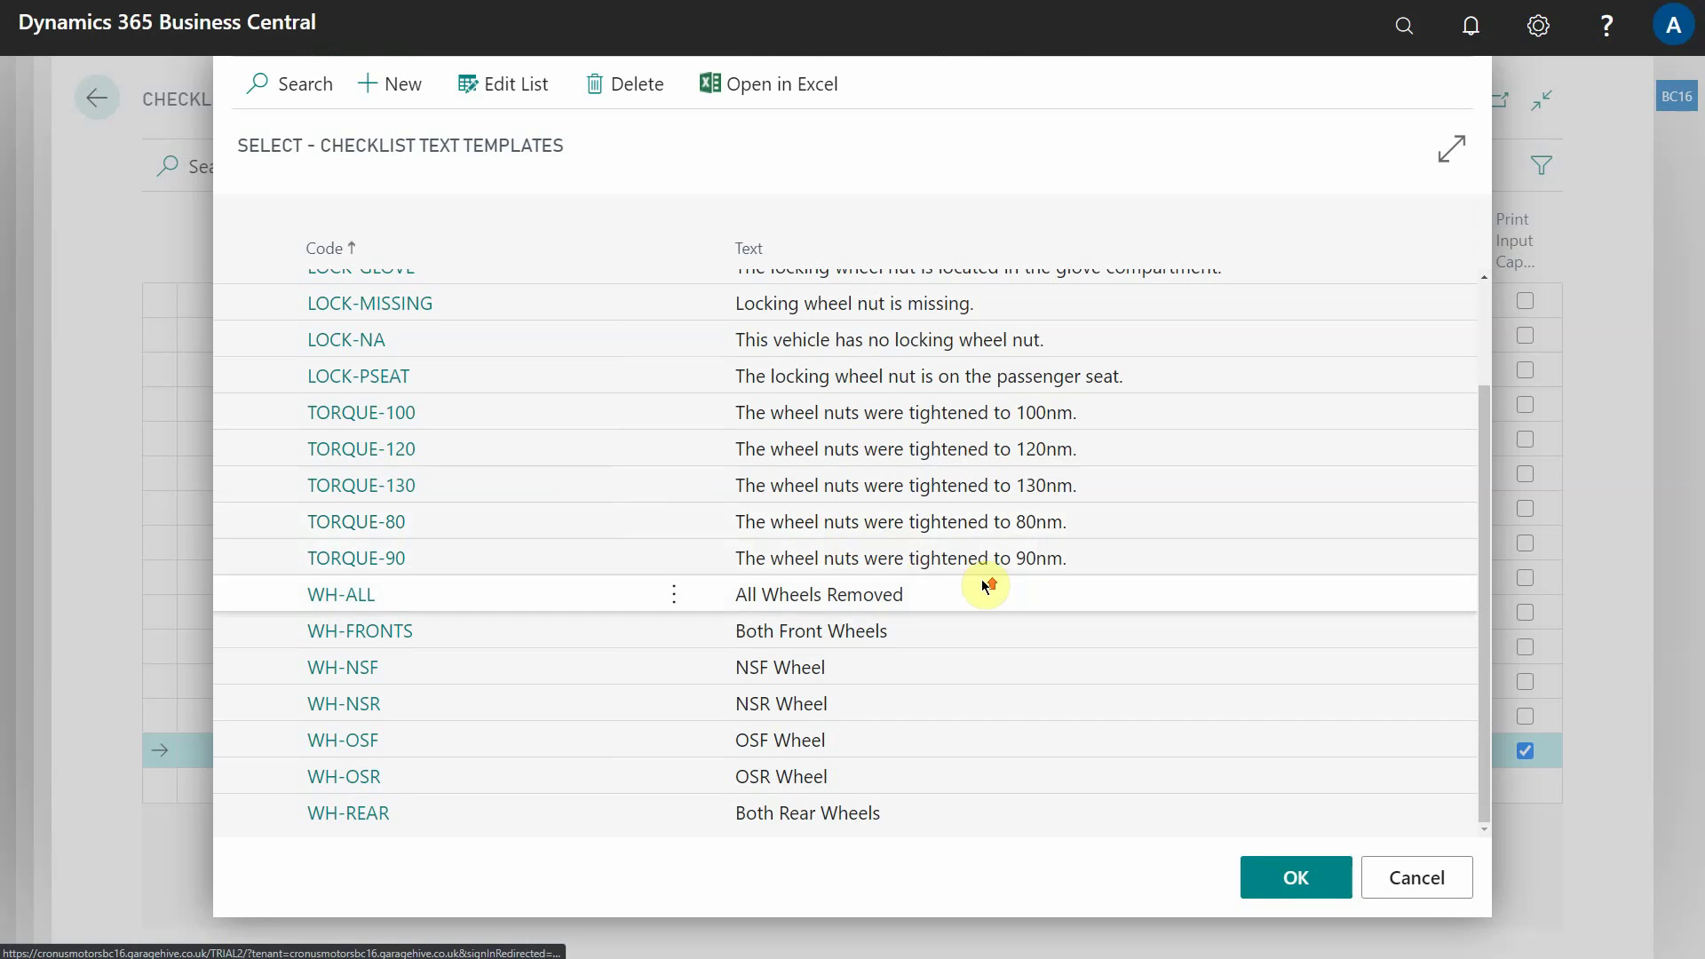
scroll(982, 582, "up", 3)
scroll(997, 483, "down", 3)
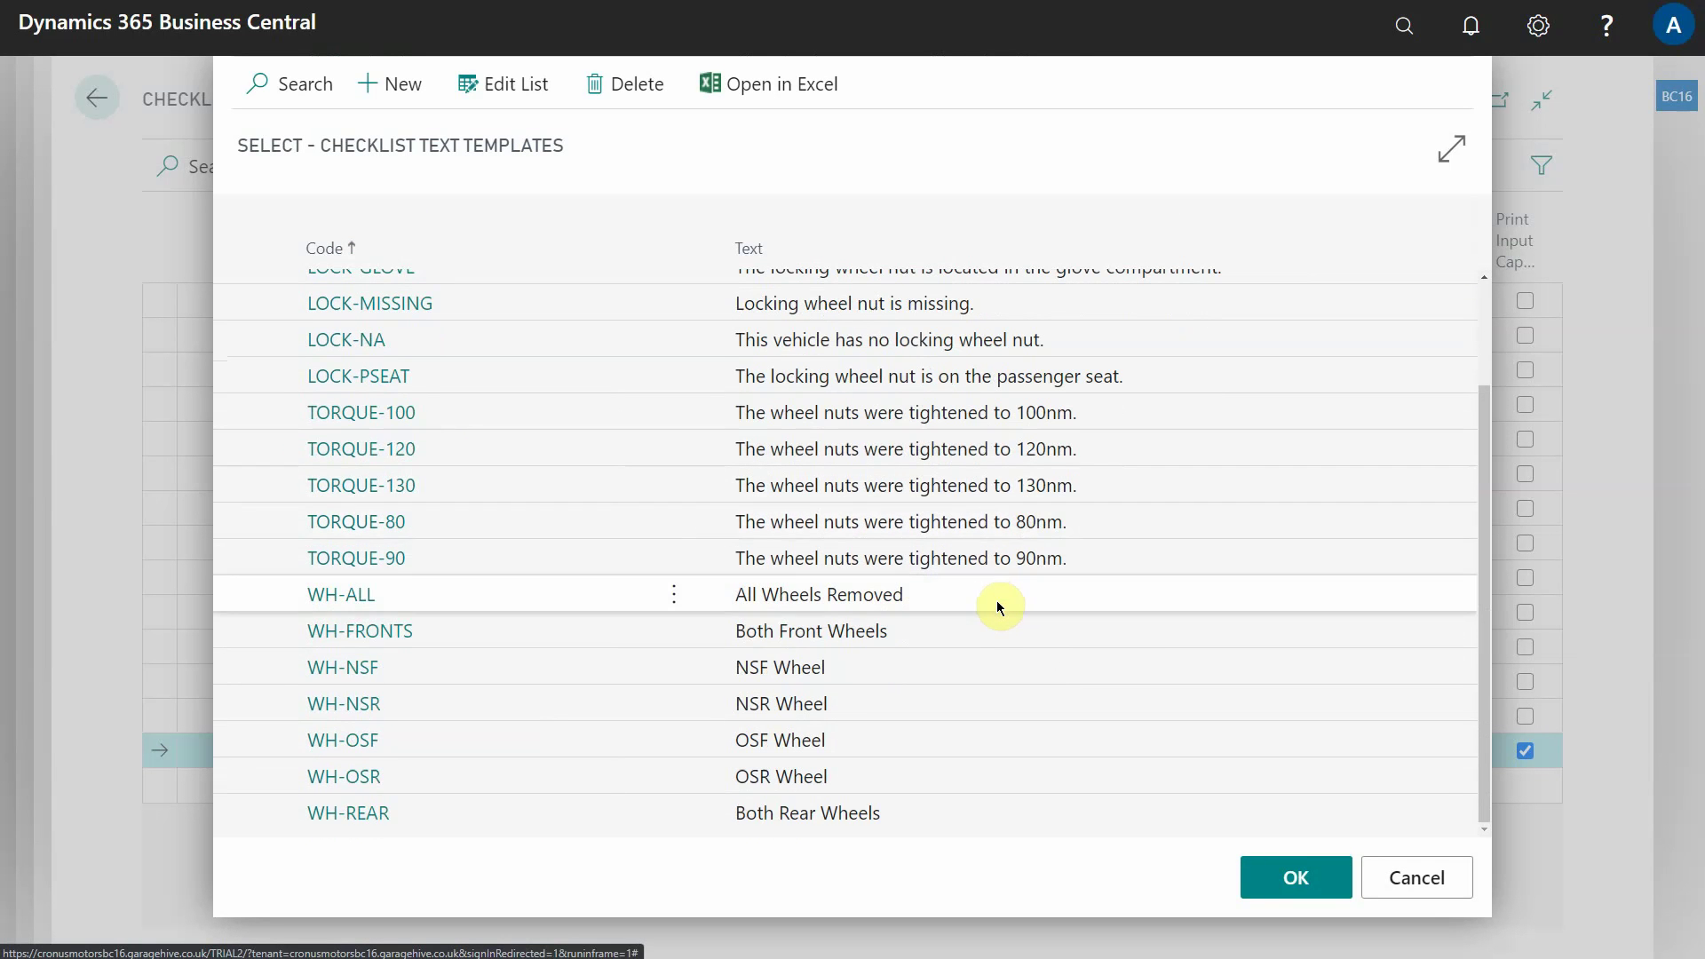
left_click(1414, 877)
left_click(1322, 754)
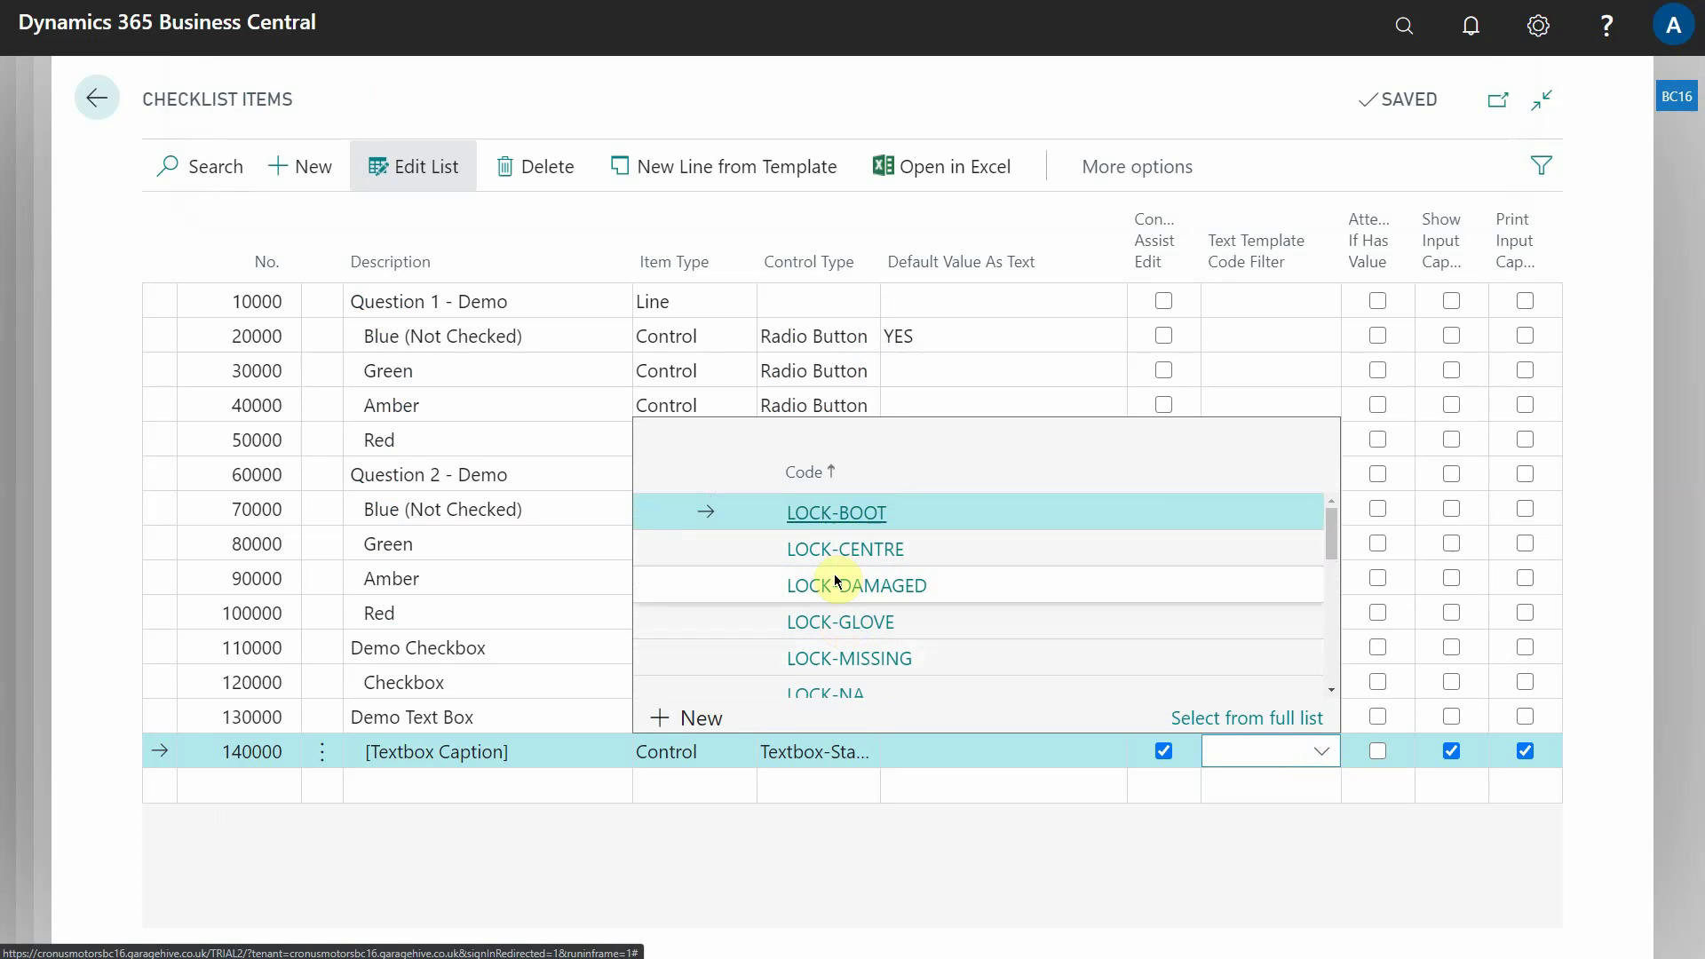
scroll(829, 613, "down", 2)
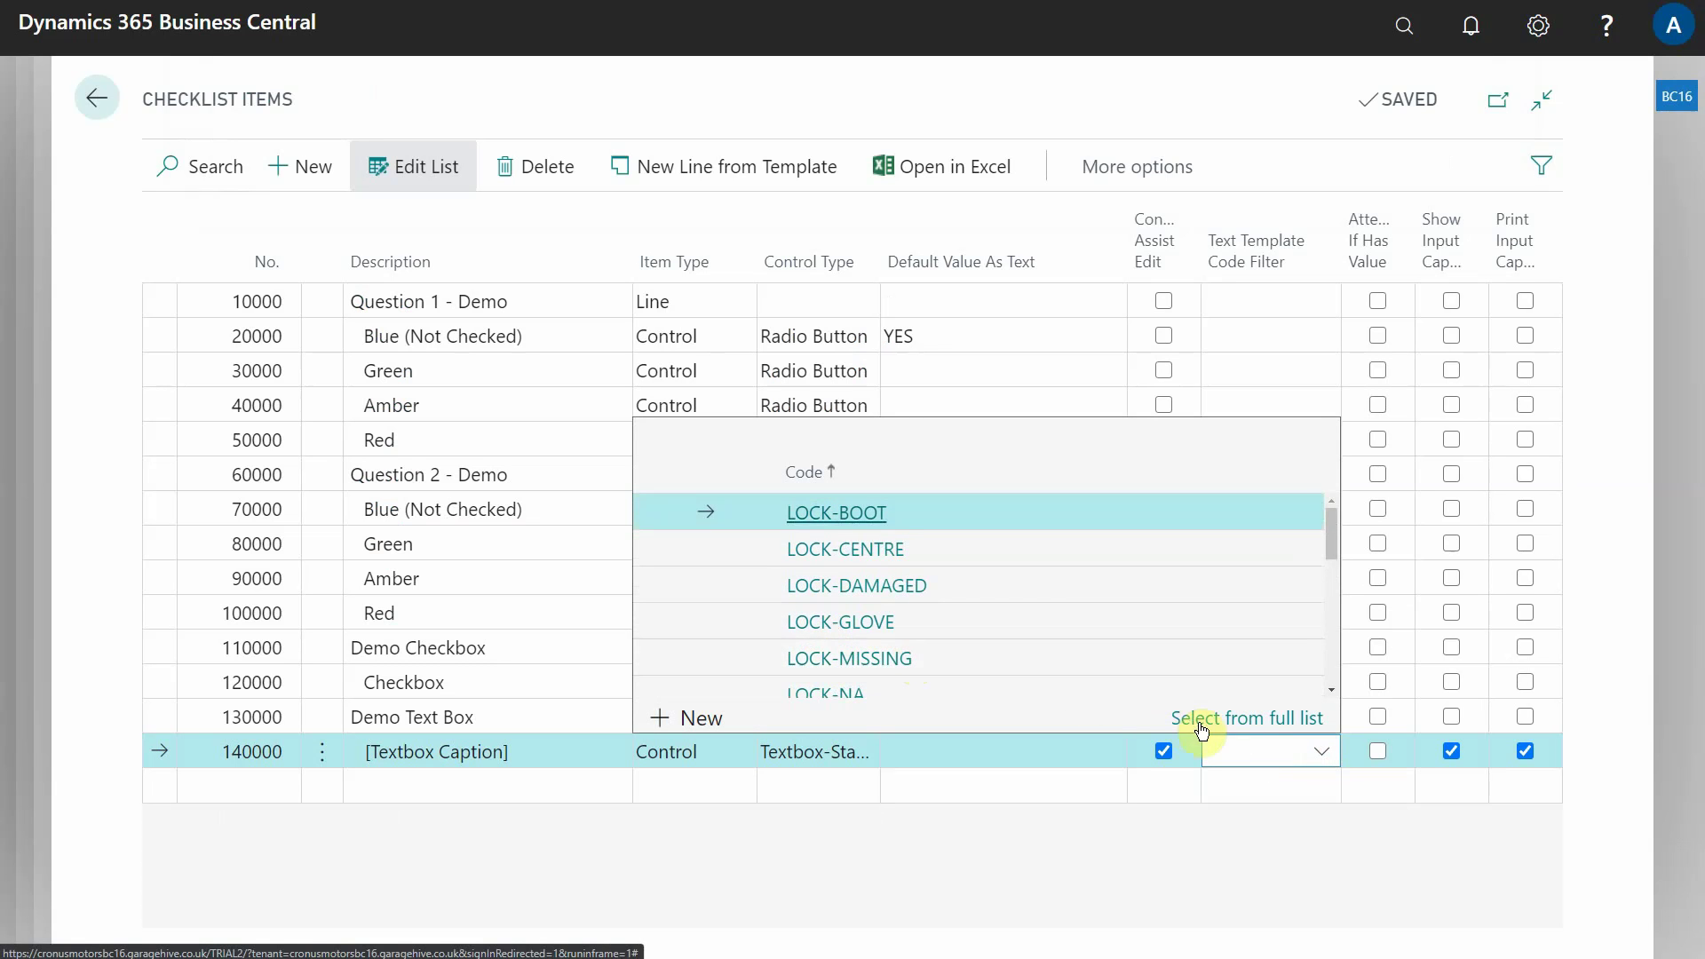
left_click(1238, 717)
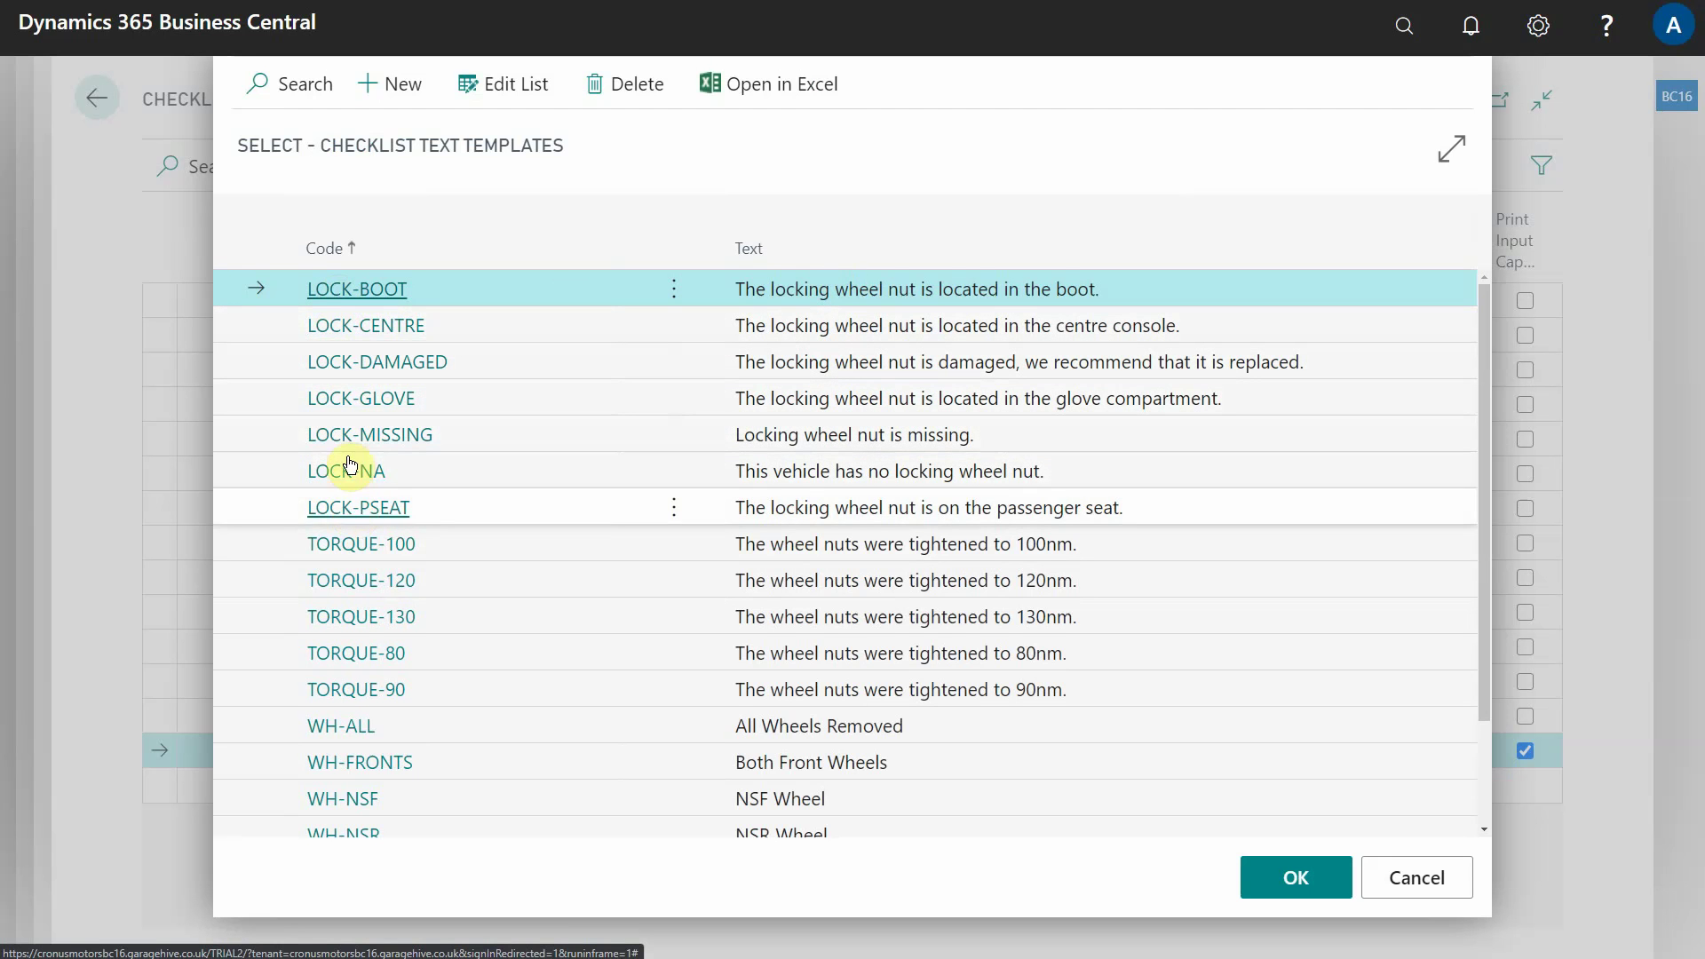
left_click(1409, 890)
Step: Set the textbox control's Text Template Code Filter to LOCK*
left_click(1265, 751)
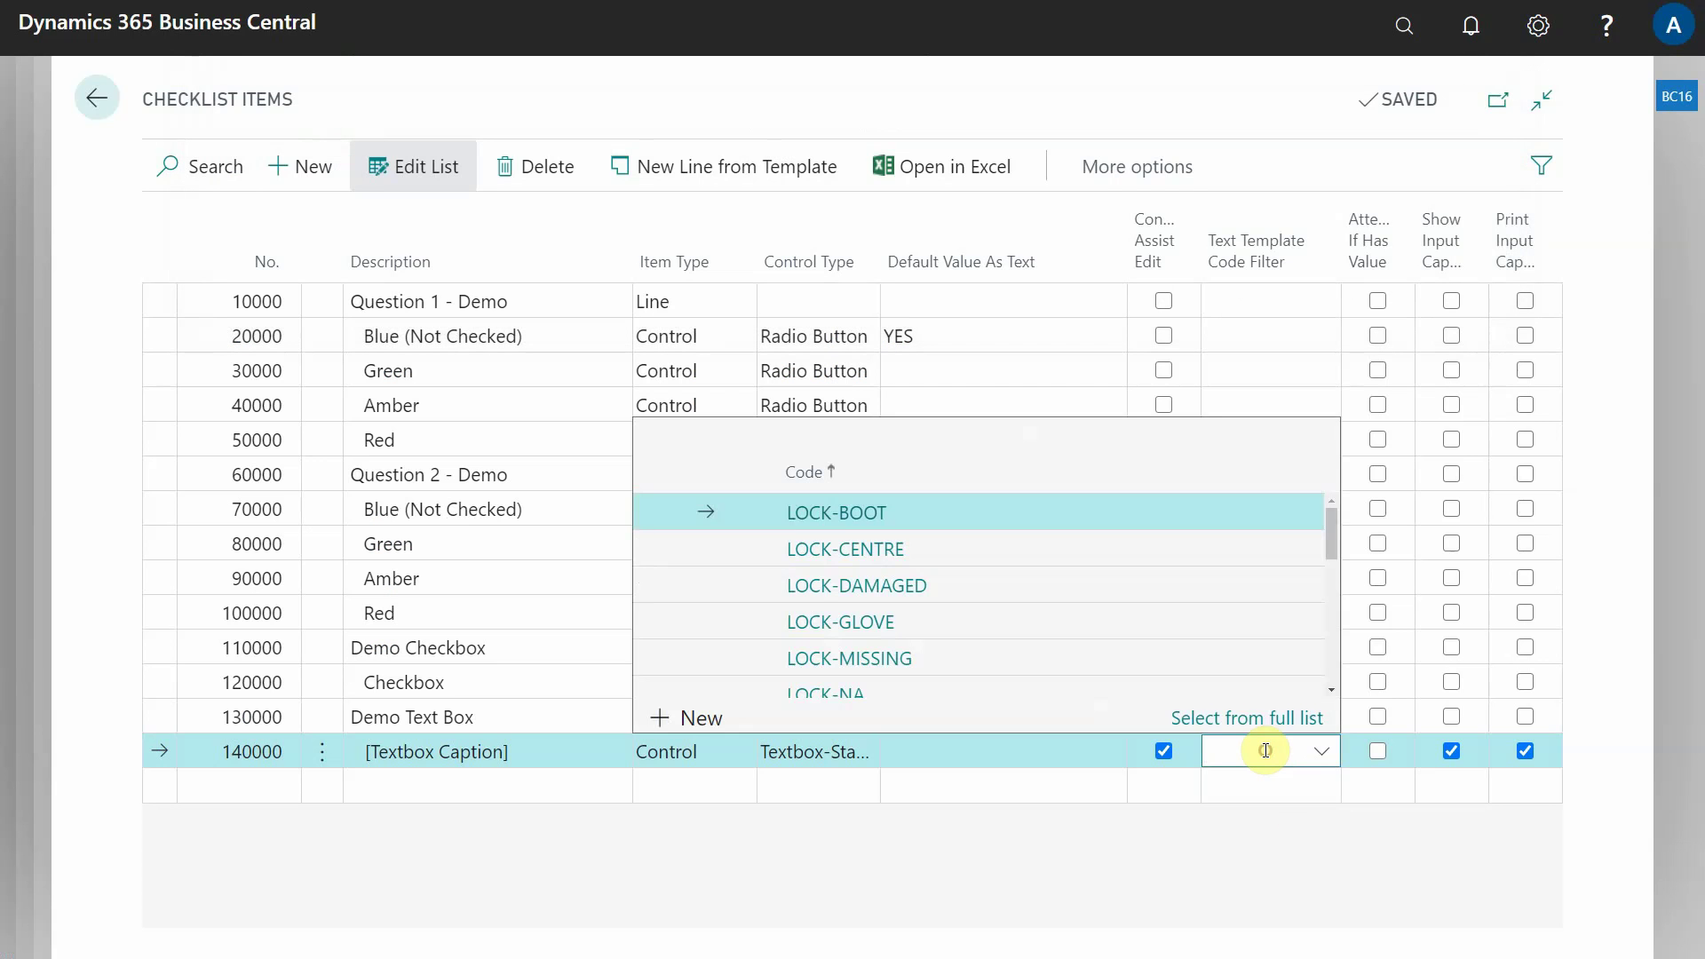
type("LOCK")
key("Tab")
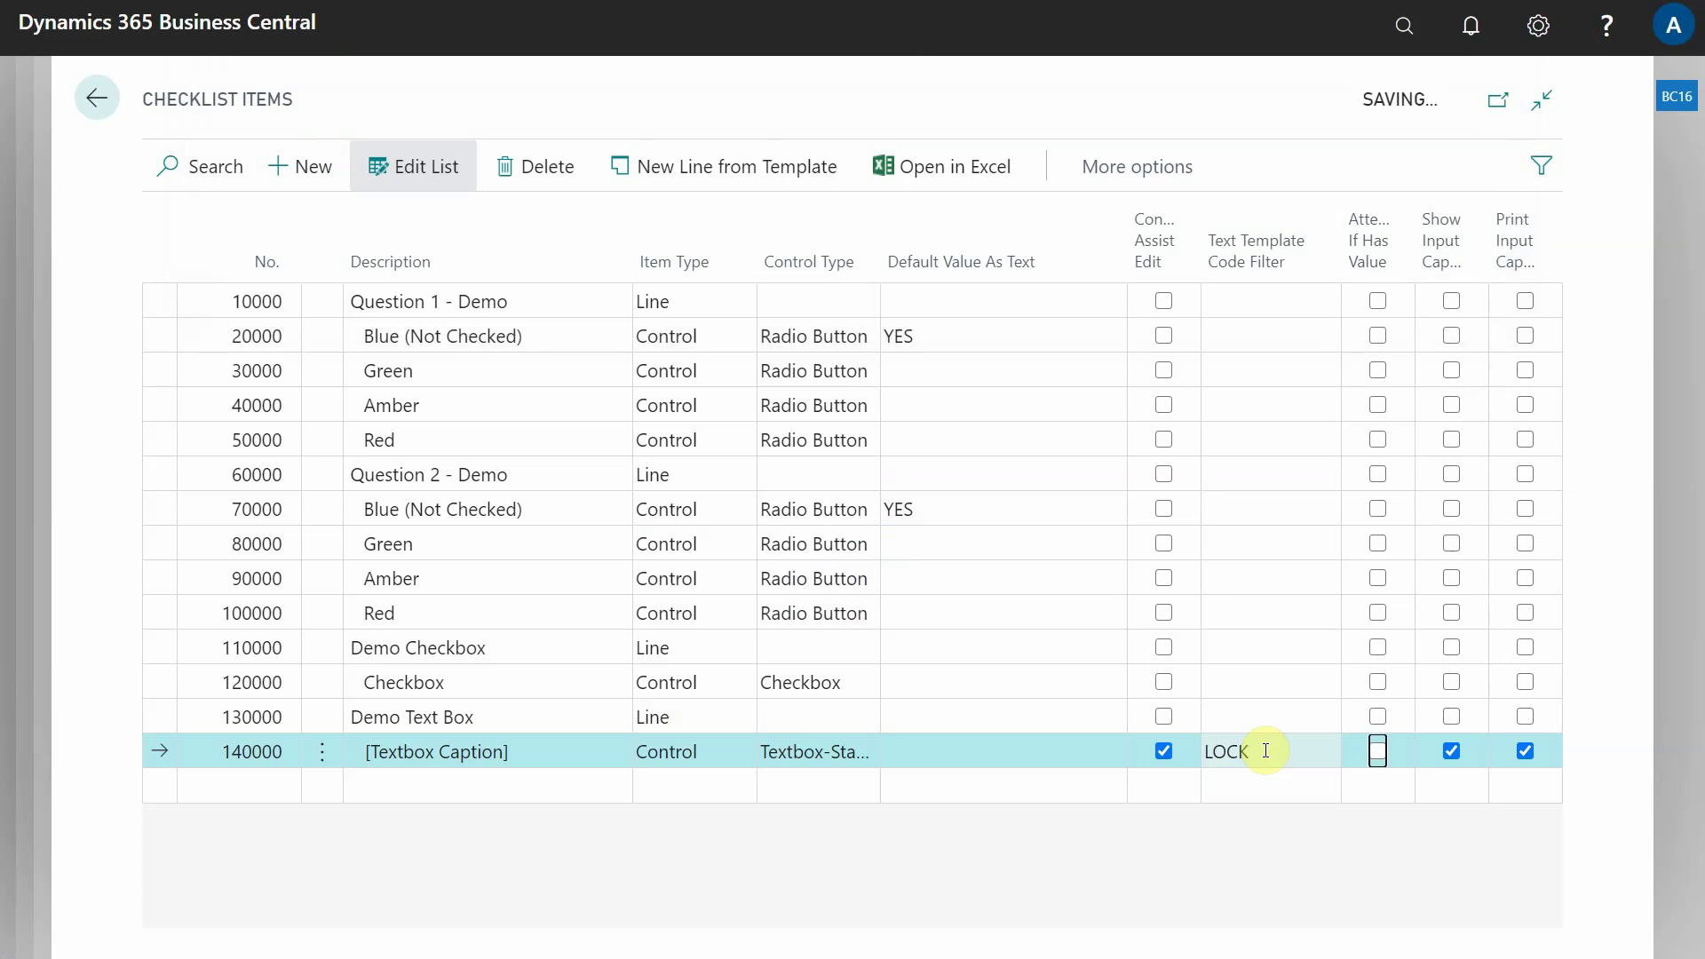
left_click(1265, 750)
left_click(1265, 750)
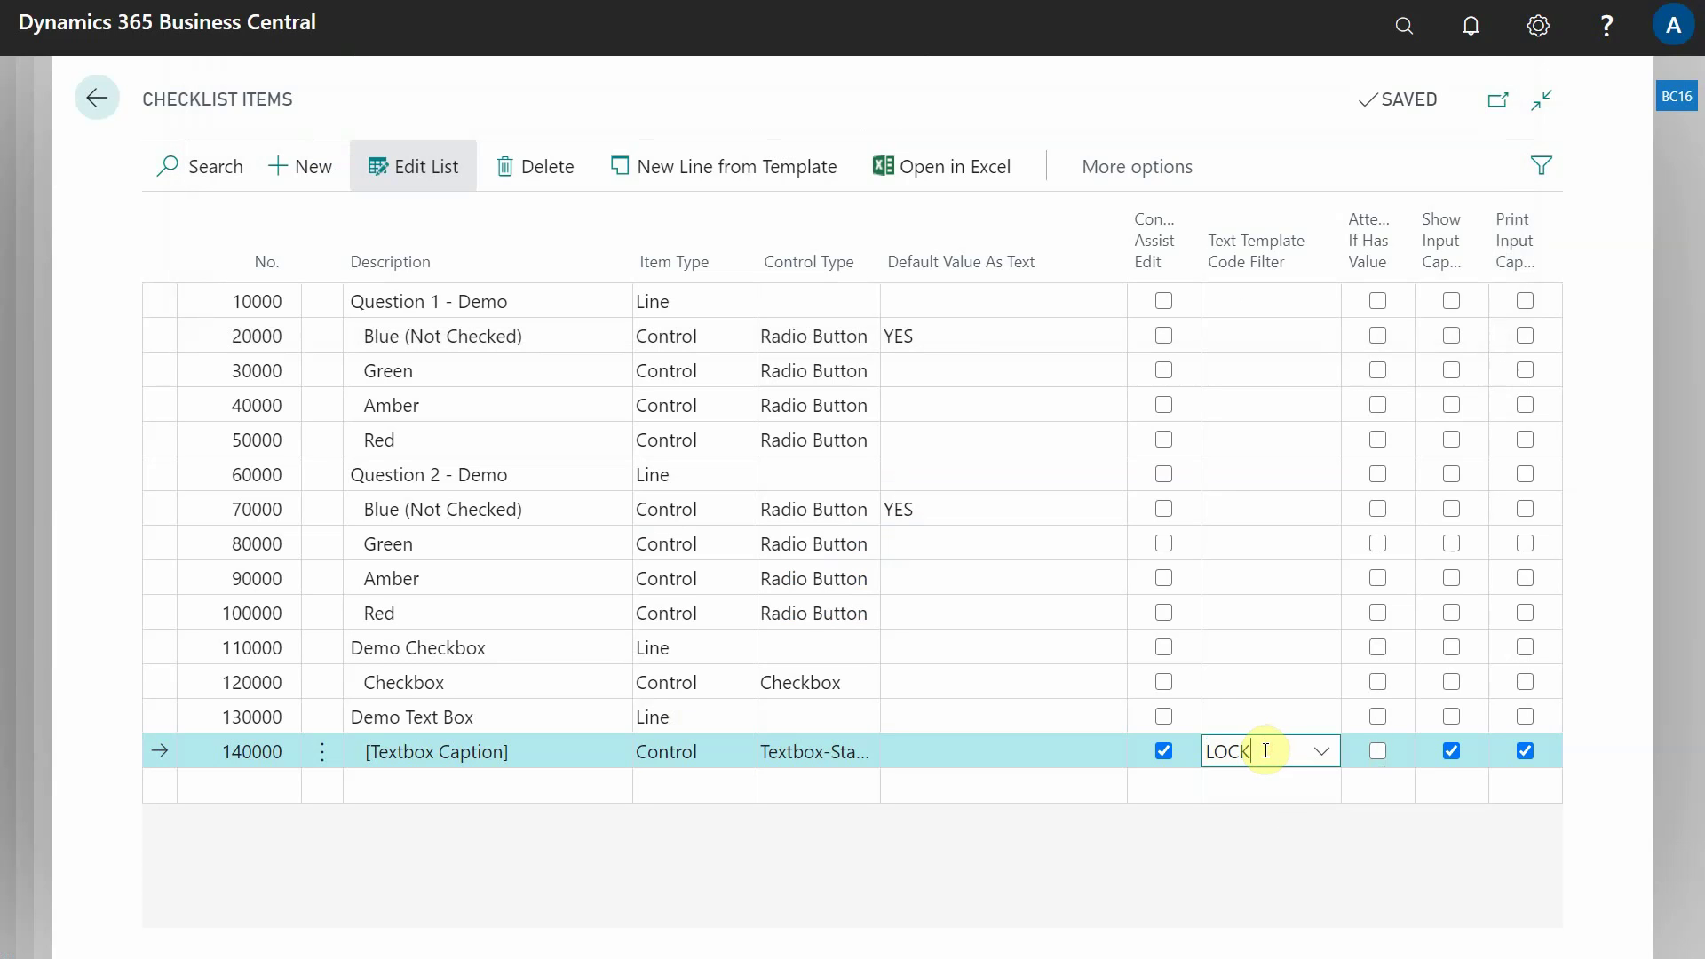
type("*")
key("shift+Tab")
key("shift+Tab")
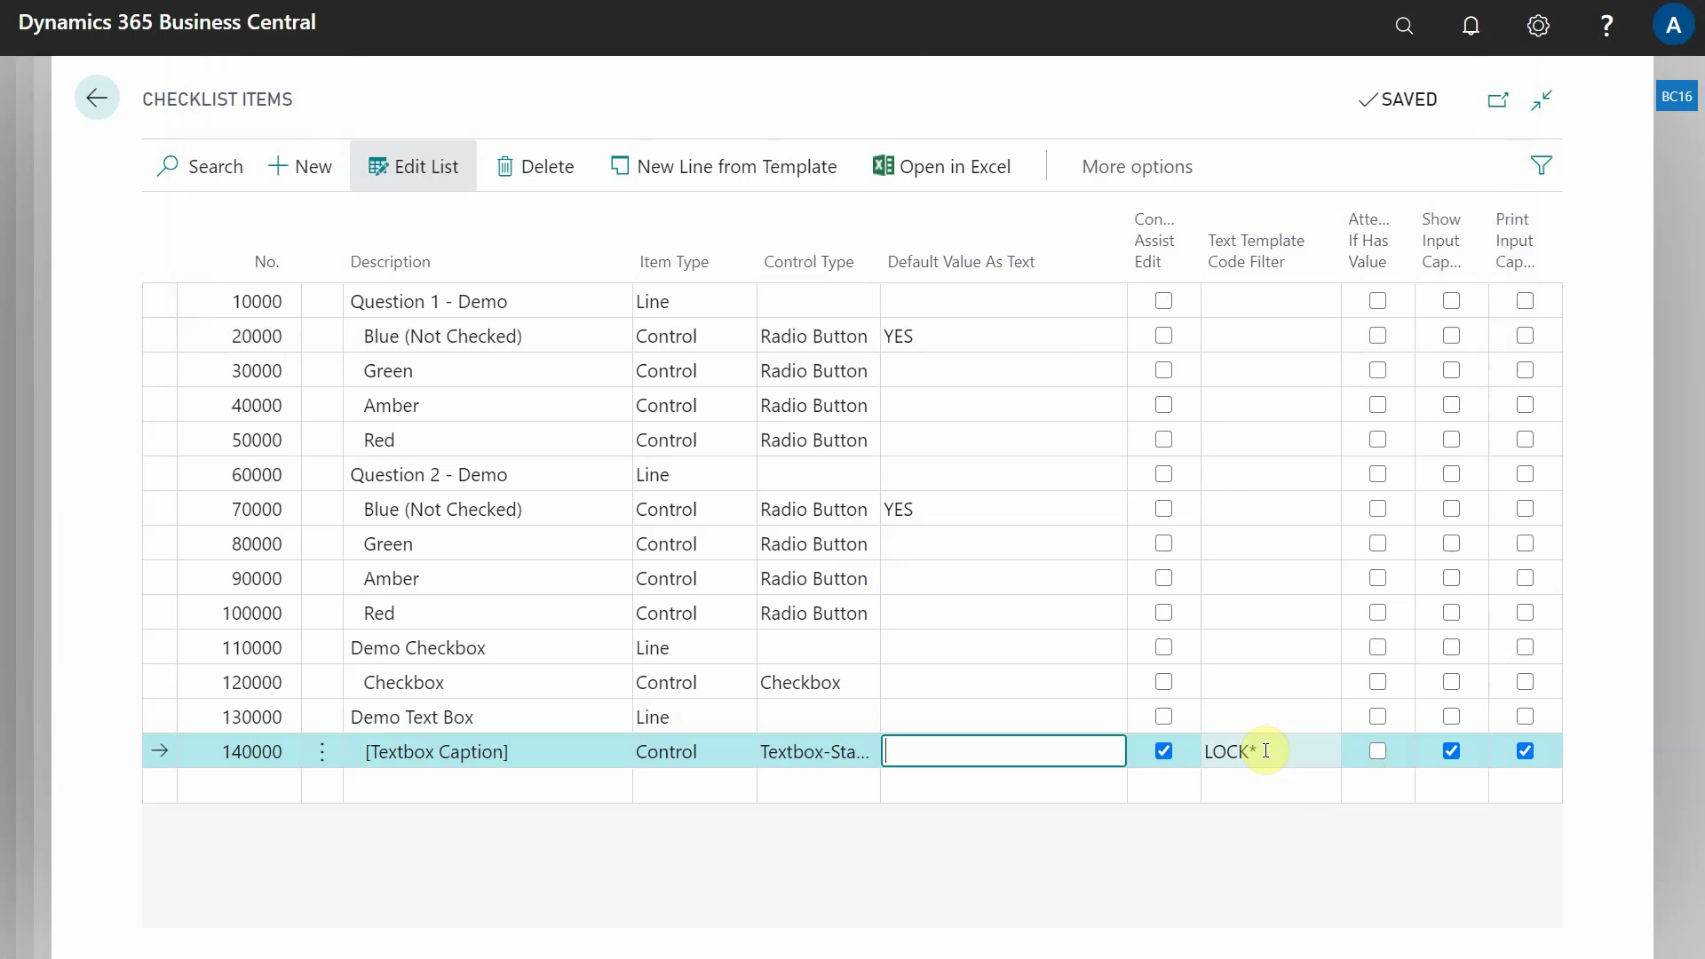
Step: Look through the text template codes starting with LOCK and highlight the textbox control's placeholder caption without changing it
left_click(1265, 751)
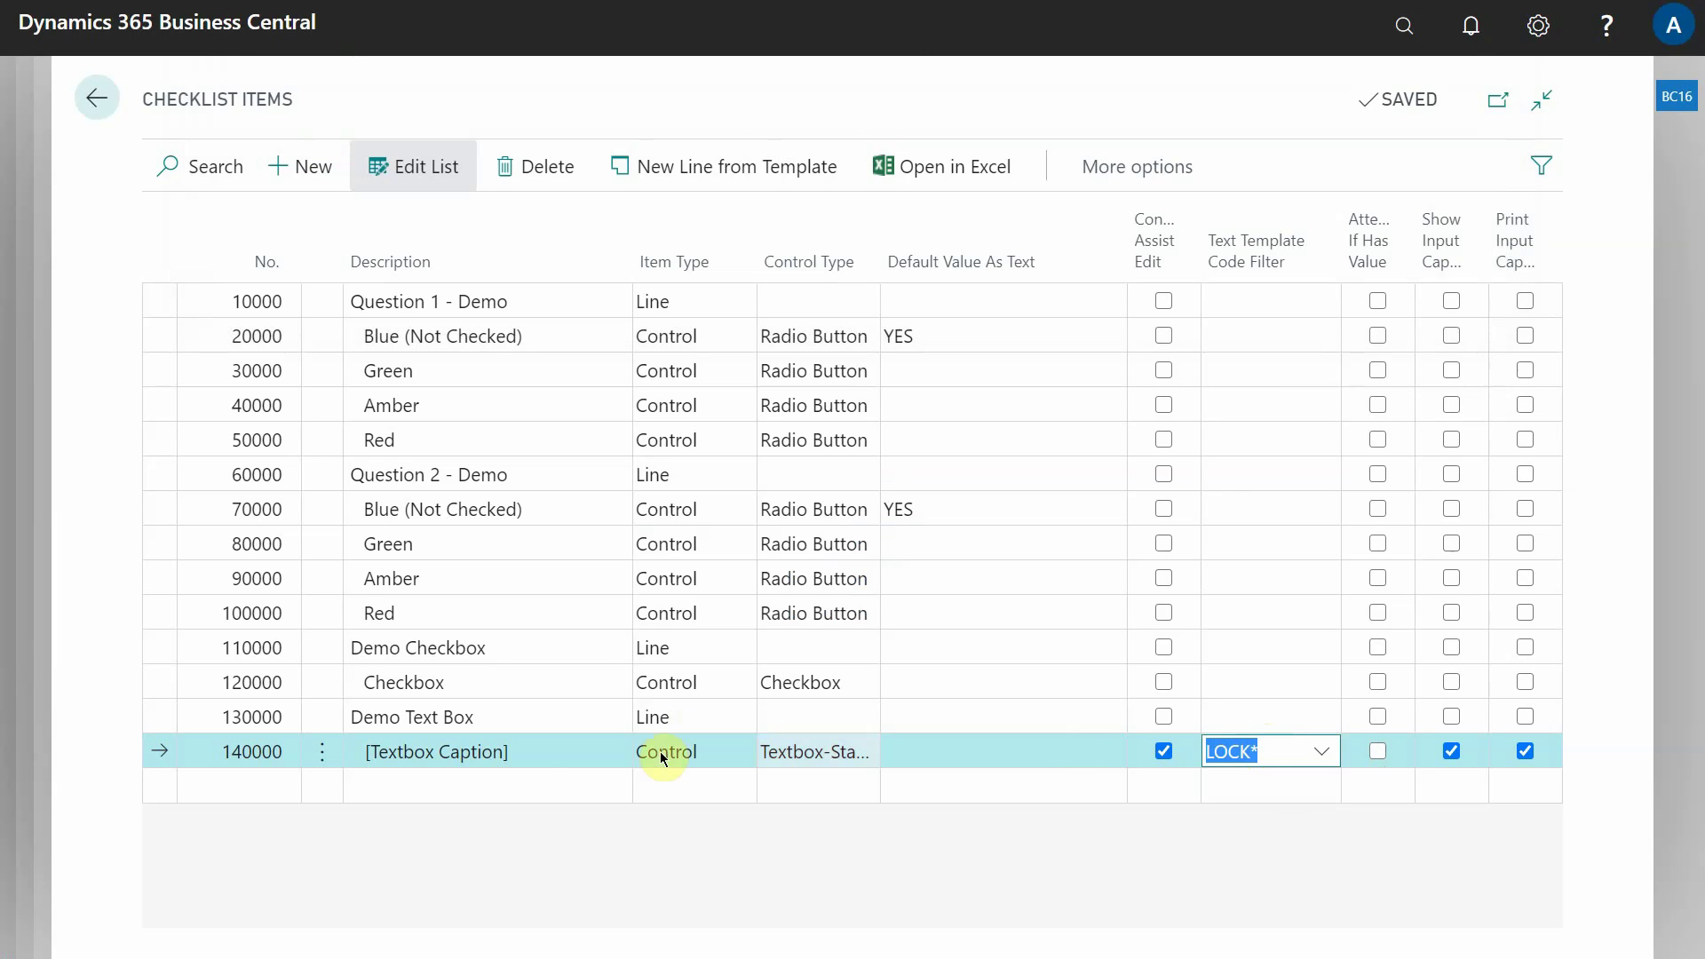
left_click(1321, 751)
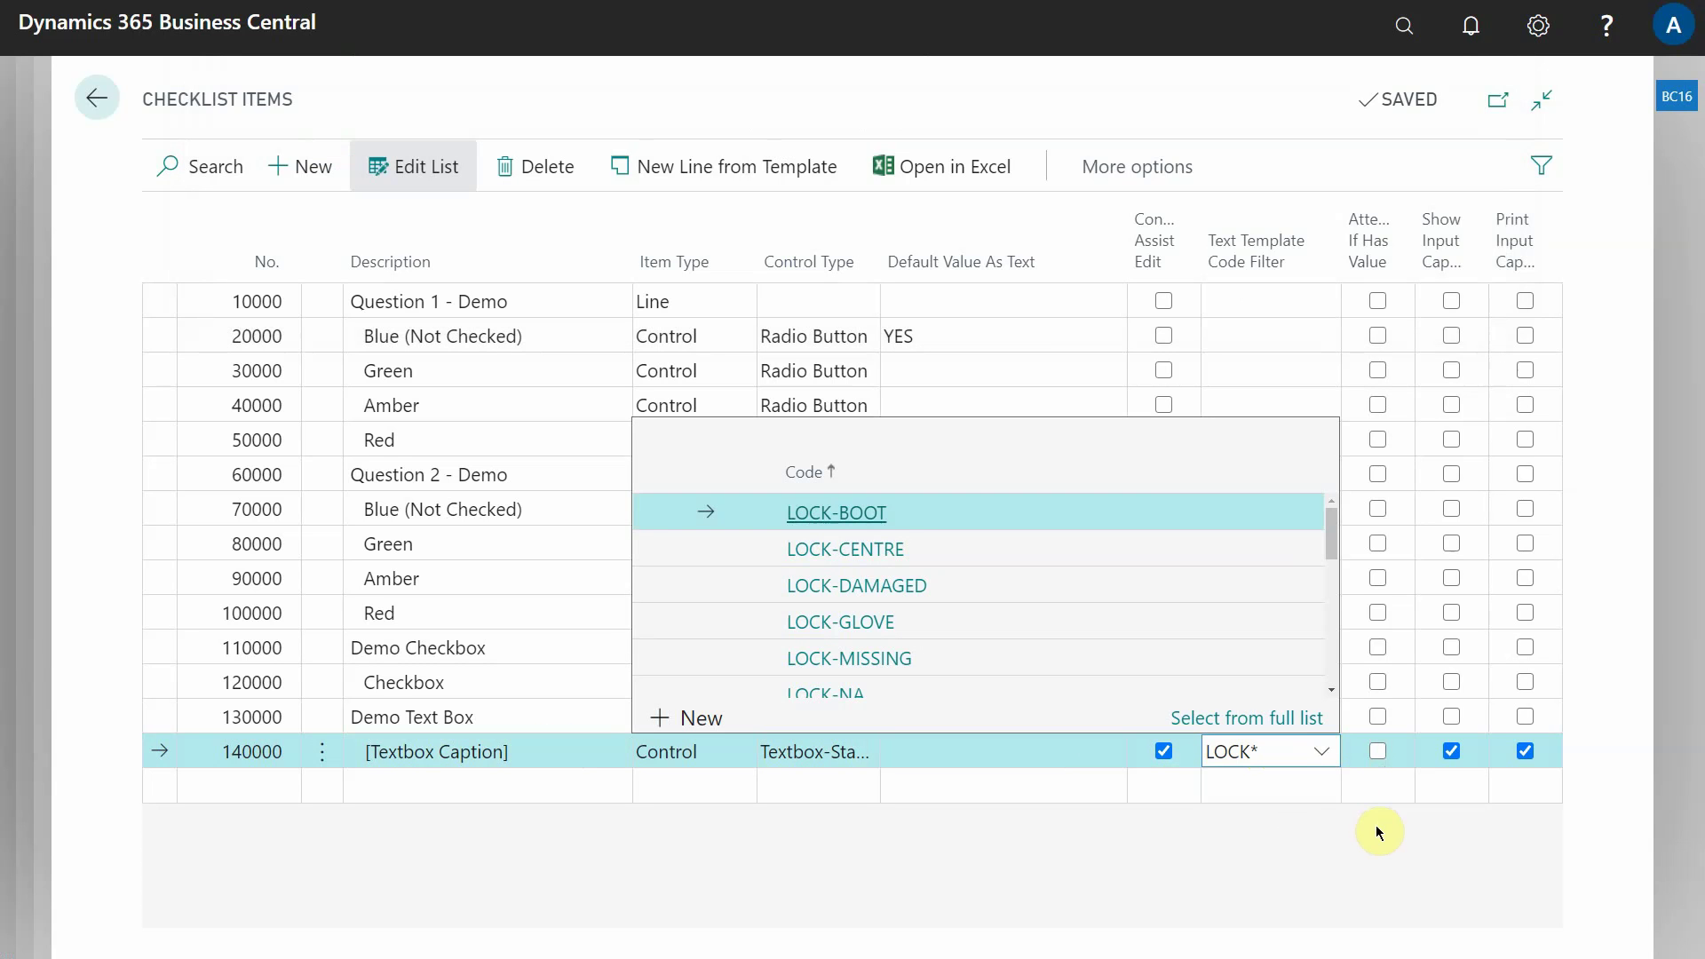
scroll(1137, 621, "down", 5)
scroll(1140, 616, "up", 5)
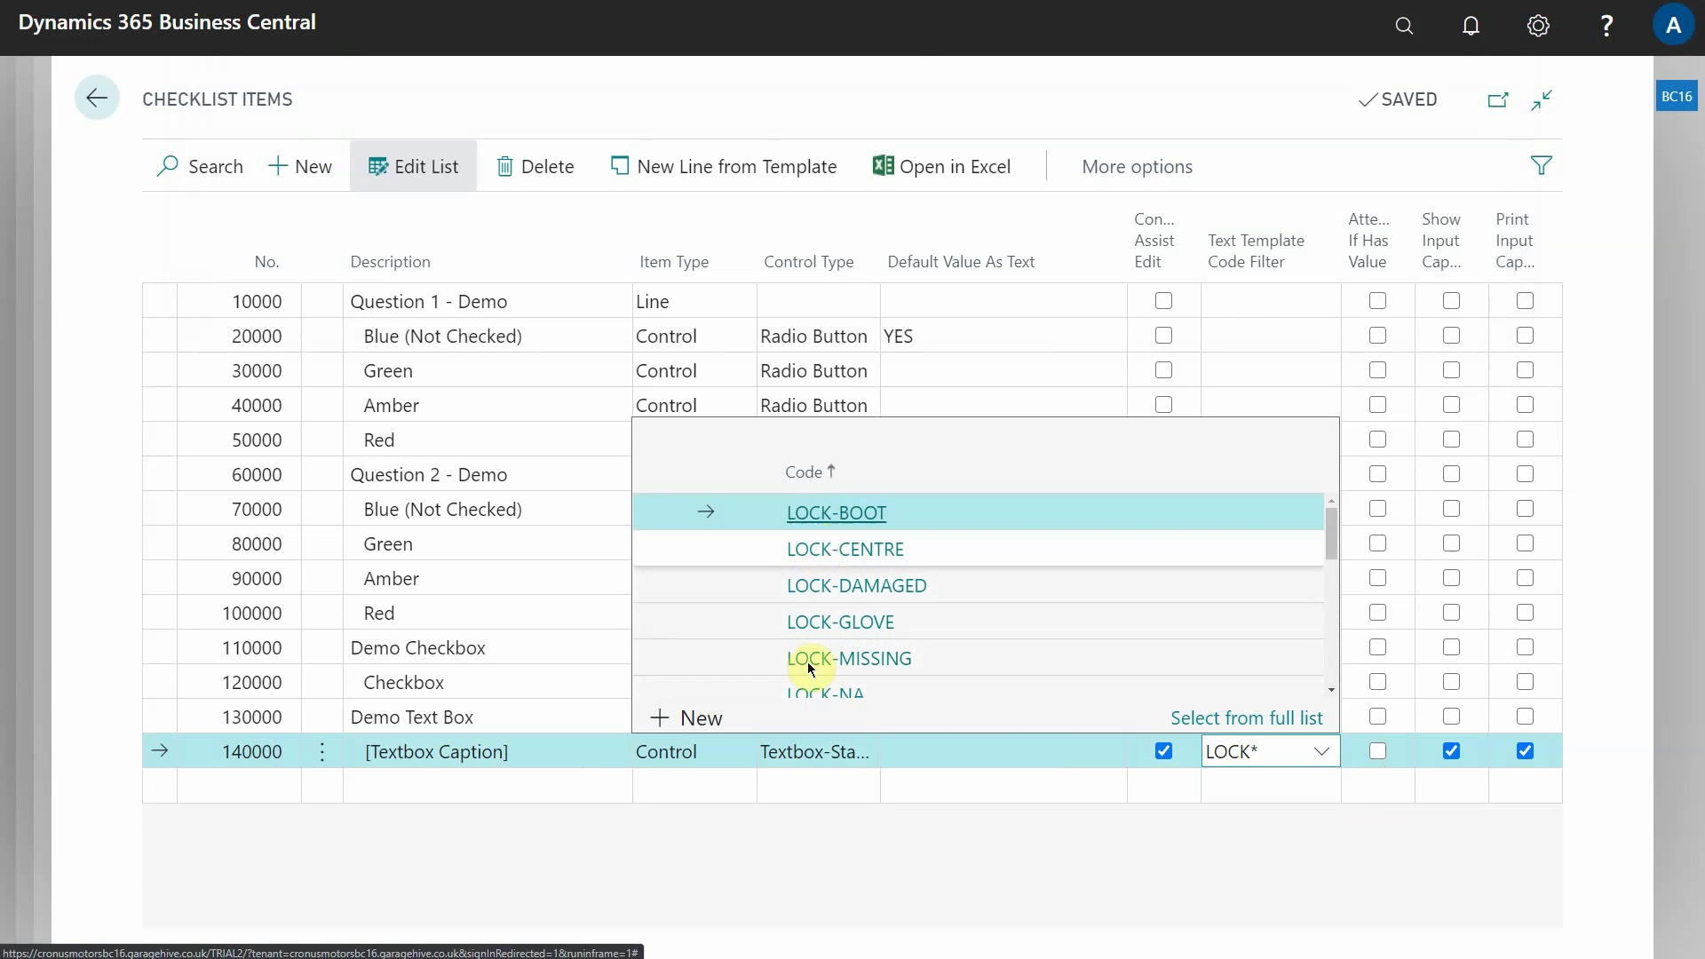
left_click(569, 753)
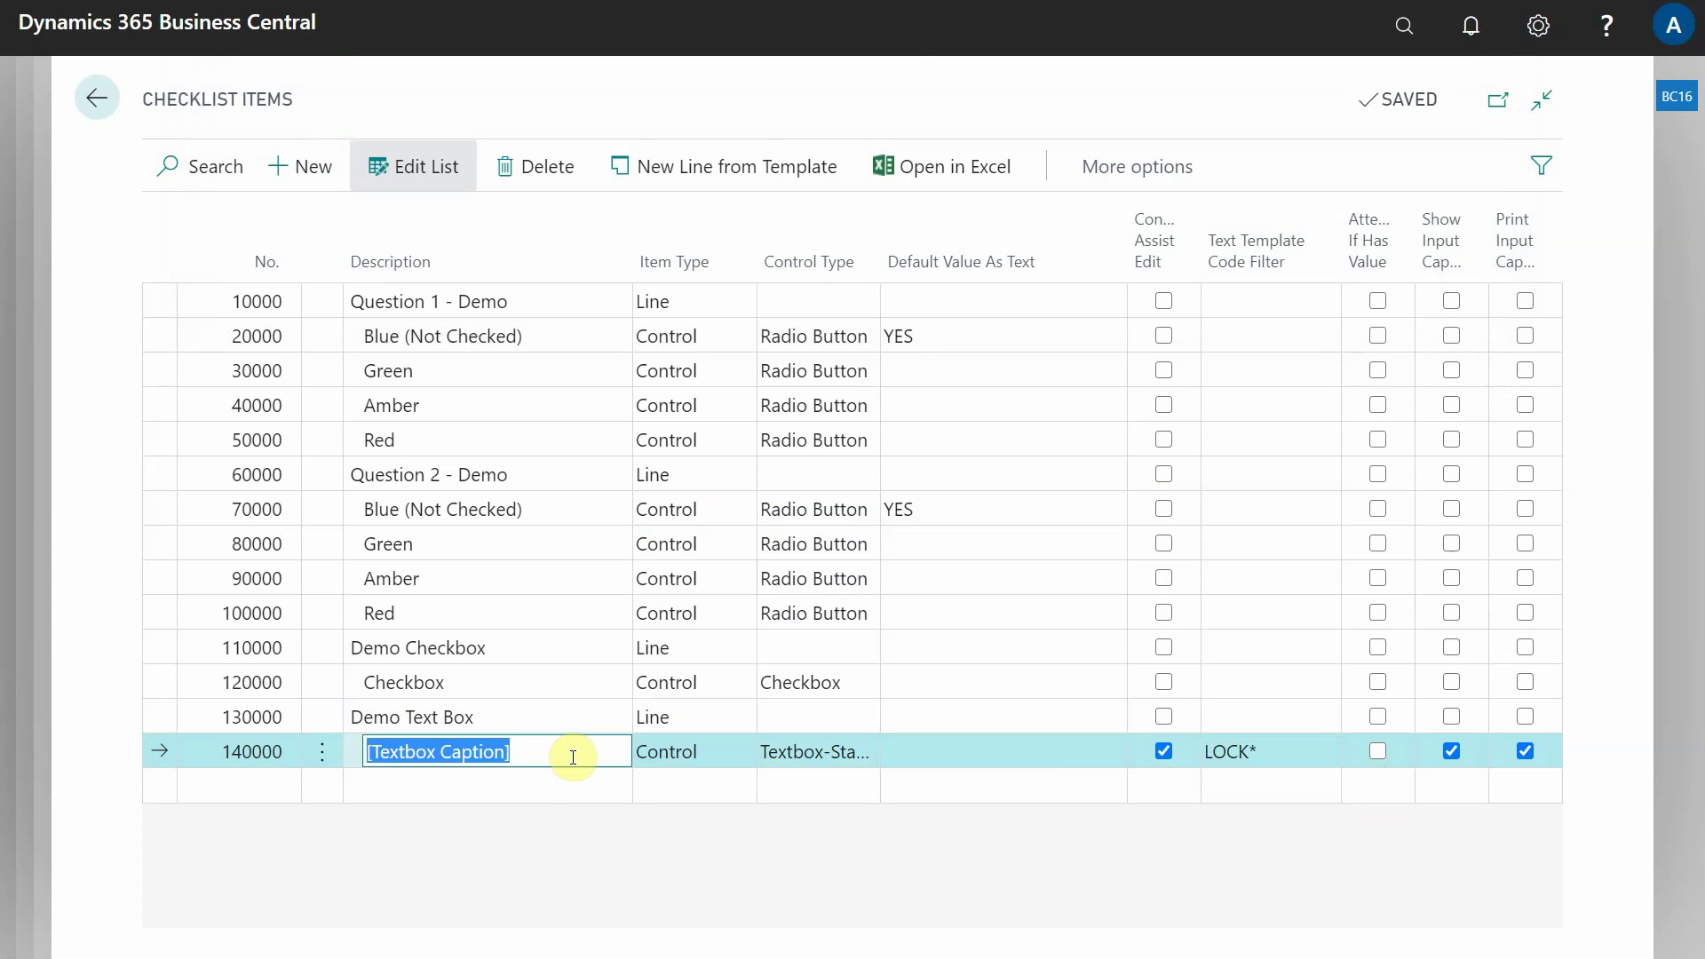
left_click(553, 759)
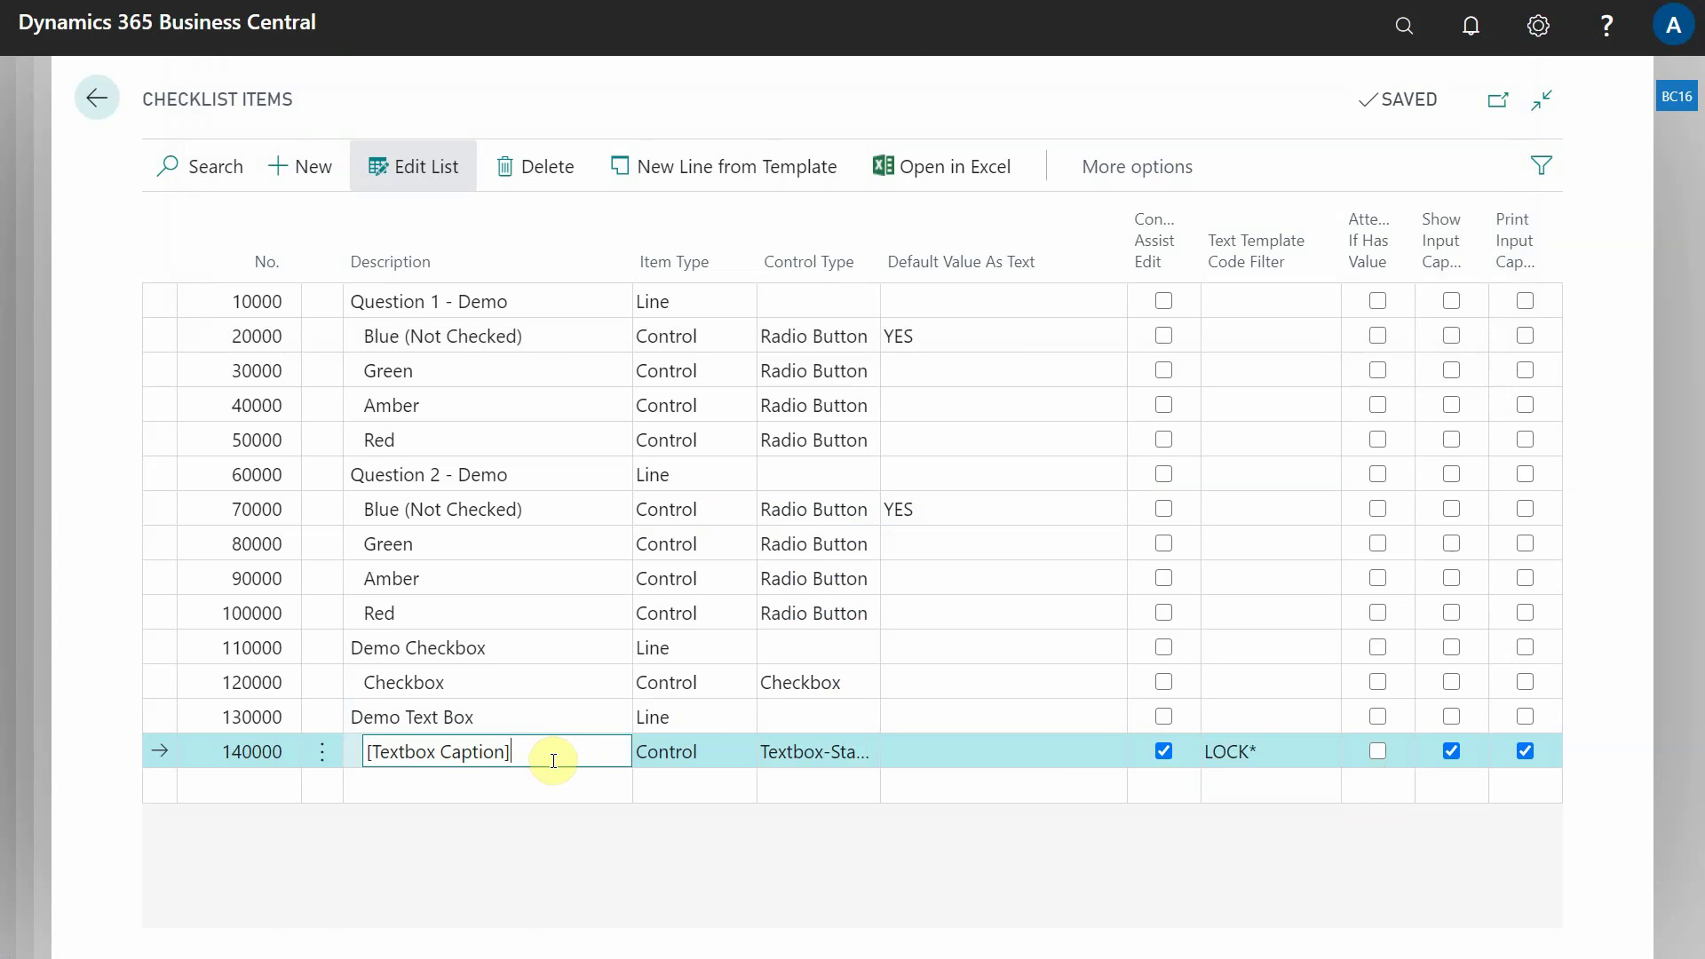
triple_click(490, 751)
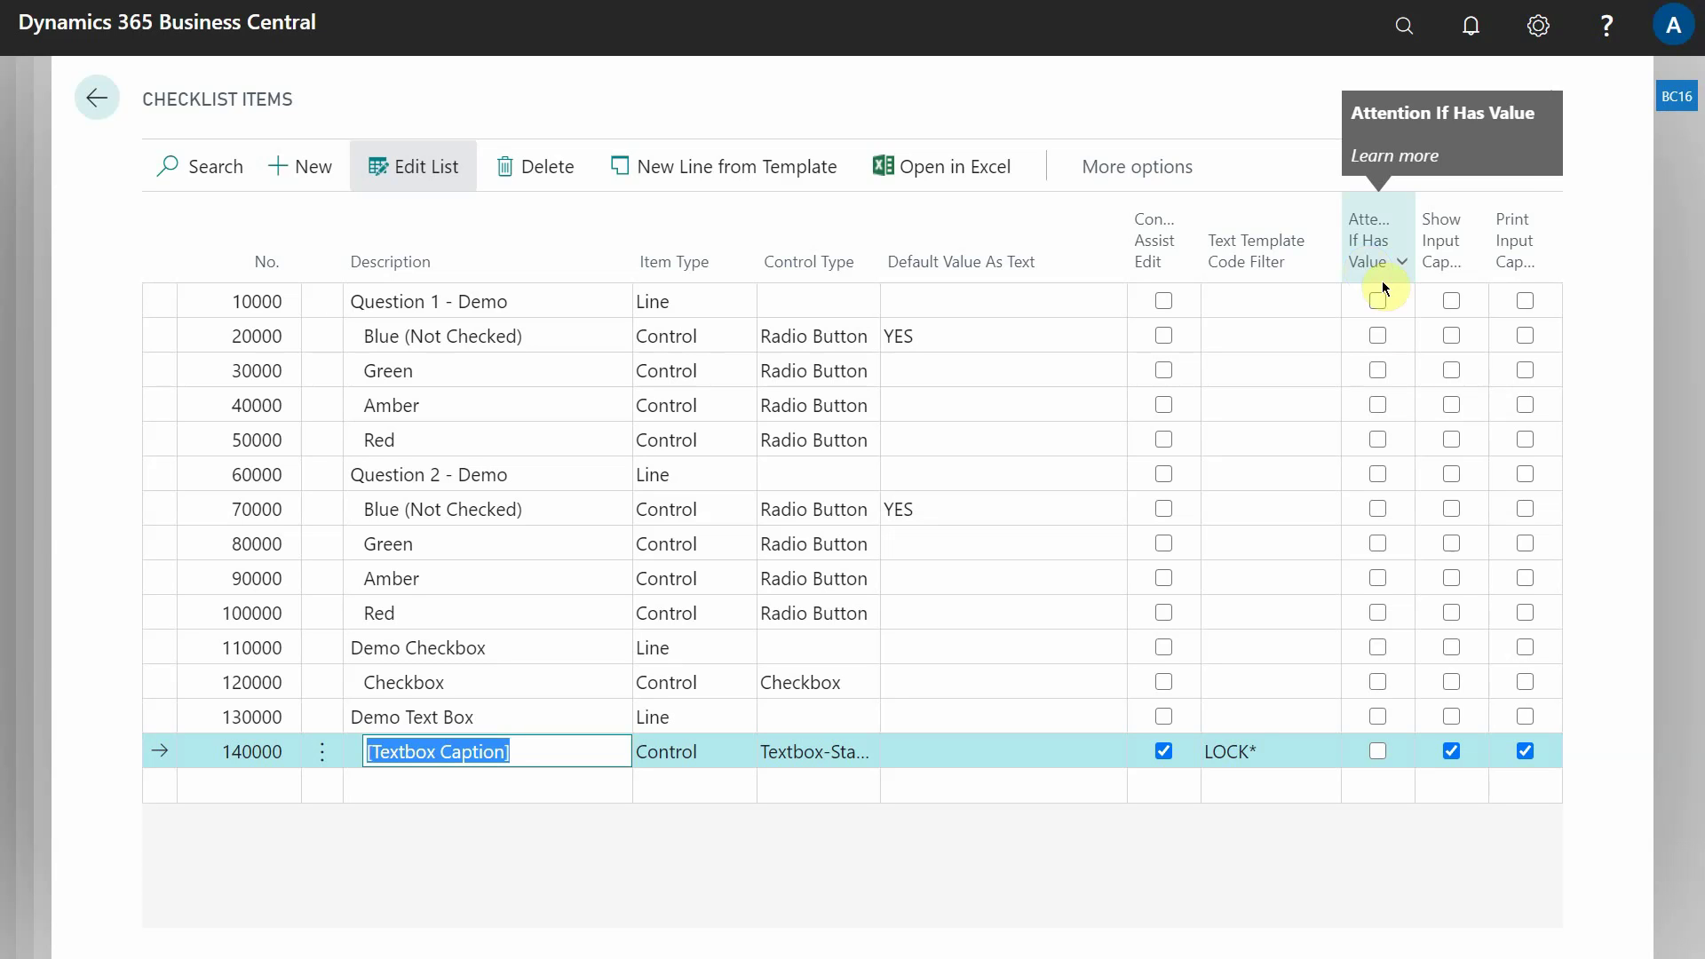
Step: Turn on Attention If Has Value for the Red and Amber options of Question 1 - Demo
left_click(1376, 444)
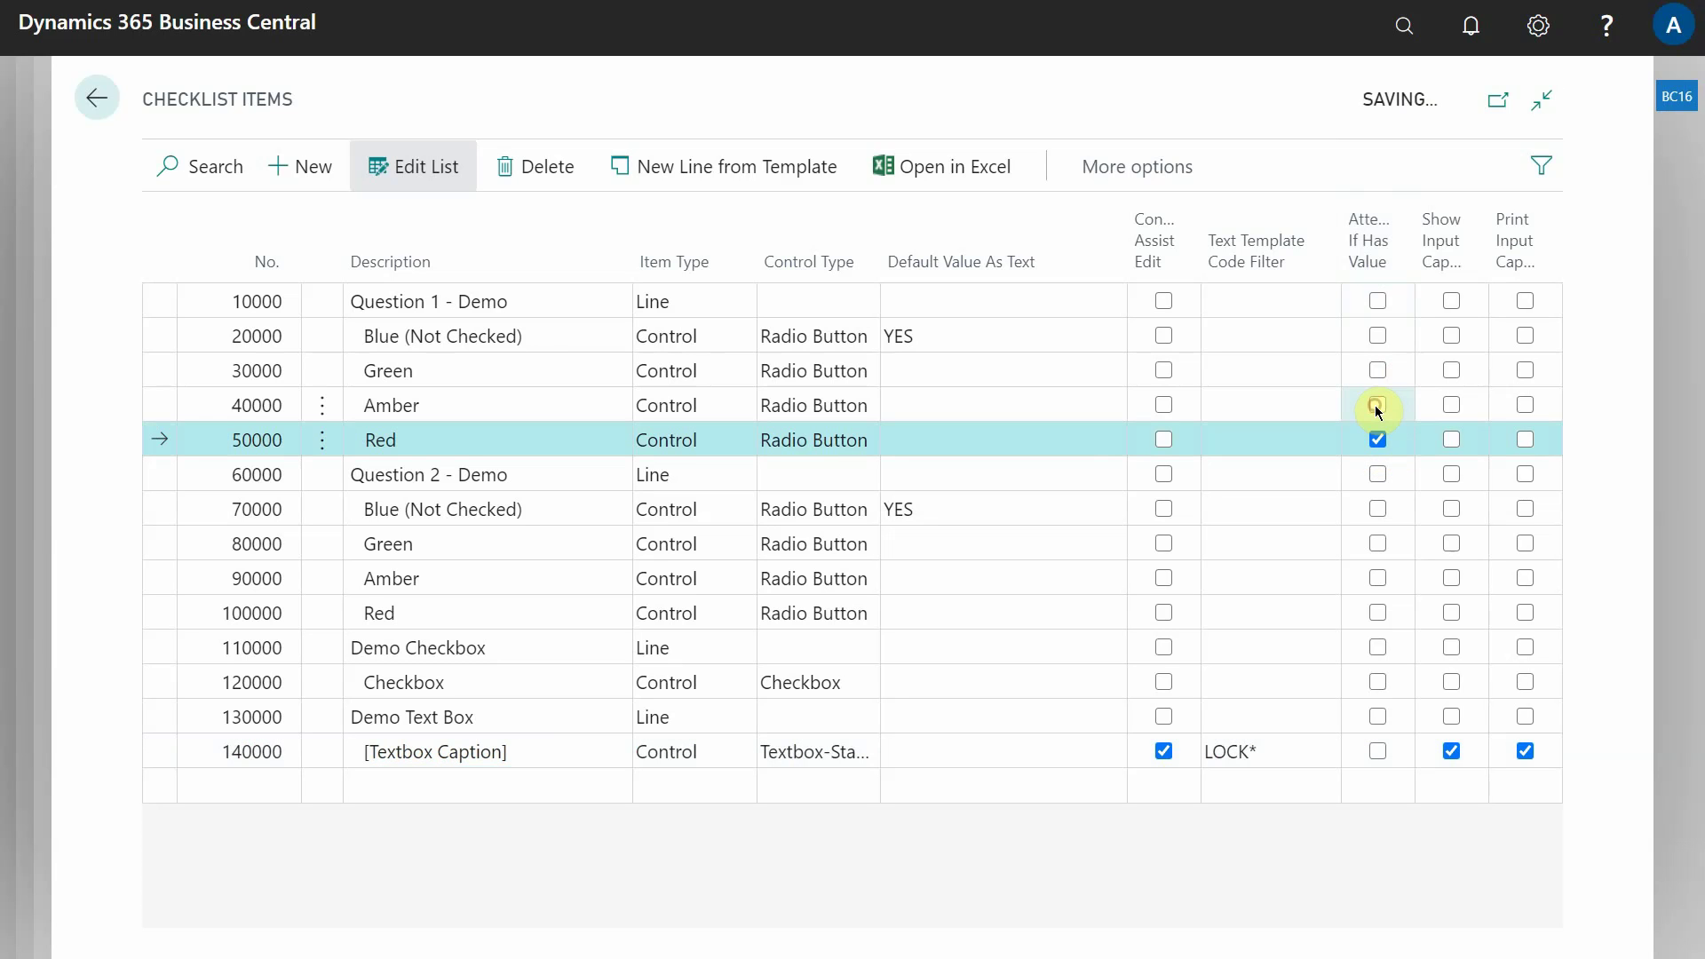
left_click(1376, 406)
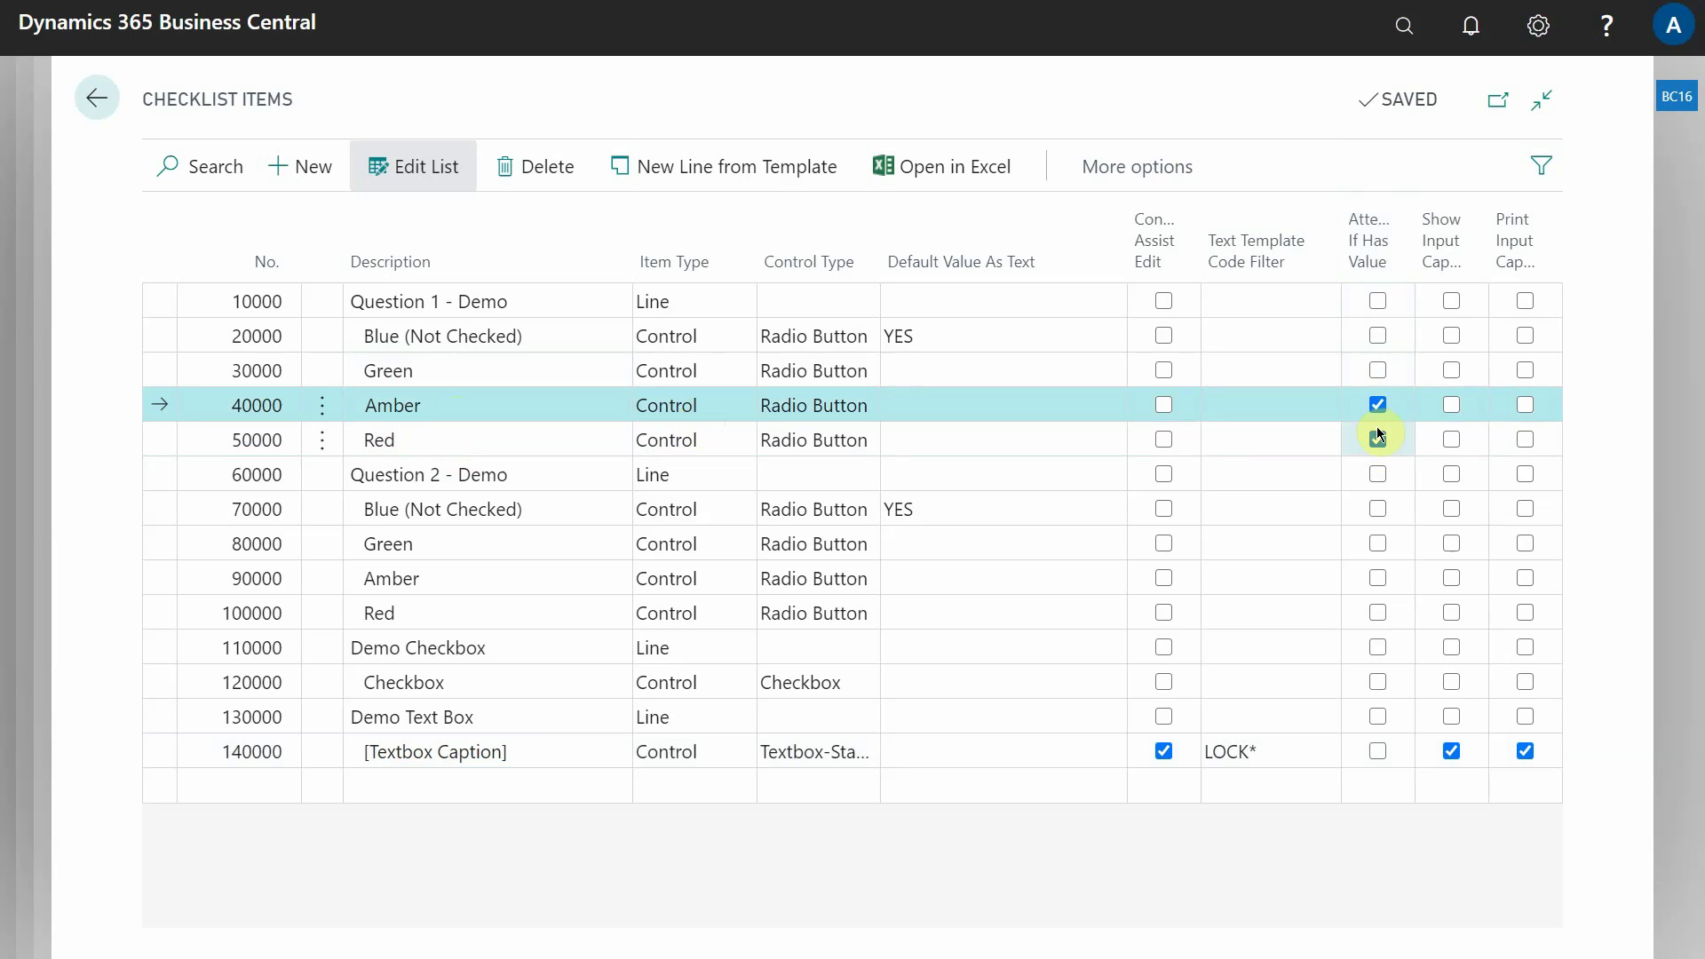
Step: Turn on Attention If Has Value for Question 2 - Demo's Amber and Red options, the textbox control and the Checkbox control
left_click(1380, 577)
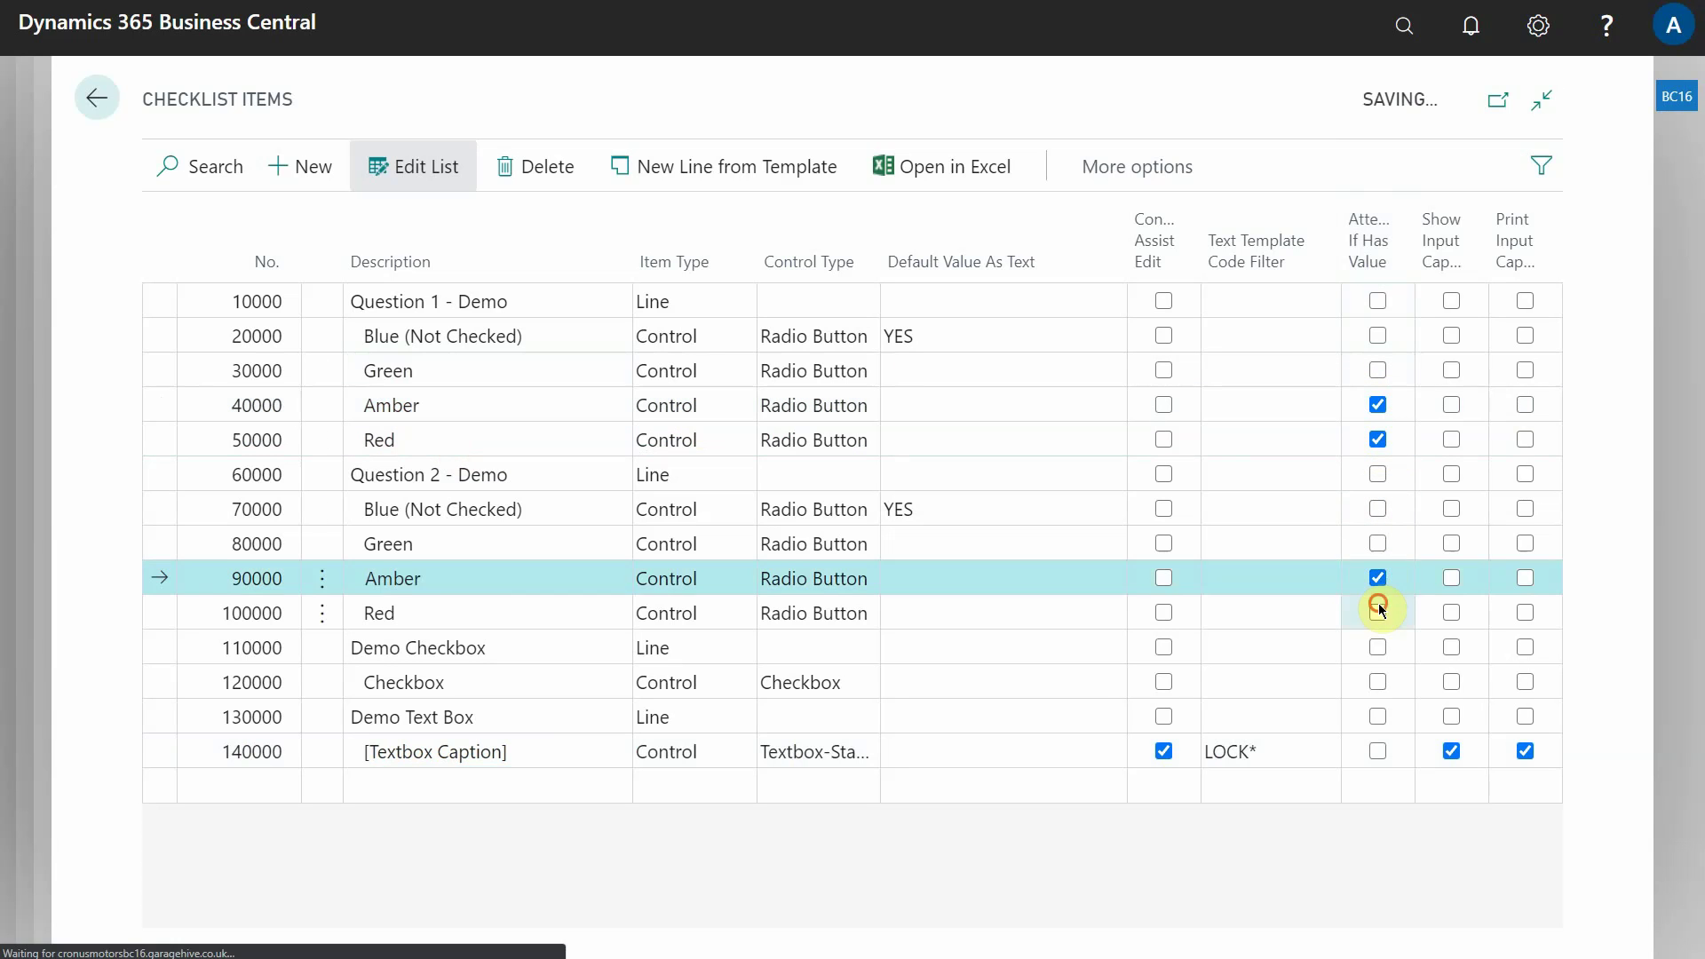
left_click(1379, 612)
left_click(1379, 752)
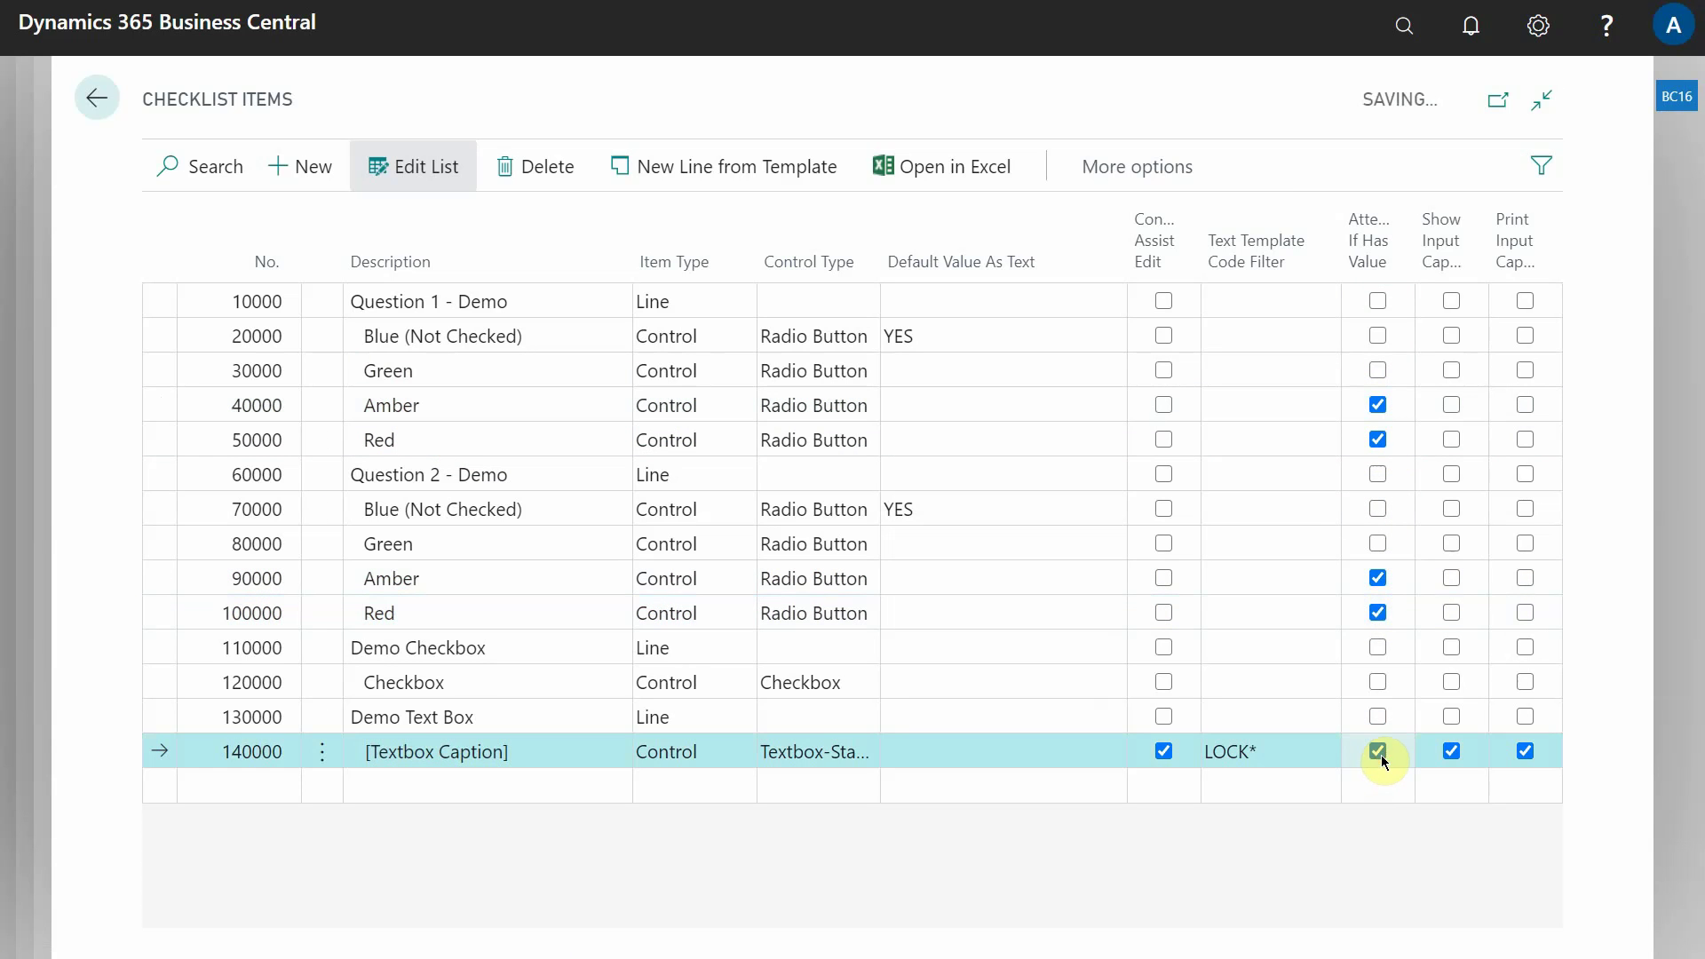
left_click(1377, 684)
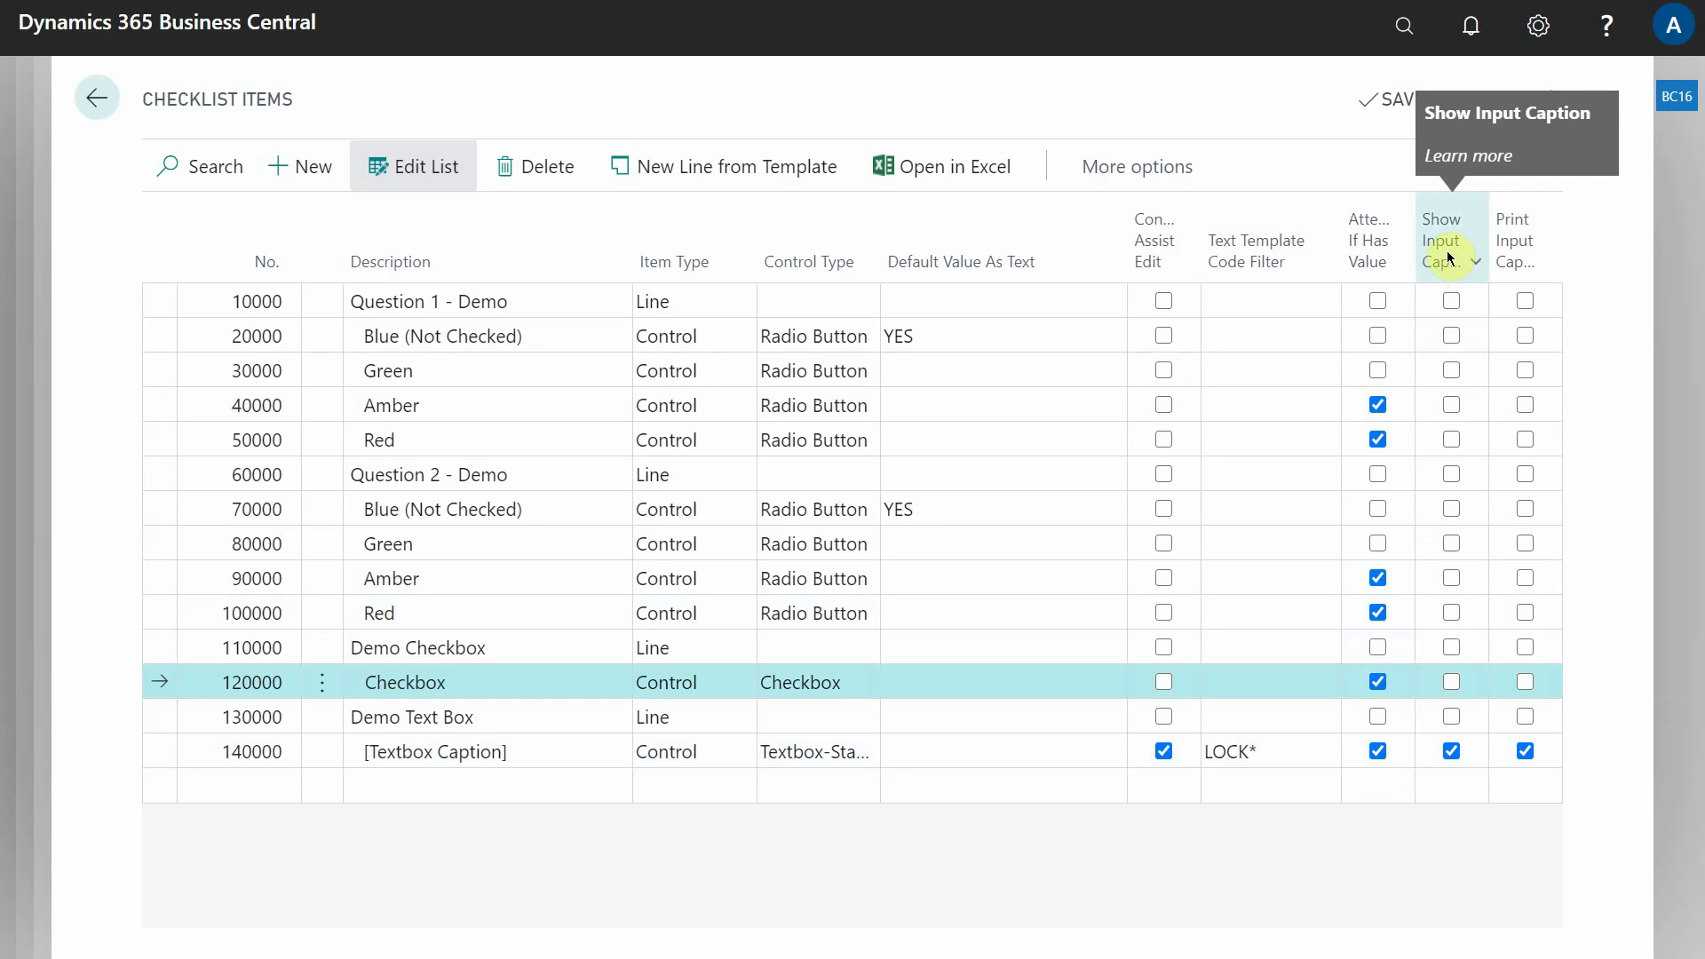
Step: Replace the textbox control's placeholder caption with "You must always input text here"
left_click(495, 751)
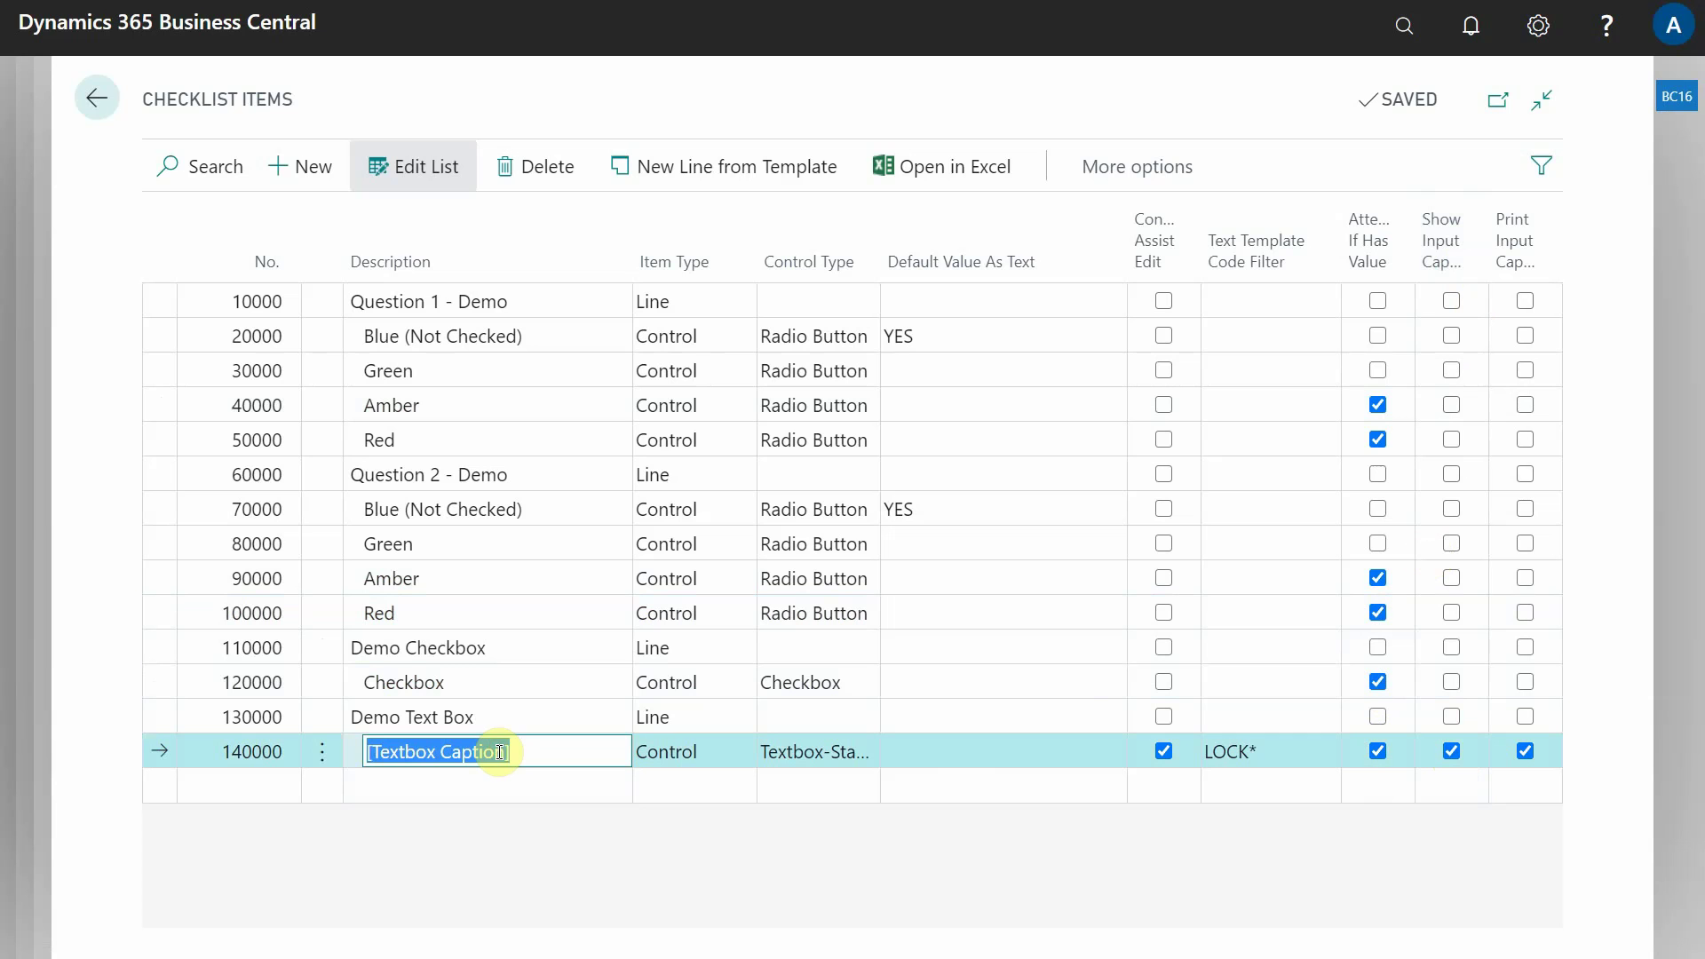
left_click(499, 752)
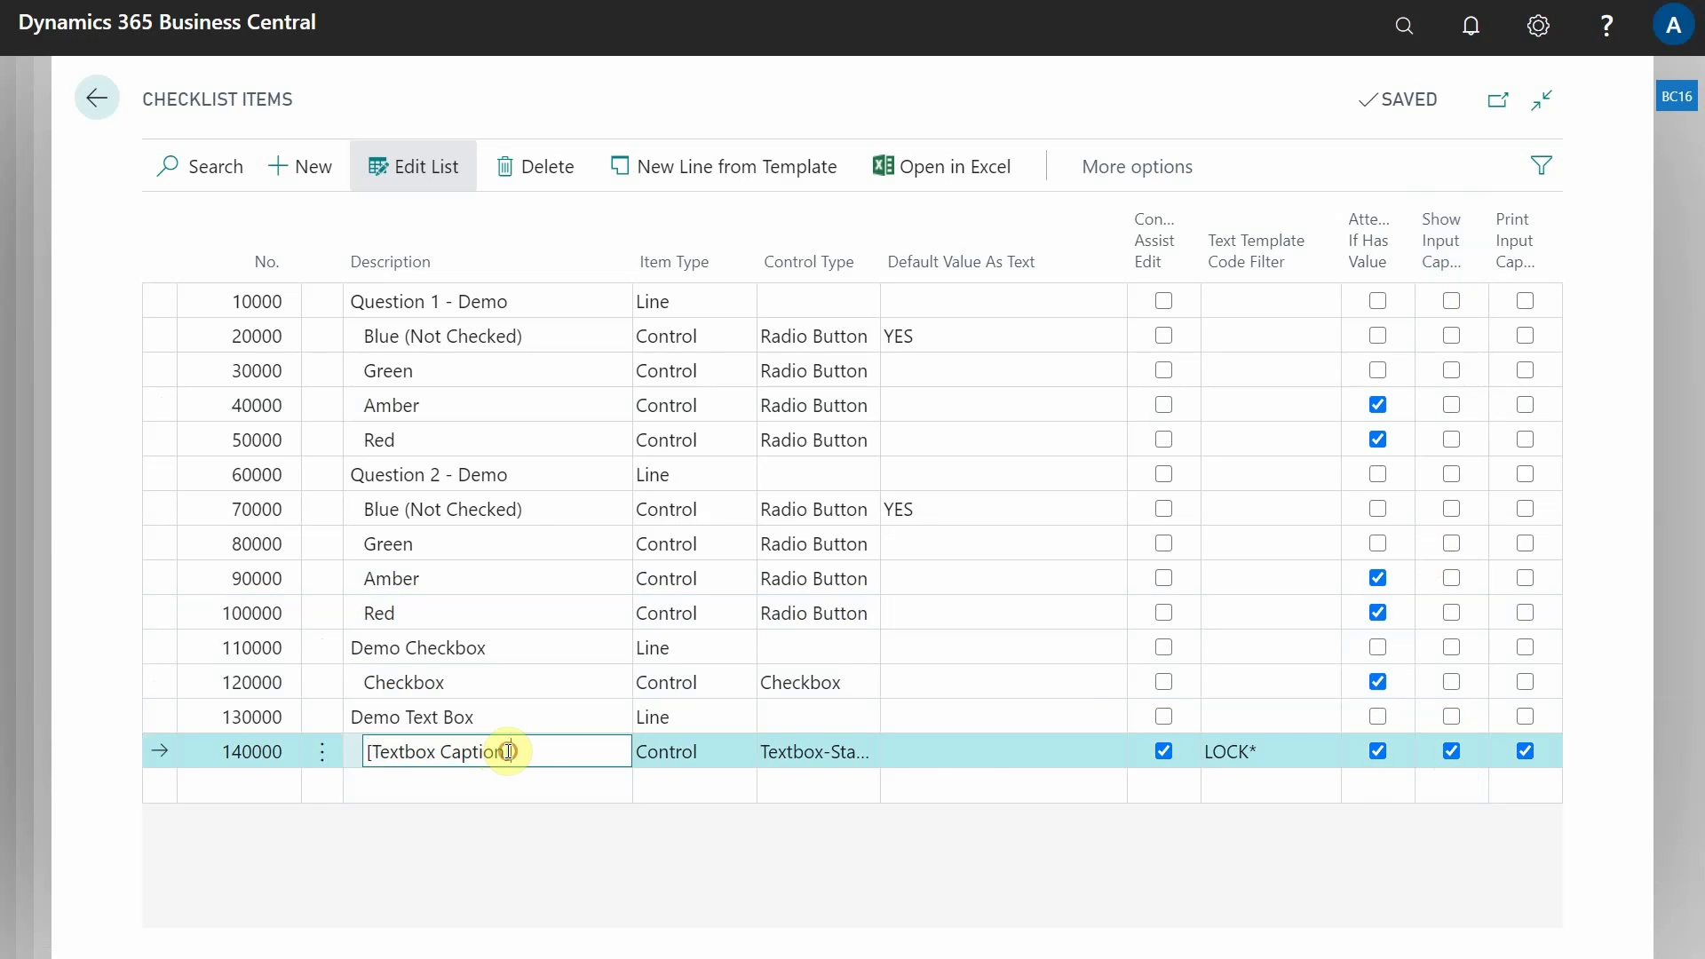
left_click_drag(513, 752, 363, 741)
type("M")
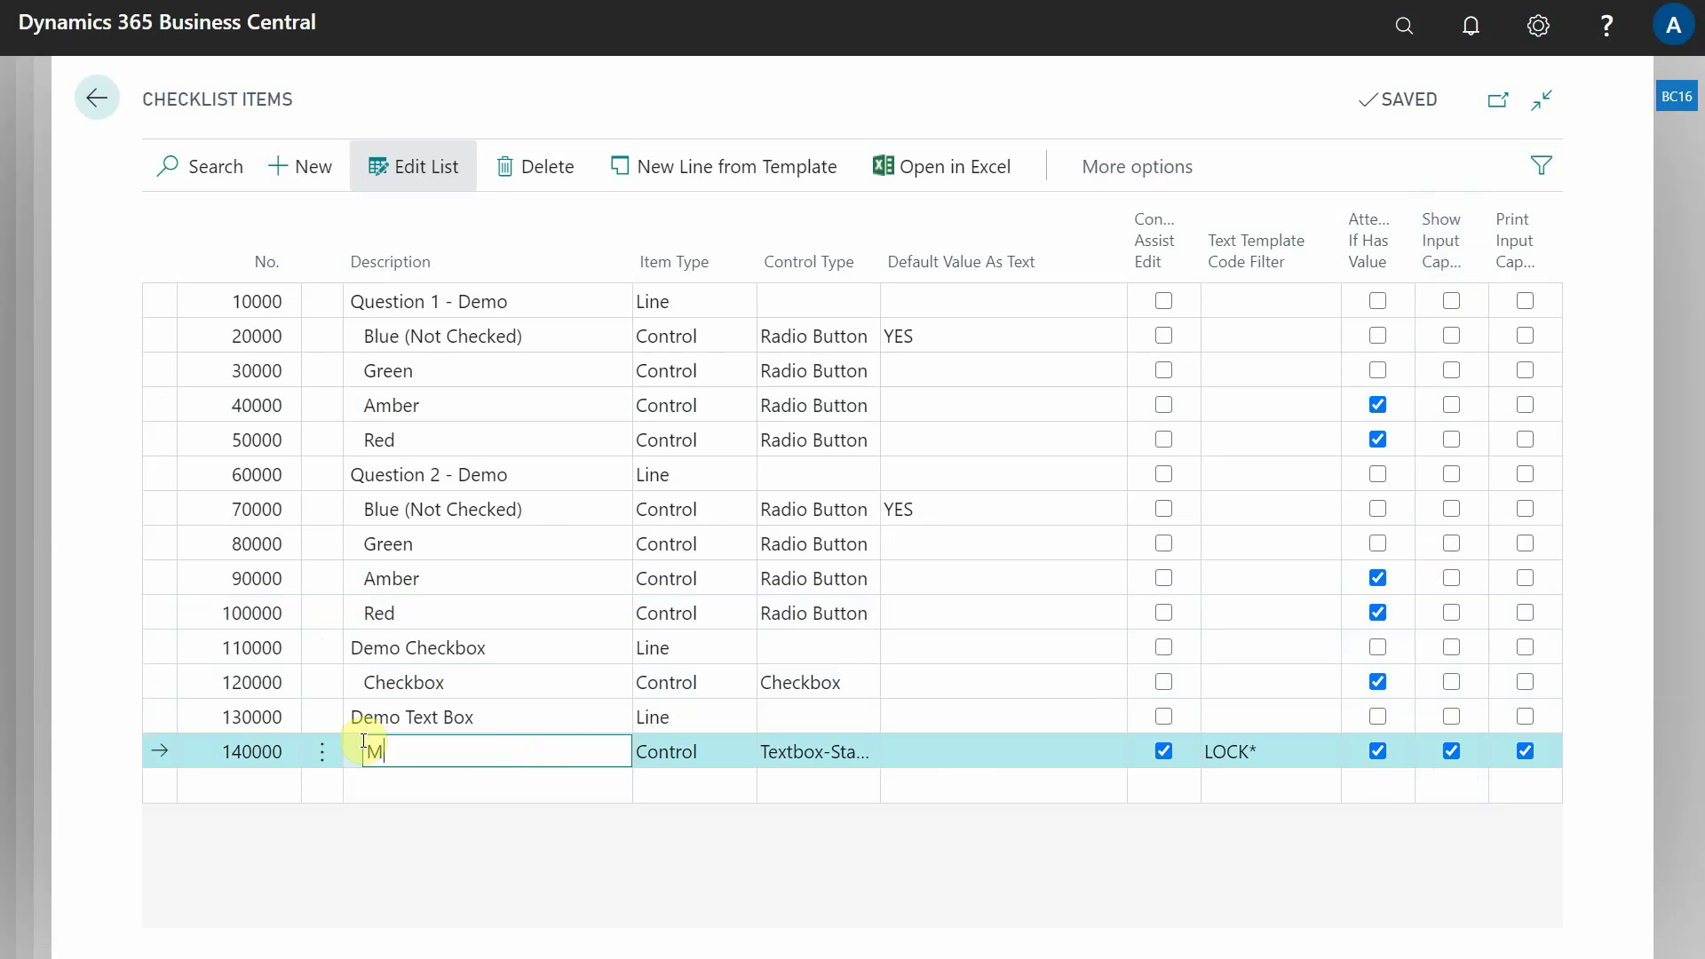
type("You must always input text her")
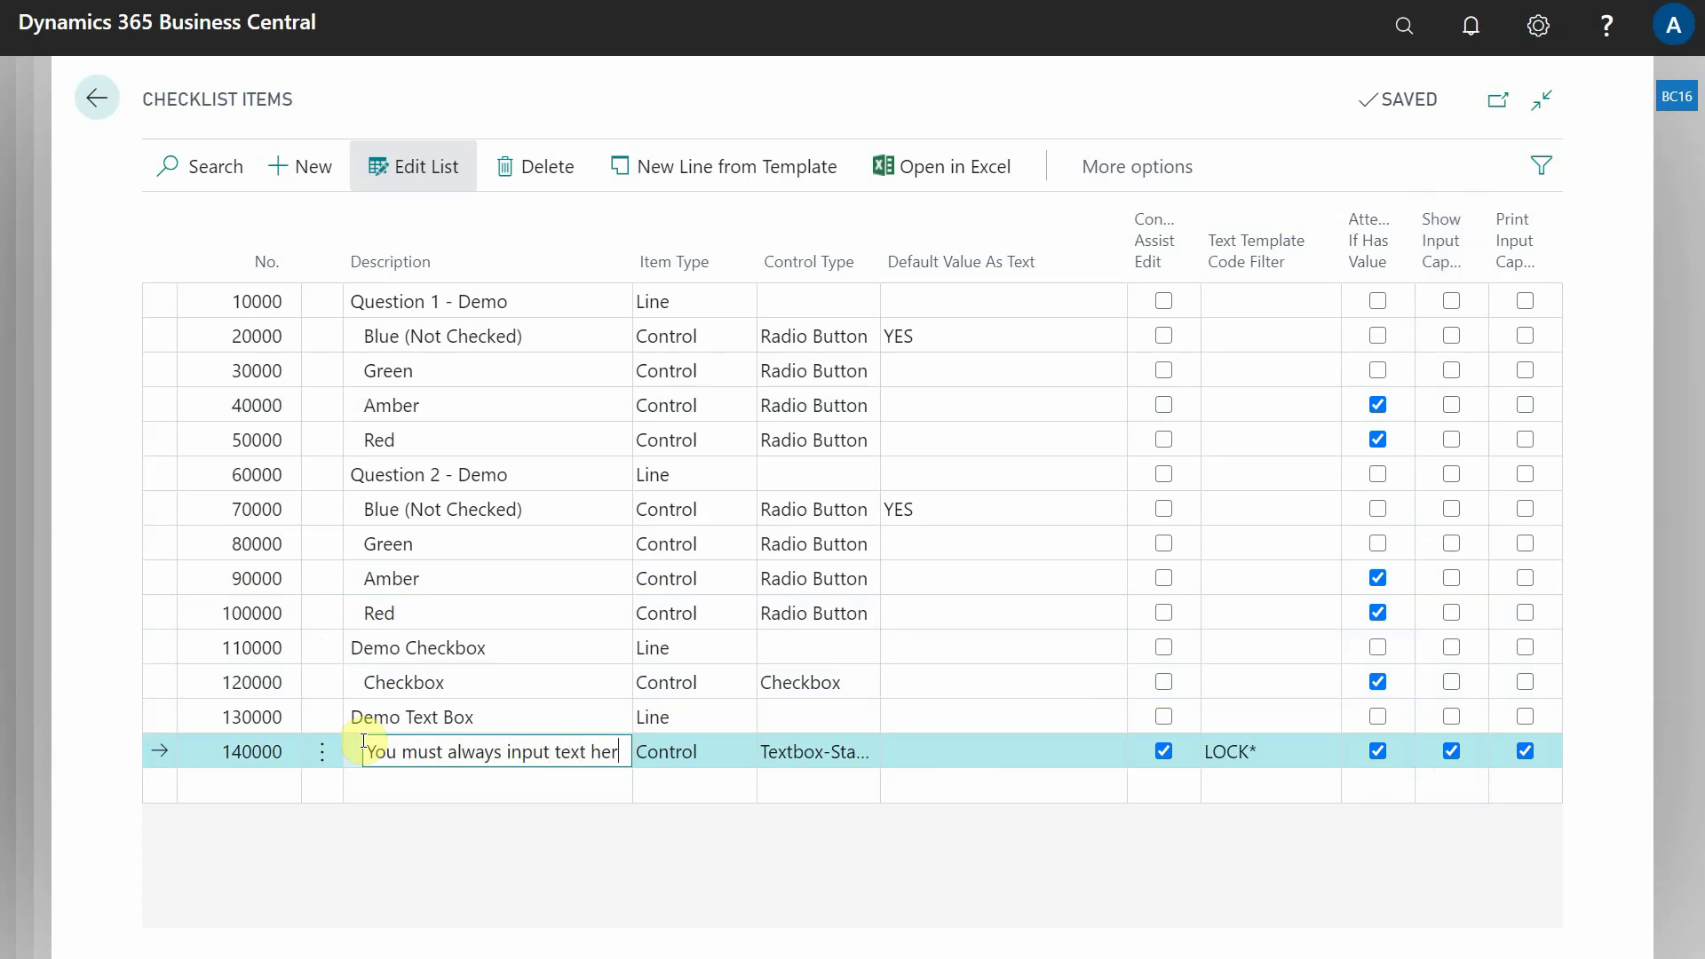
type("e")
key("Tab")
left_click(371, 751)
left_click_drag(373, 751, 643, 762)
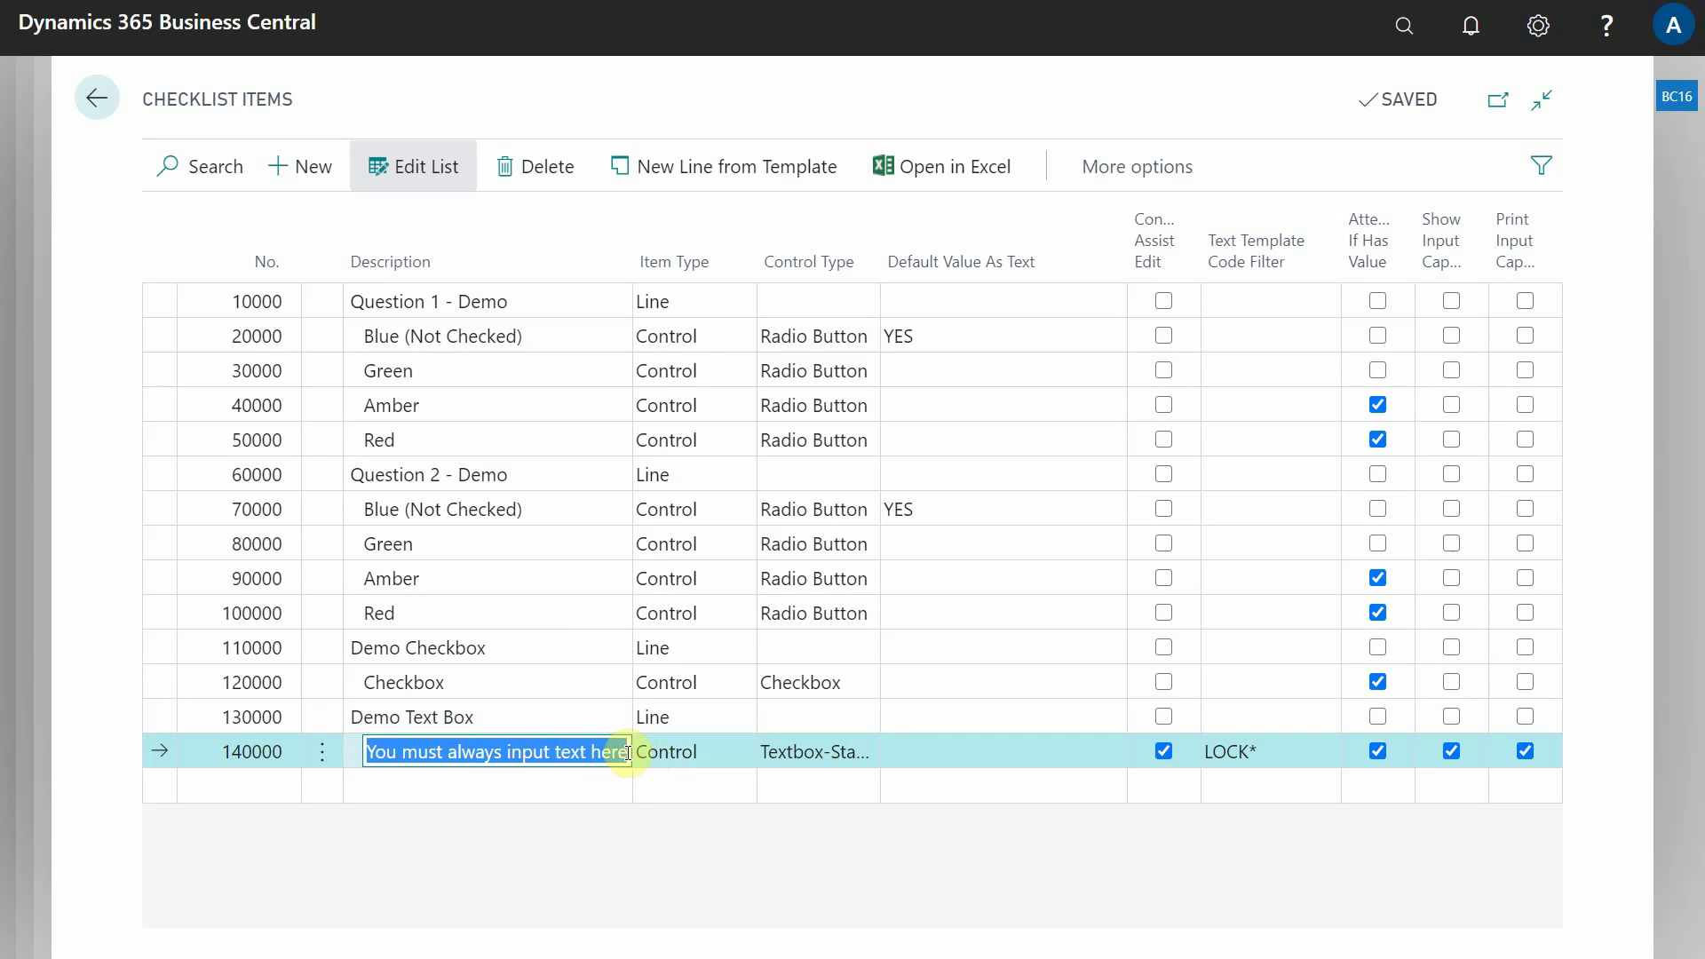
left_click(622, 751)
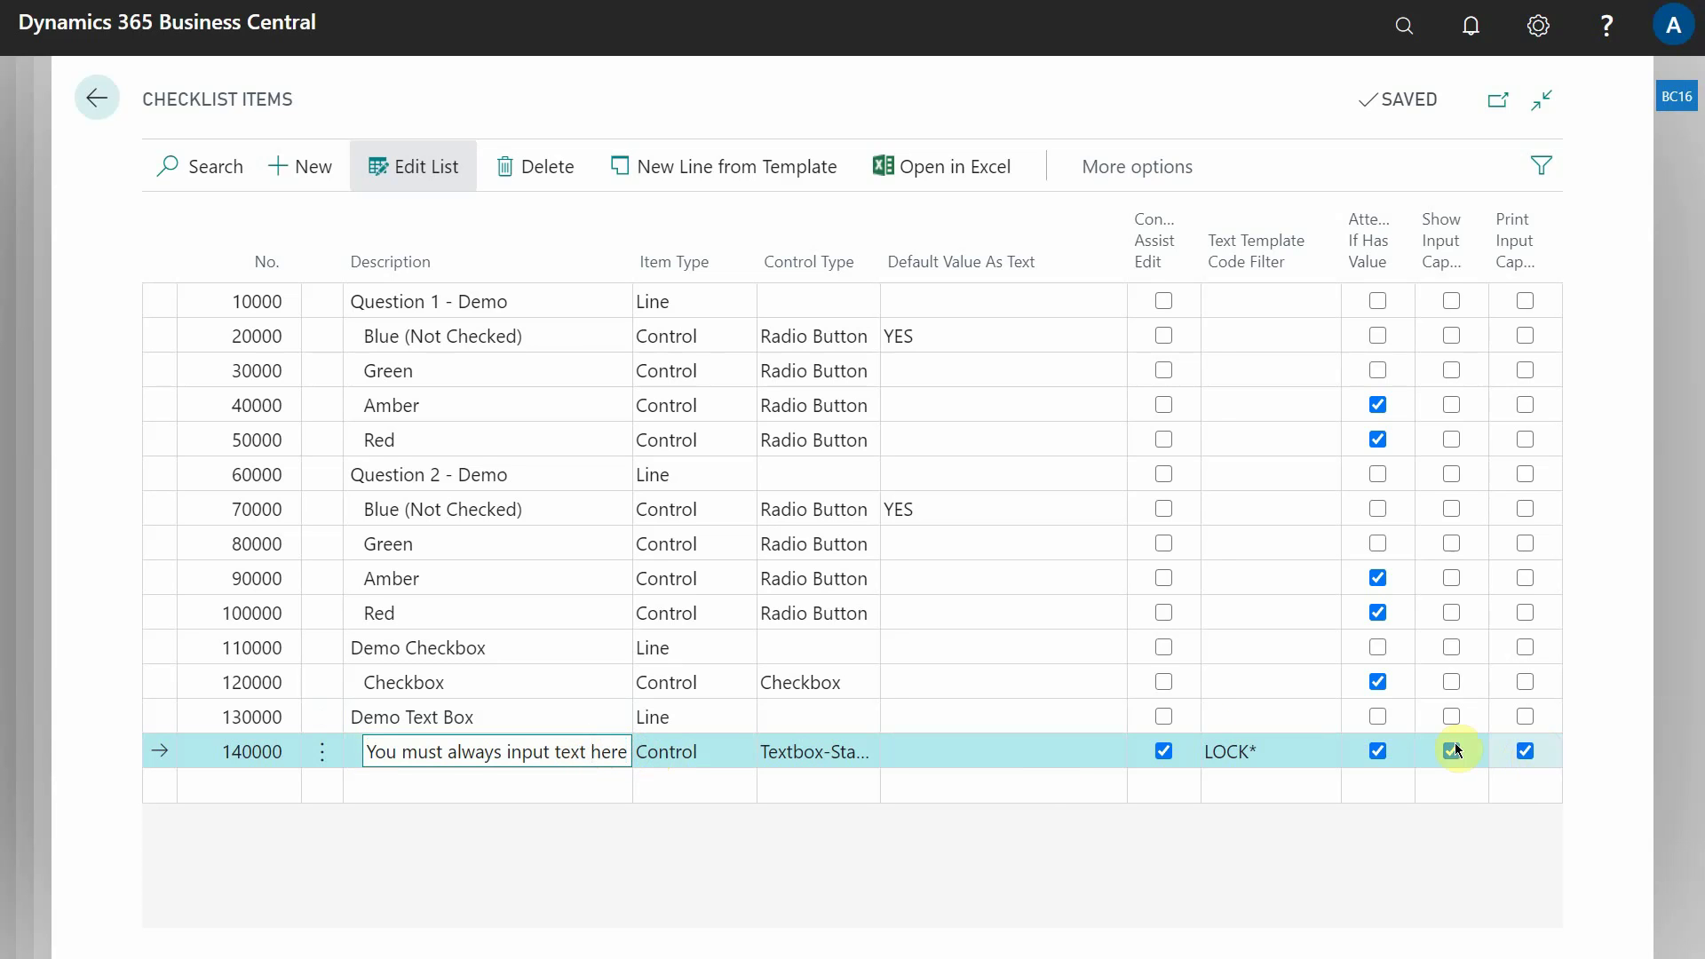
Step: Turn off Print Input Caption for the Demo Text Box question's textbox control
left_click_drag(555, 751, 373, 751)
left_click(506, 751)
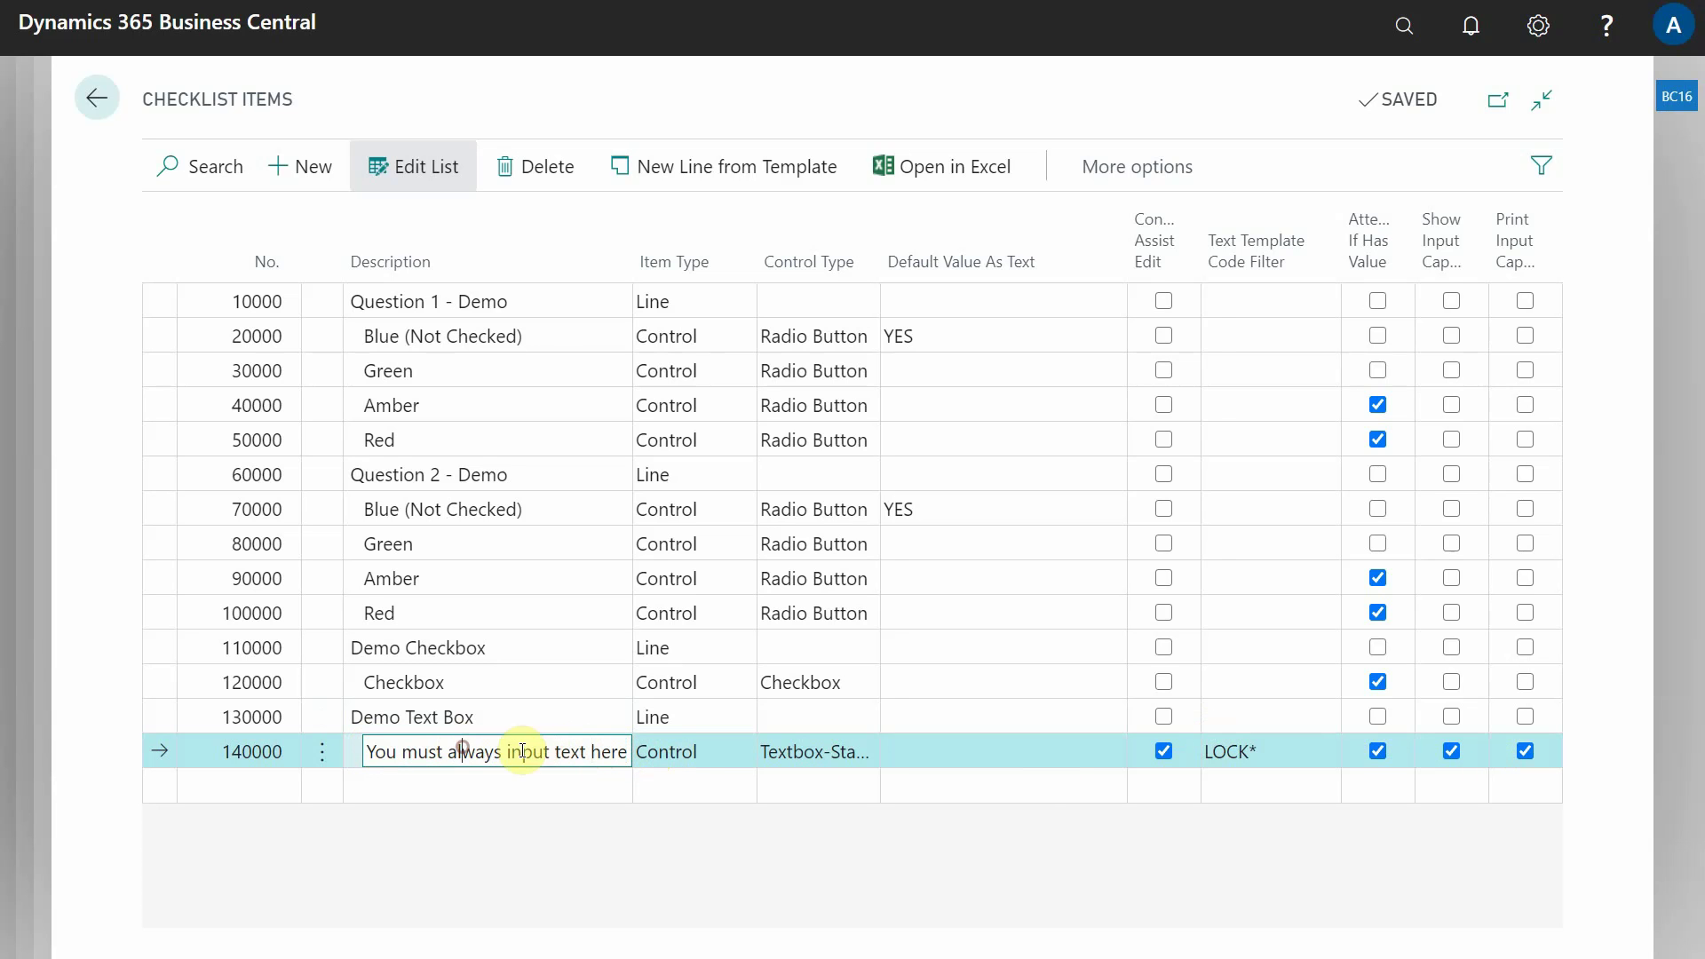
left_click(1521, 754)
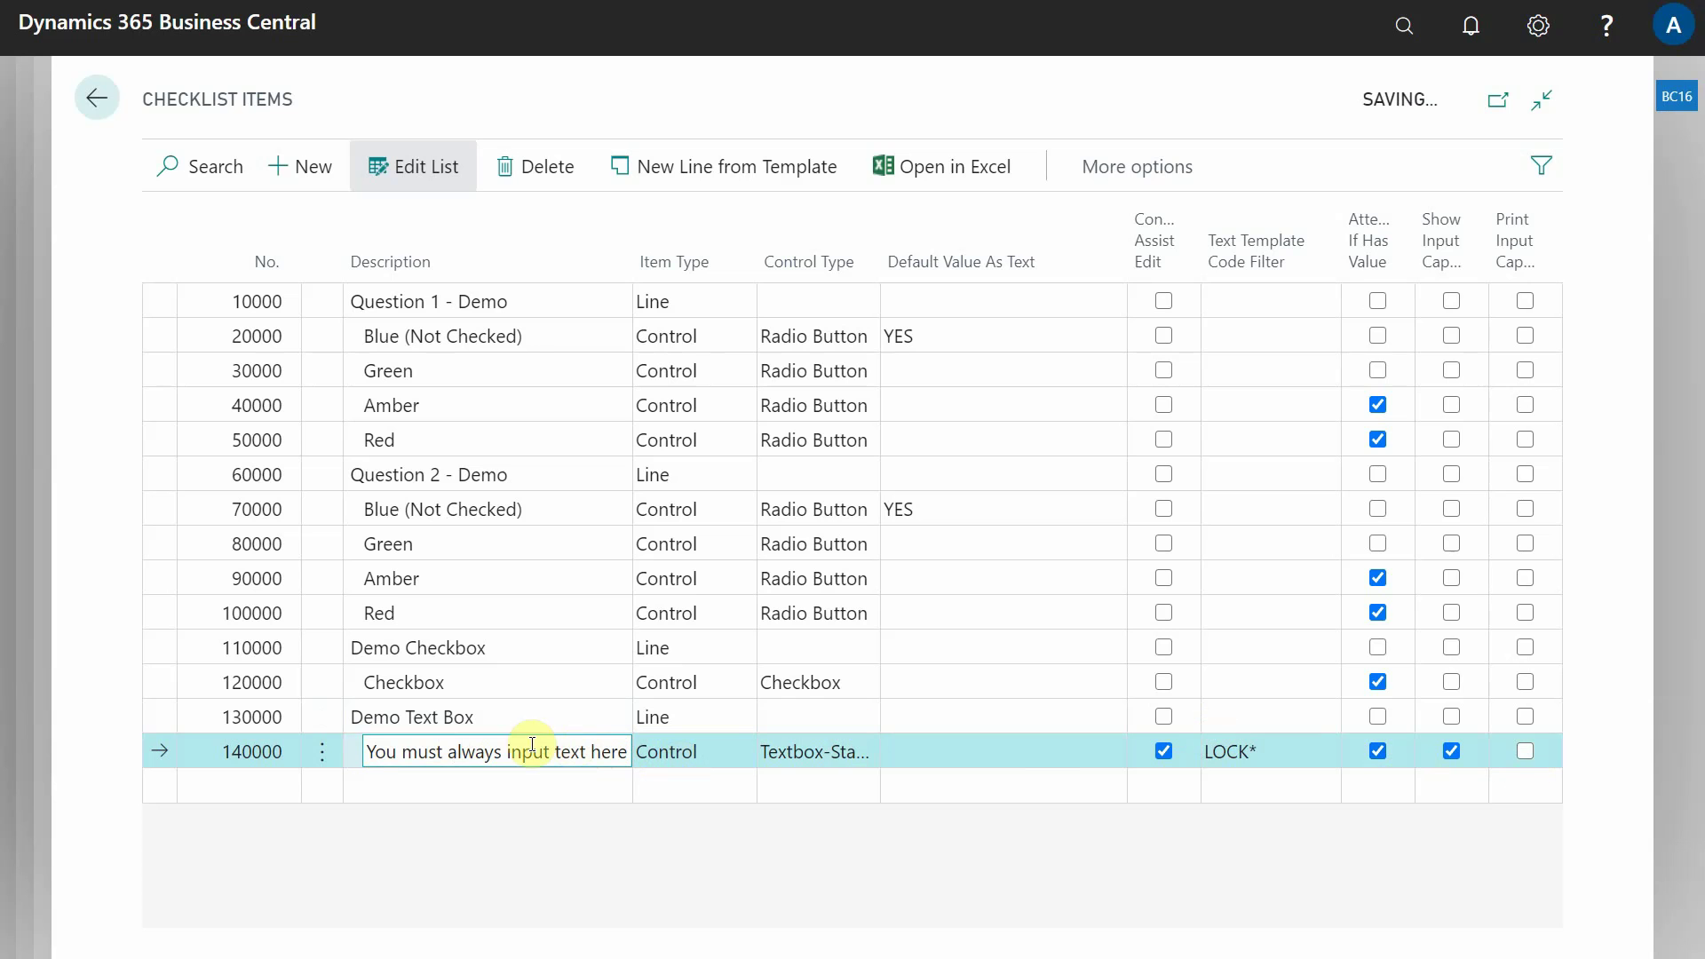
Step: Add another question from the Textbox line template and name its line "Demo Text 2 Box"
left_click(704, 170)
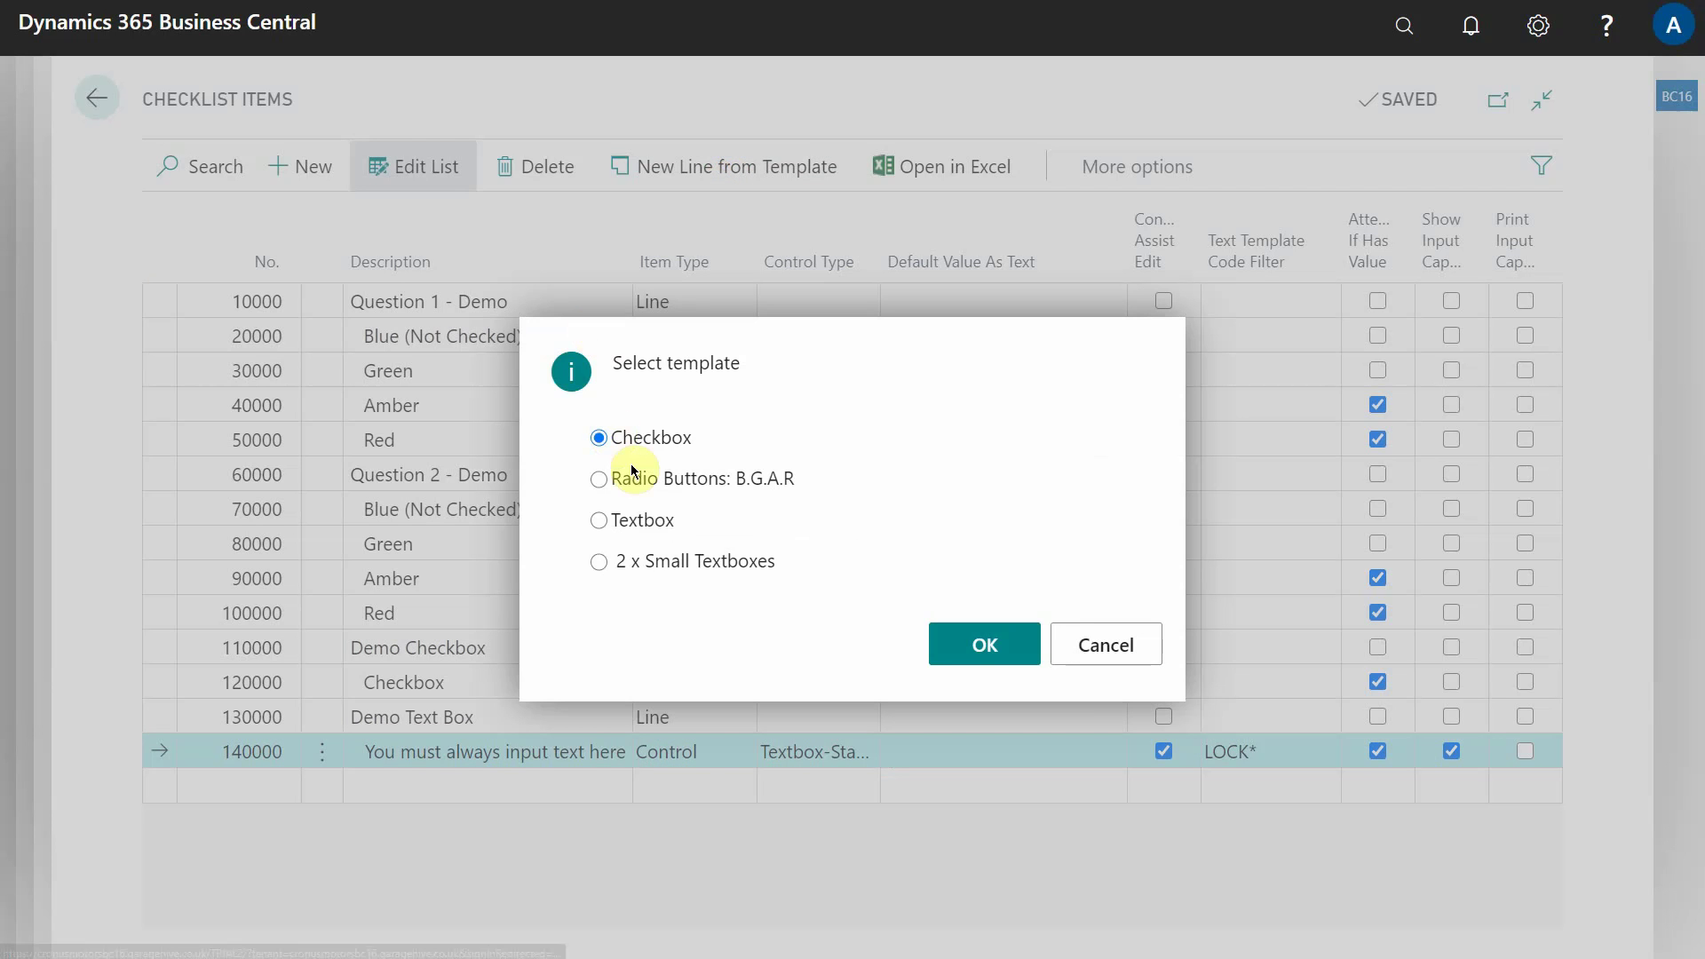
left_click(643, 522)
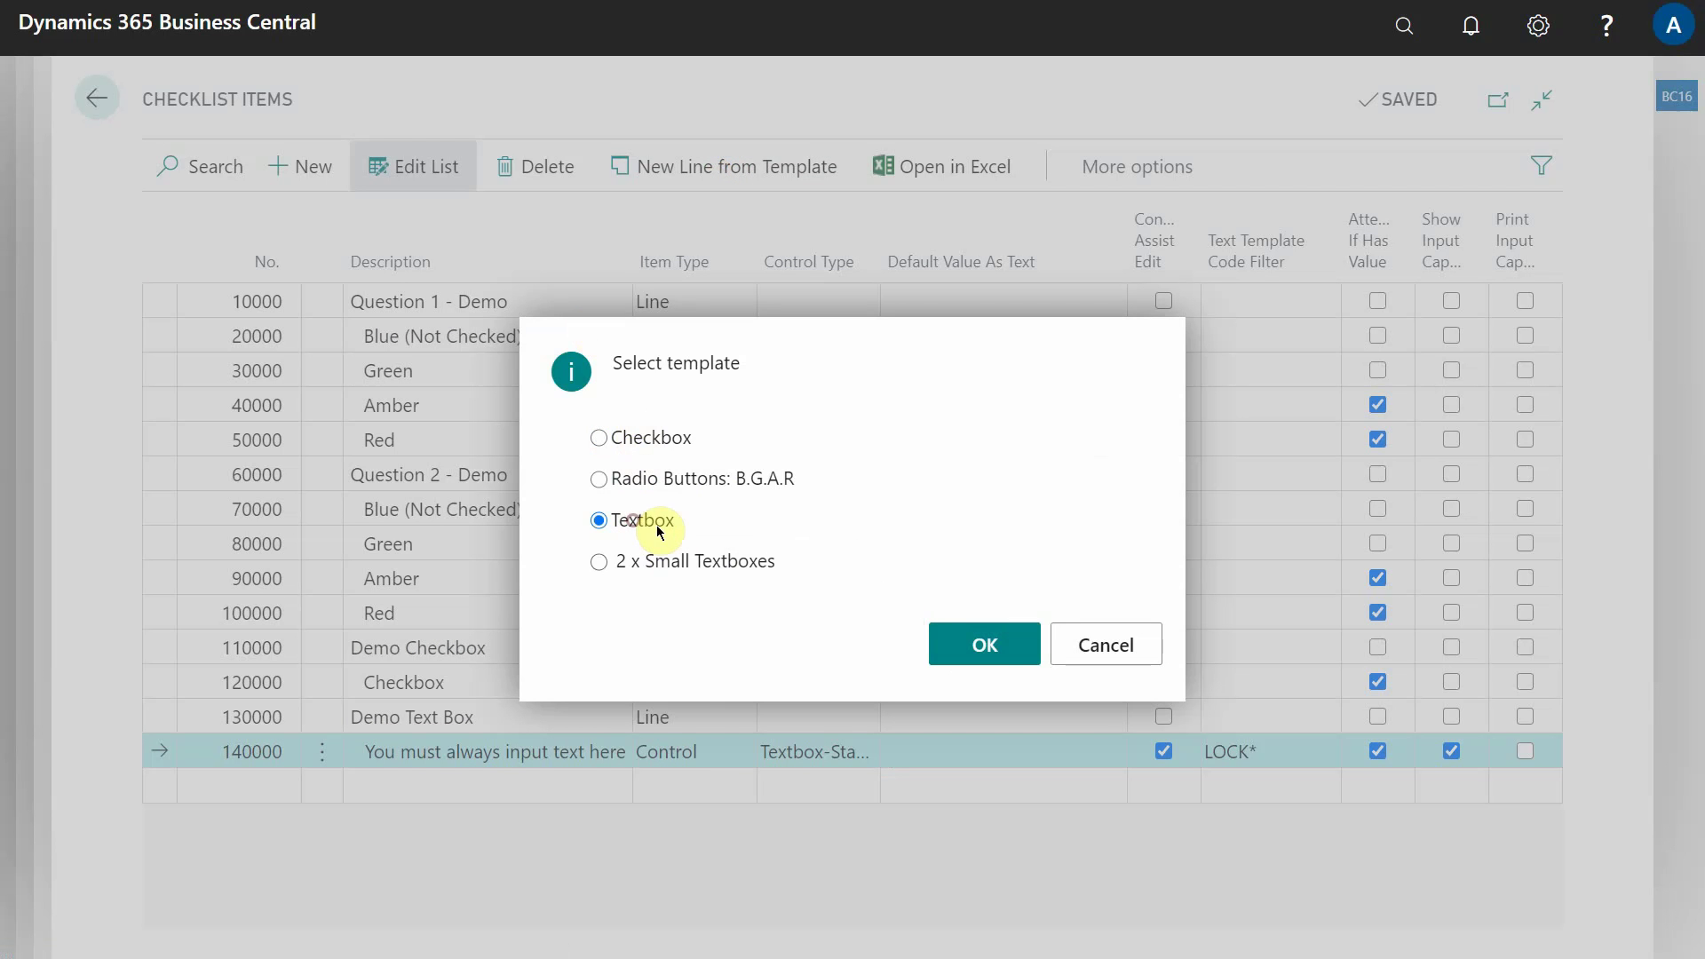
left_click(932, 652)
left_click(473, 786)
type("Demo Text 2 Box")
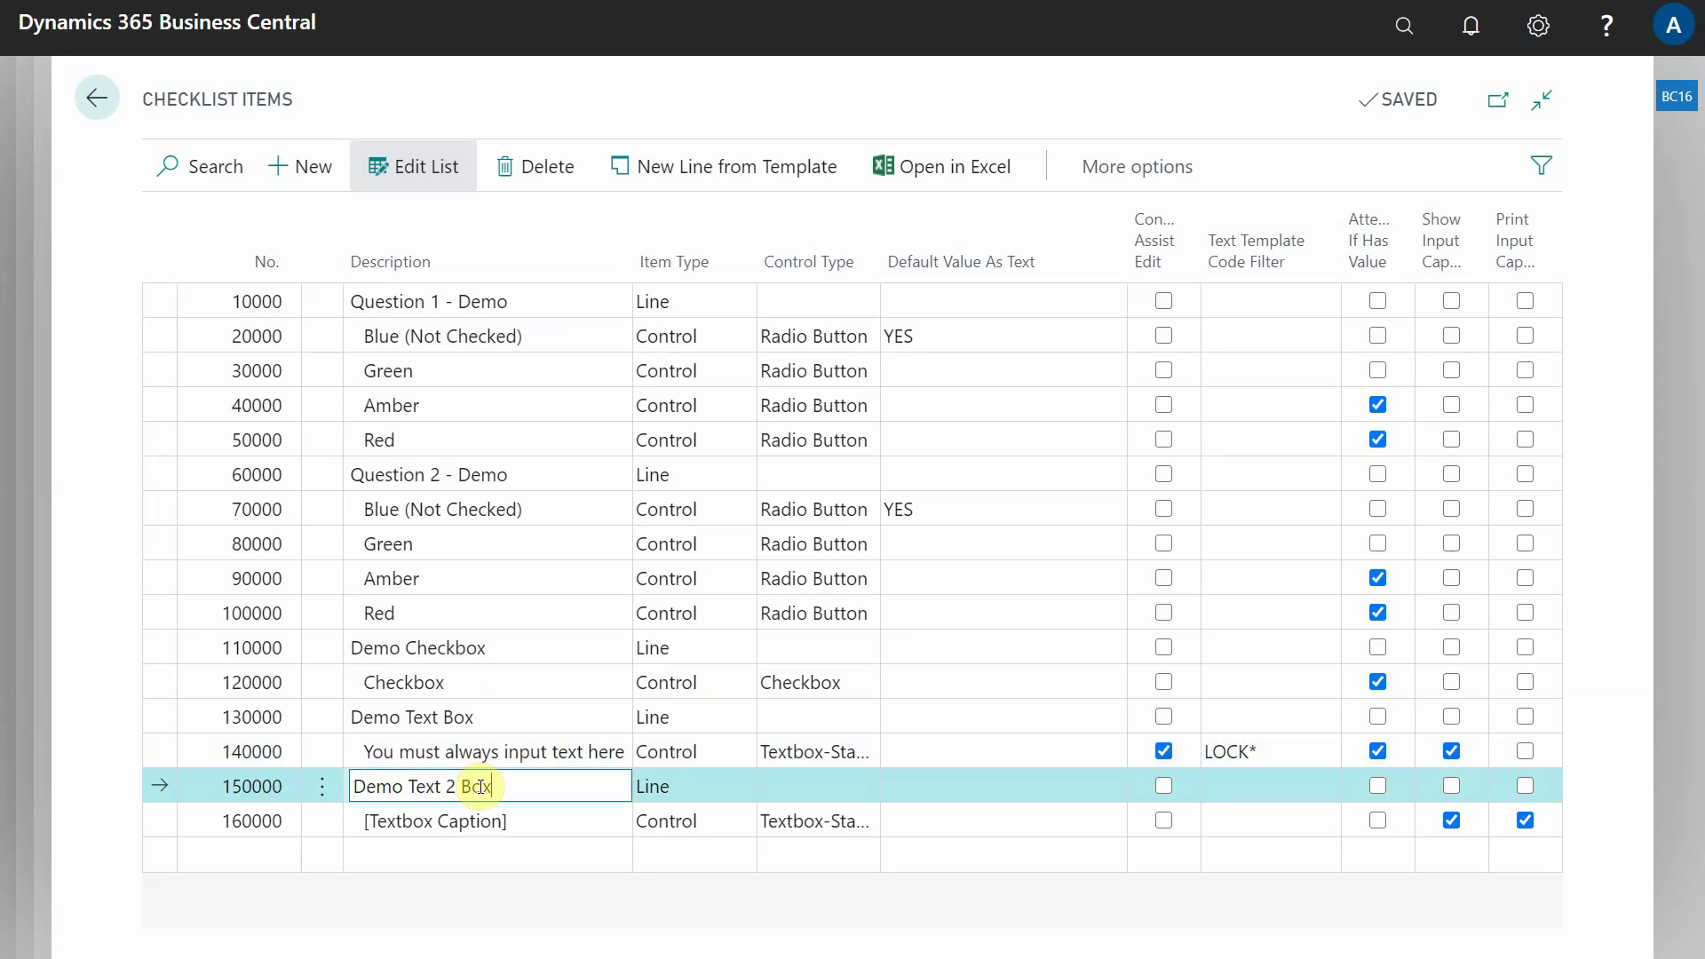
Step: Set the caption of the textbox control under Demo Text 2 Box to "This is for the customer"
key("Down")
type("Thi")
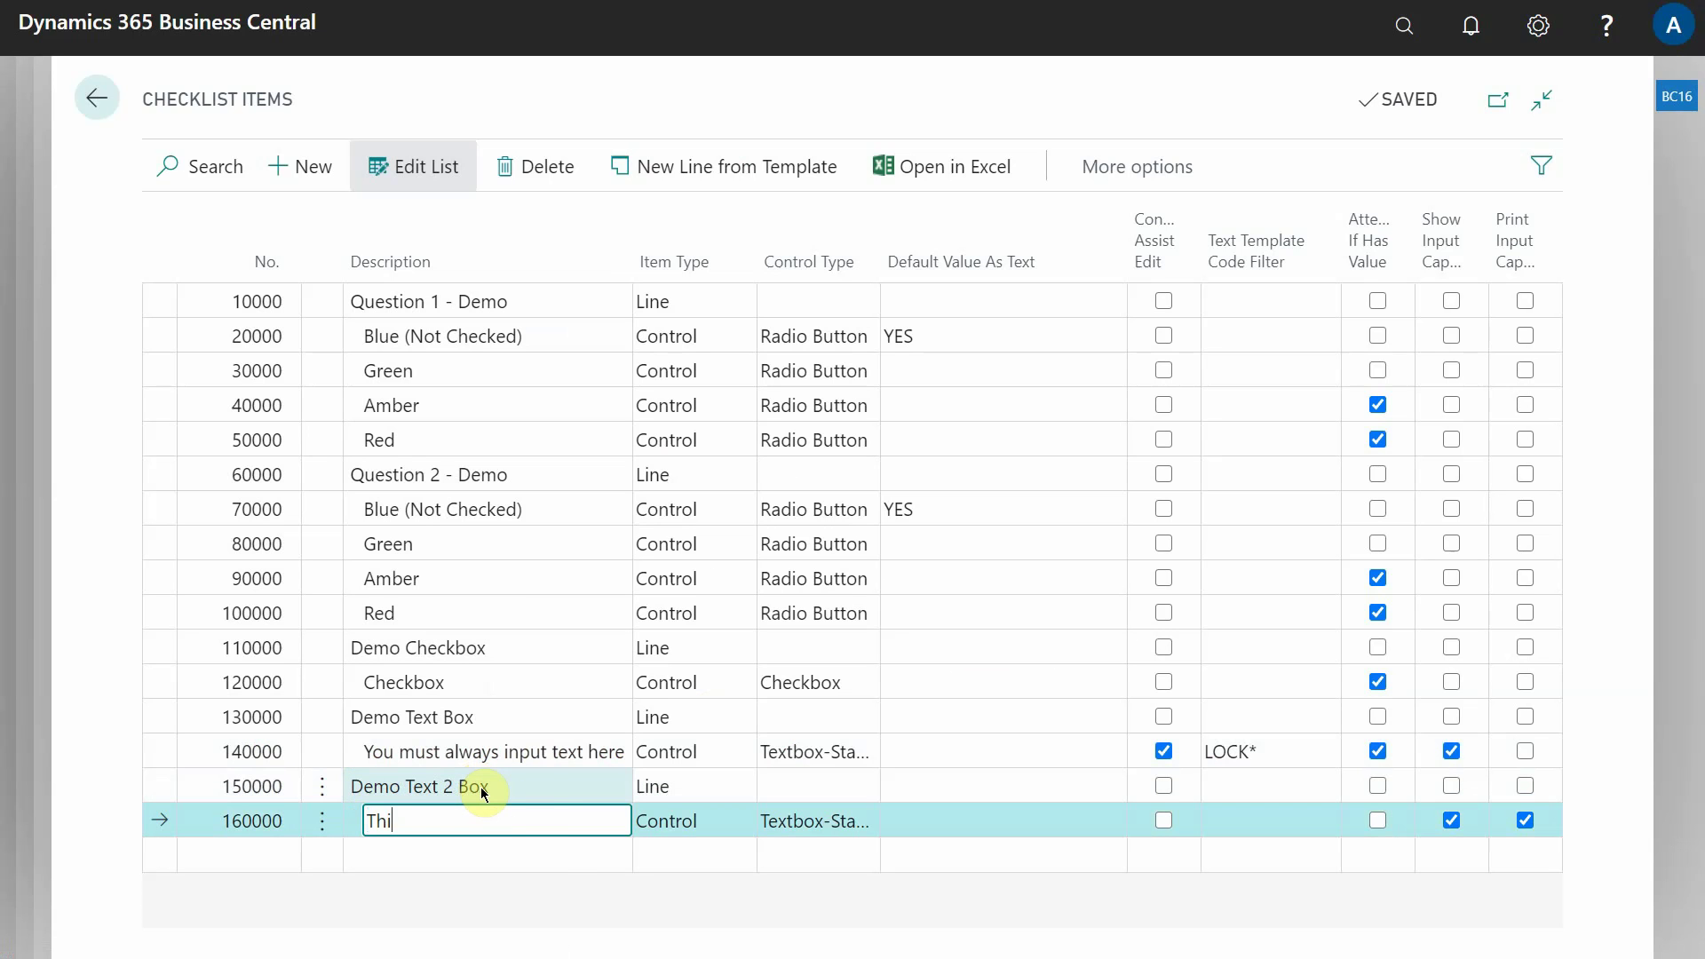
type("s is for the customer")
key("Tab")
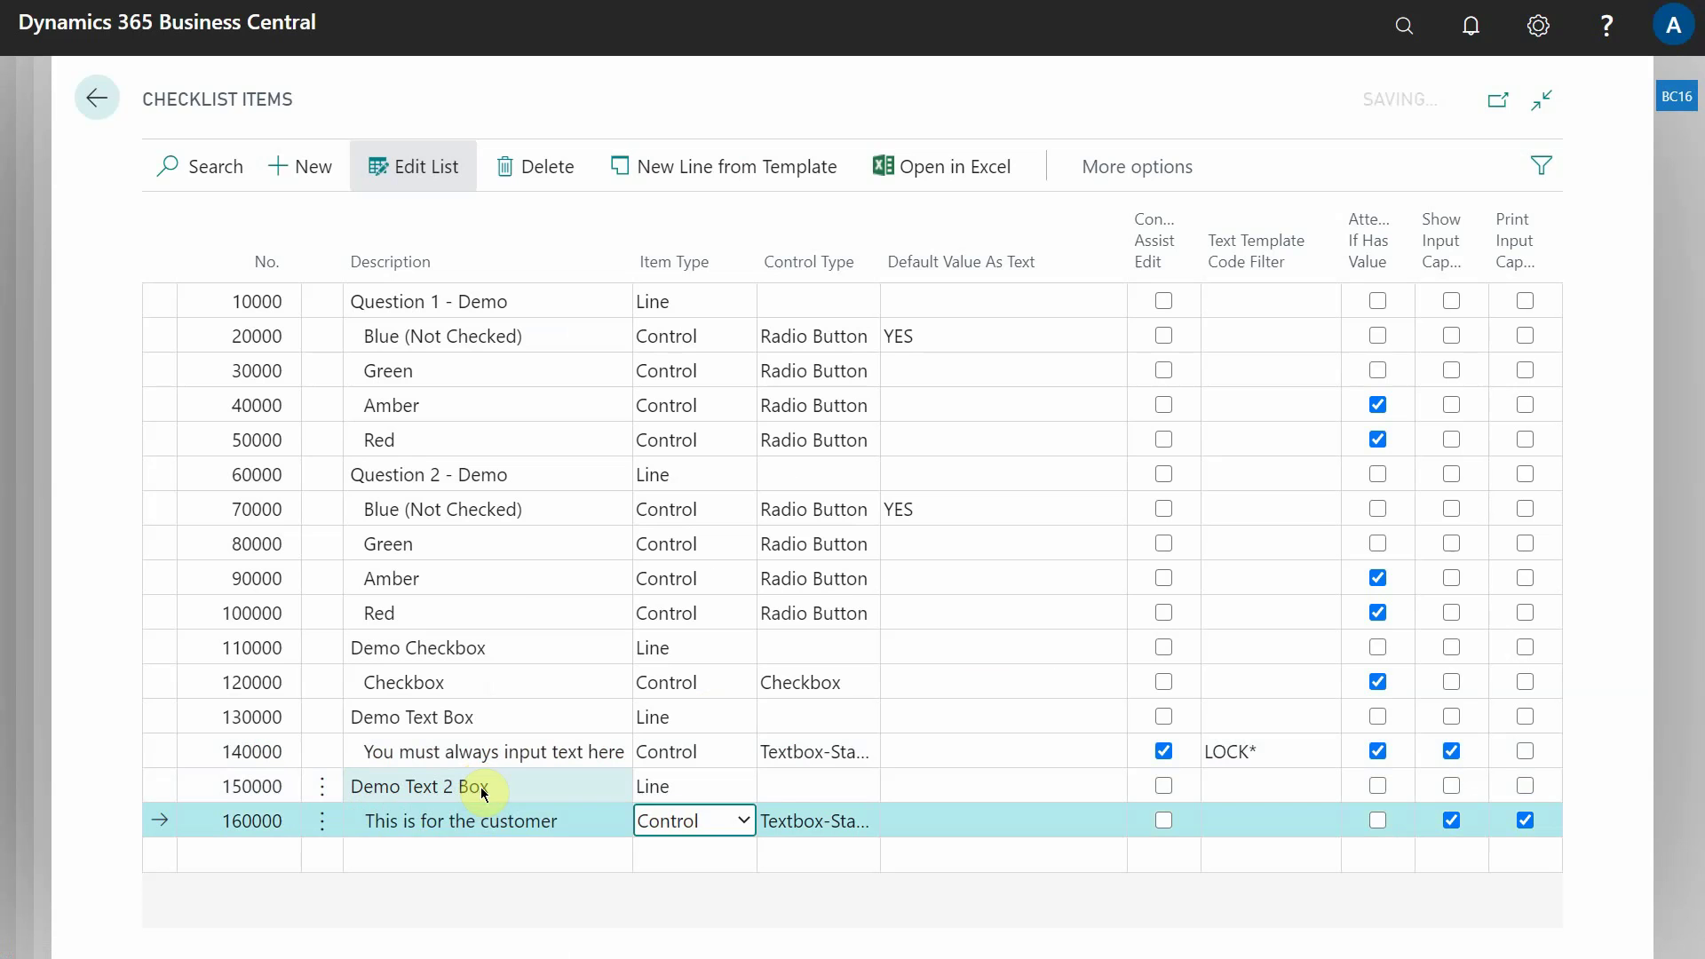
key("shift+Tab")
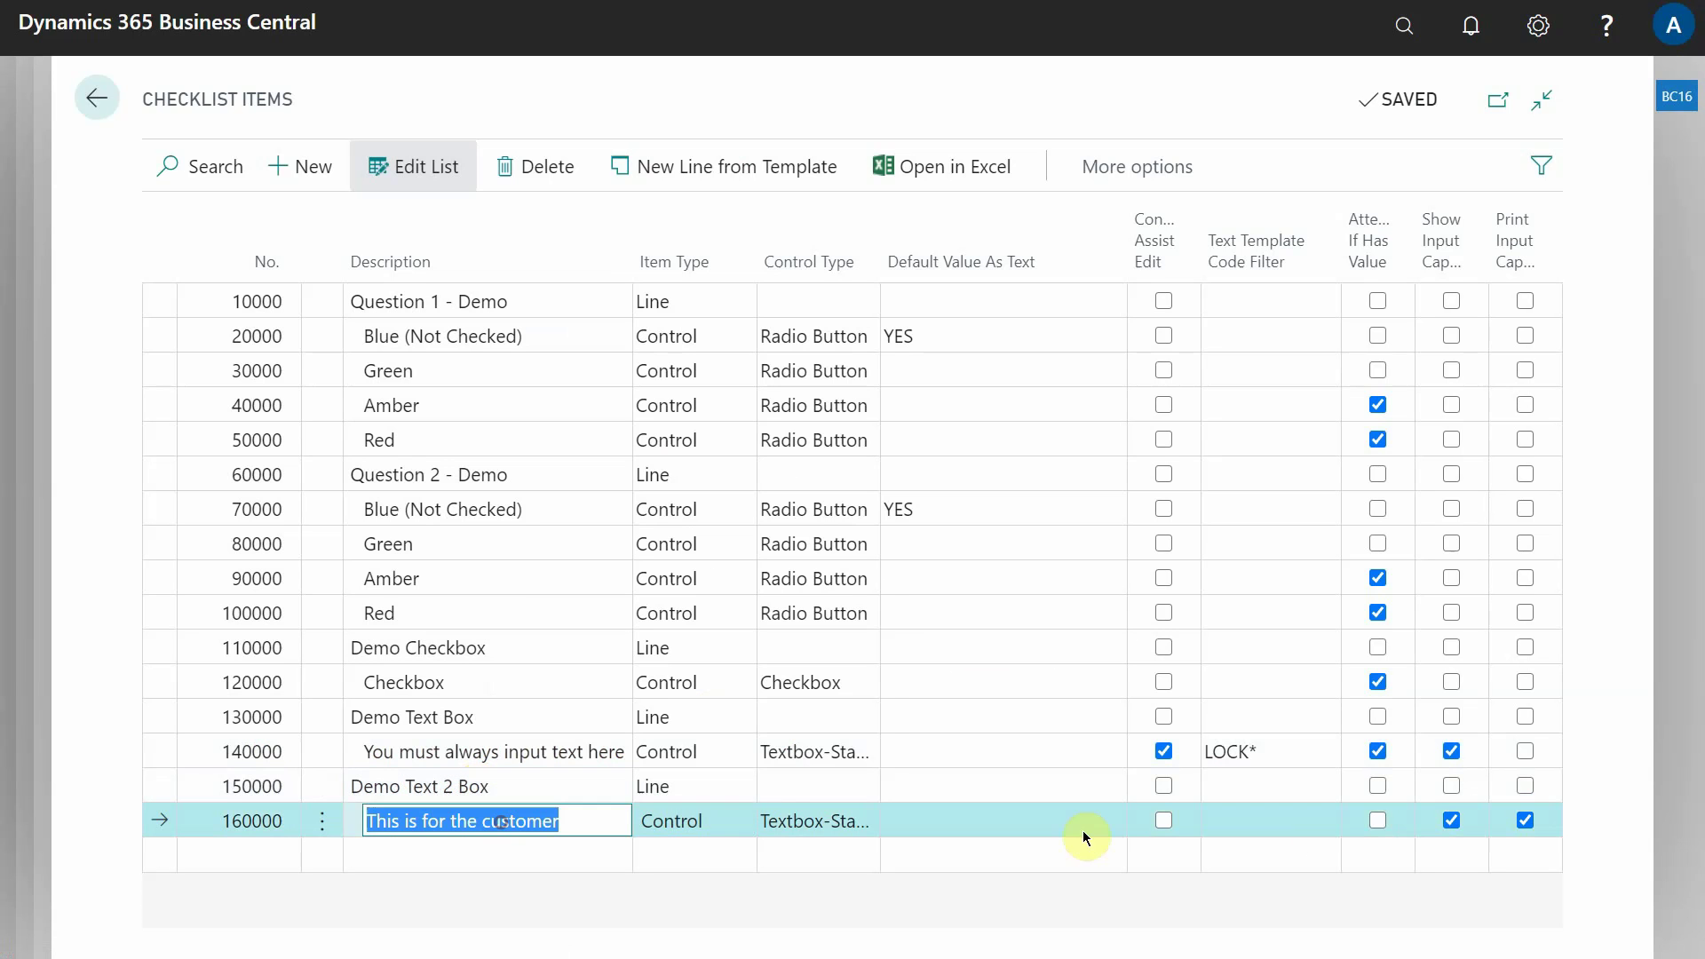
Step: Turn off Show Input Caption for the "This is for the customer" textbox control, keeping Print Input Caption on
left_click(1452, 823)
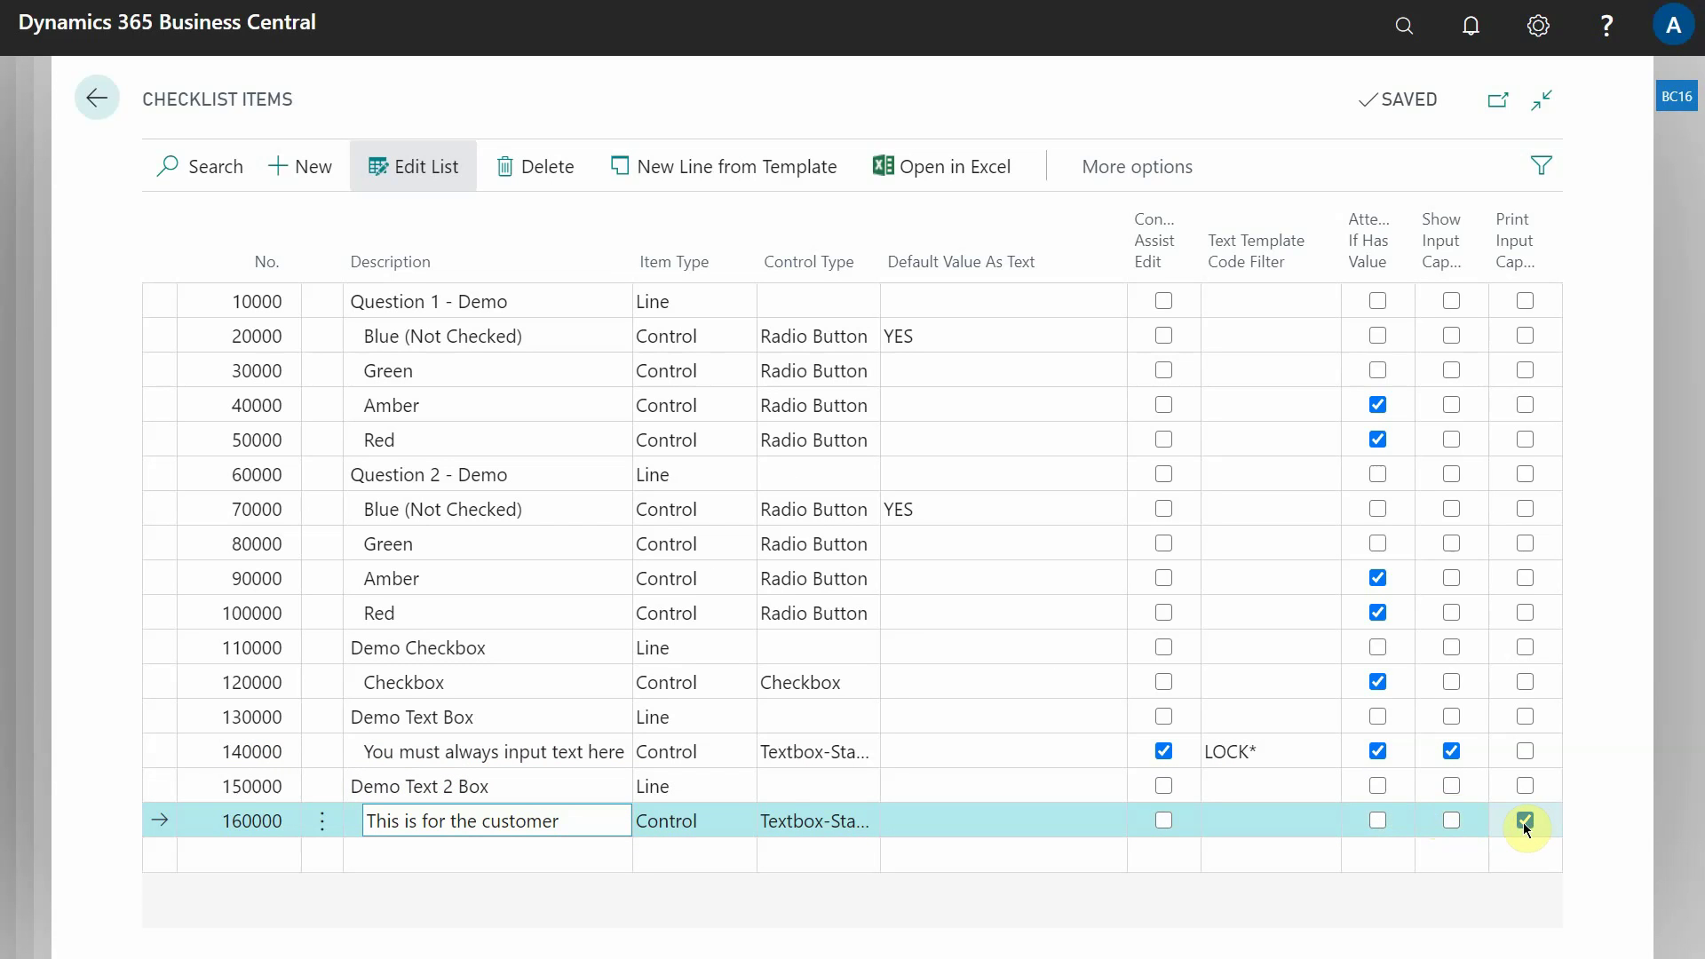
left_click_drag(559, 823, 398, 822)
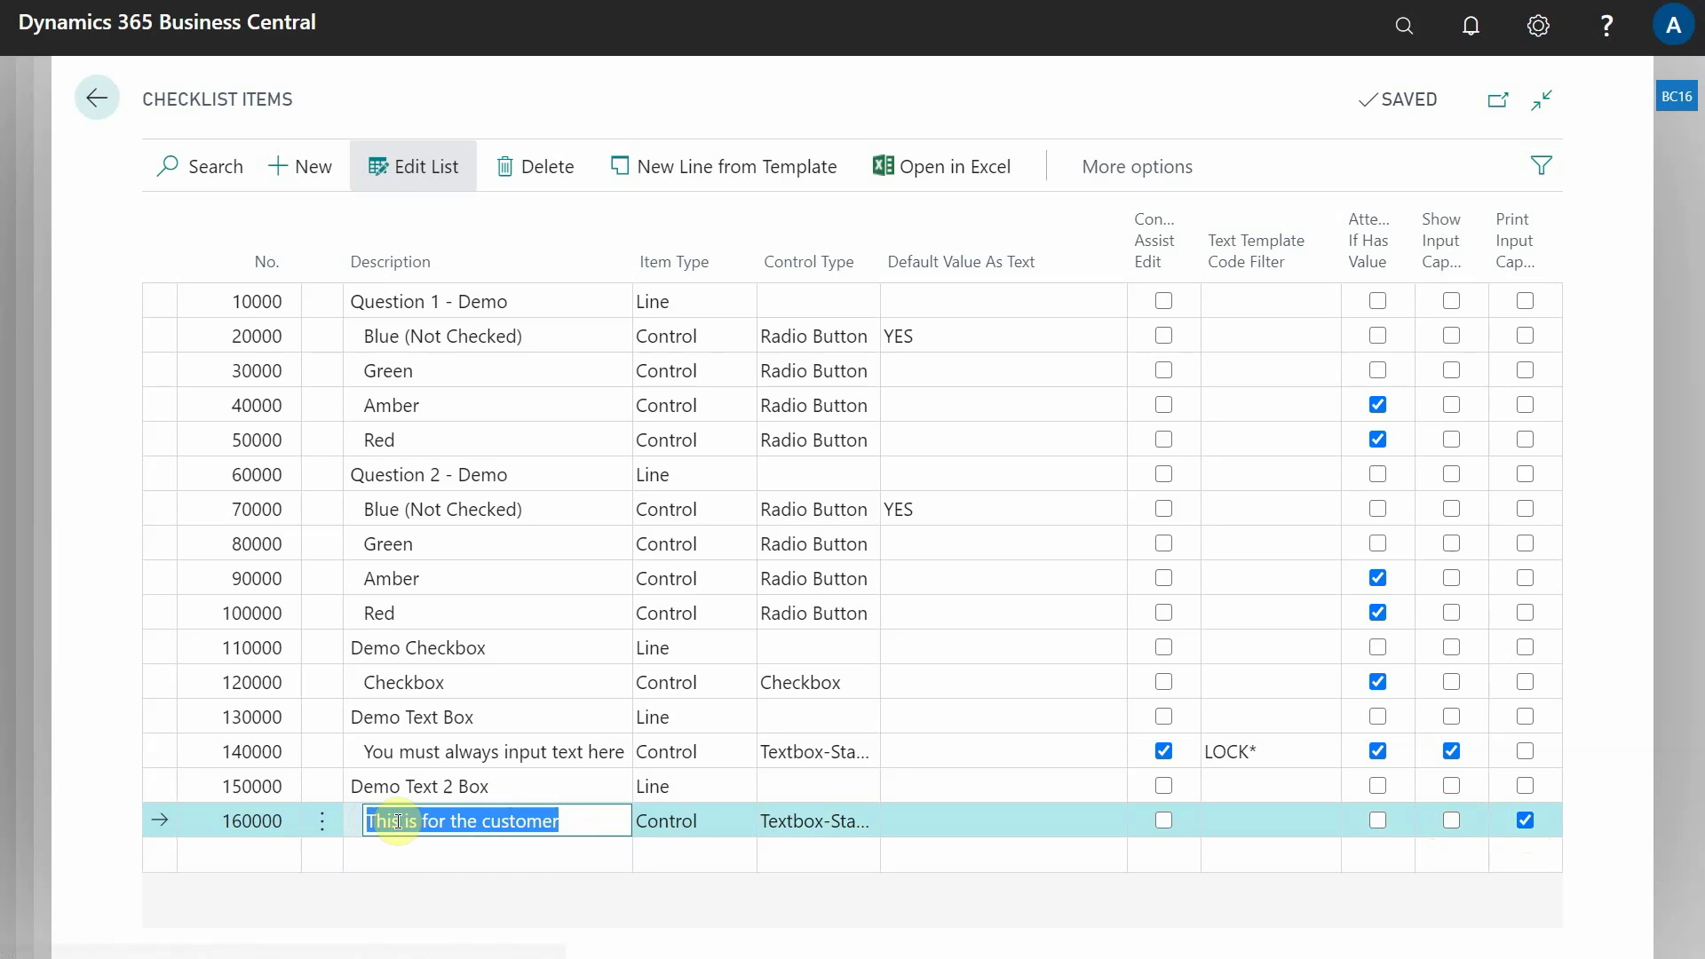
left_click(424, 821)
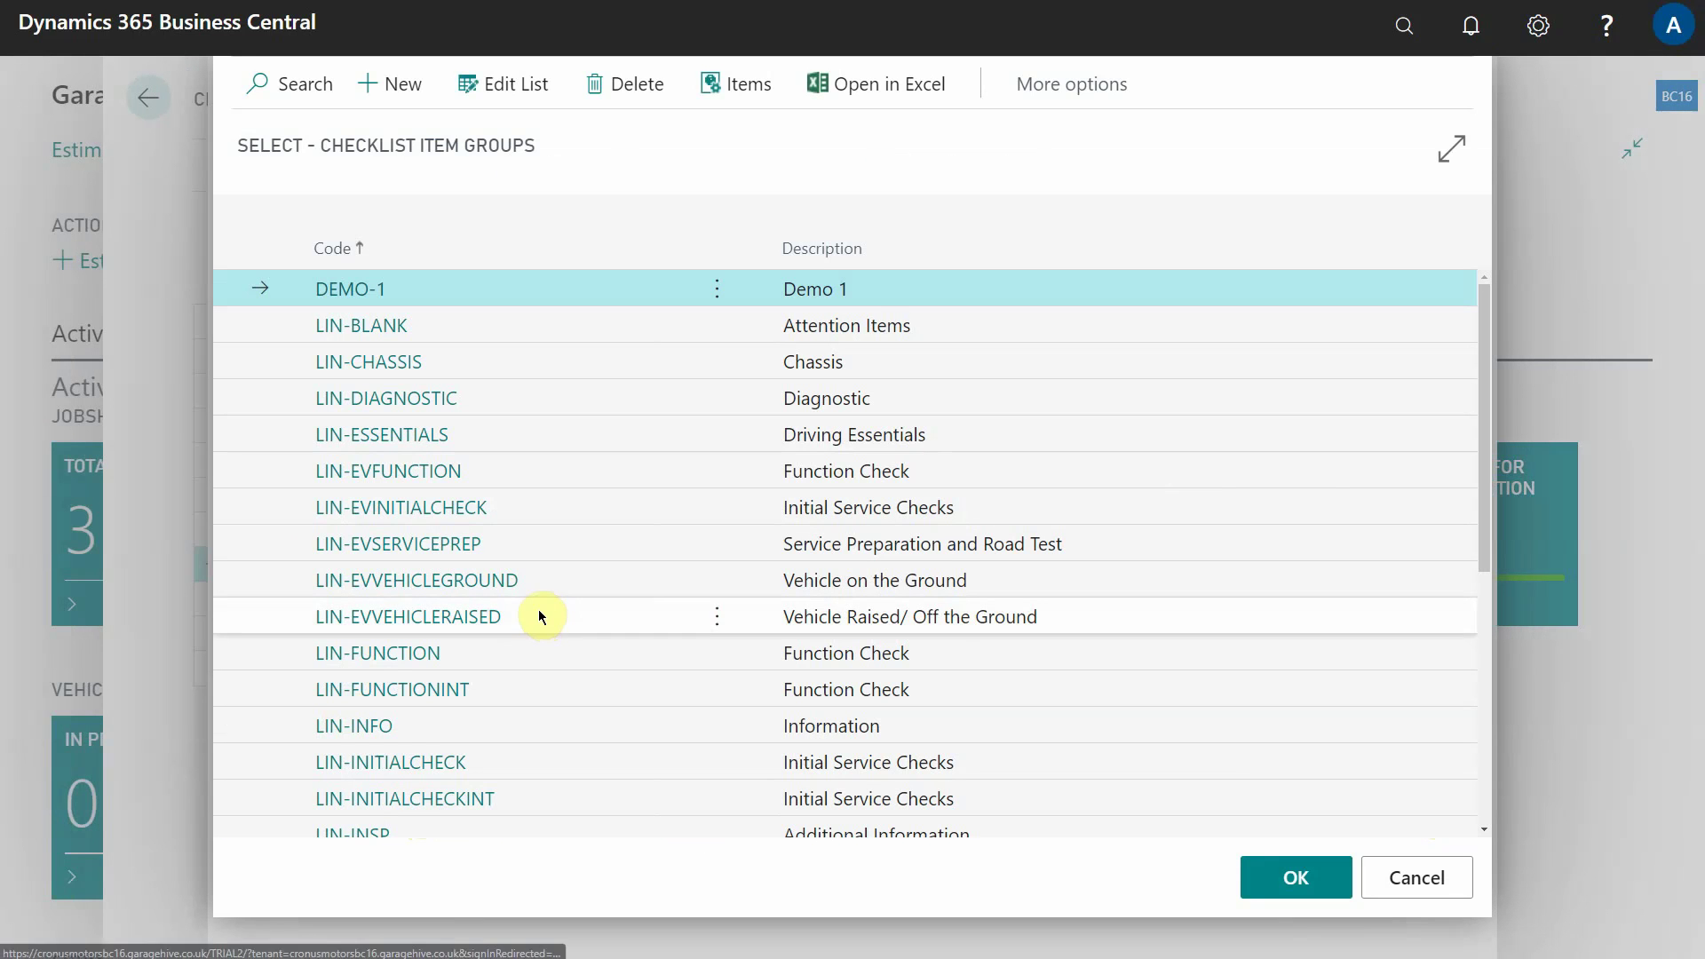
Step: Choose DEMO-1 as the first group code in the checklist template's item groups
left_click(371, 289)
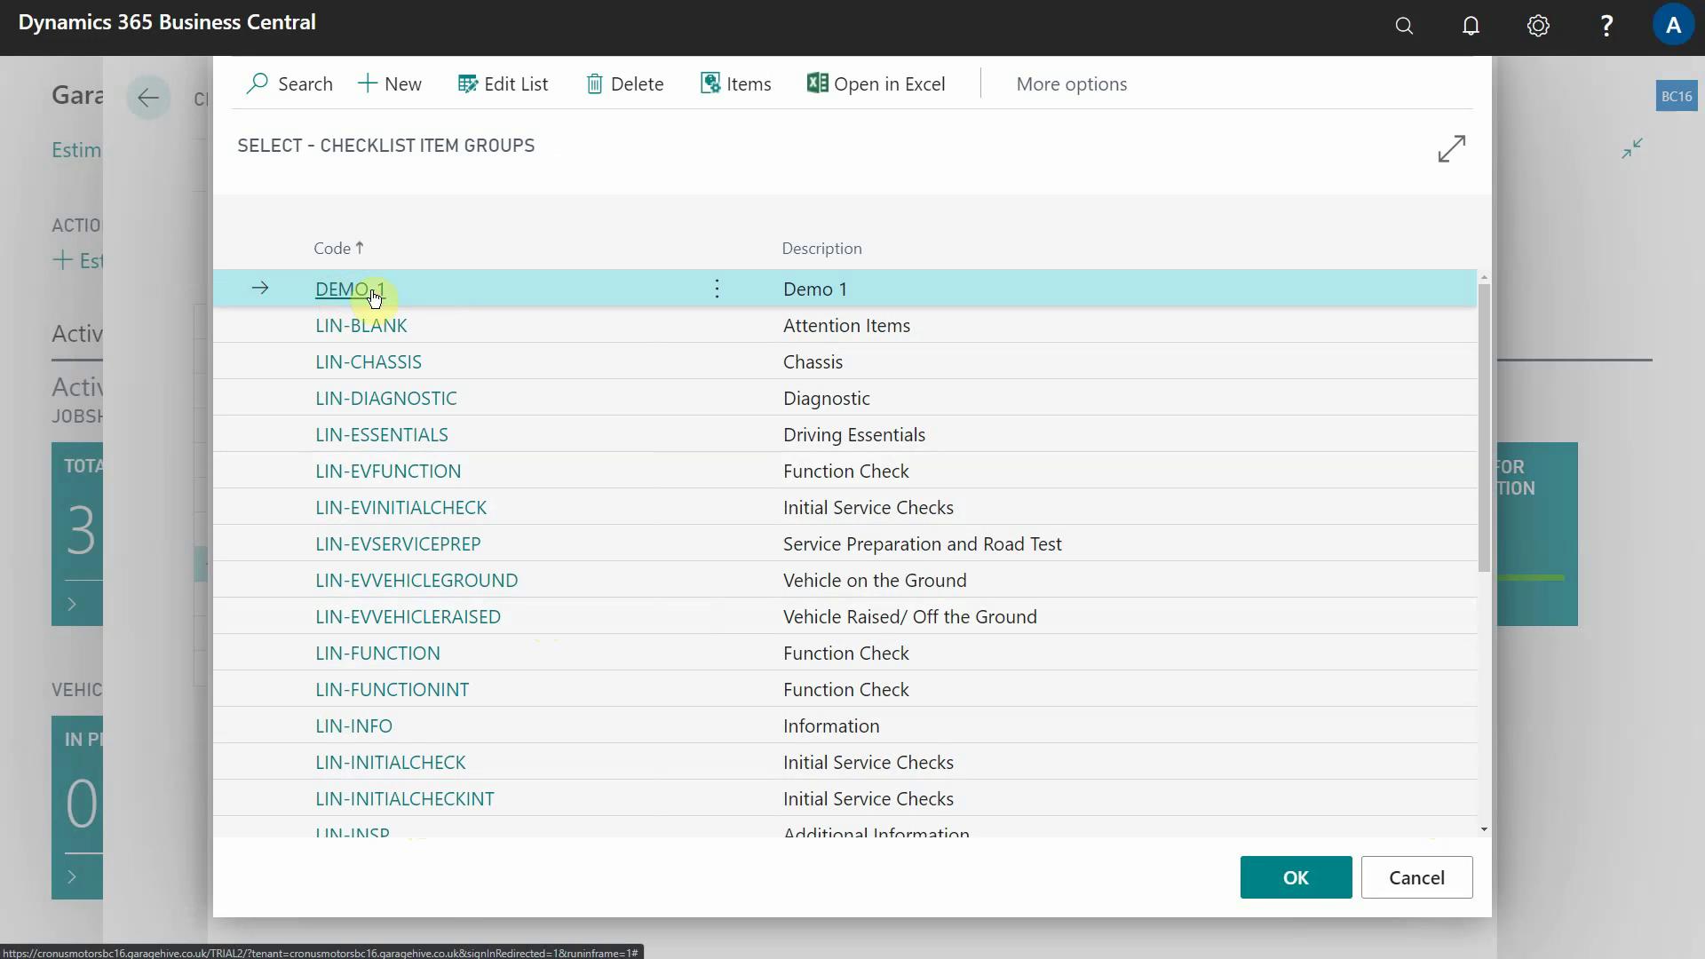
left_click(1307, 879)
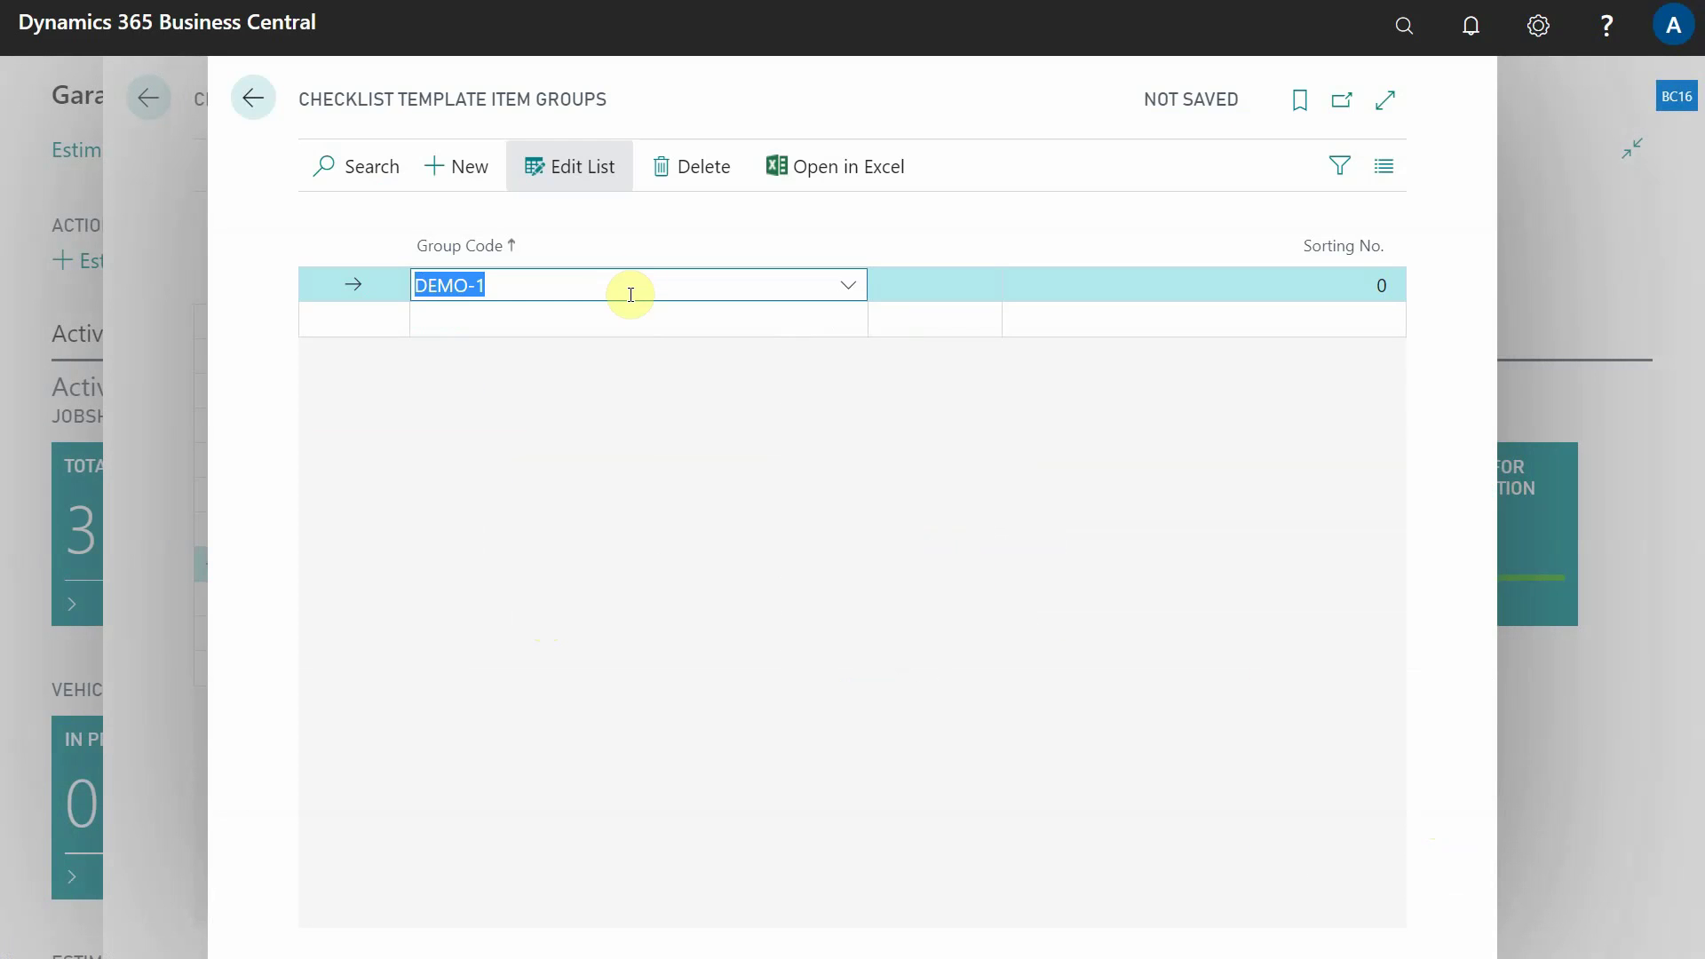
left_click(629, 293)
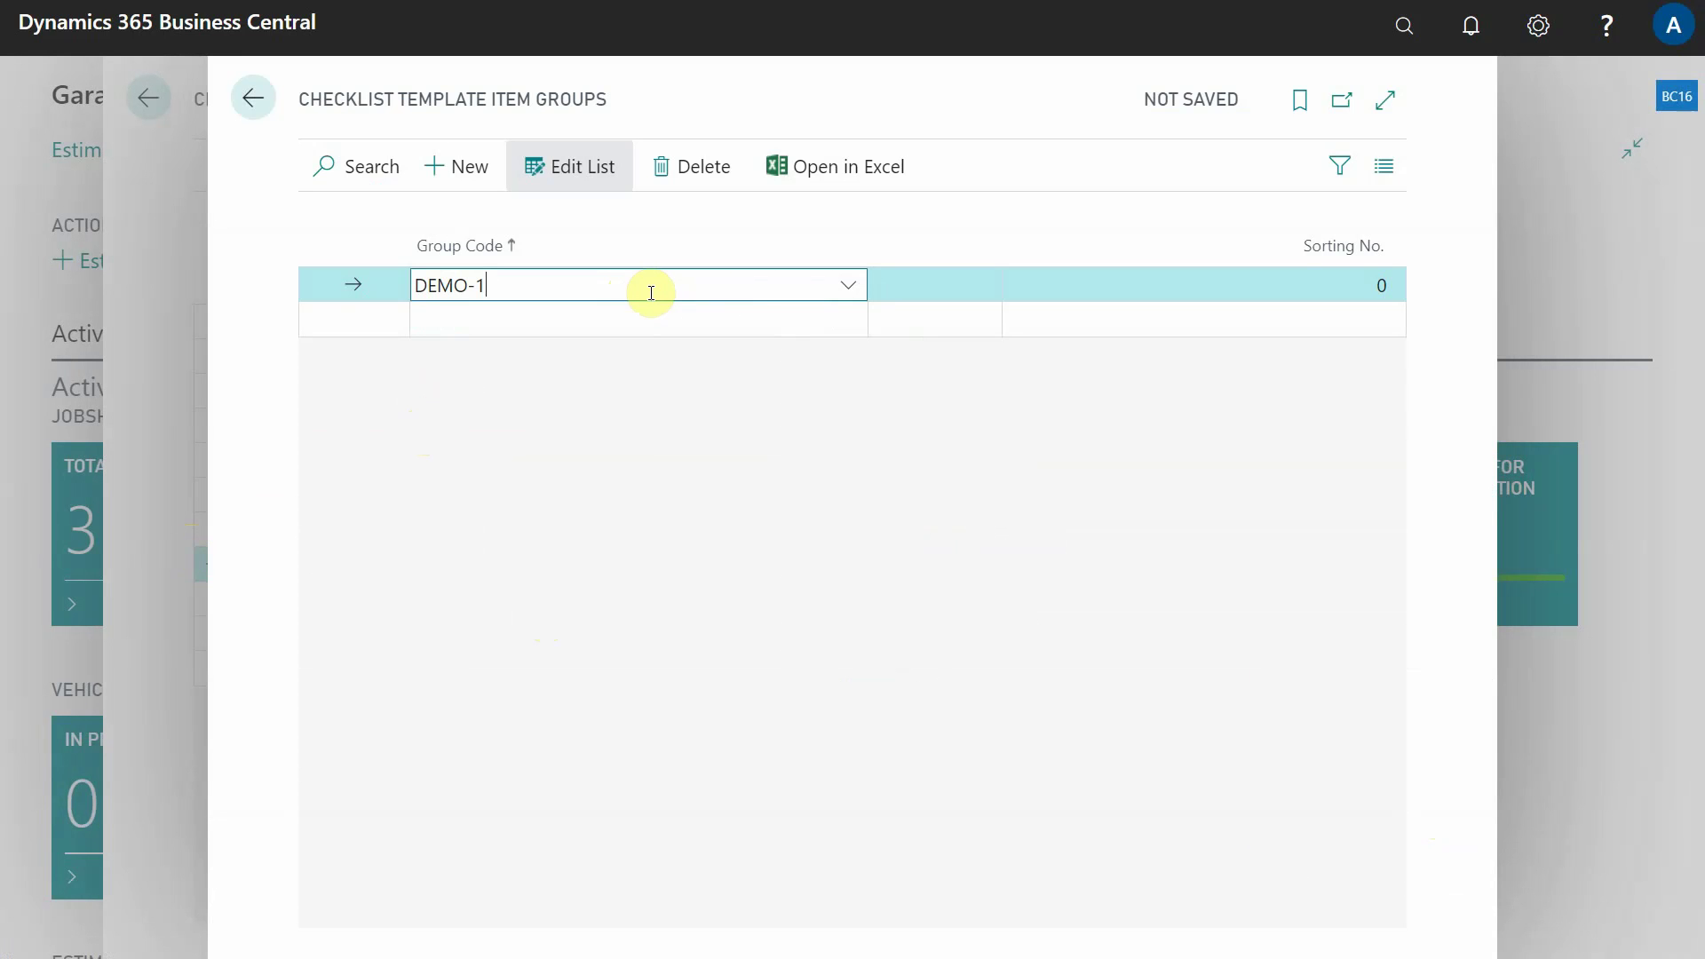
Step: Add the LIN-TYRE group to the template's item groups with sorting number 1
left_click(666, 329)
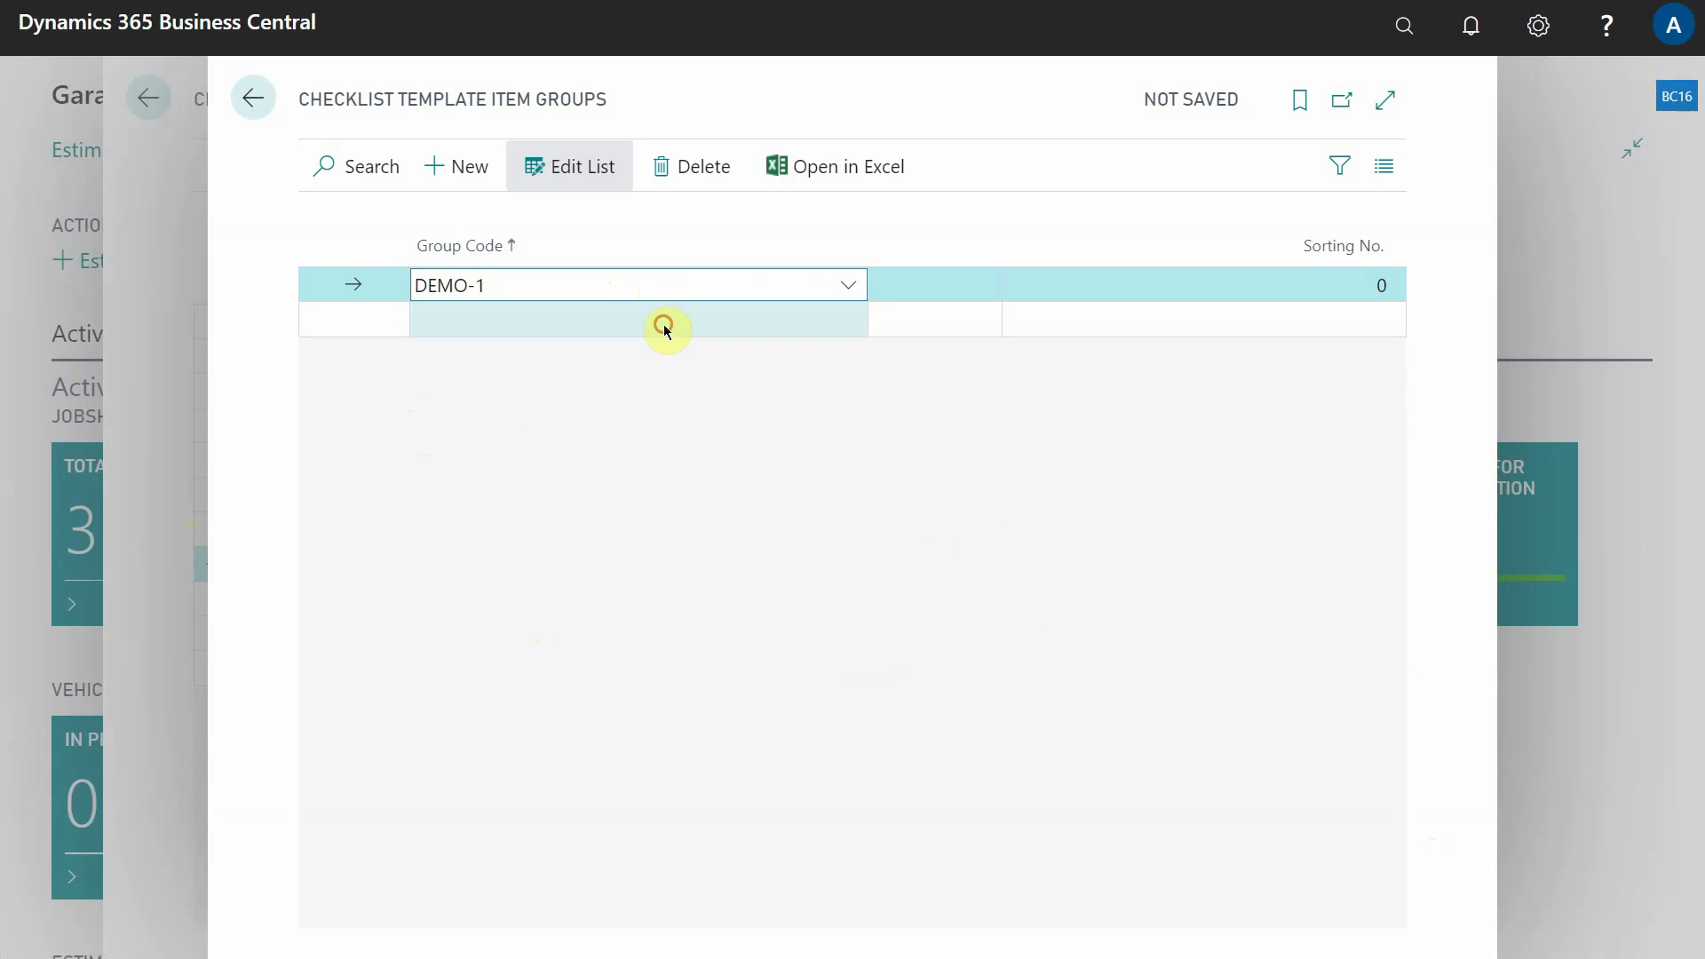
scroll(589, 502, "down", 5)
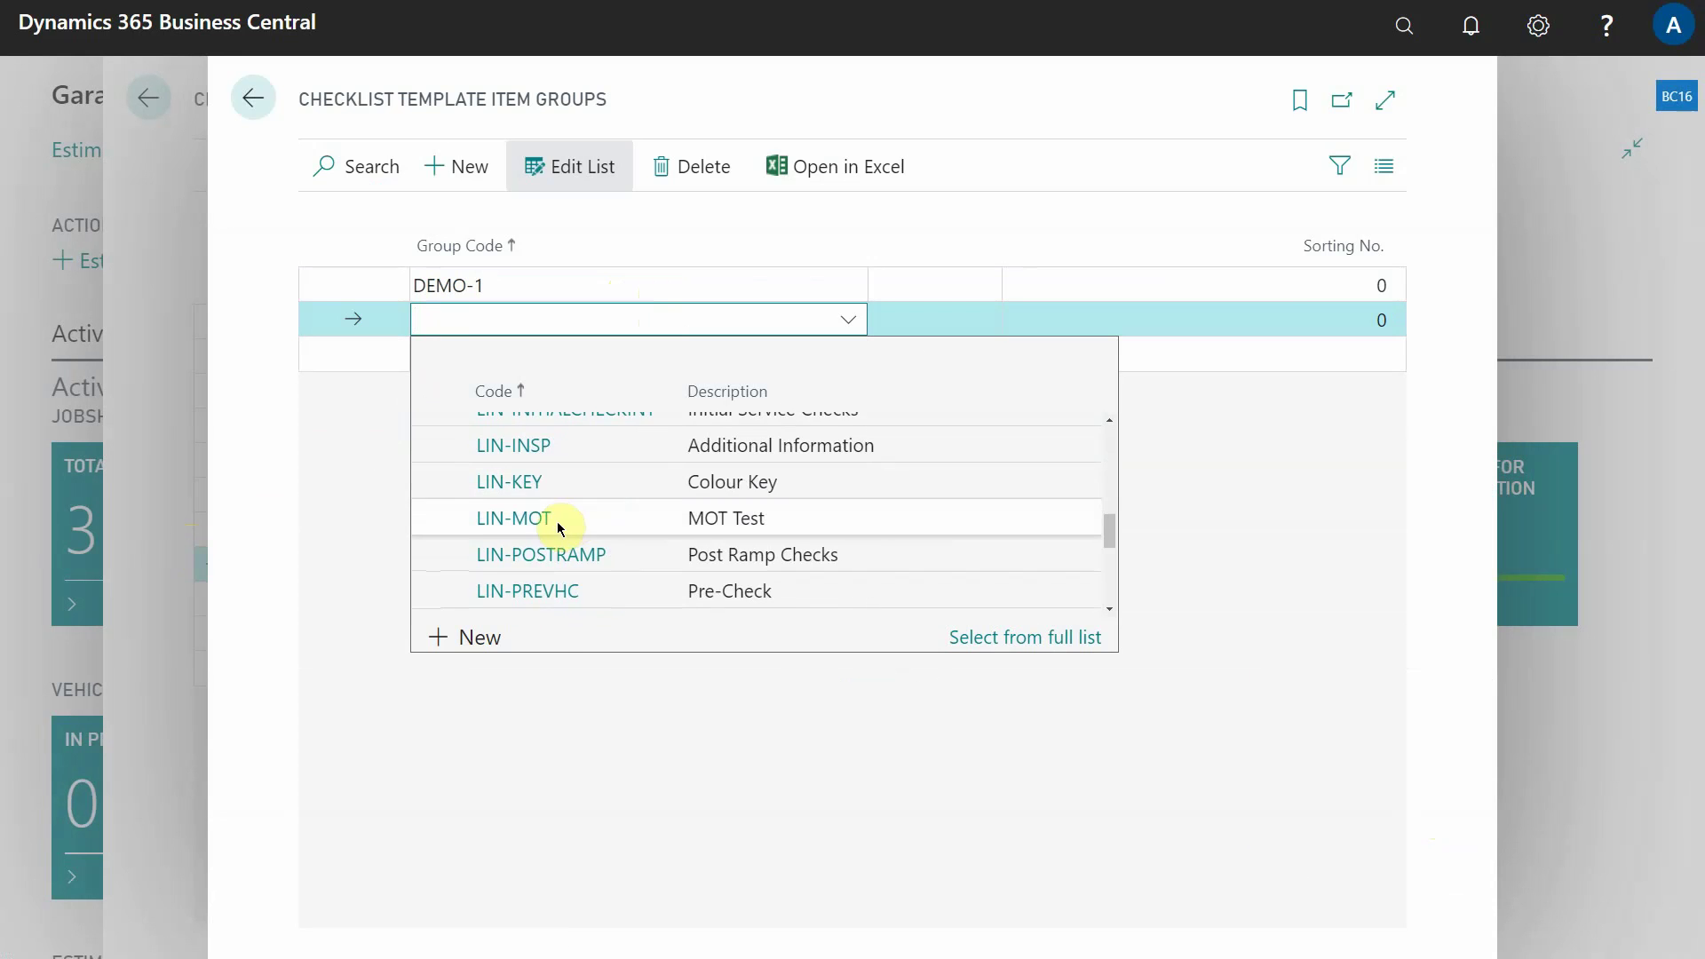
scroll(558, 528, "down", 5)
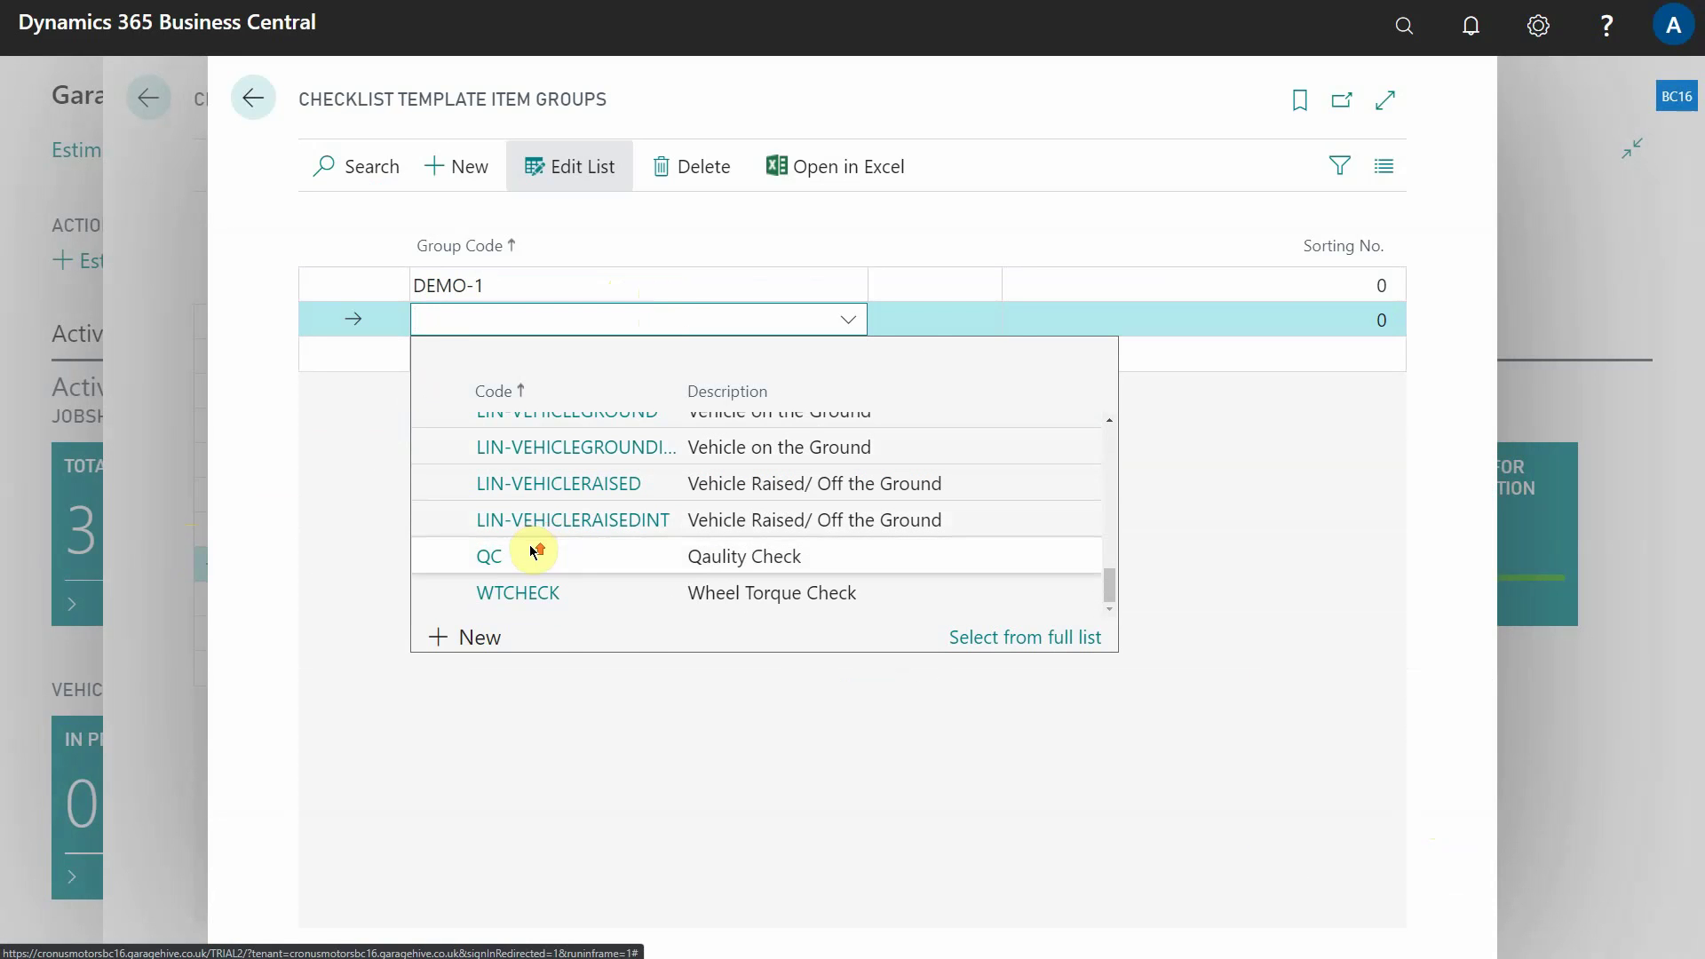
scroll(532, 553, "up", 3)
scroll(532, 554, "down", 1)
left_click(532, 554)
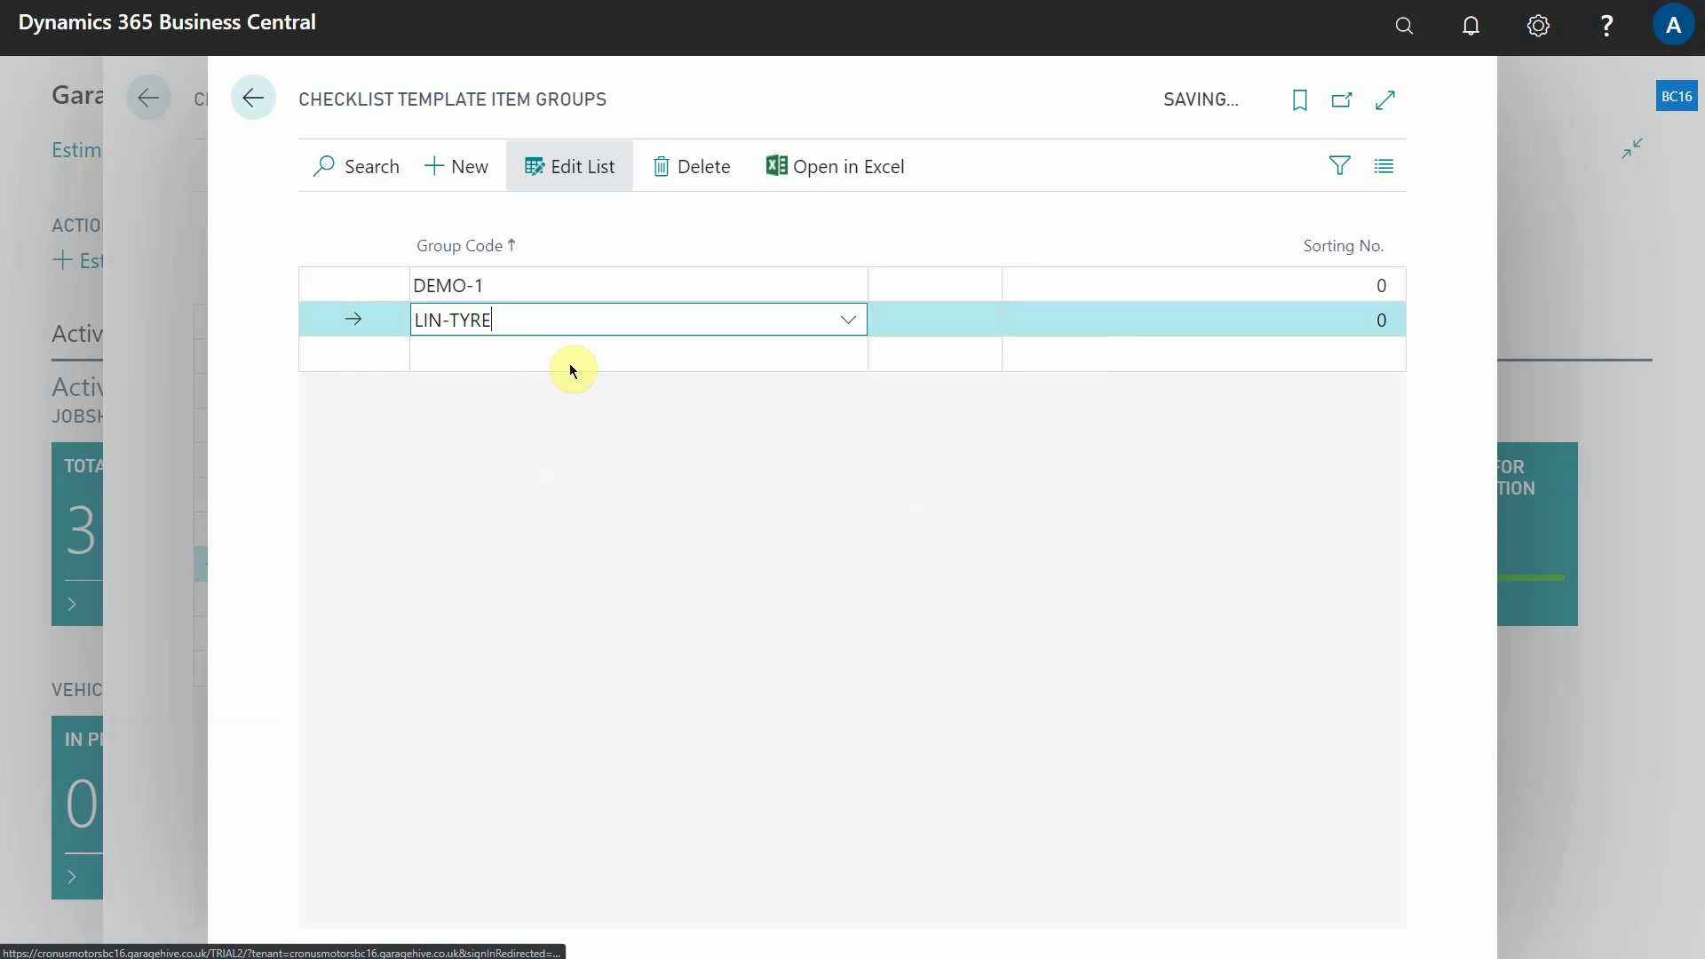
left_click(1323, 320)
type("1")
Step: Add the WTCHECK group to the template's item groups with sorting number 2
left_click(848, 360)
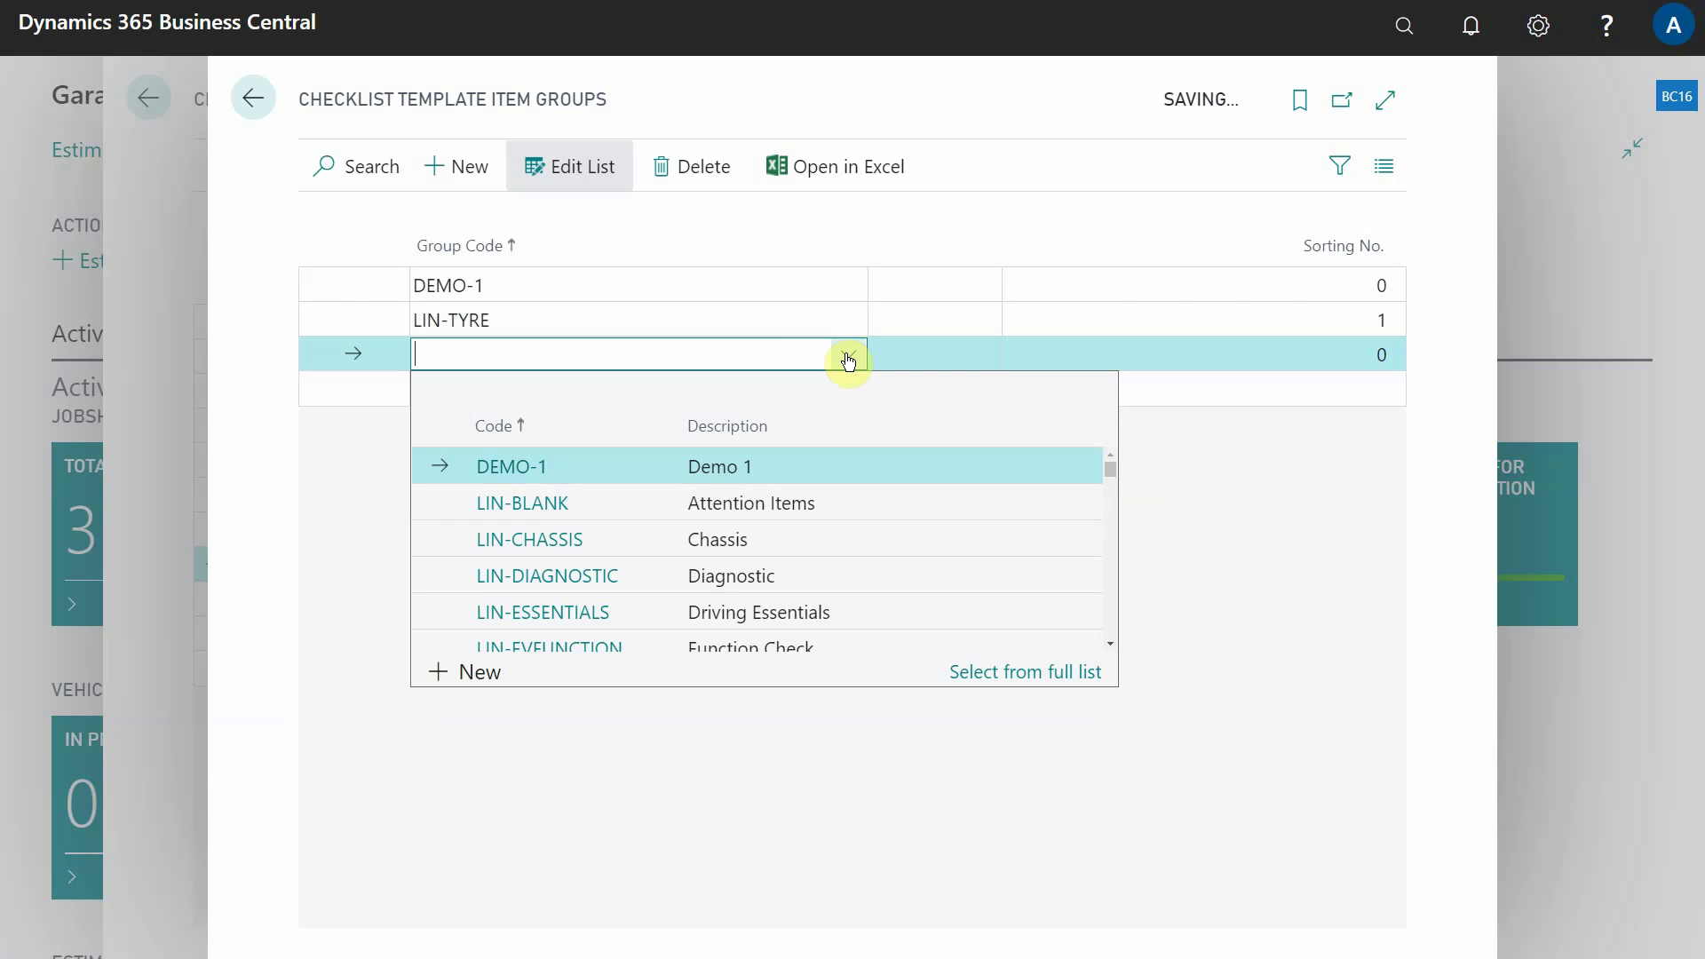
scroll(560, 546, "down", 5)
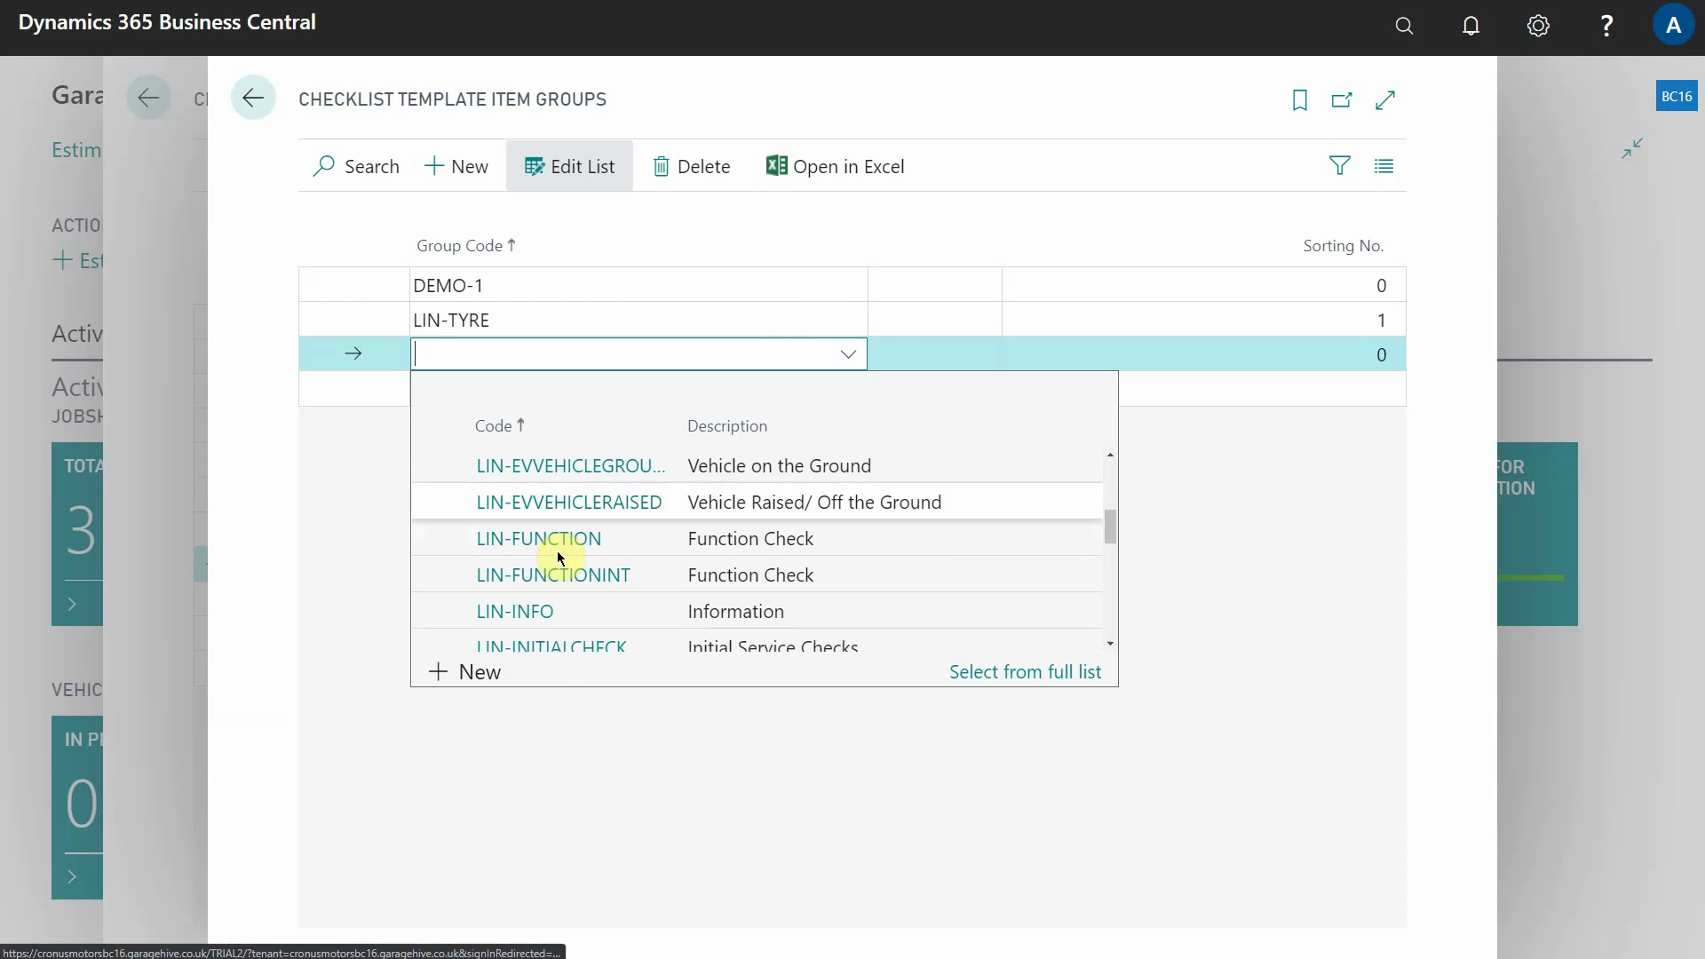
scroll(557, 550, "down", 5)
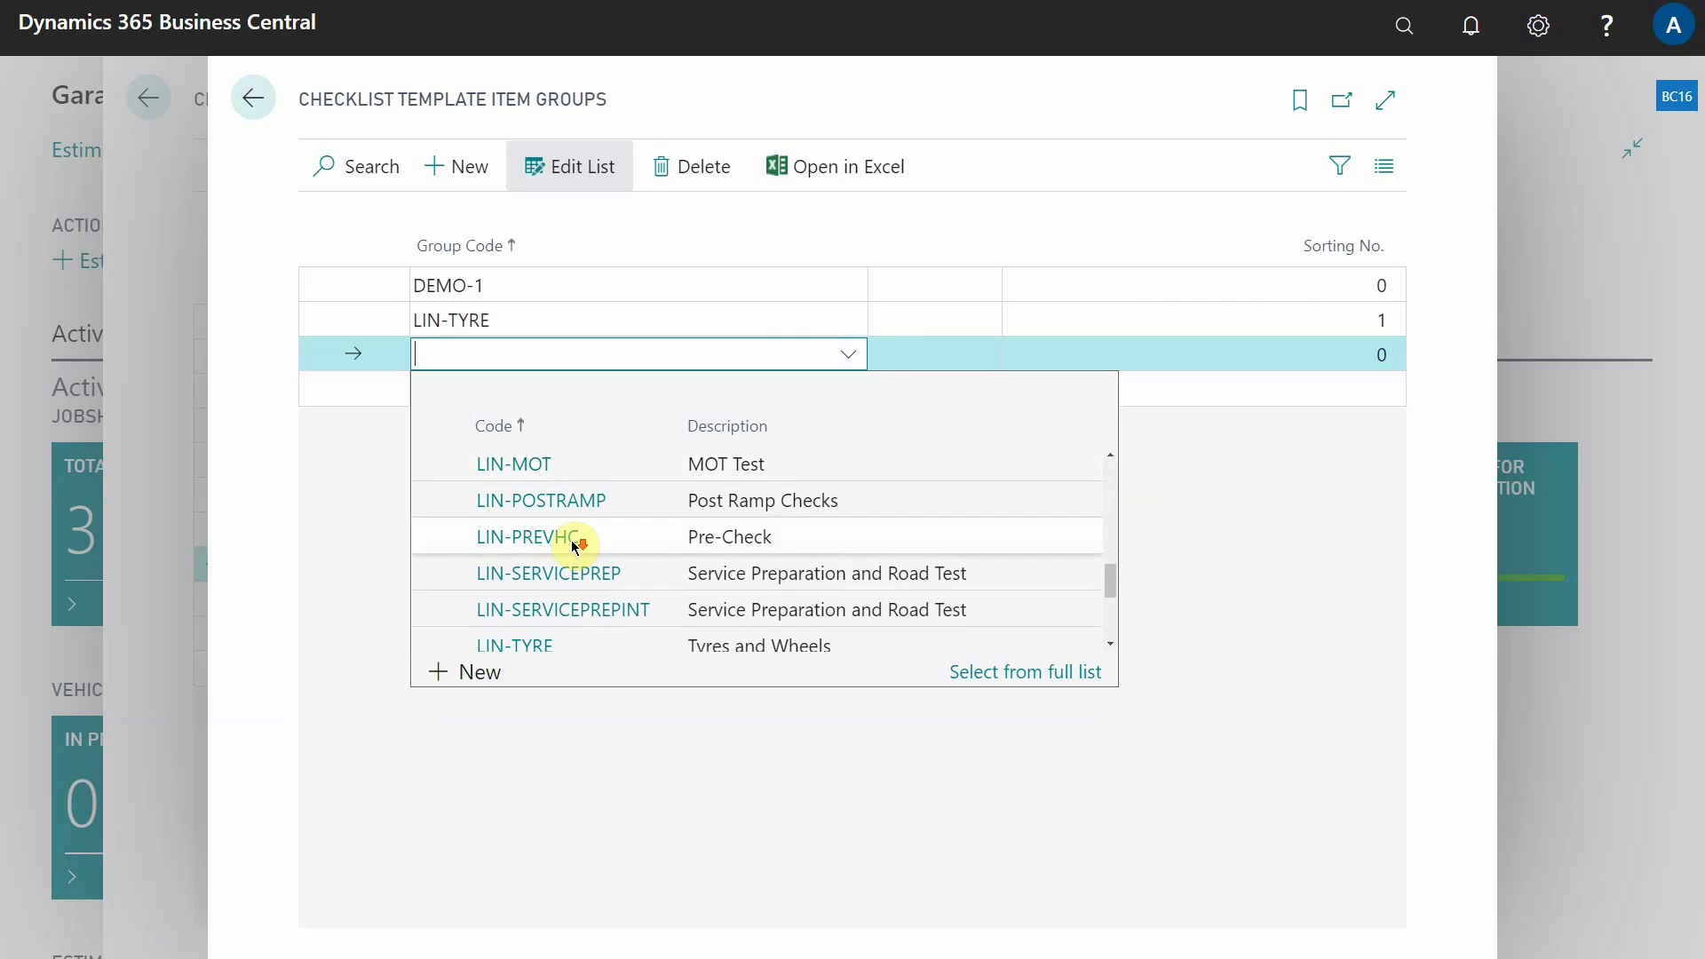
scroll(568, 551, "down", 5)
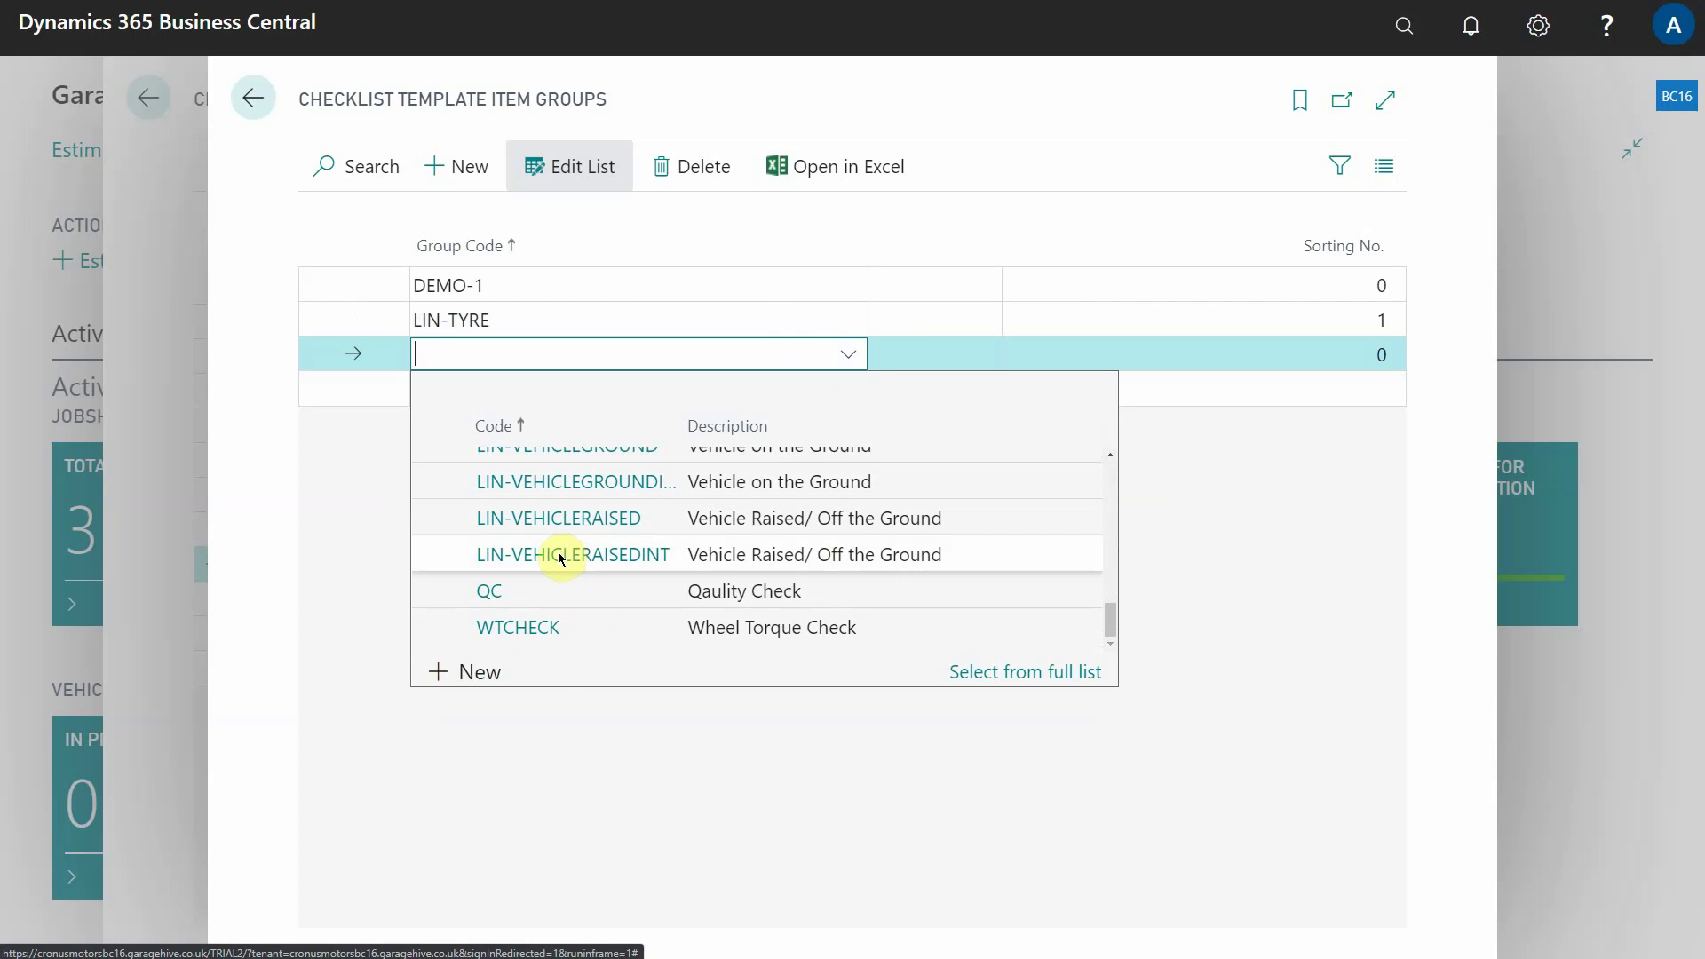
left_click(579, 630)
left_click(1307, 368)
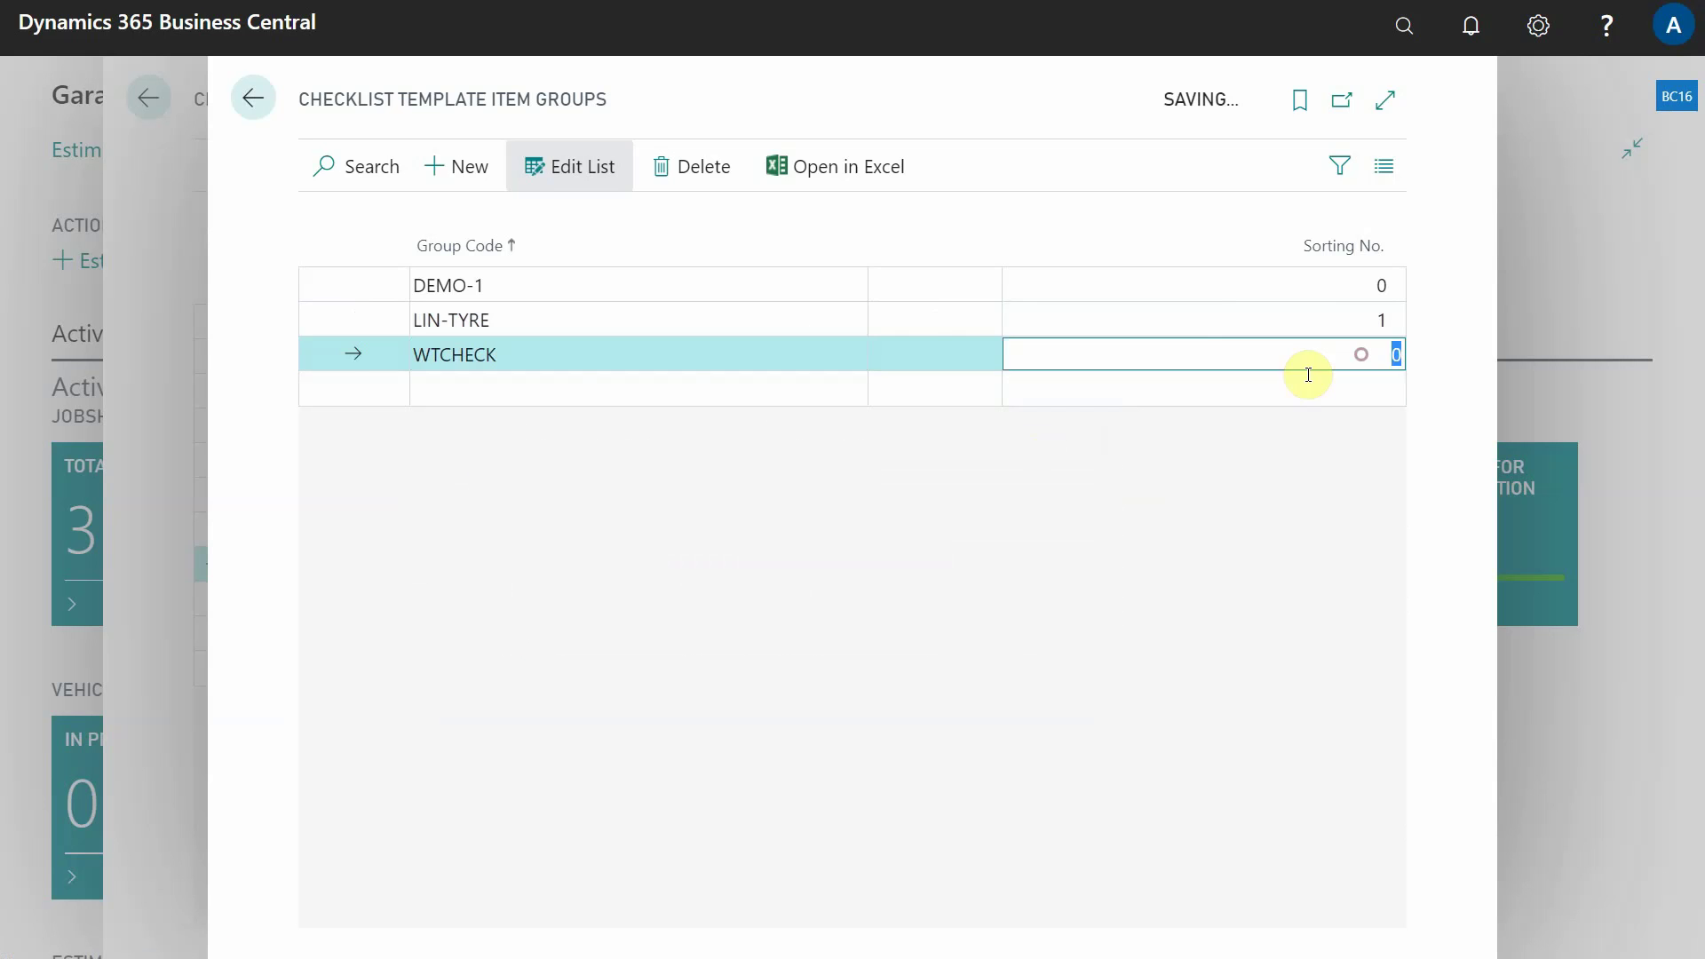
type("2")
left_click(1269, 321)
left_click(707, 330)
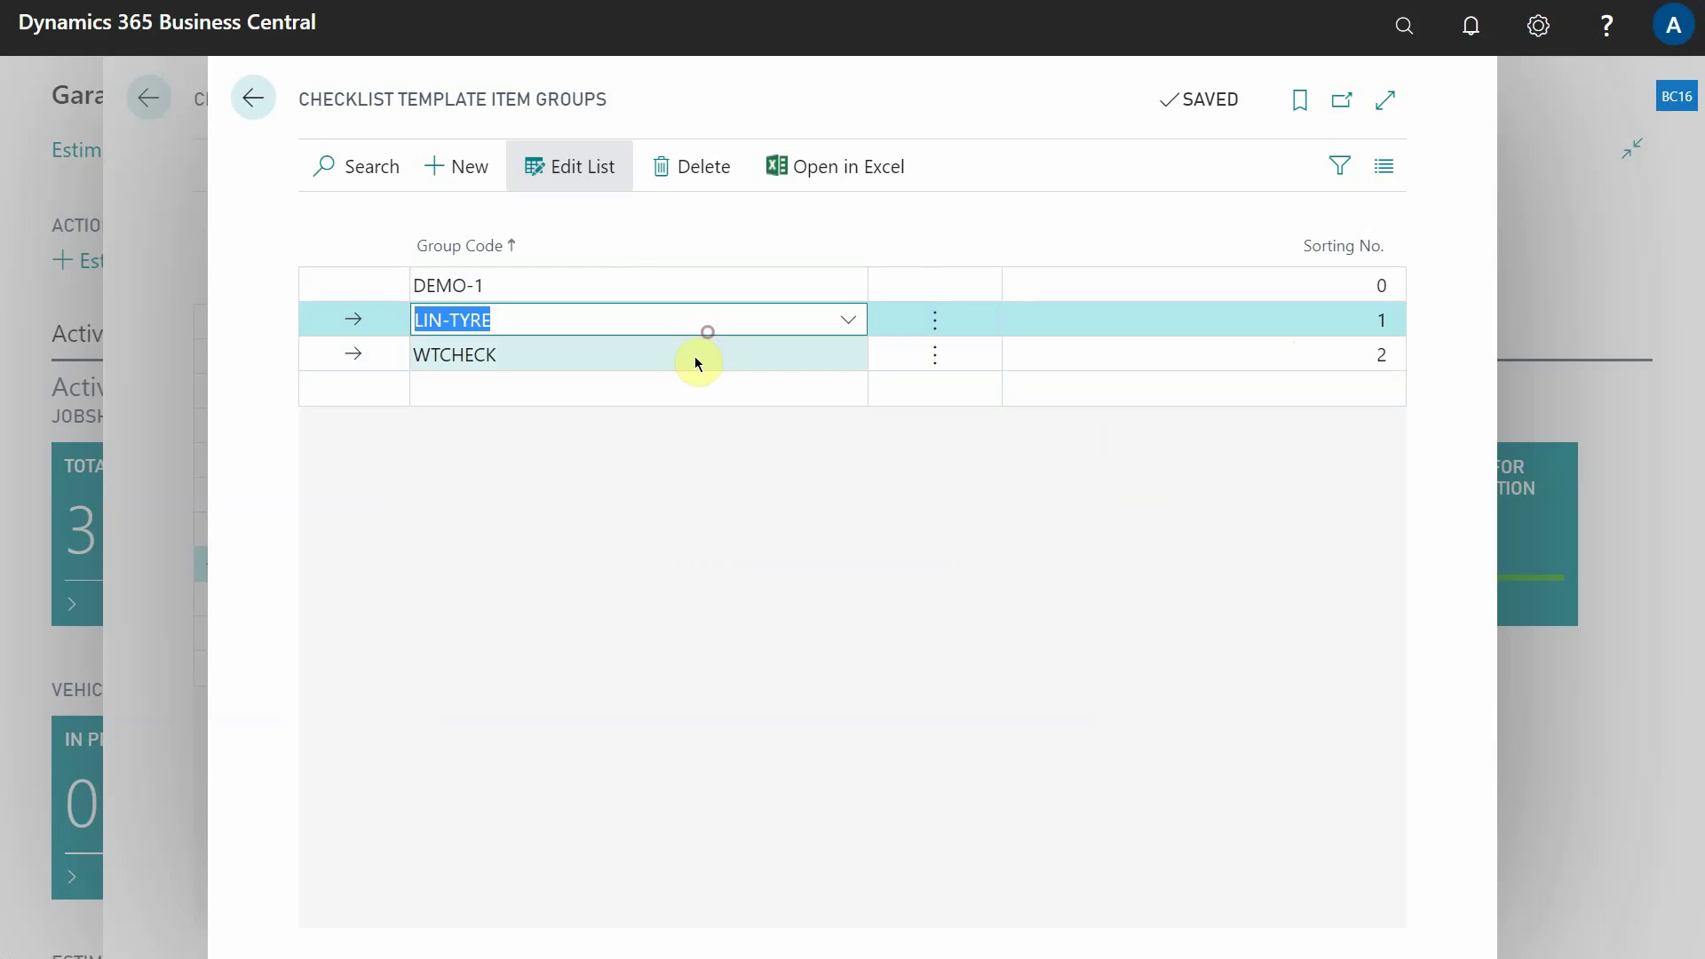
left_click(694, 358)
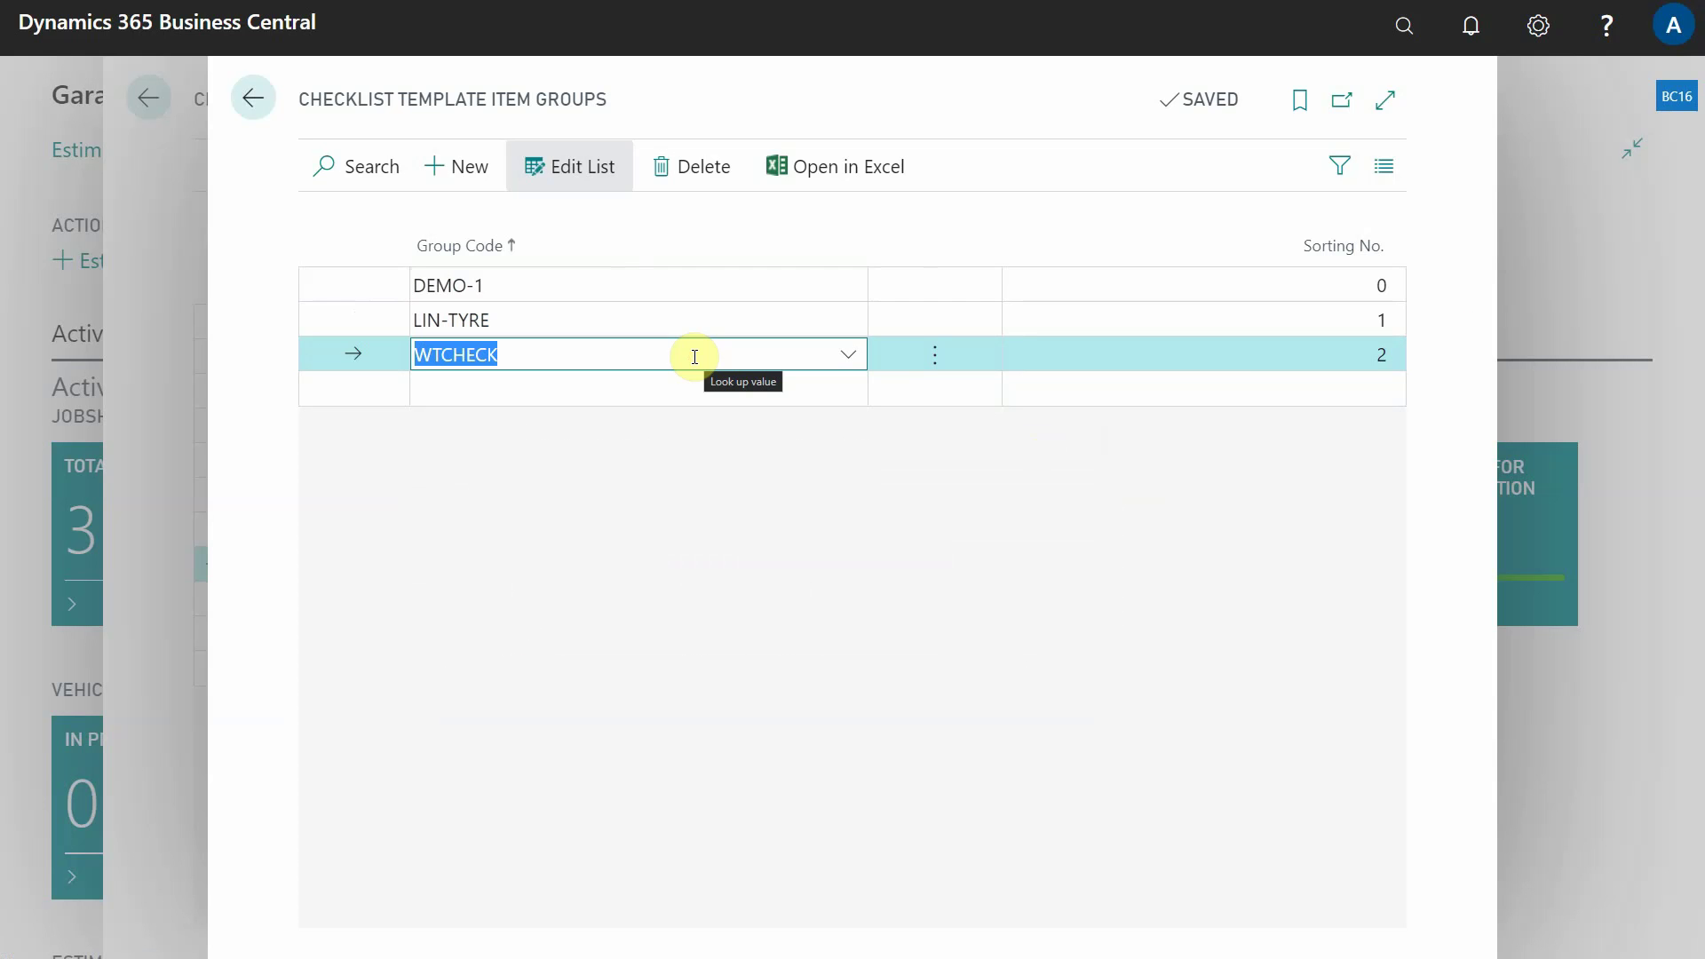
left_click(689, 330)
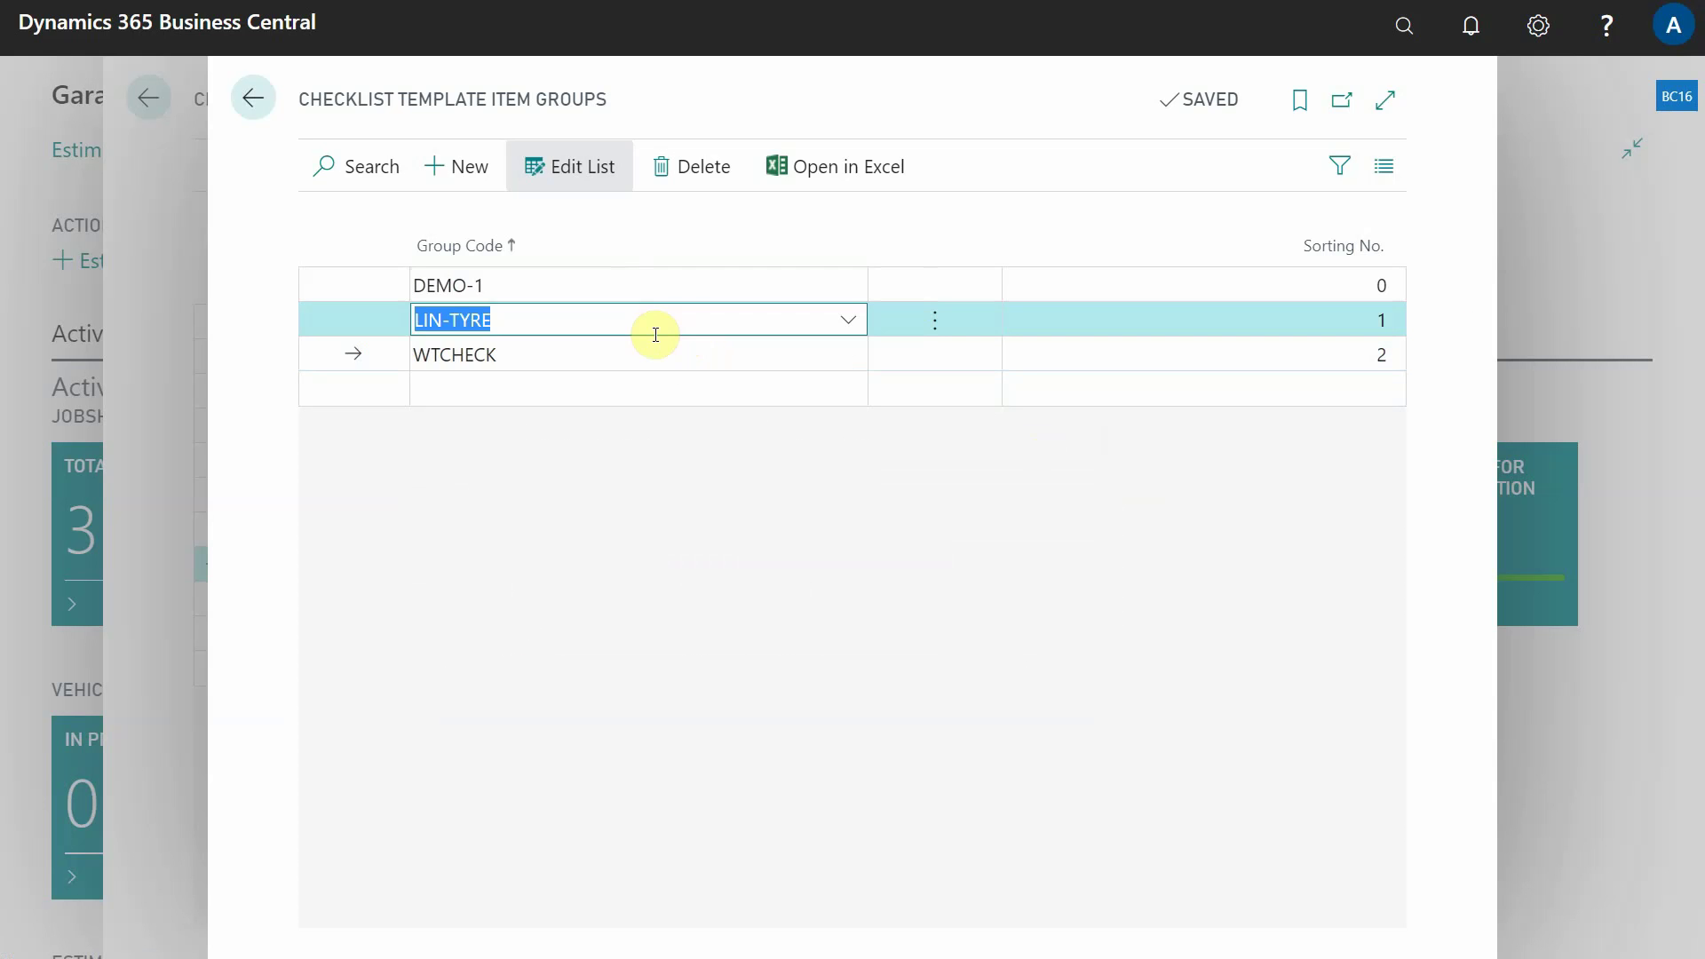
Step: Close the checklist template's item groups and the checklist templates list to return to the home page
left_click(636, 357, "shift")
left_click(682, 330)
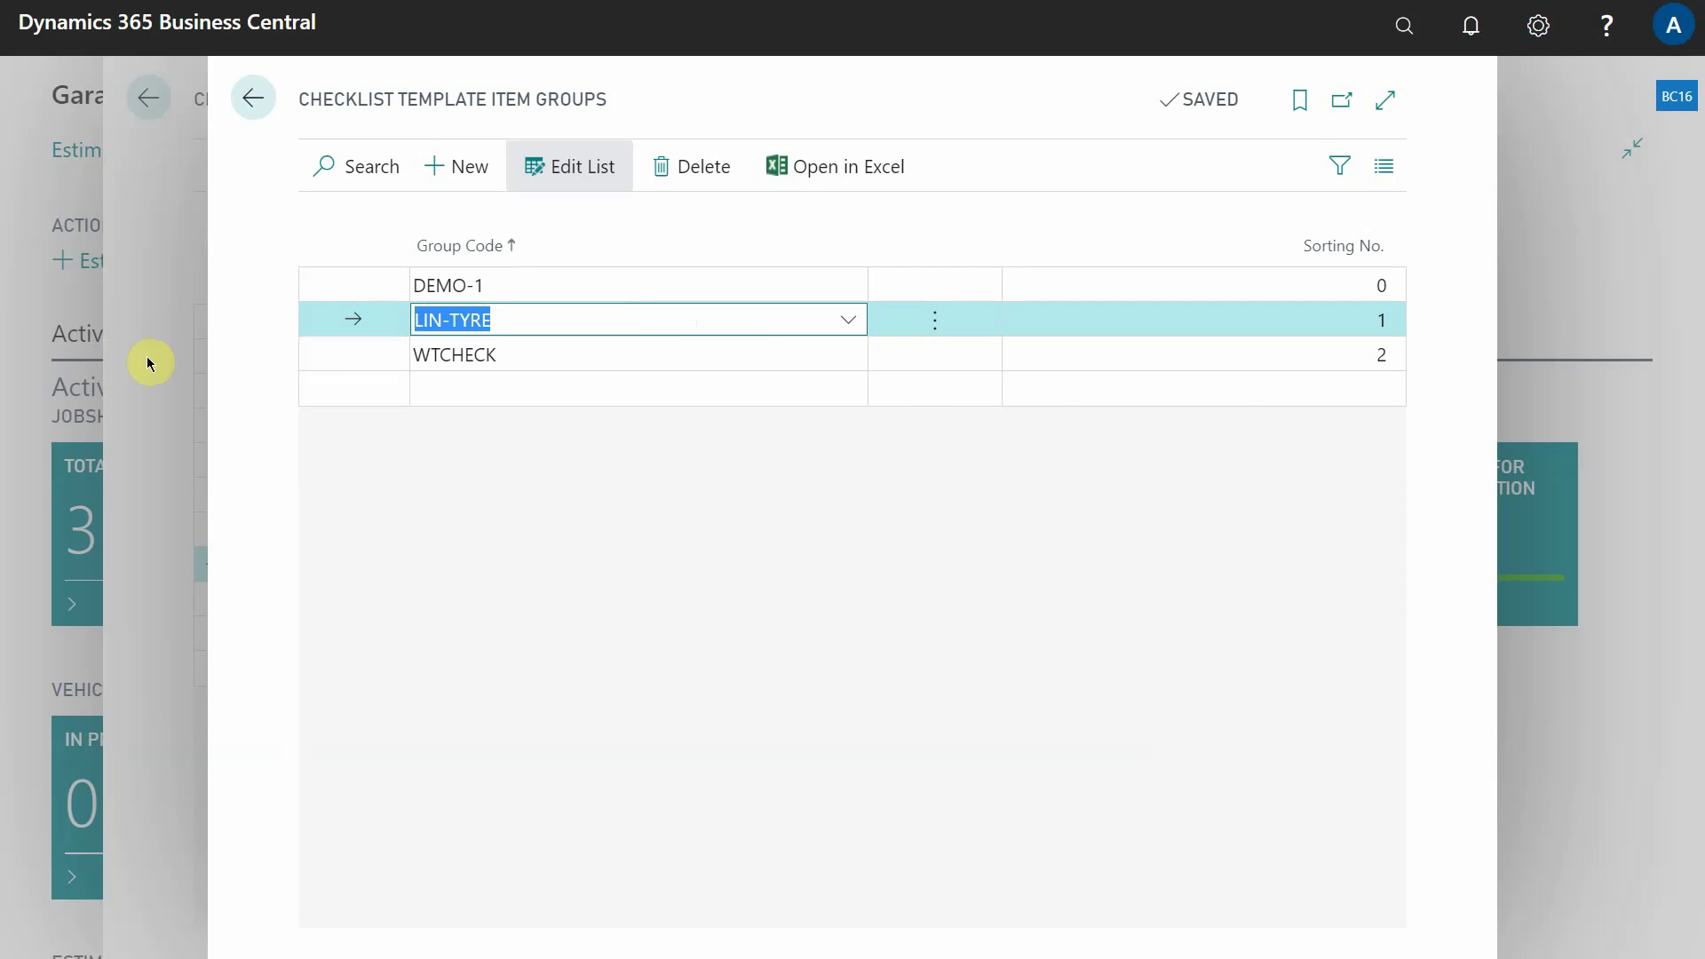
left_click(187, 362)
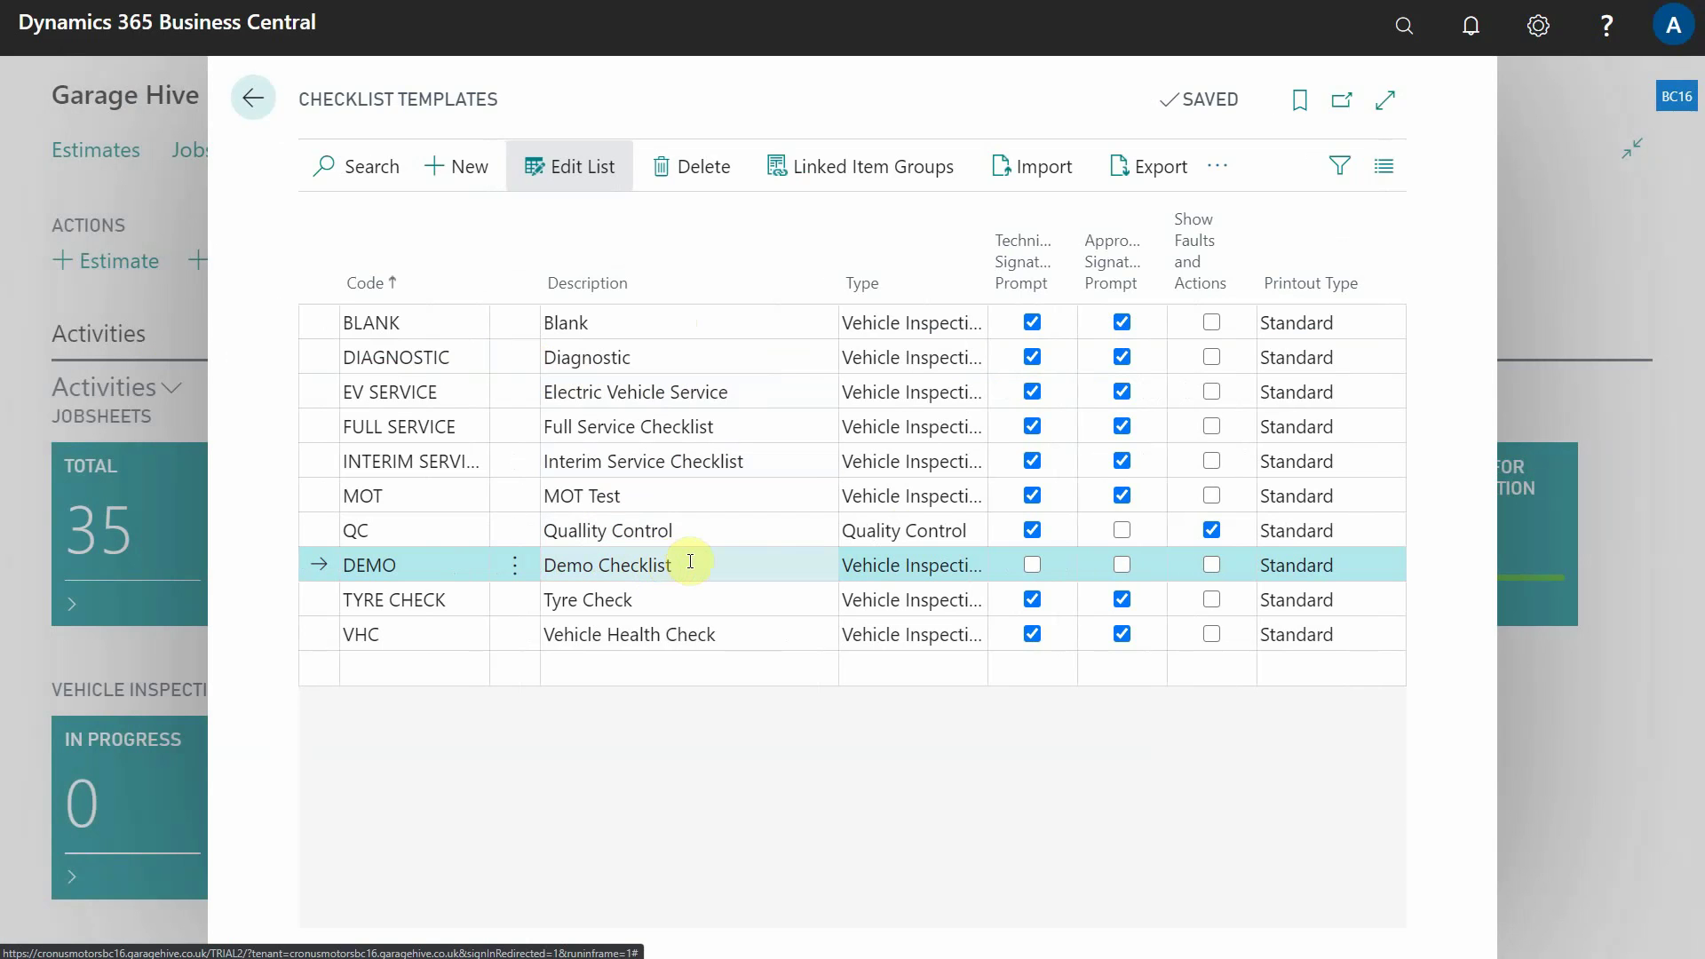
left_click(1584, 282)
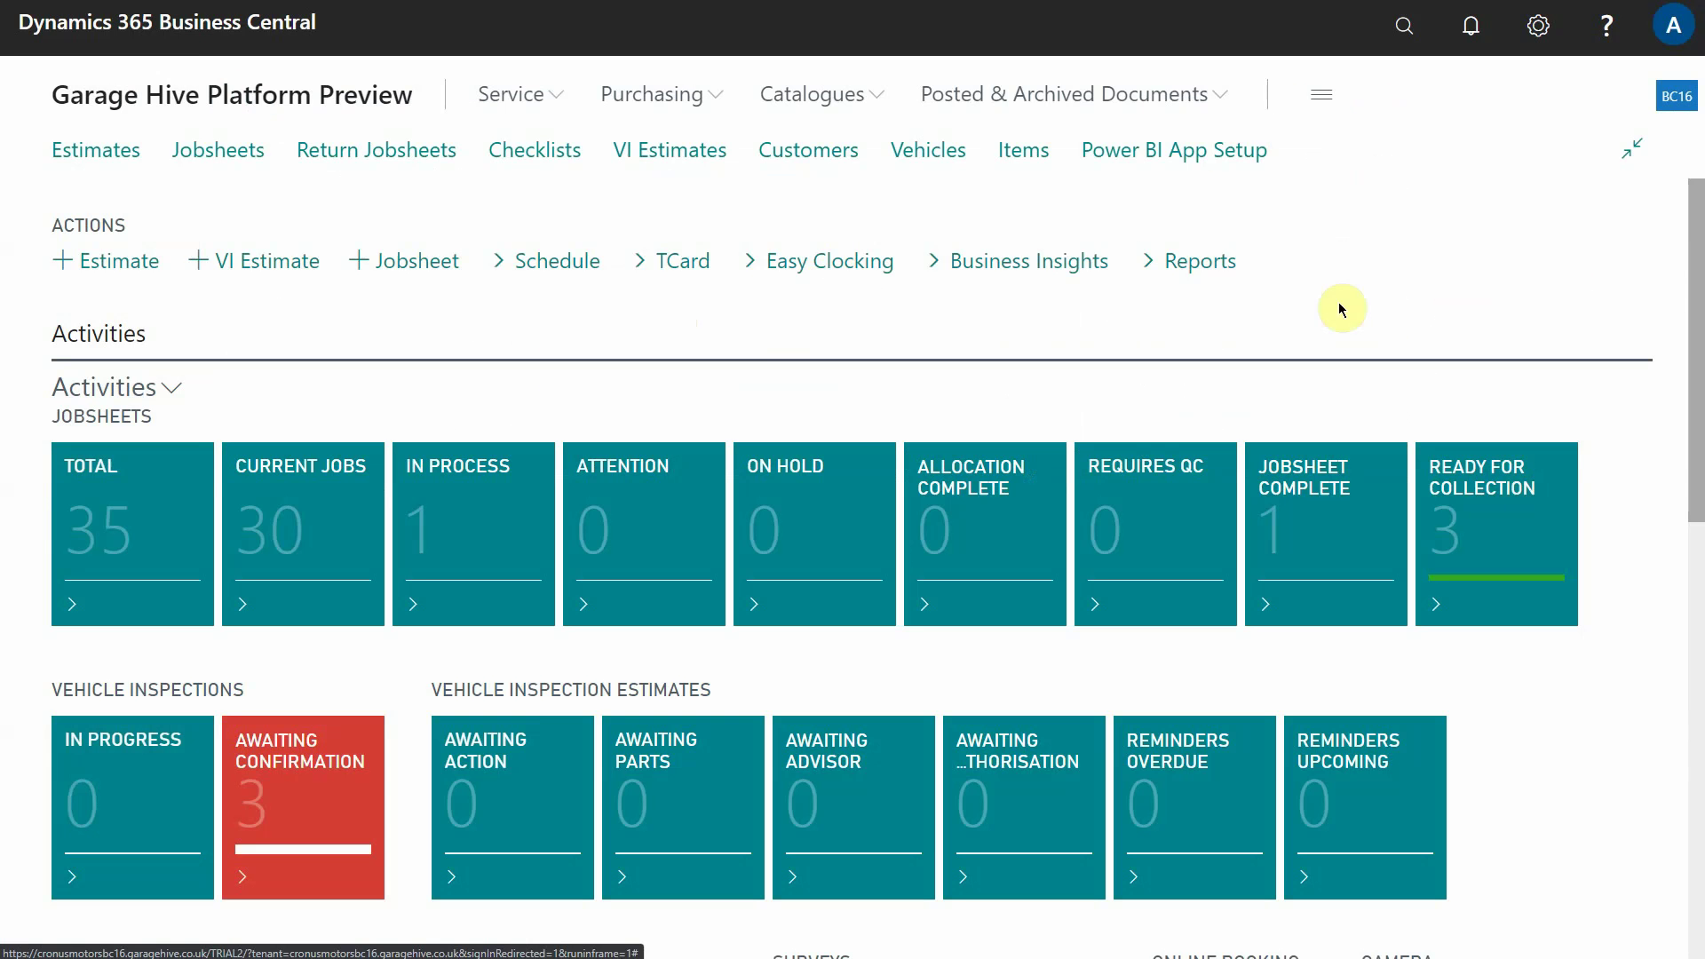
Step: Create a new checklist from the Checklists list and set its template code to DEMO
left_click(534, 151)
left_click(496, 160)
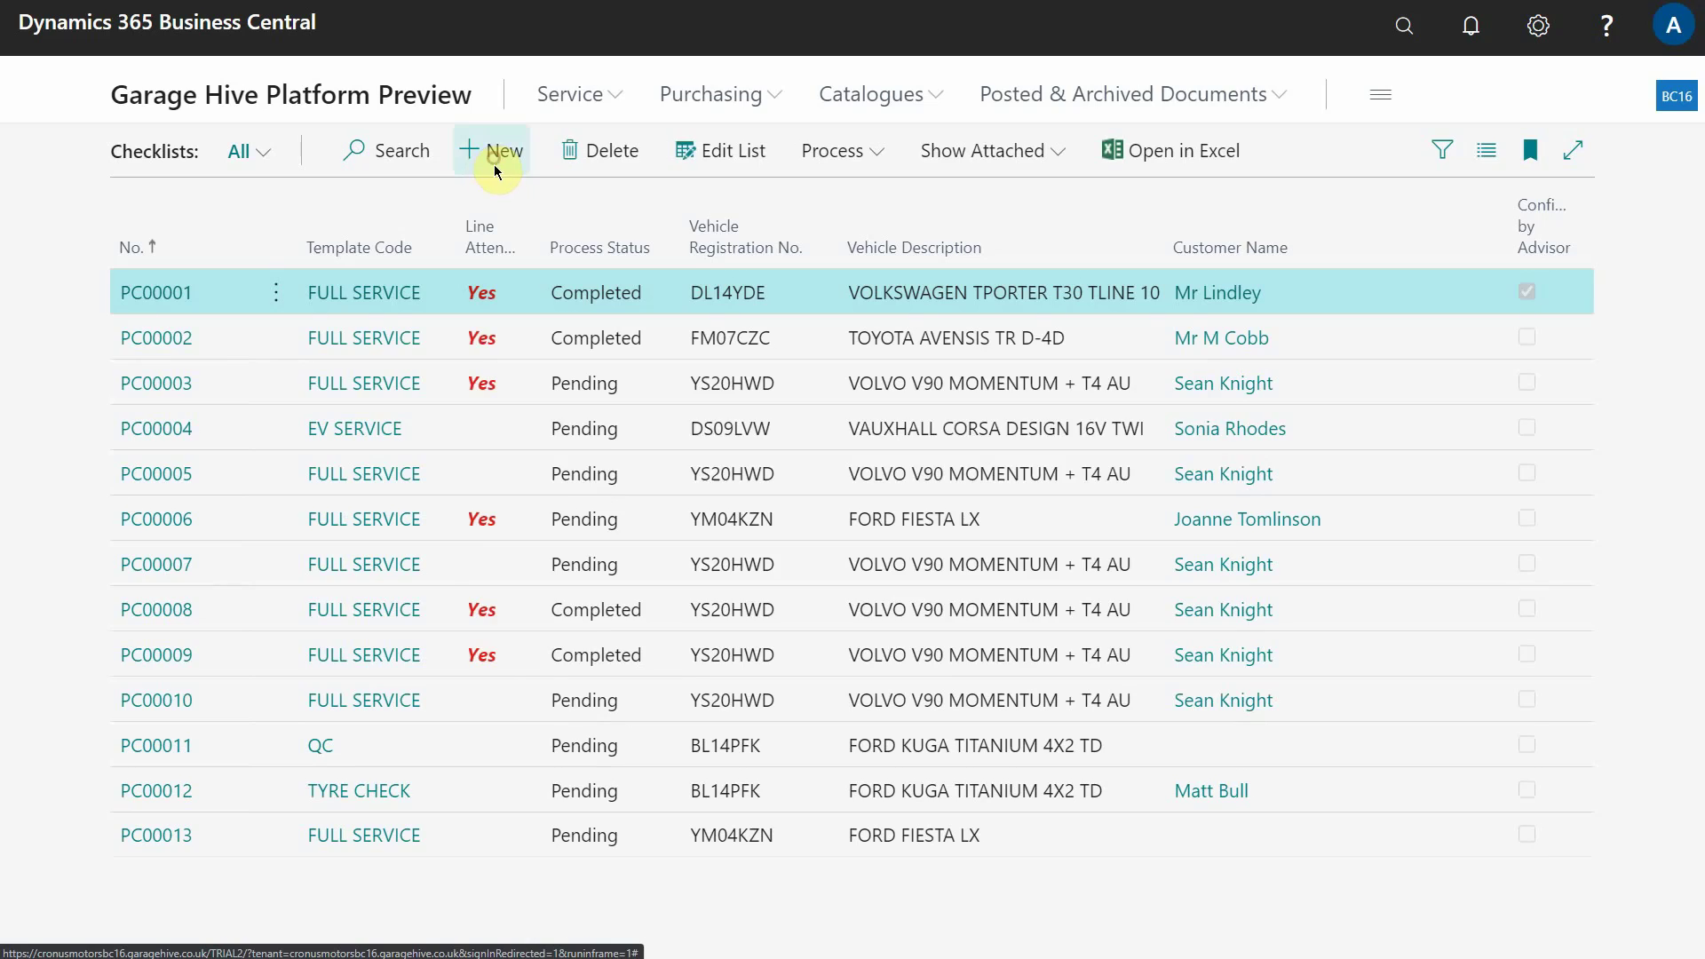
left_click(1105, 564)
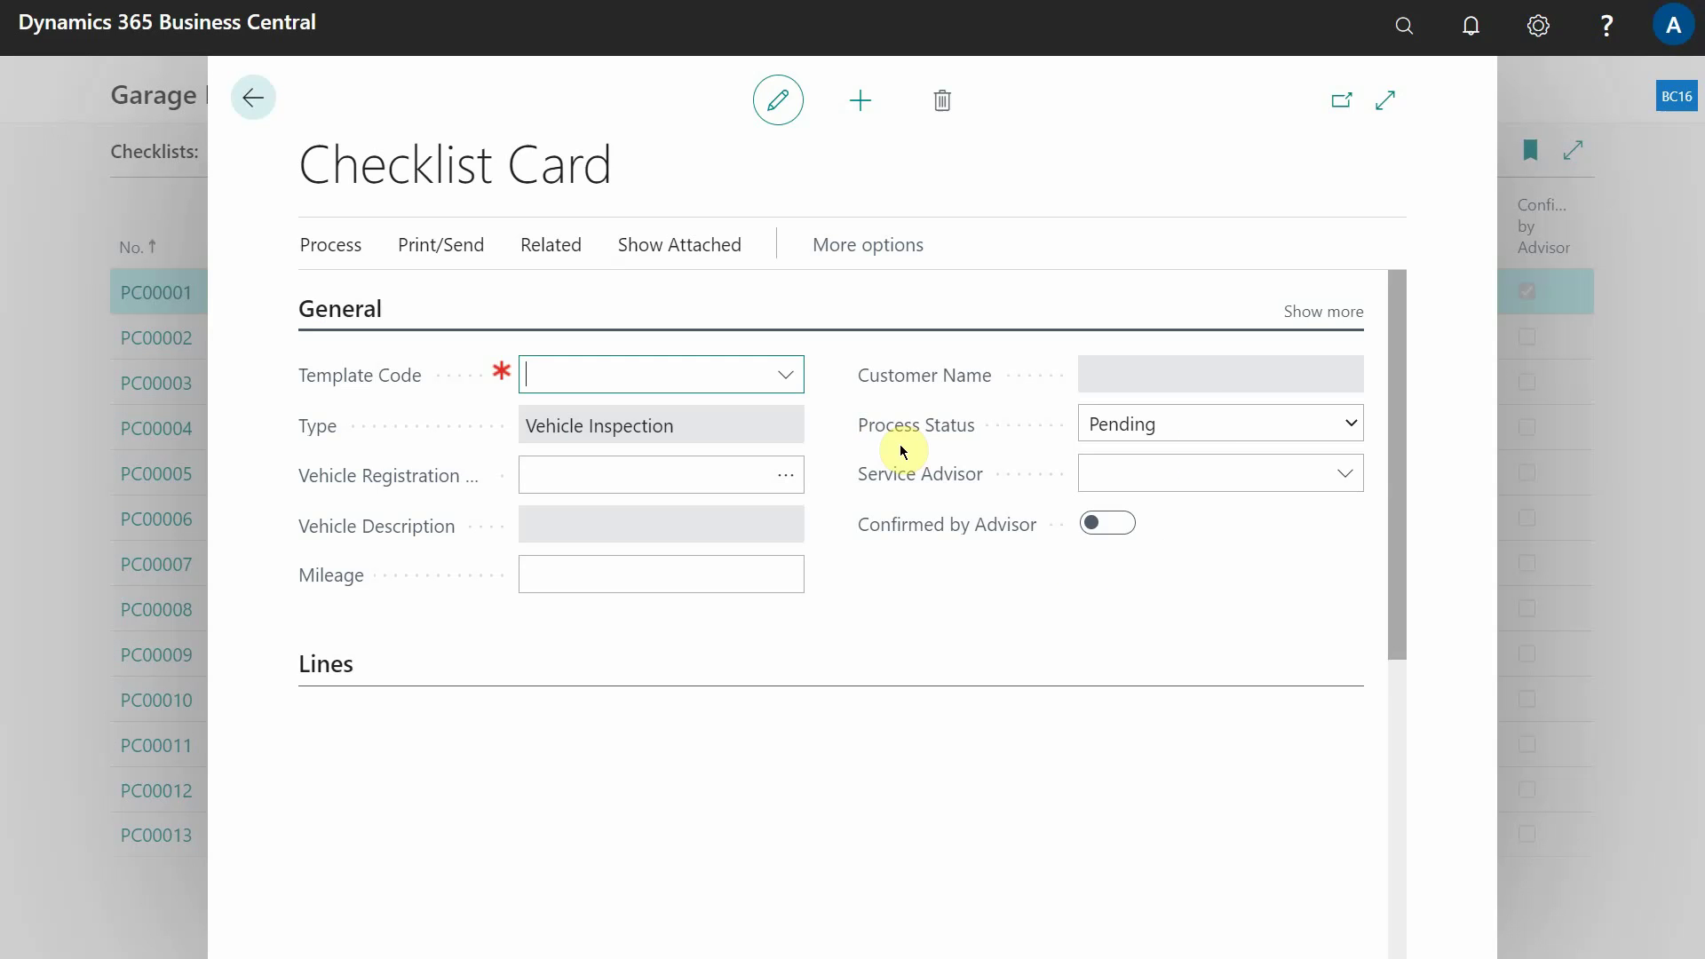
left_click(794, 374)
scroll(637, 579, "down", 1)
scroll(634, 578, "down", 1)
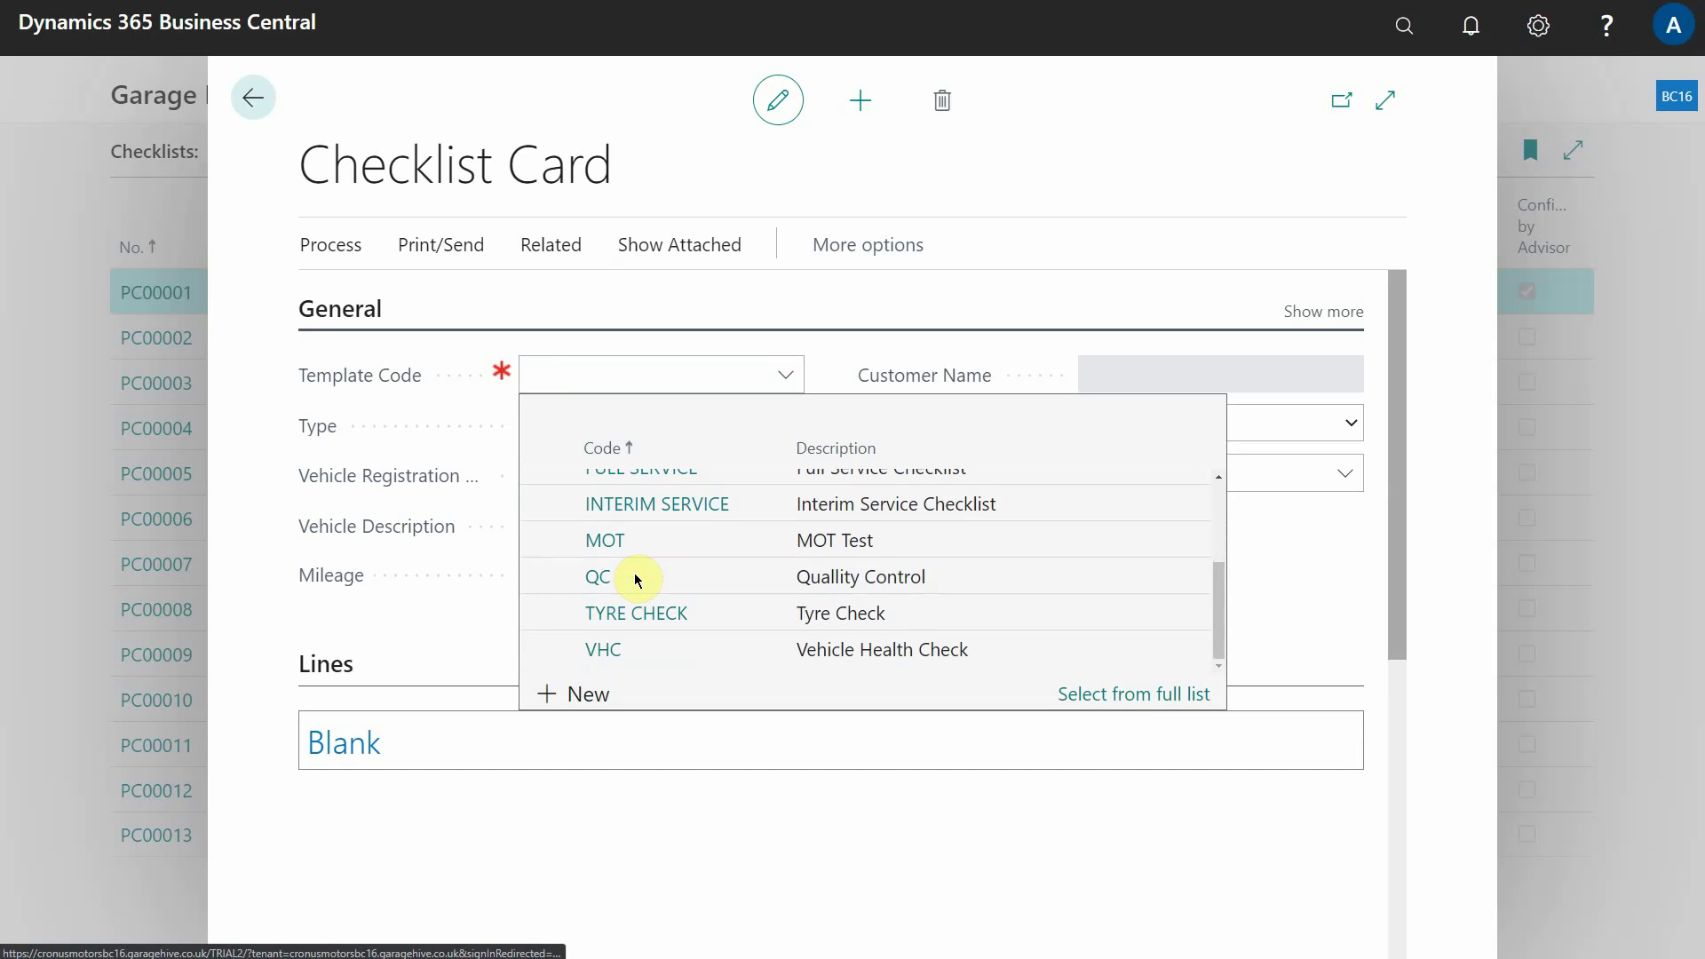
scroll(621, 593, "up", 2)
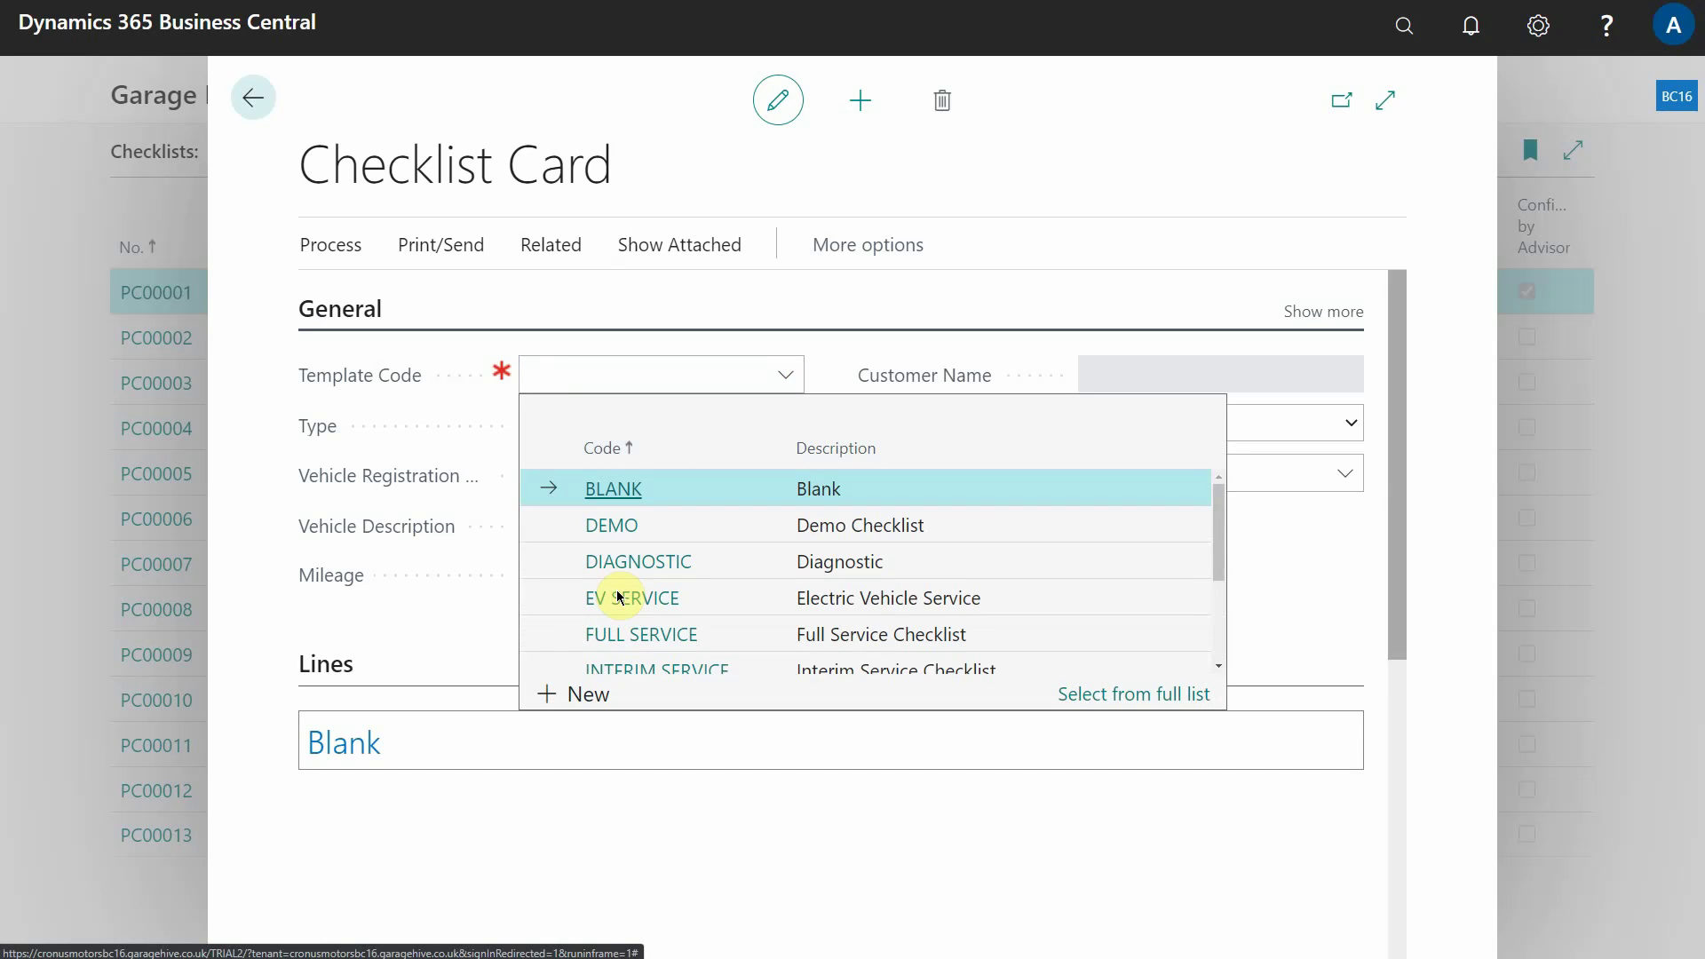
left_click(605, 526)
Step: Rate Question 1 - Demo and Question 2 - Demo green in the checklist lines, and tick the Demo Checkbox
scroll(888, 623, "down", 5)
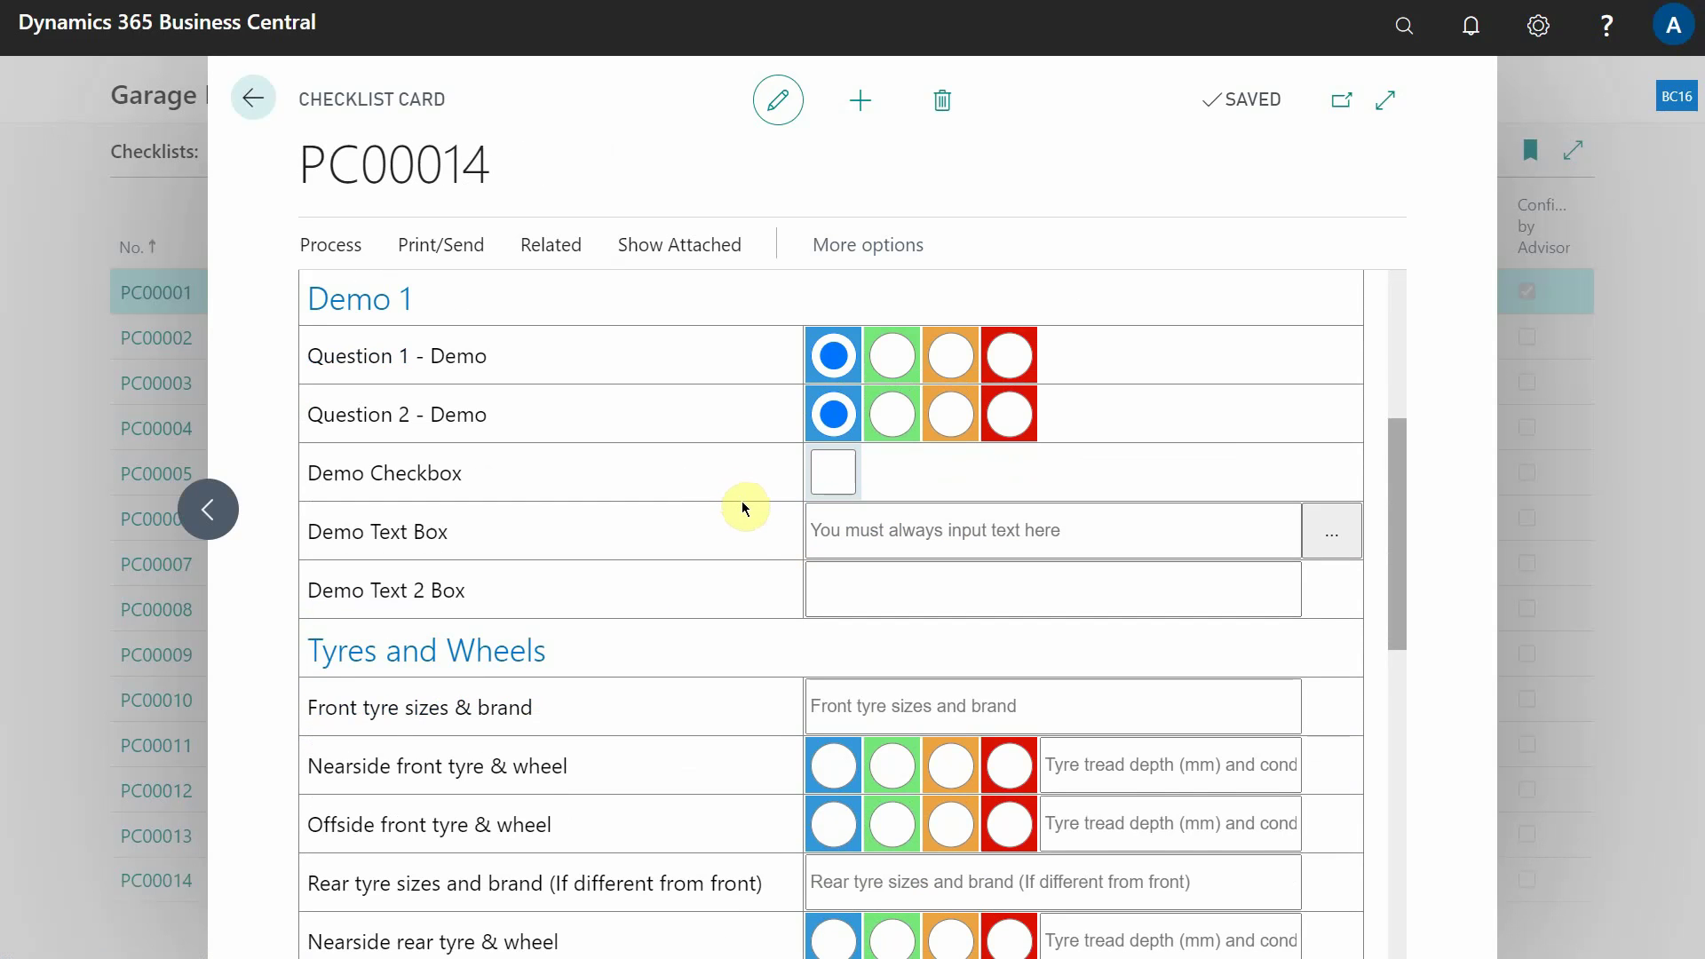
scroll(743, 506, "down", 1)
scroll(744, 510, "up", 3)
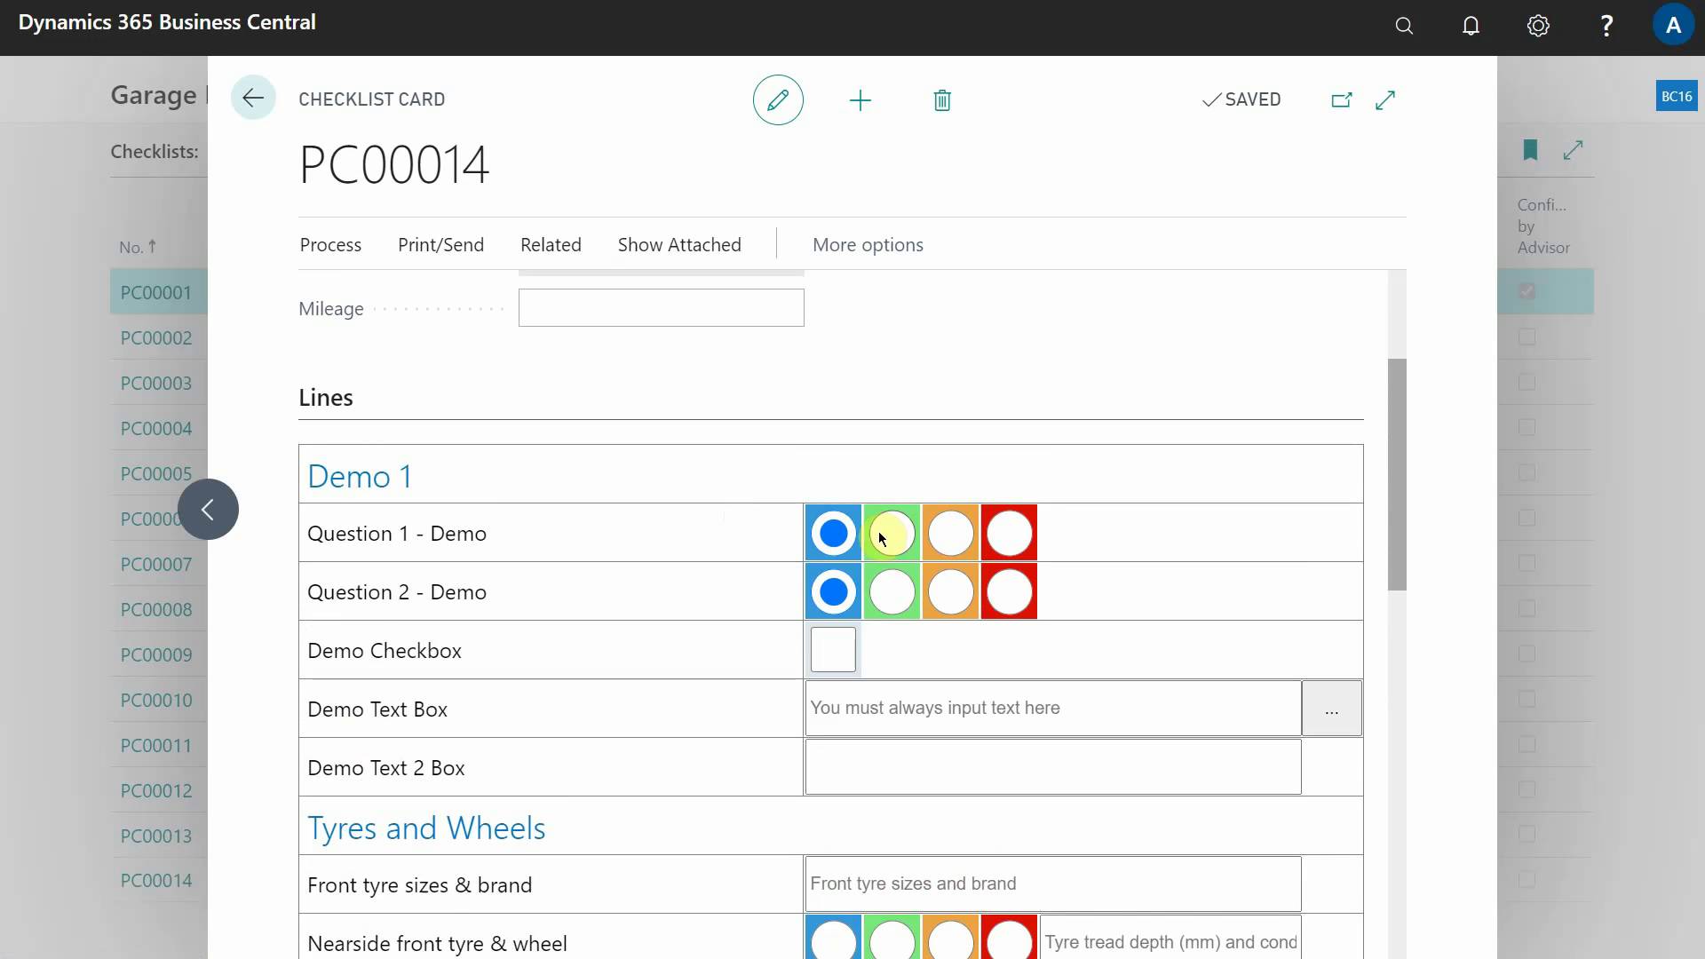
left_click(883, 535)
left_click(963, 536)
left_click(1013, 596)
left_click(946, 602)
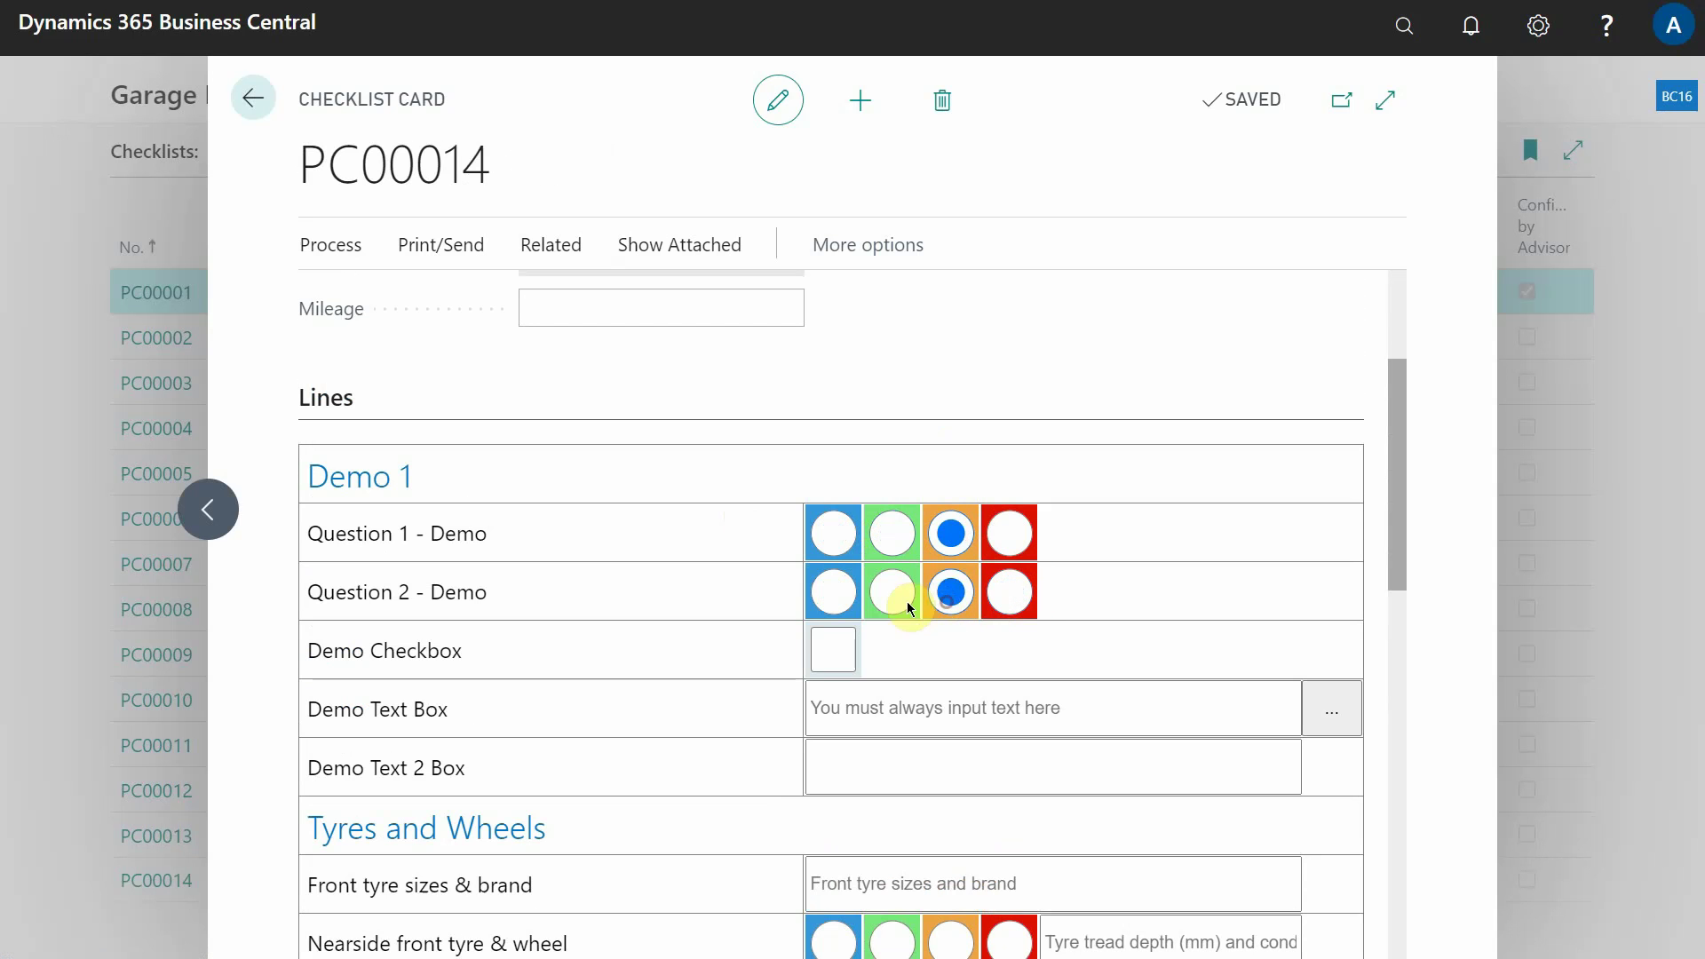
left_click(888, 590)
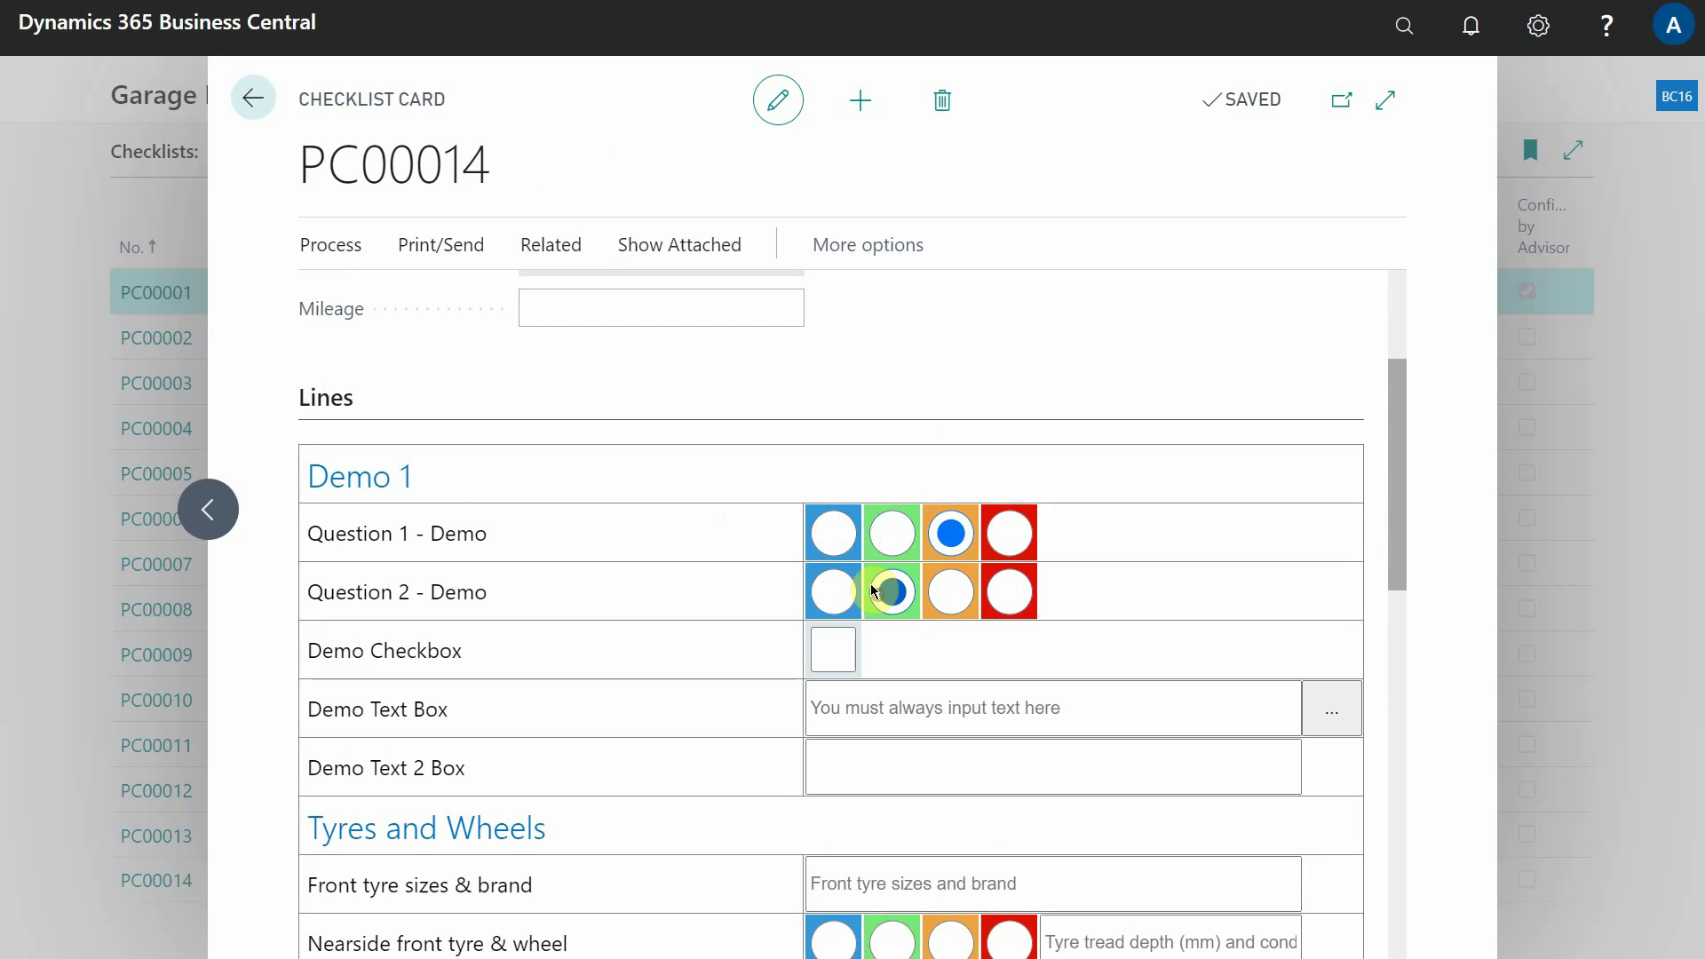
left_click(889, 541)
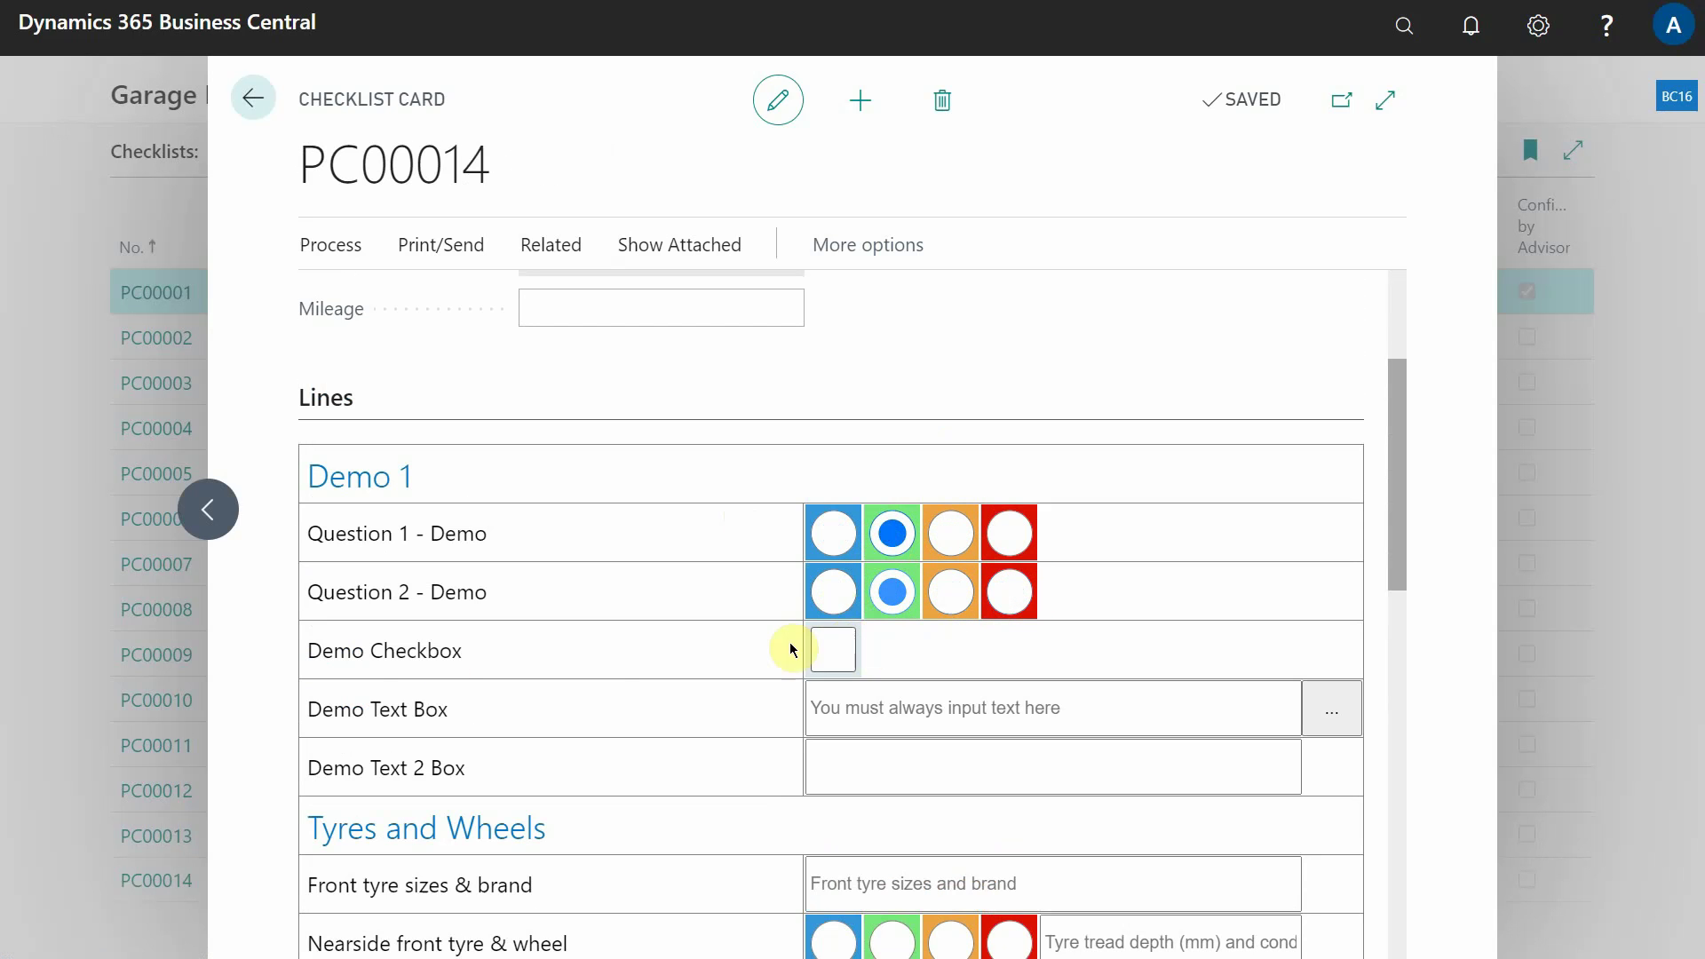
left_click(836, 656)
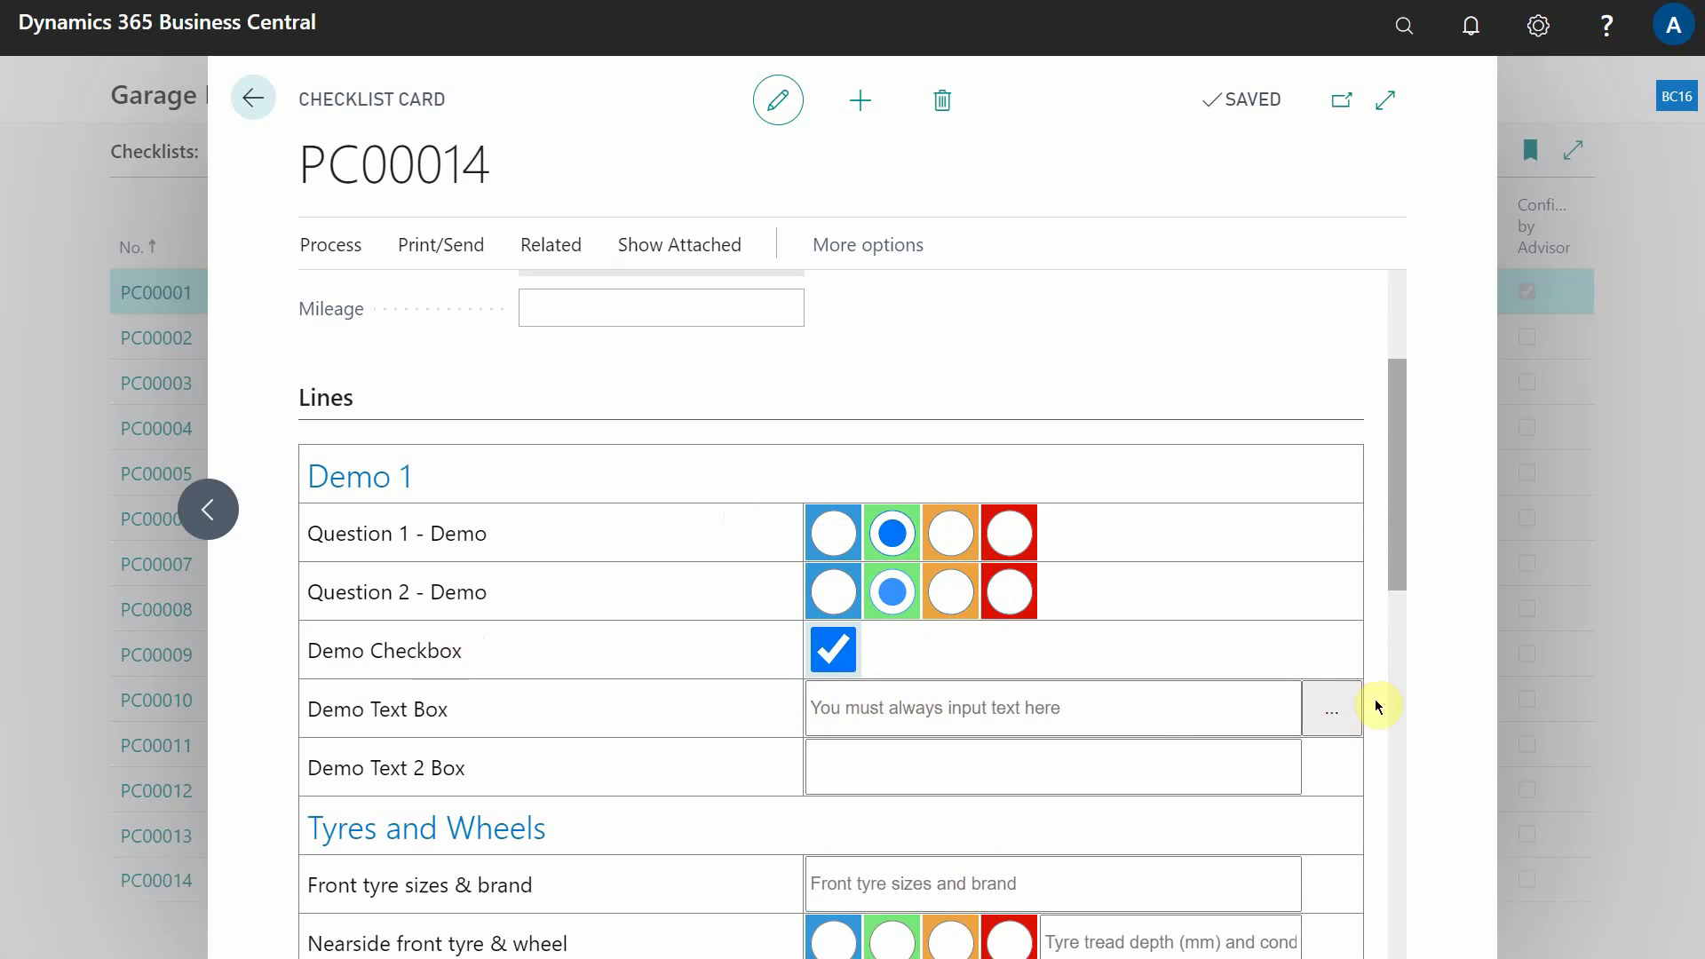
Step: Fill the Demo Text Box with the LOCK-GLOVE text template
left_click(1330, 710)
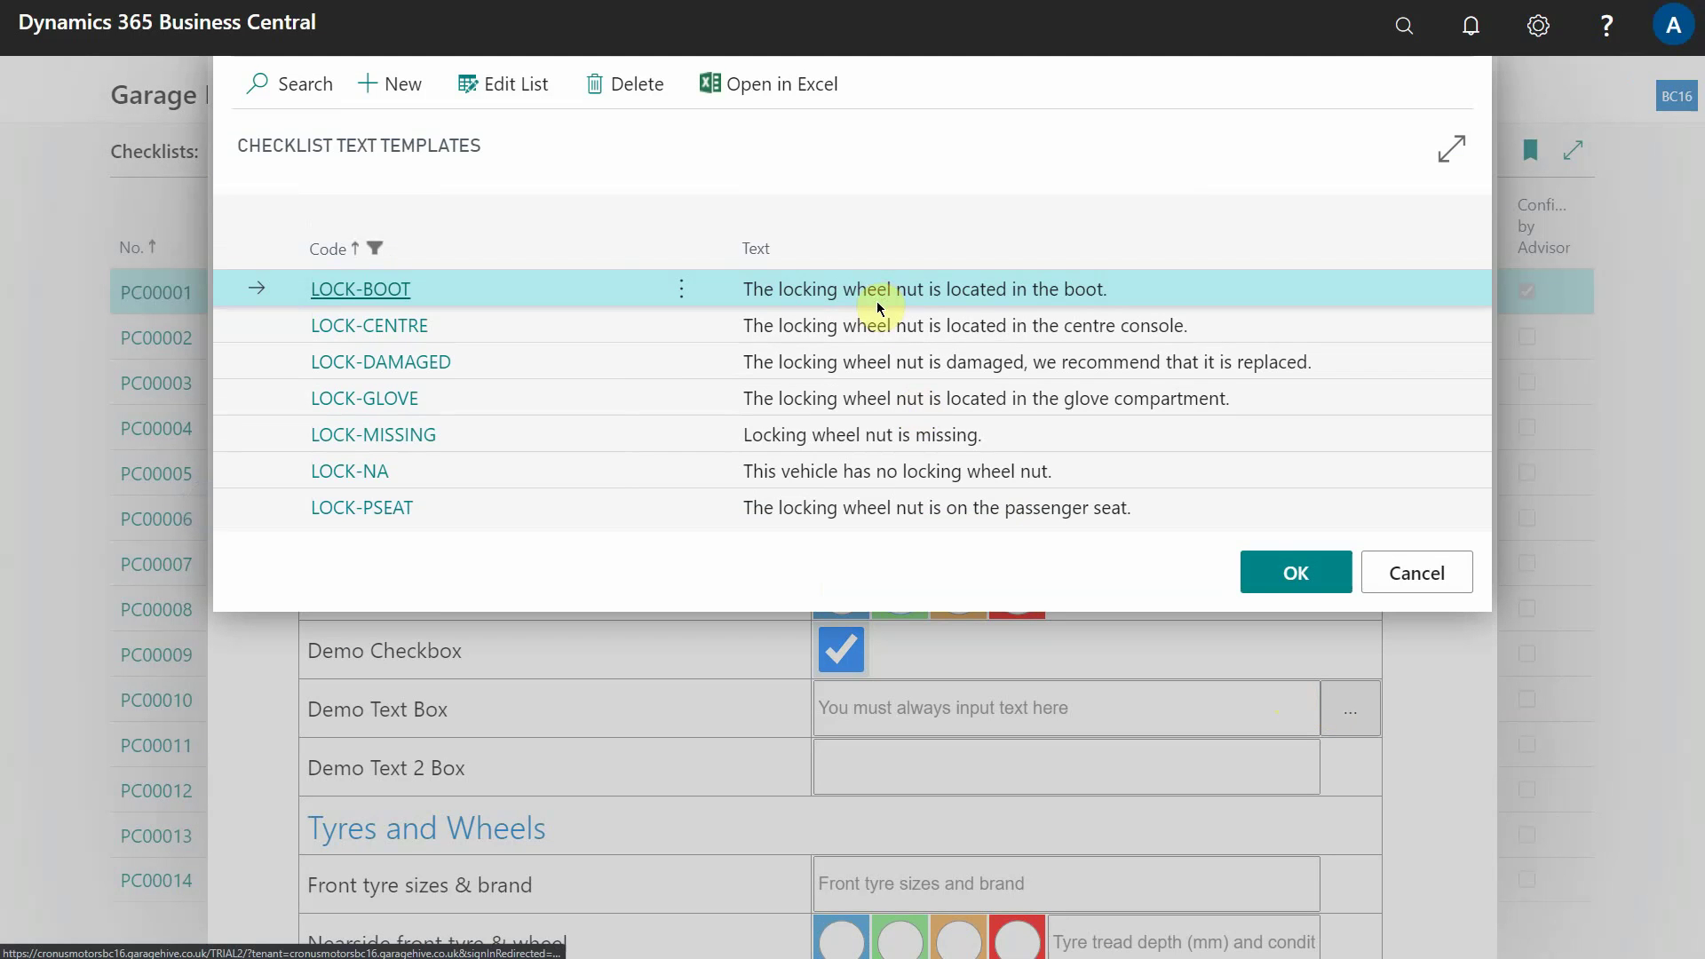
left_click_drag(914, 466, 921, 497)
left_click(807, 432)
left_click(894, 395)
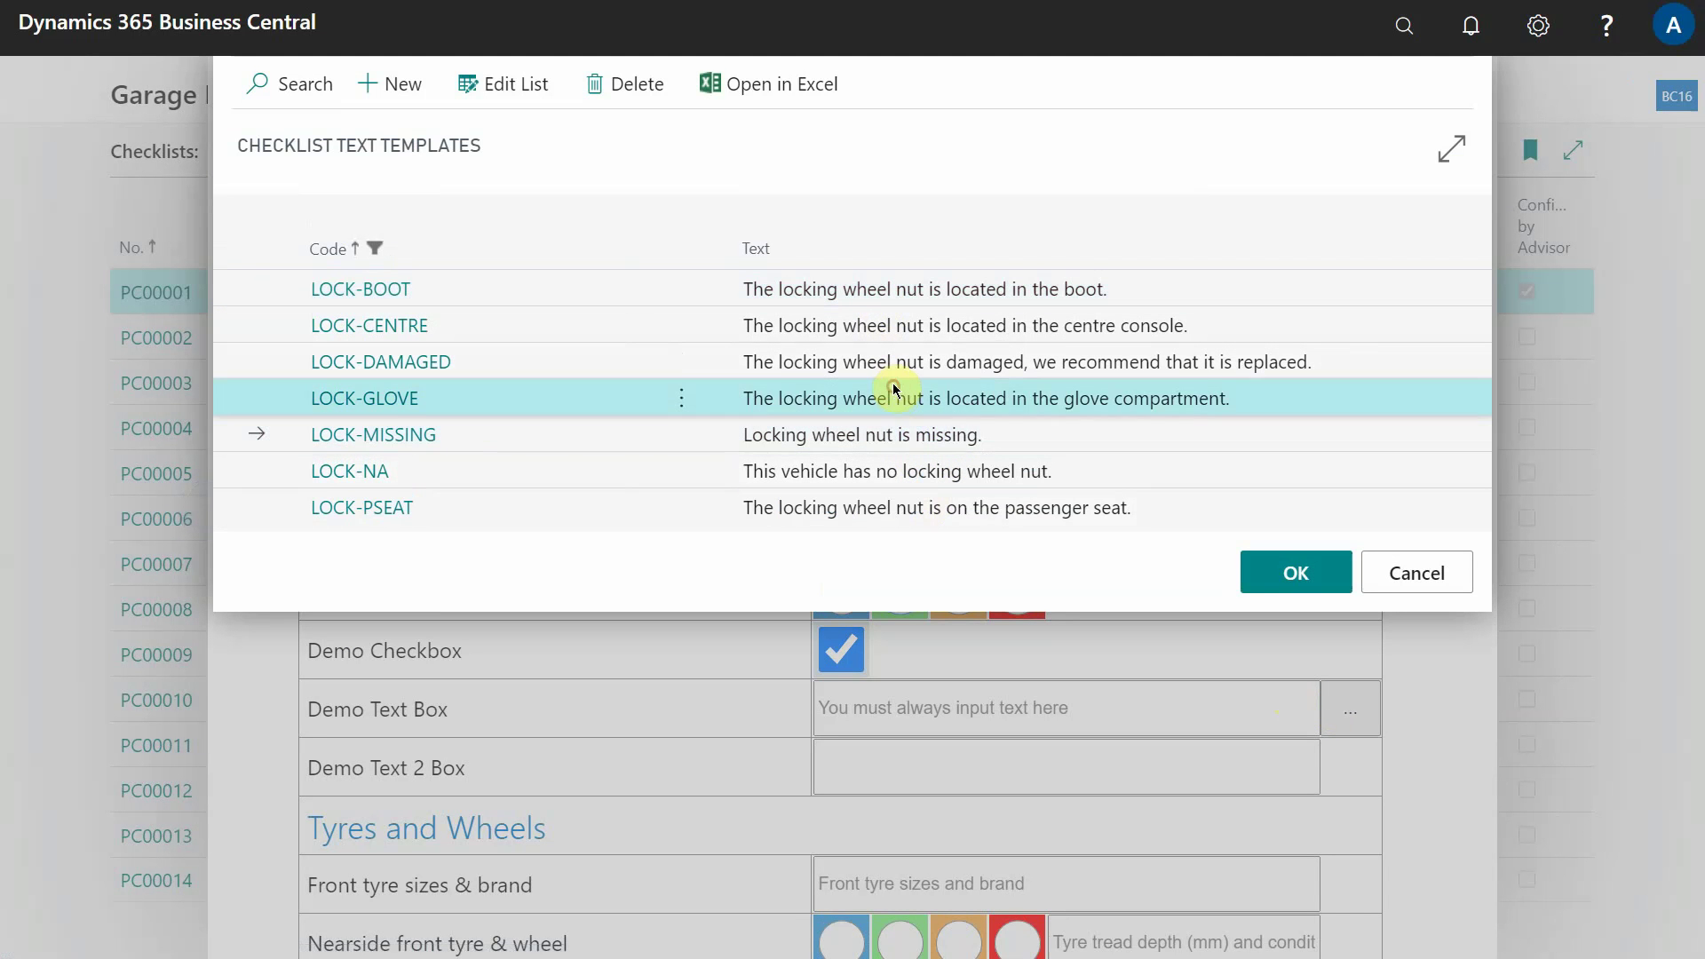
left_click(386, 397)
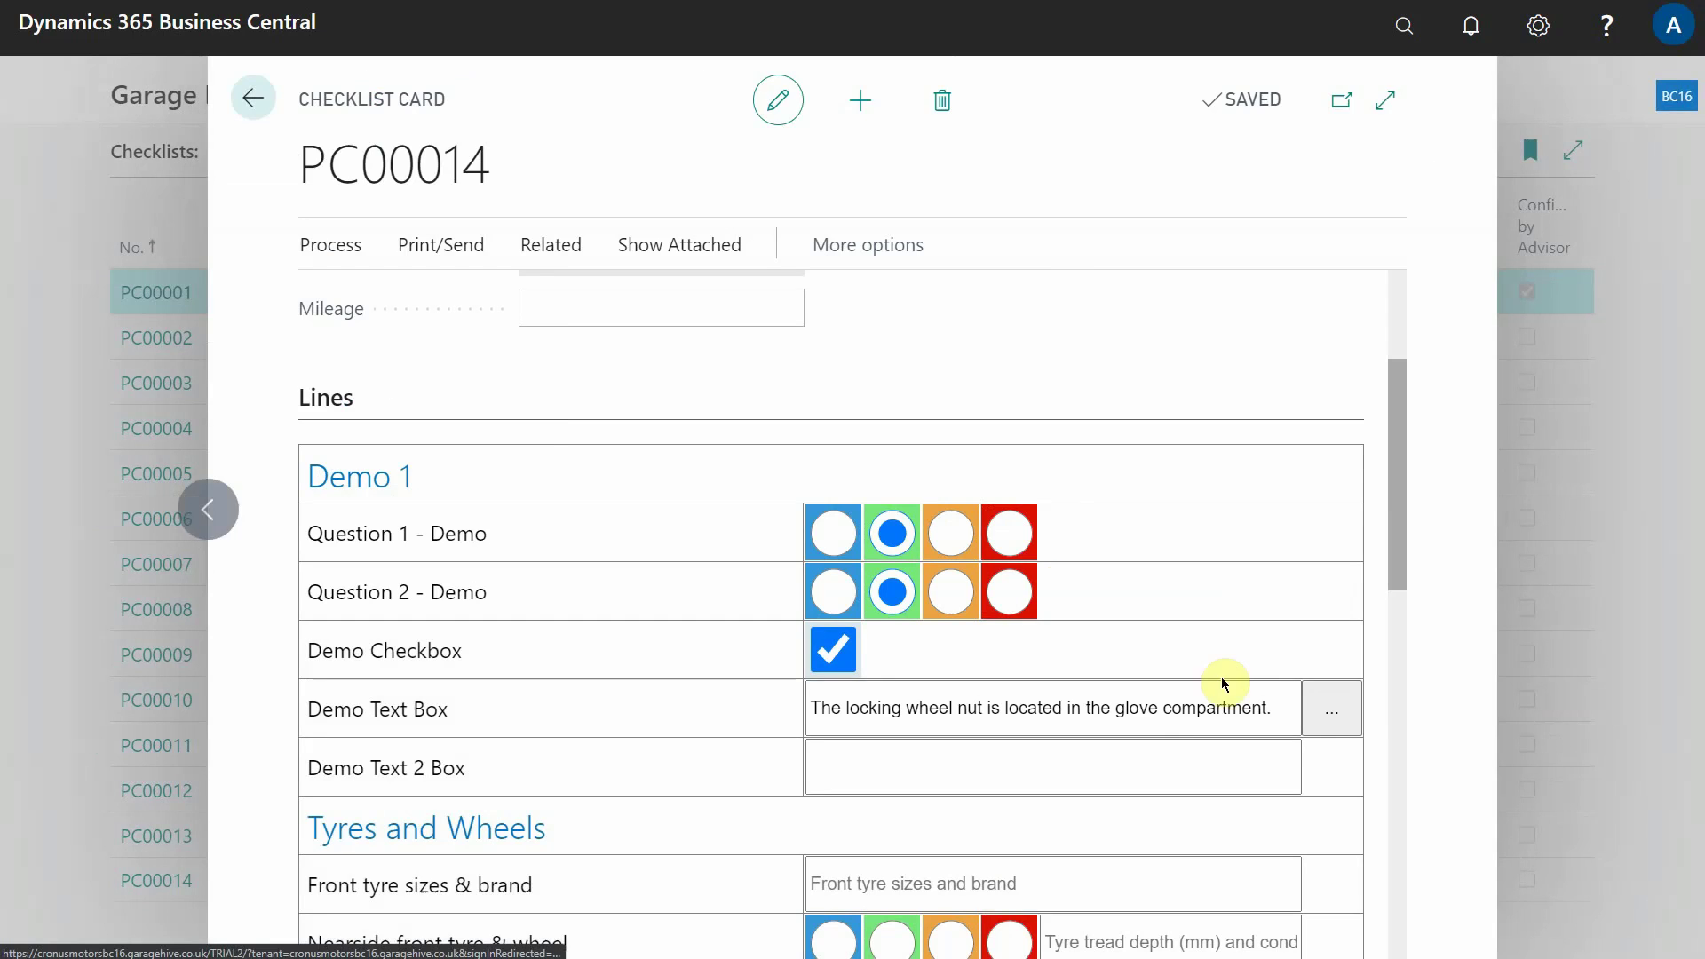
Step: Fill the Demo Text Box with the LOCK-DAMAGED text template and enter "Example text" in Demo Text 2 Box
left_click(1330, 711)
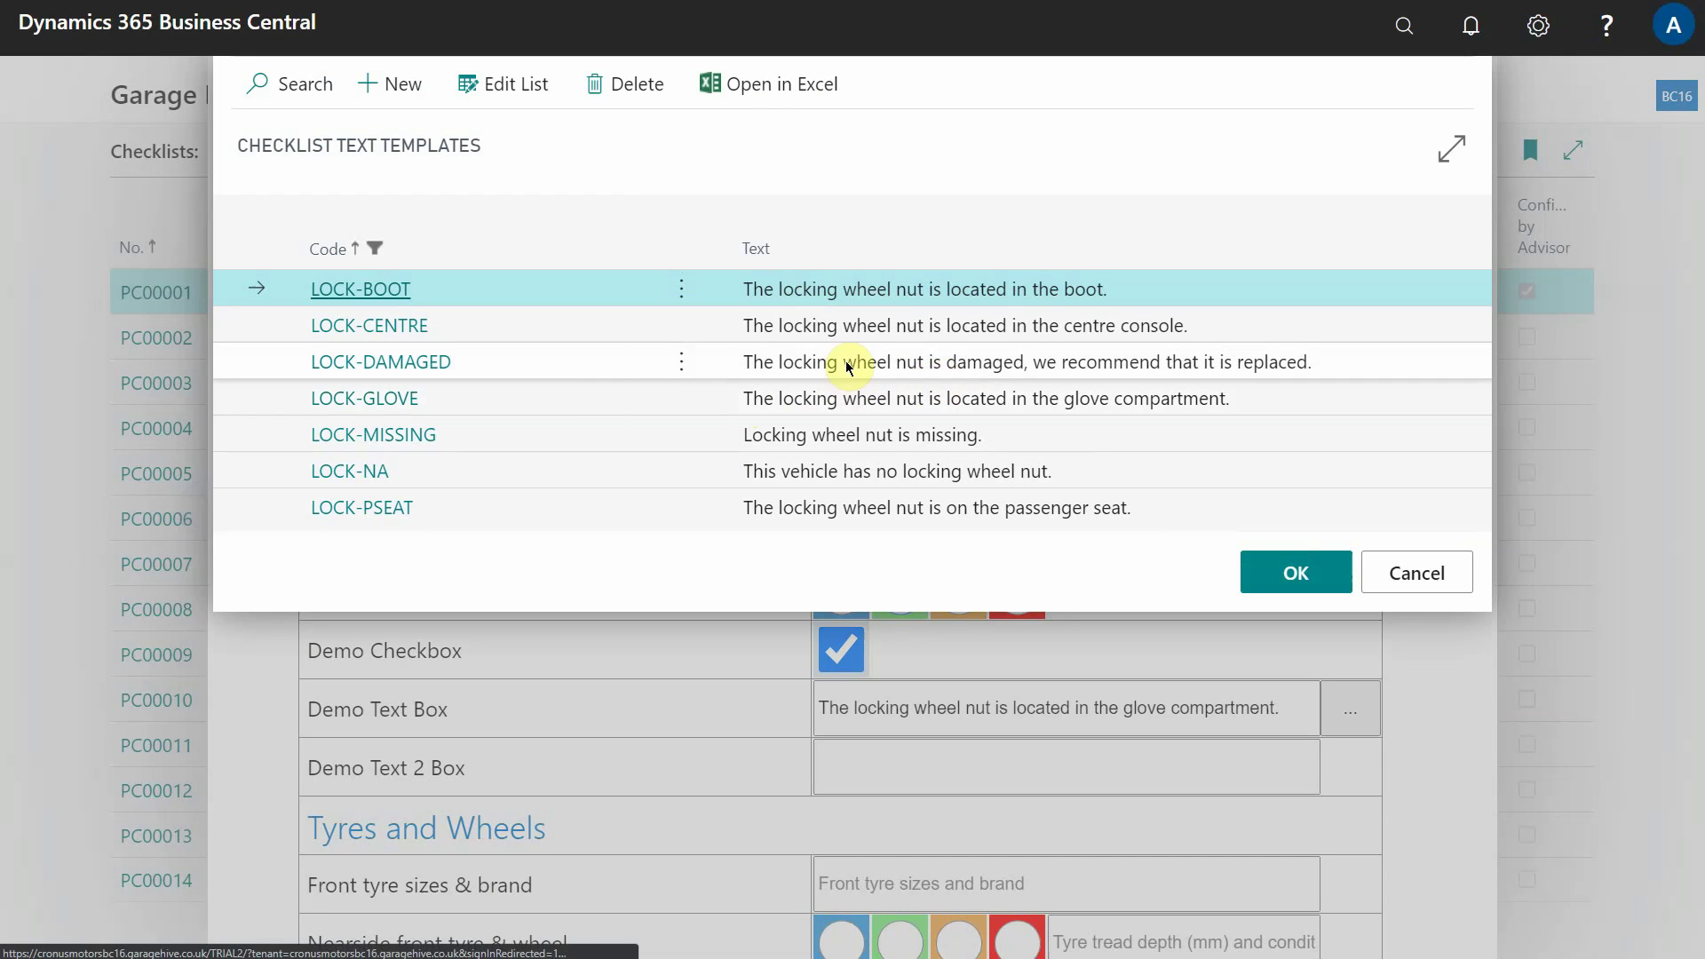
left_click(373, 361)
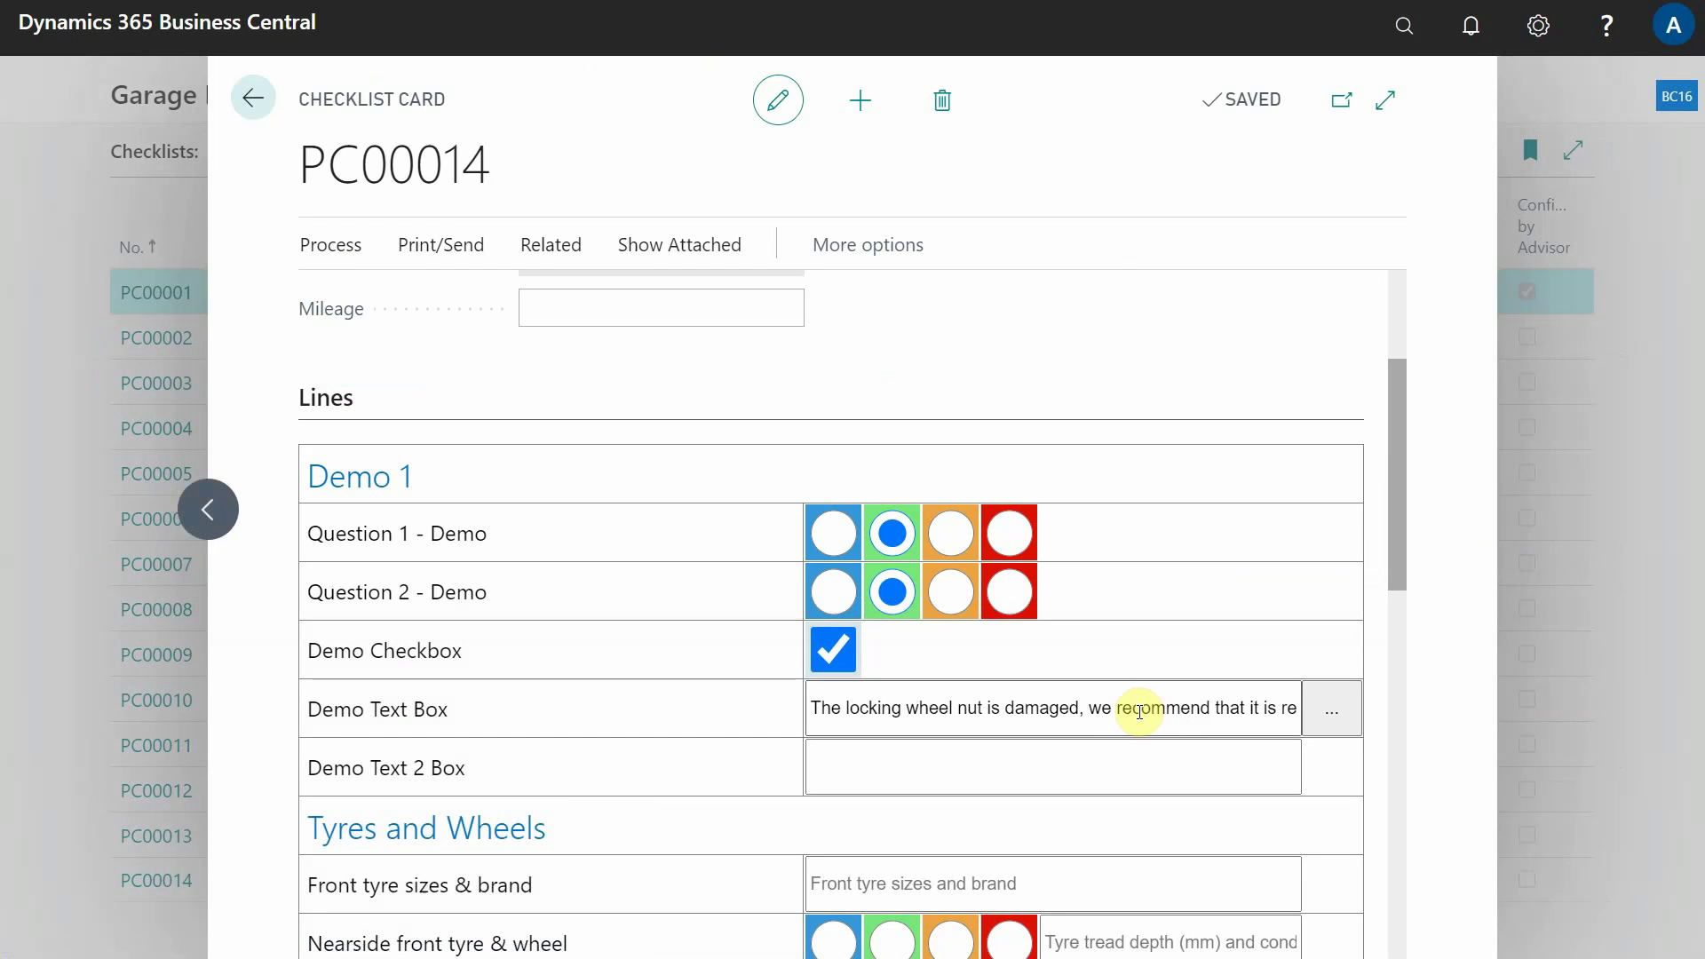
left_click(982, 767)
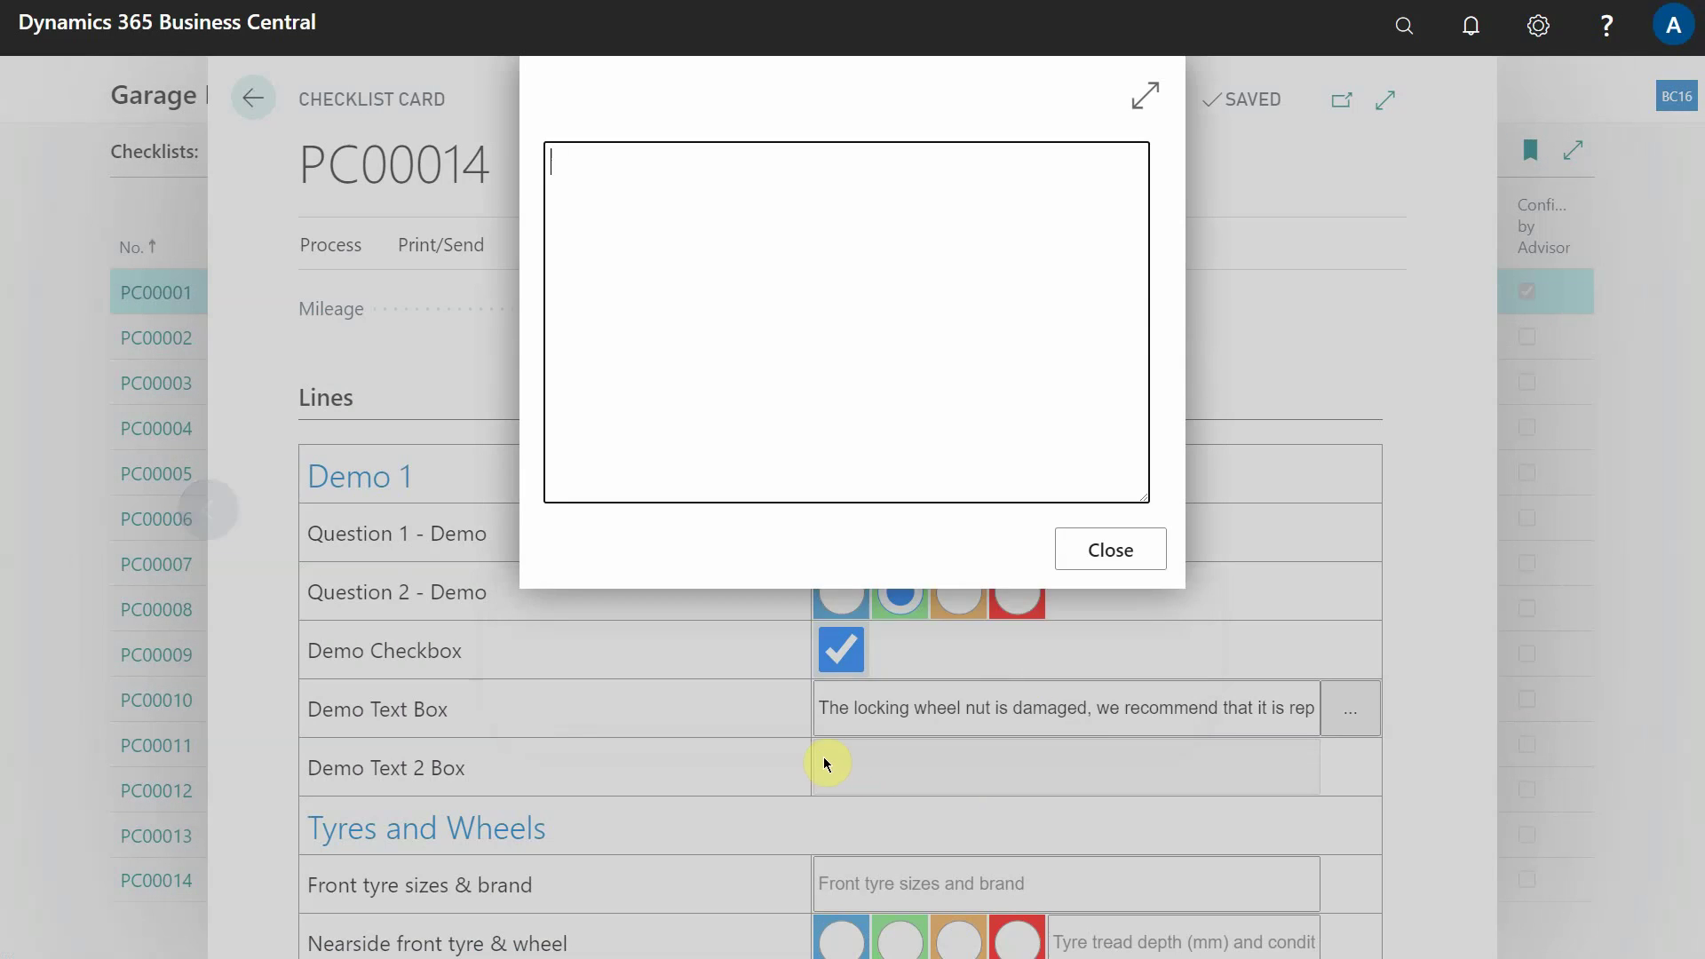
type("Example text")
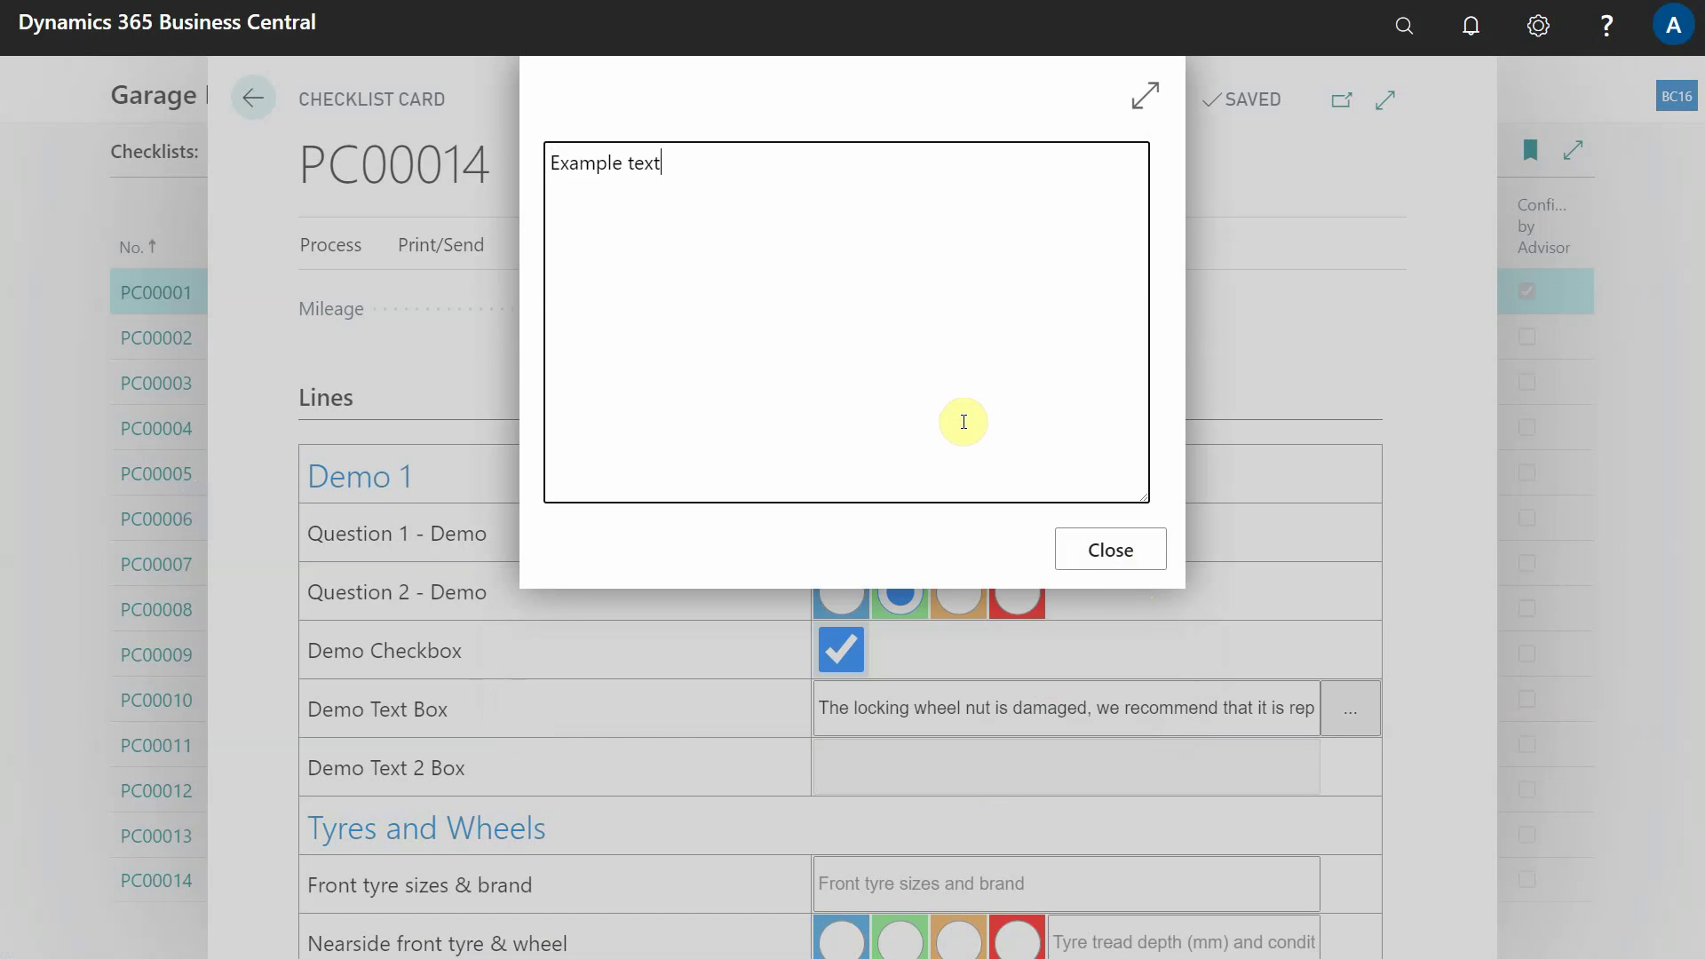
key("Escape")
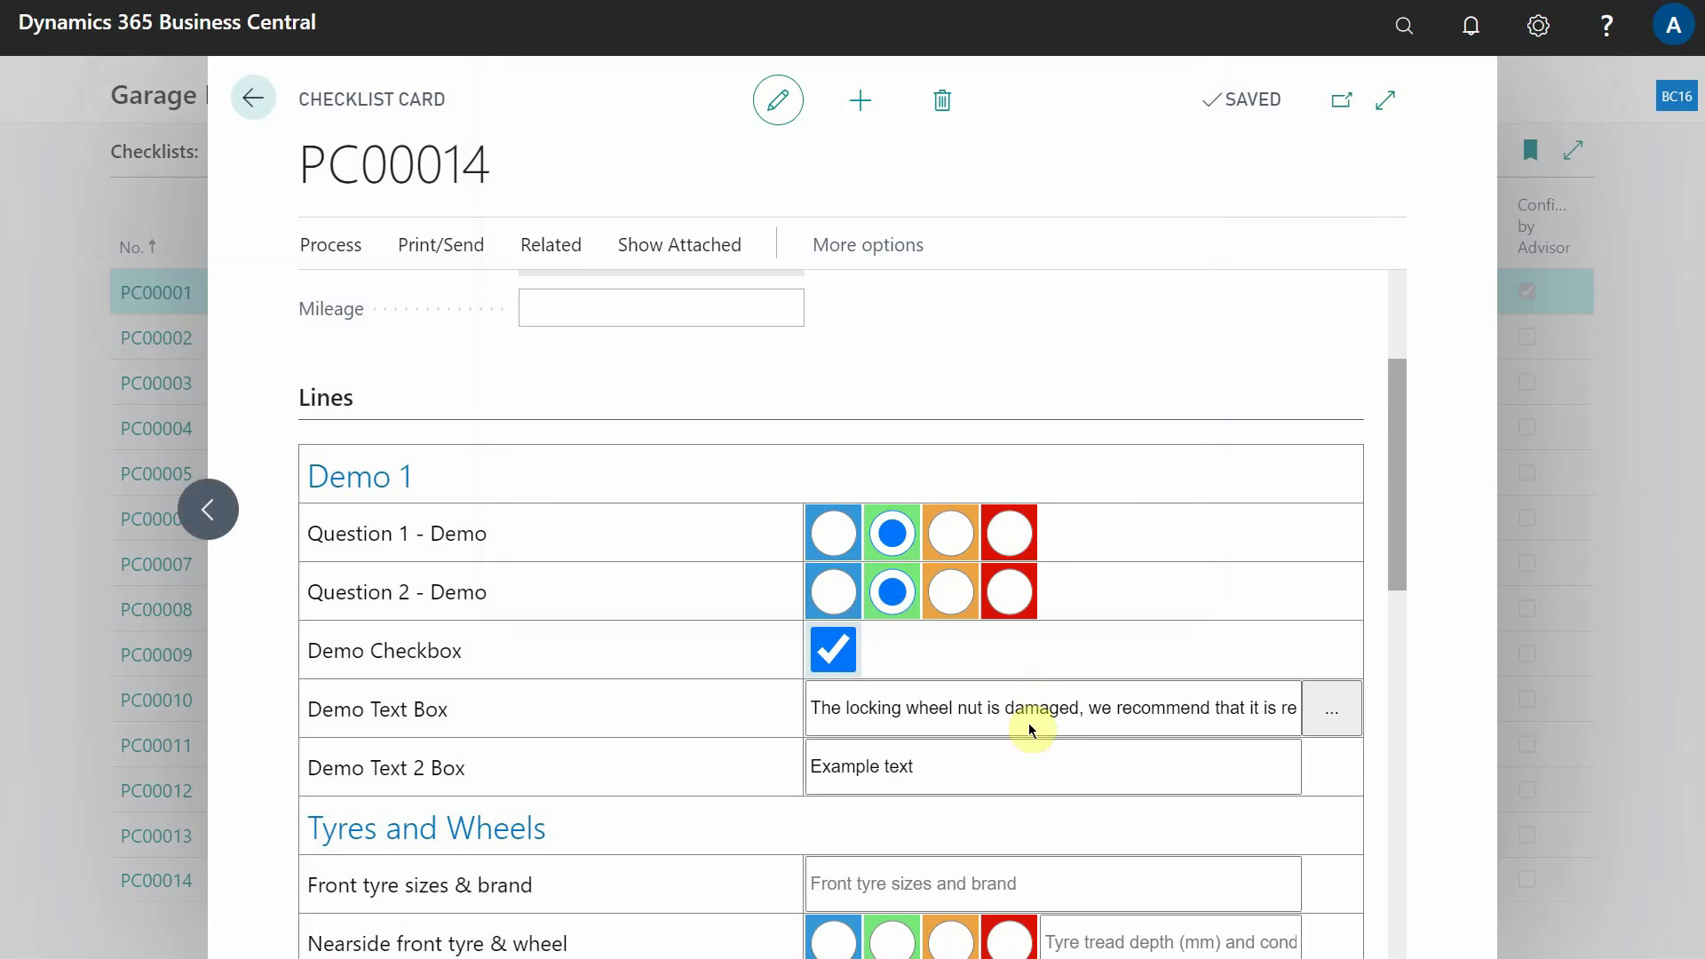
Step: Under Tyres and Wheels, rate nearside front red, offside front amber, nearside rear green, offside rear amber, spare red, and wheel alignment blue
scroll(1028, 722, "down", 2)
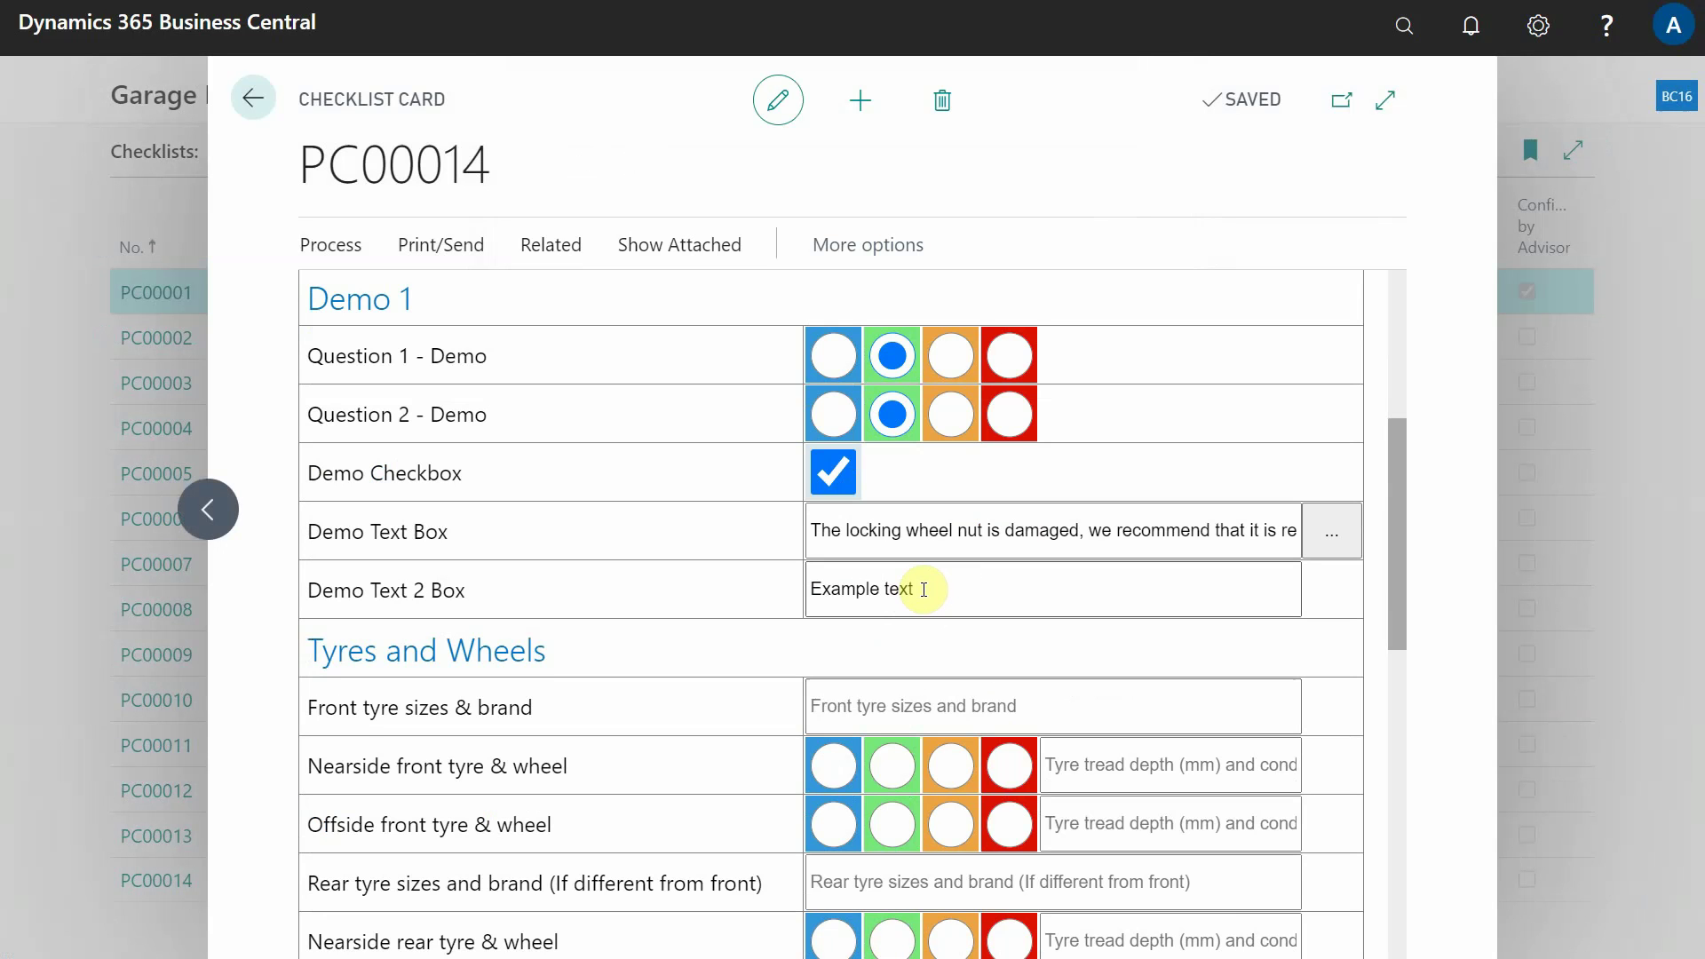
scroll(923, 590, "down", 2)
left_click(1009, 588)
left_click(951, 644)
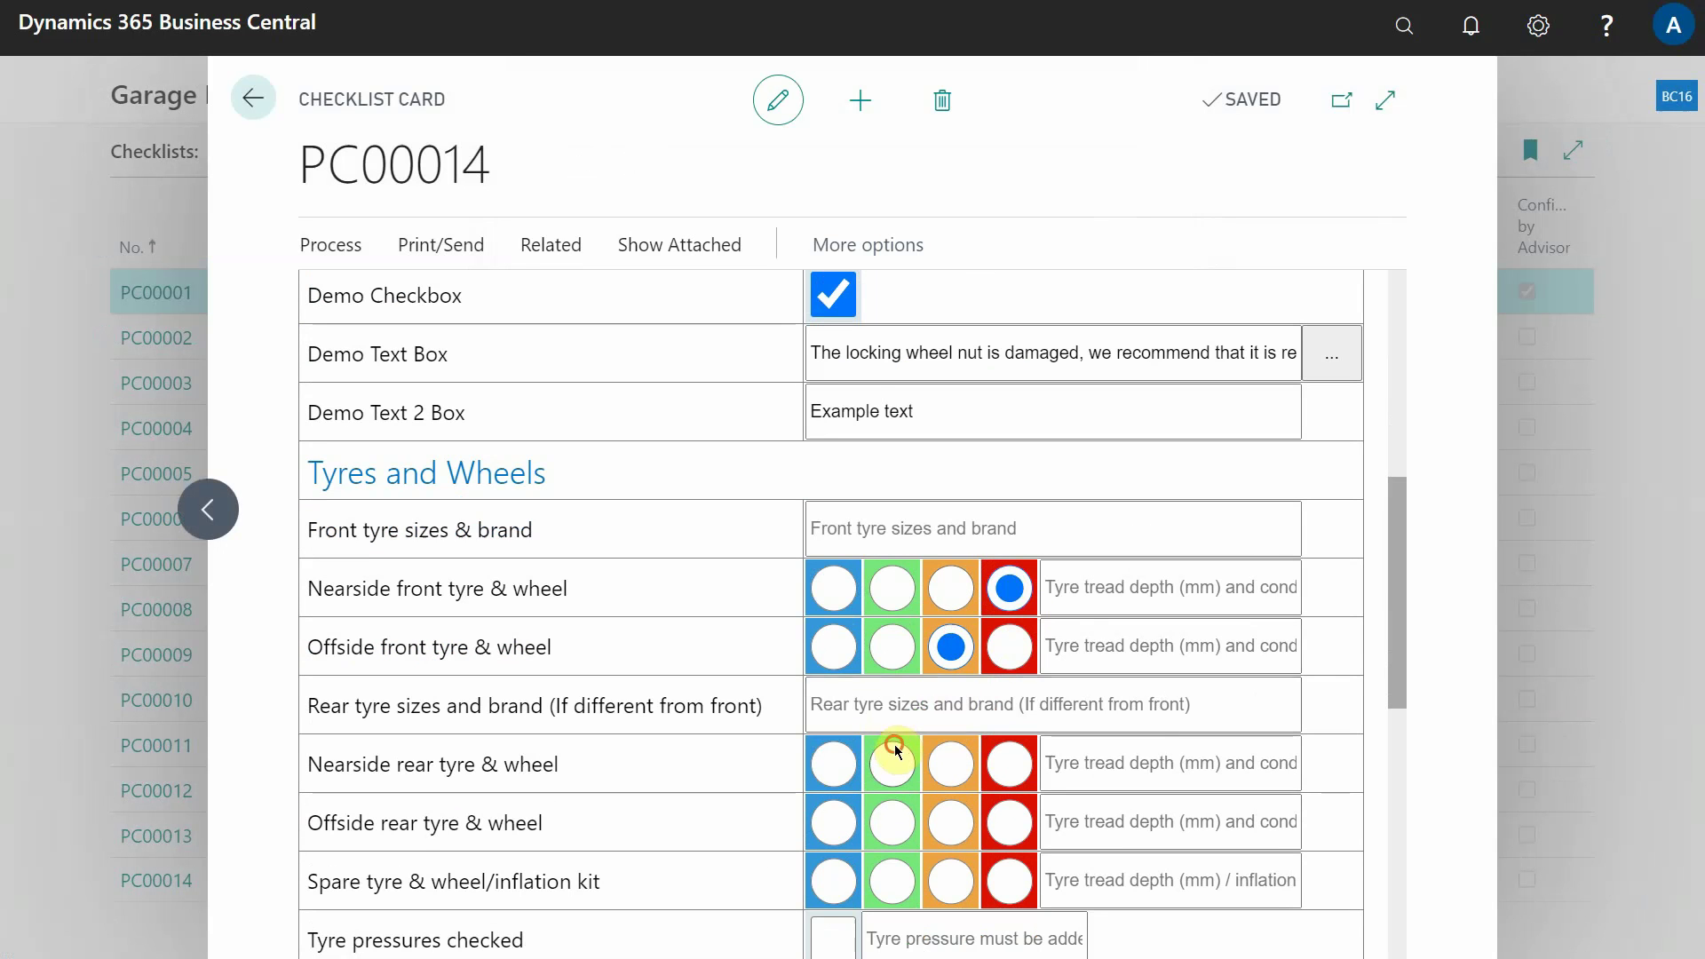
left_click(892, 750)
left_click(951, 823)
left_click(1009, 881)
scroll(934, 799, "down", 3)
left_click(832, 734)
Step: Tick both Wheels removed - Yes and Wheels removed - No under Wheel Torque Check
scroll(885, 753, "down", 1)
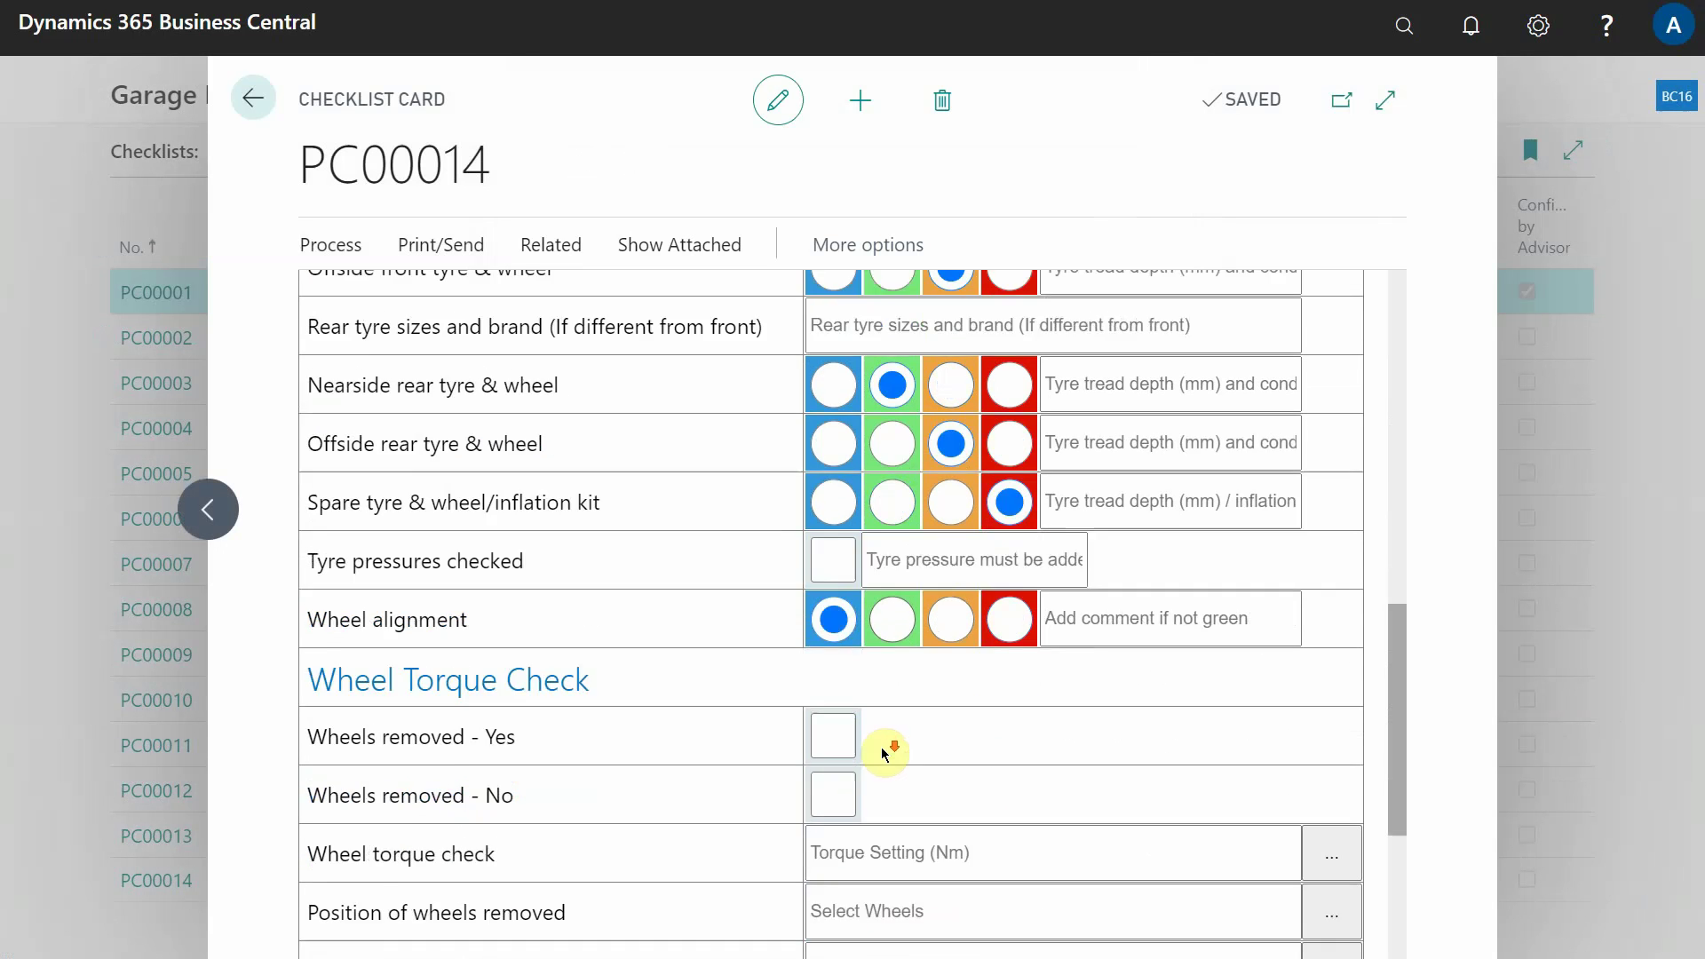
left_click(837, 672)
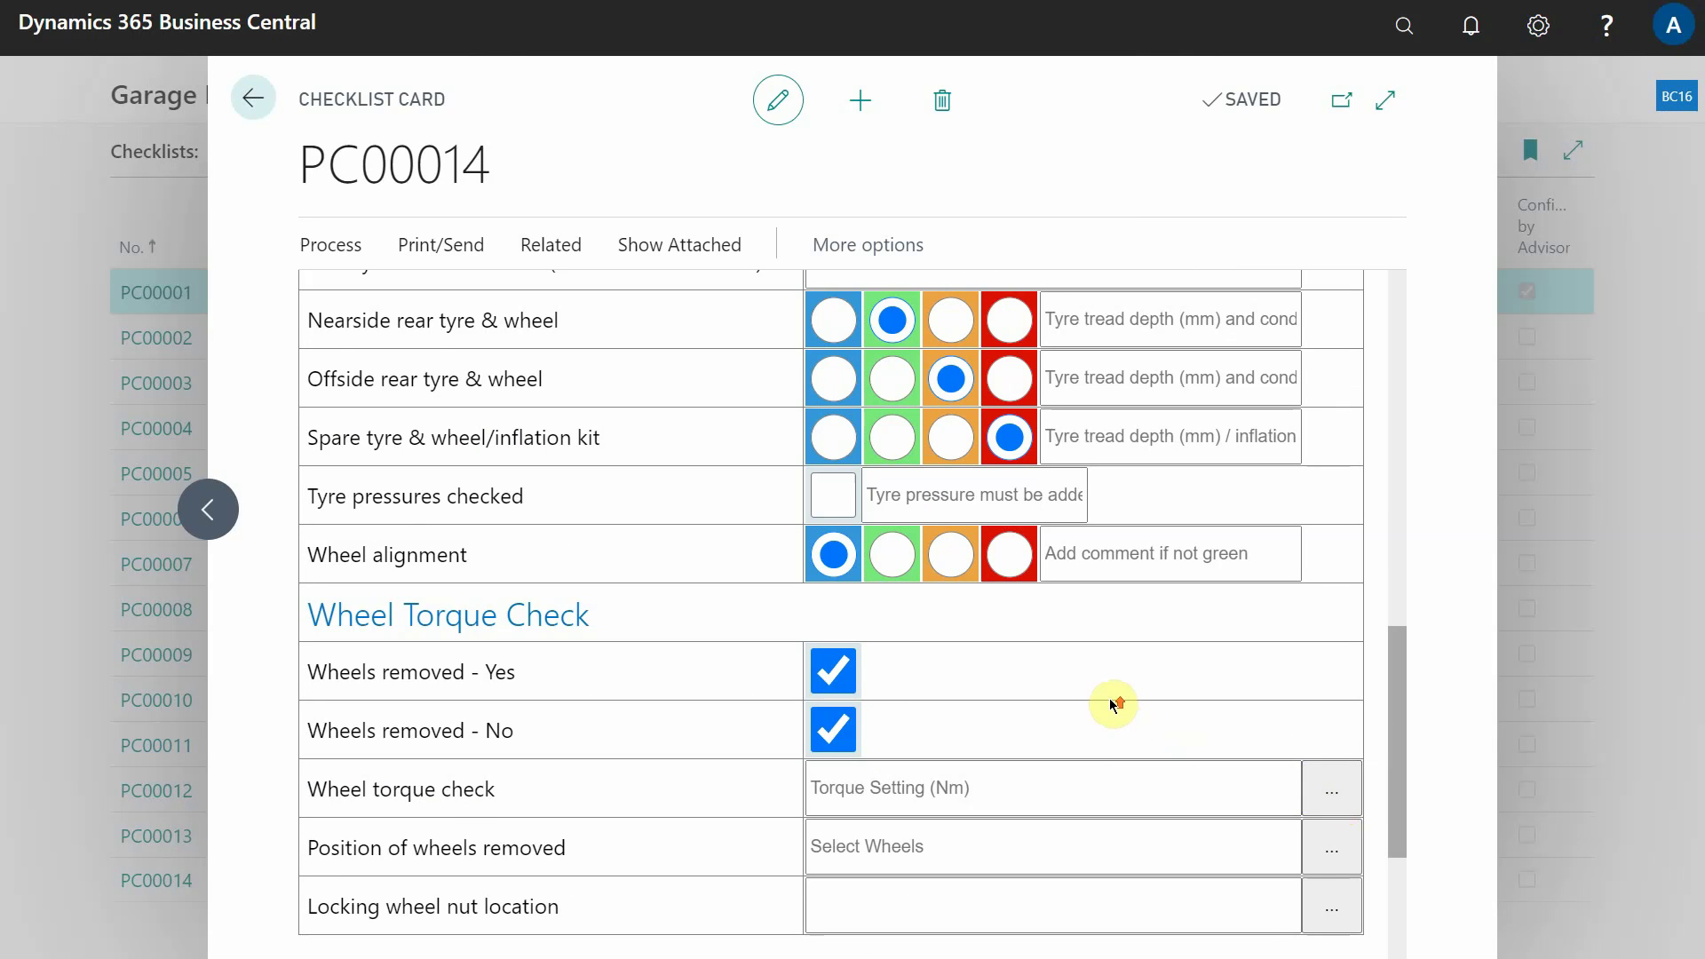
Step: Open a print preview of the checklist's Vehicle Inspection report
scroll(1106, 697, "up", 4)
scroll(1065, 666, "up", 8)
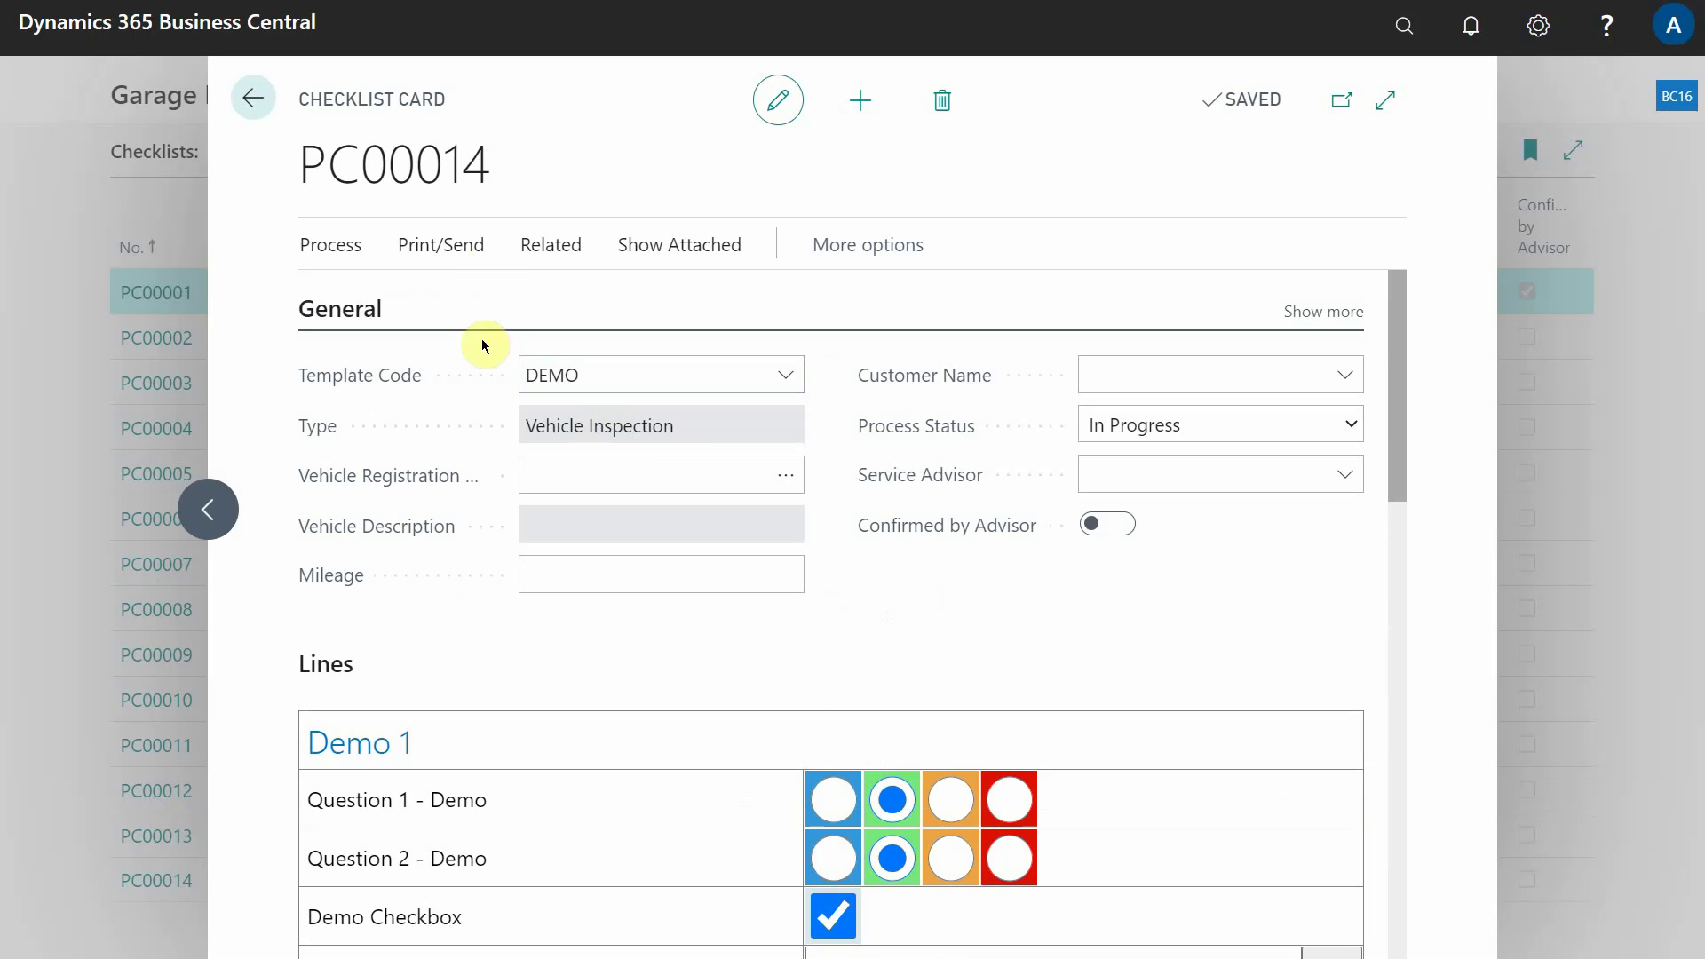
left_click(442, 246)
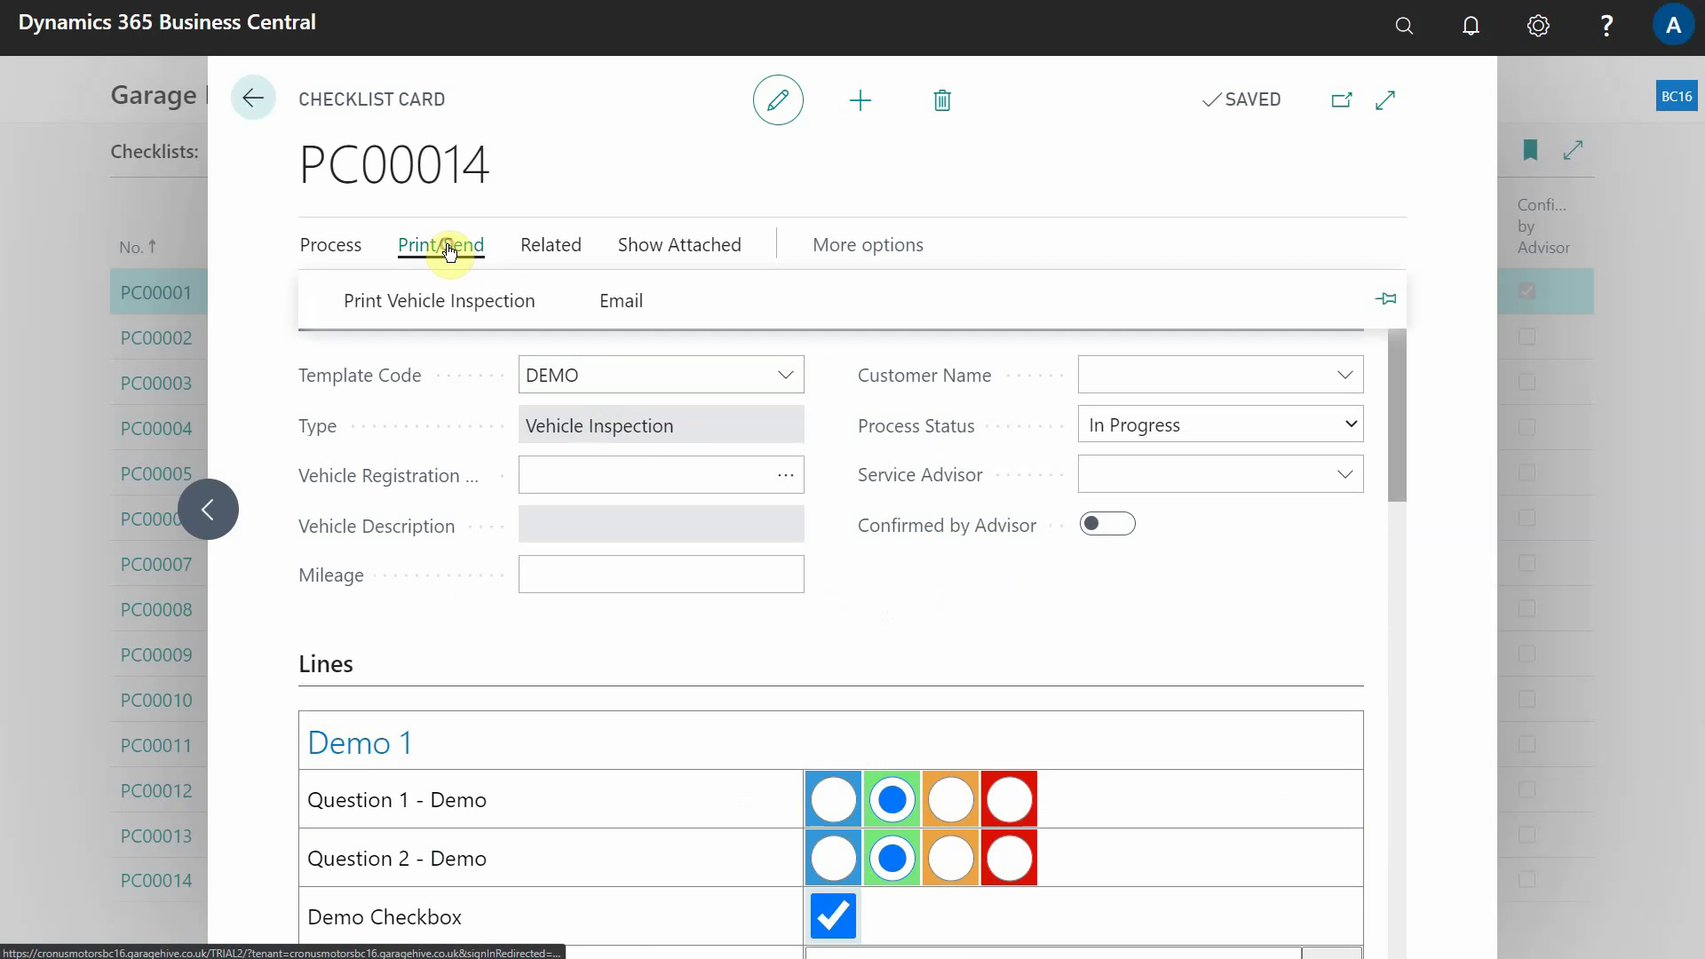
left_click(469, 304)
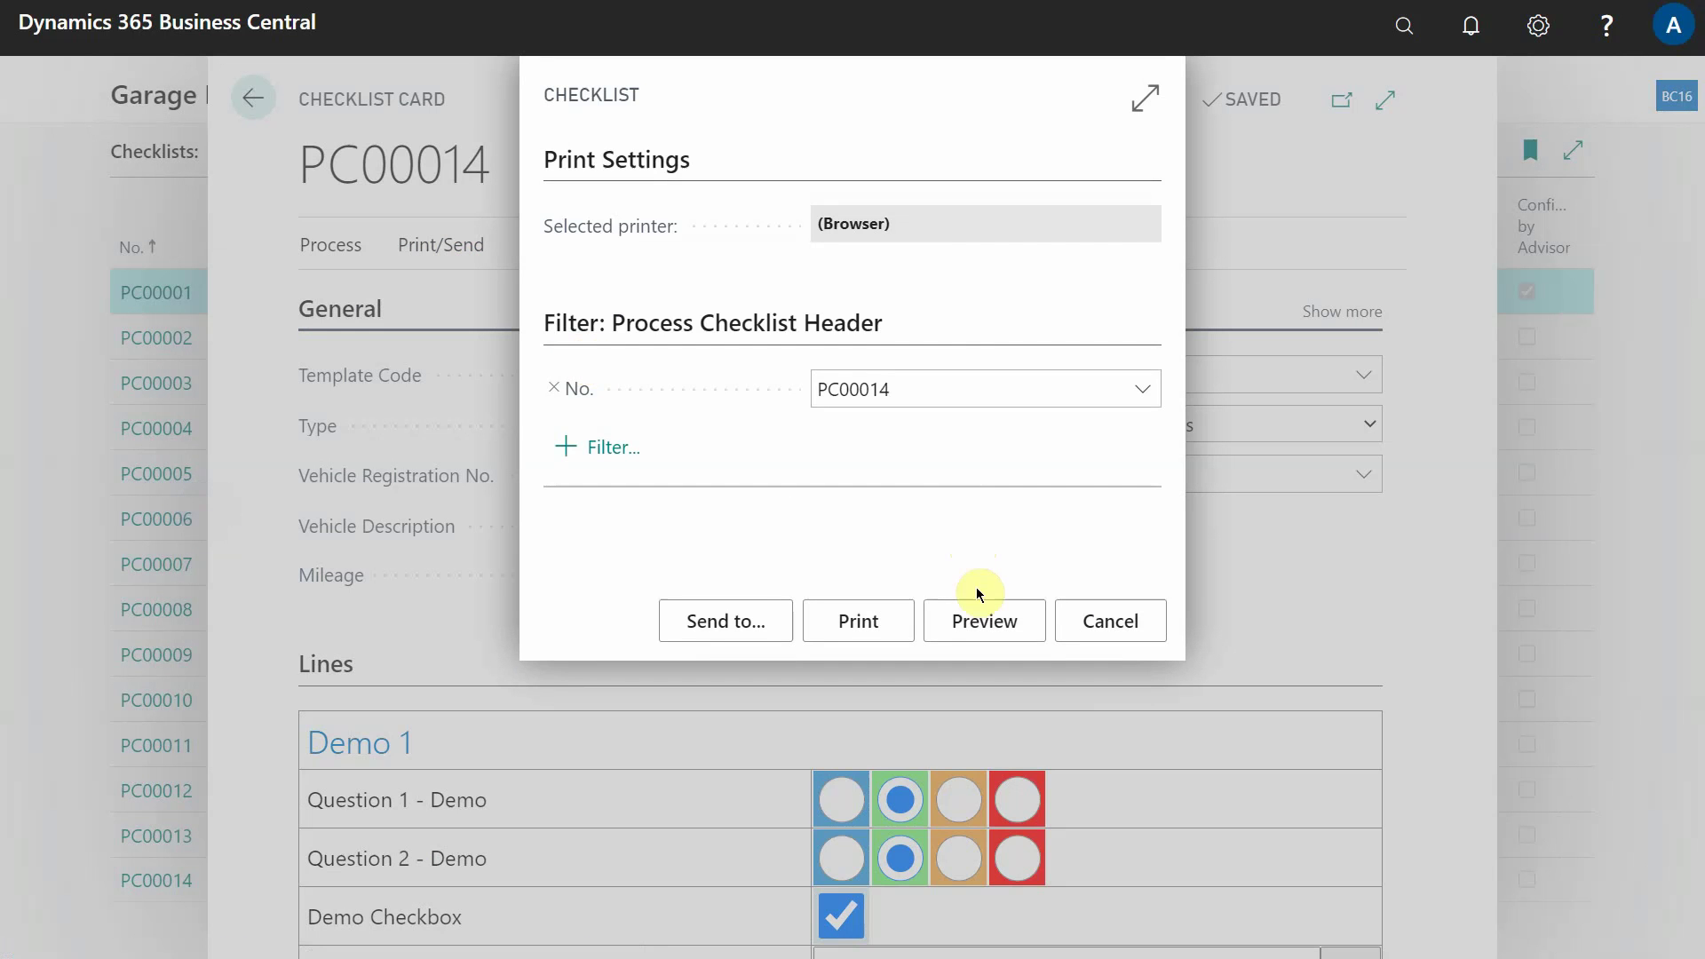
left_click(981, 611)
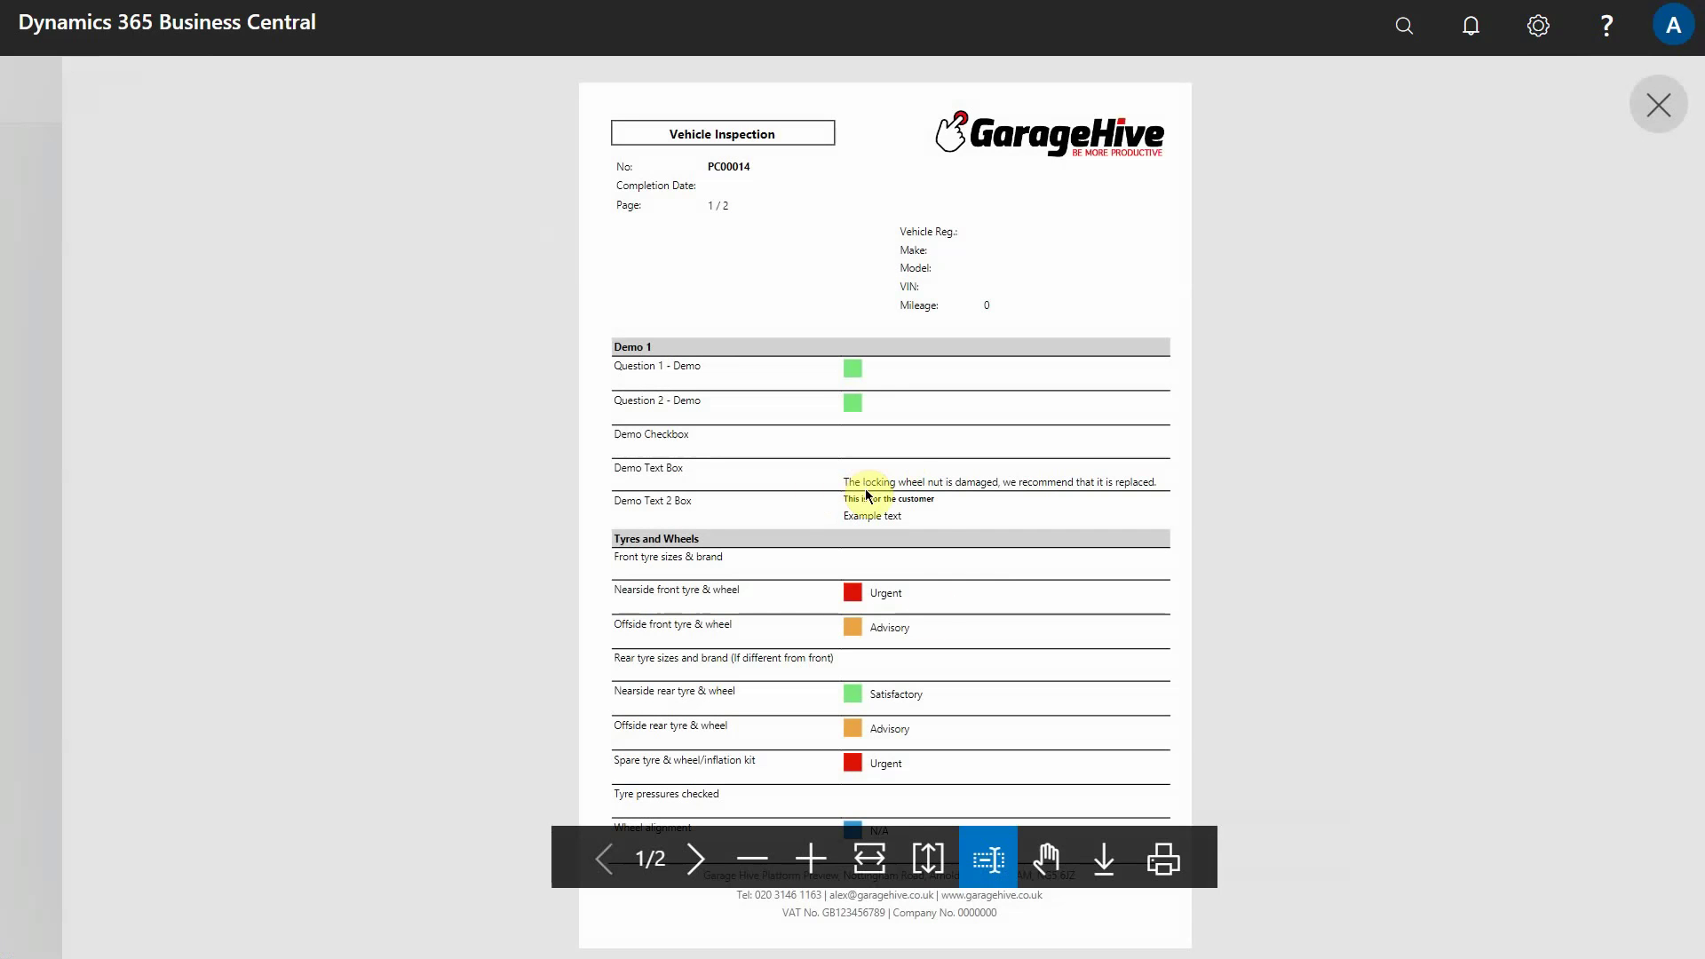
Step: Examine how the Demo 1 answers, print caption, and Tyres and Wheels ratings print in the report preview, then close it
left_click(963, 852)
scroll(799, 613, "down", 5)
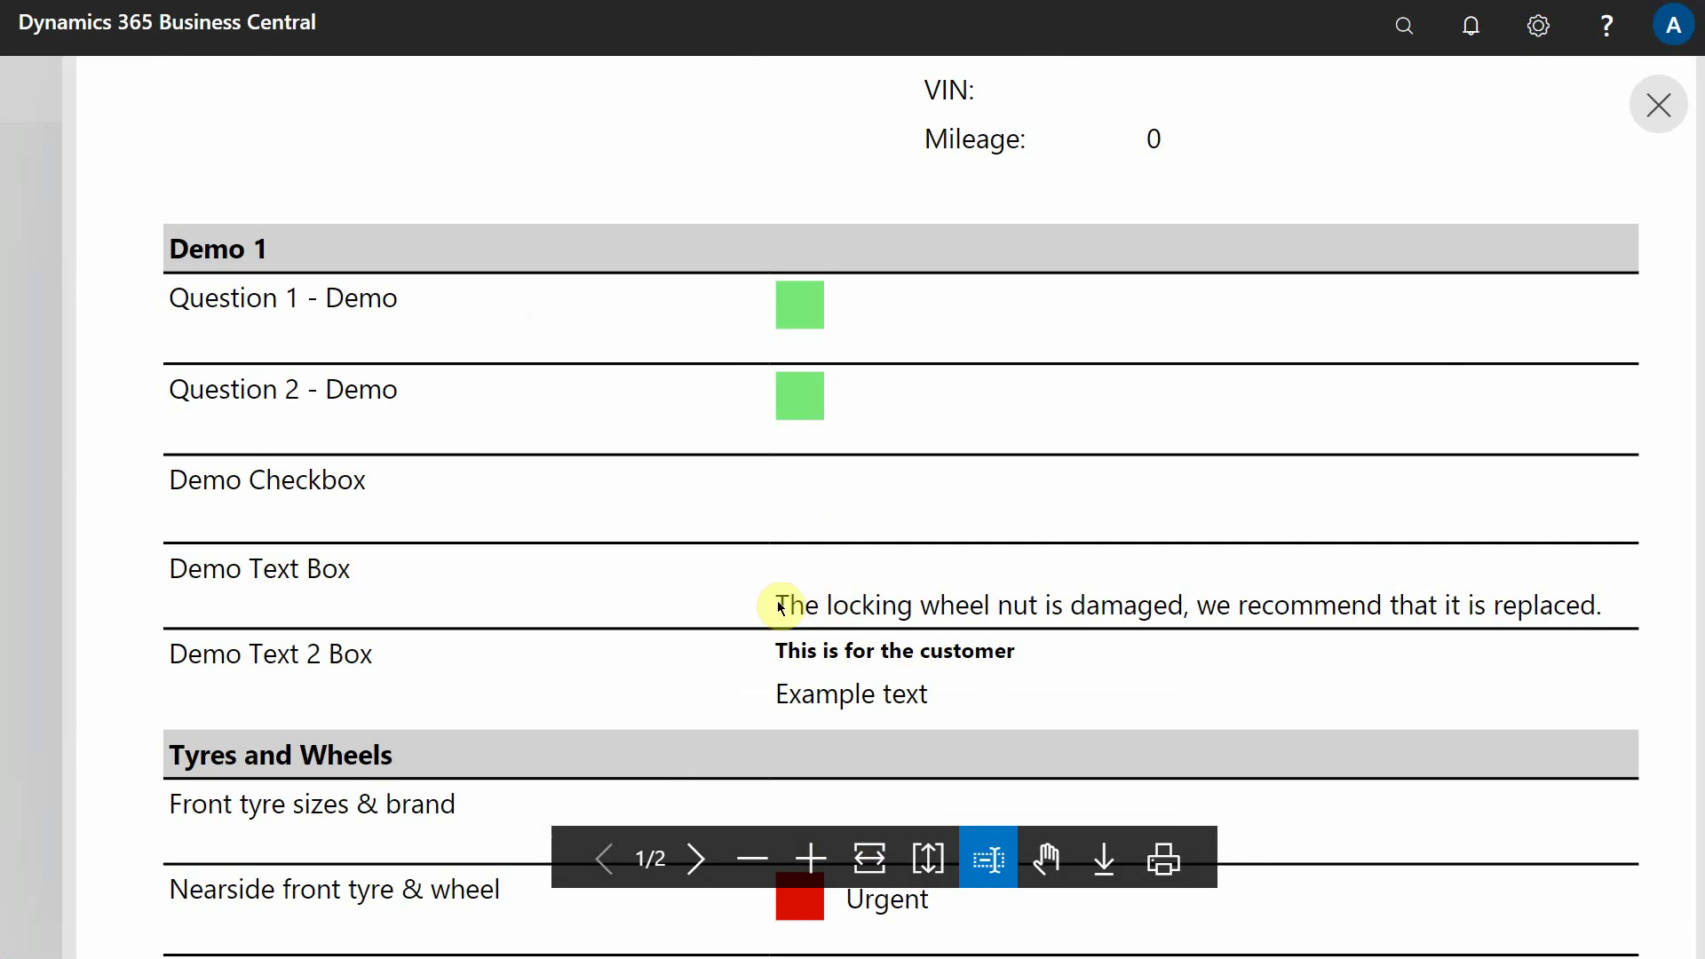
left_click_drag(769, 639, 476, 655)
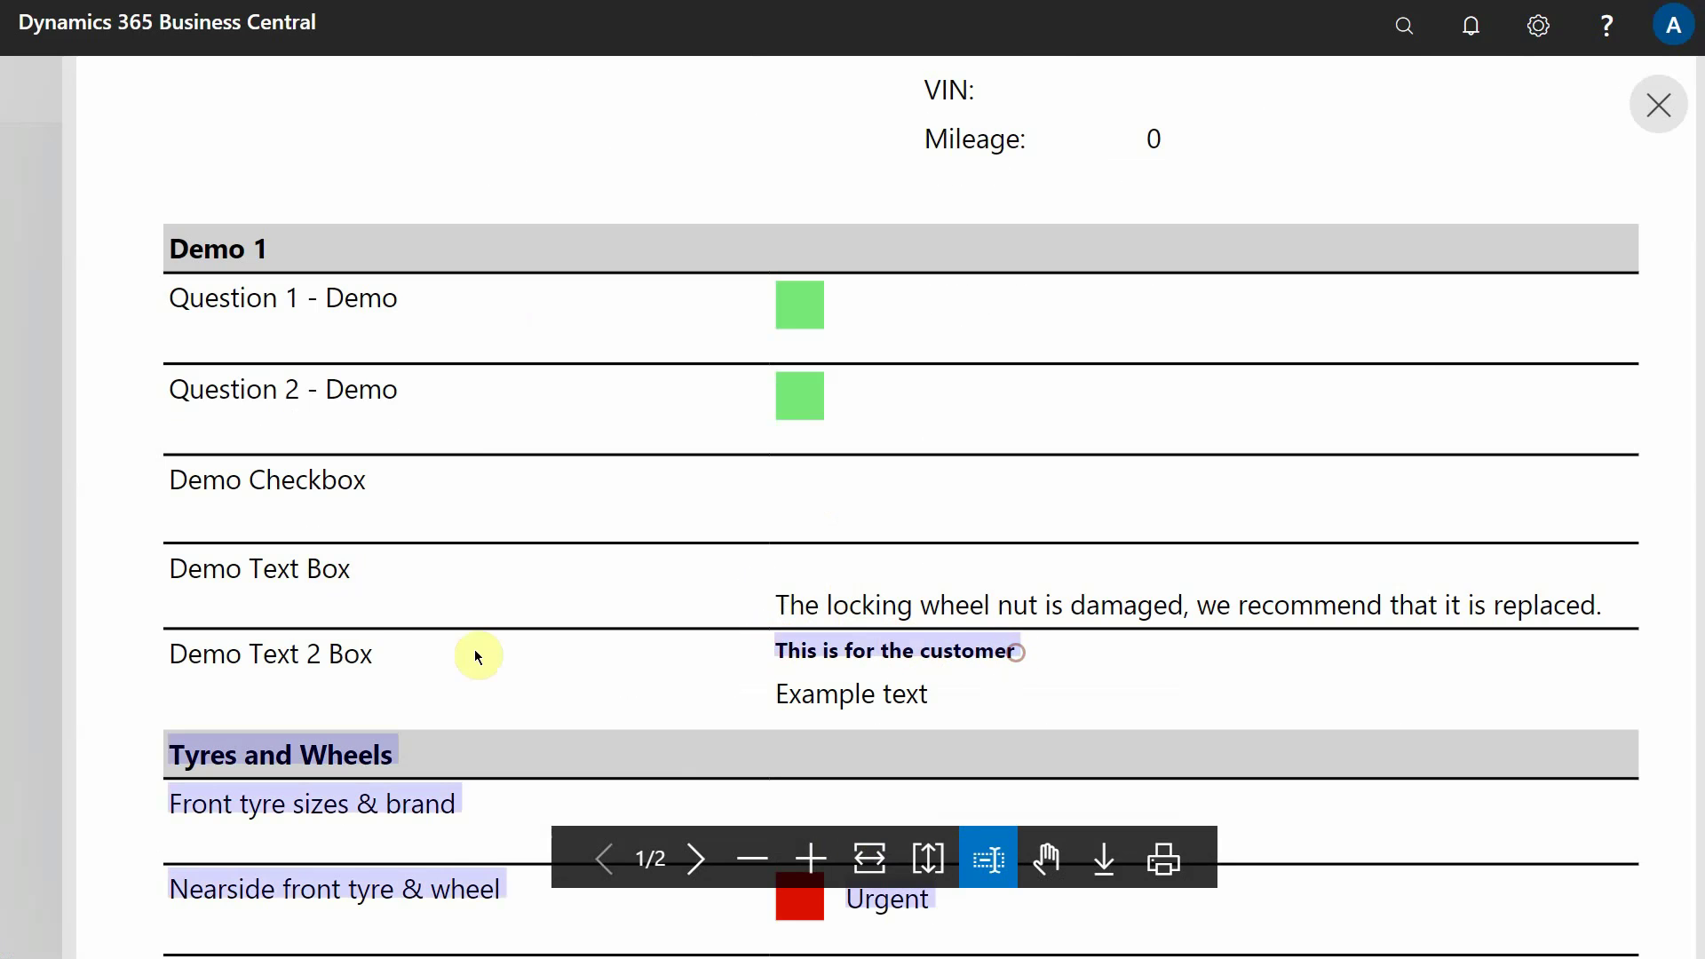
left_click(278, 654)
left_click_drag(772, 649, 1010, 653)
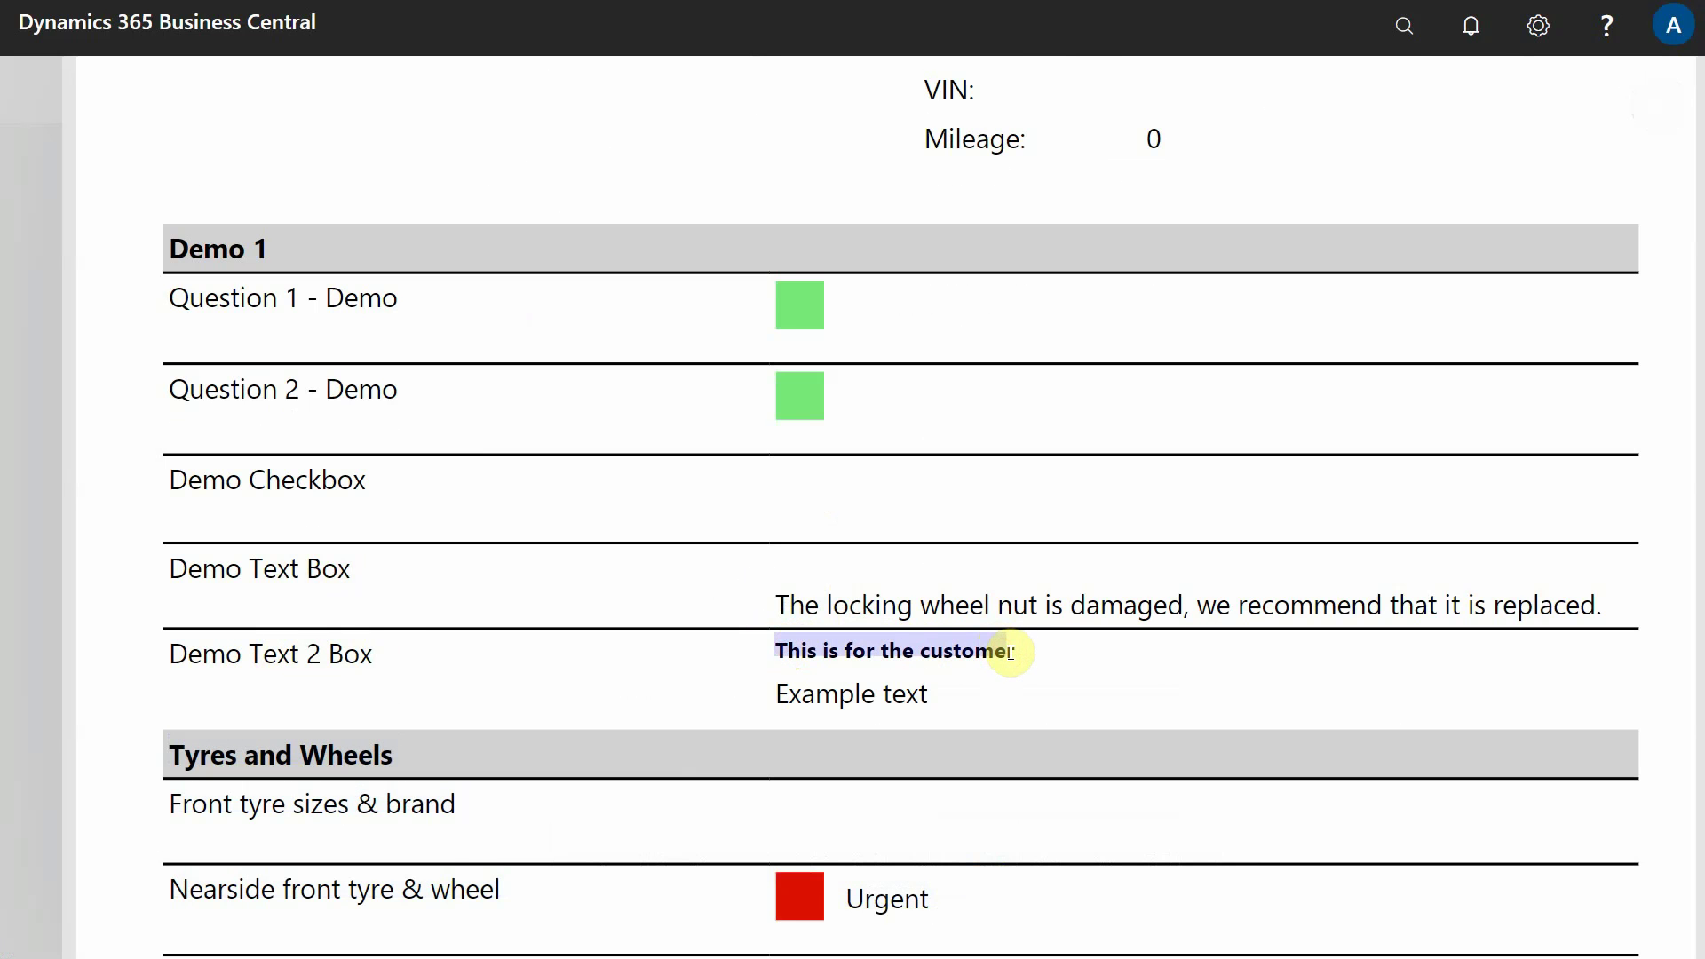
scroll(980, 557, "down", 4)
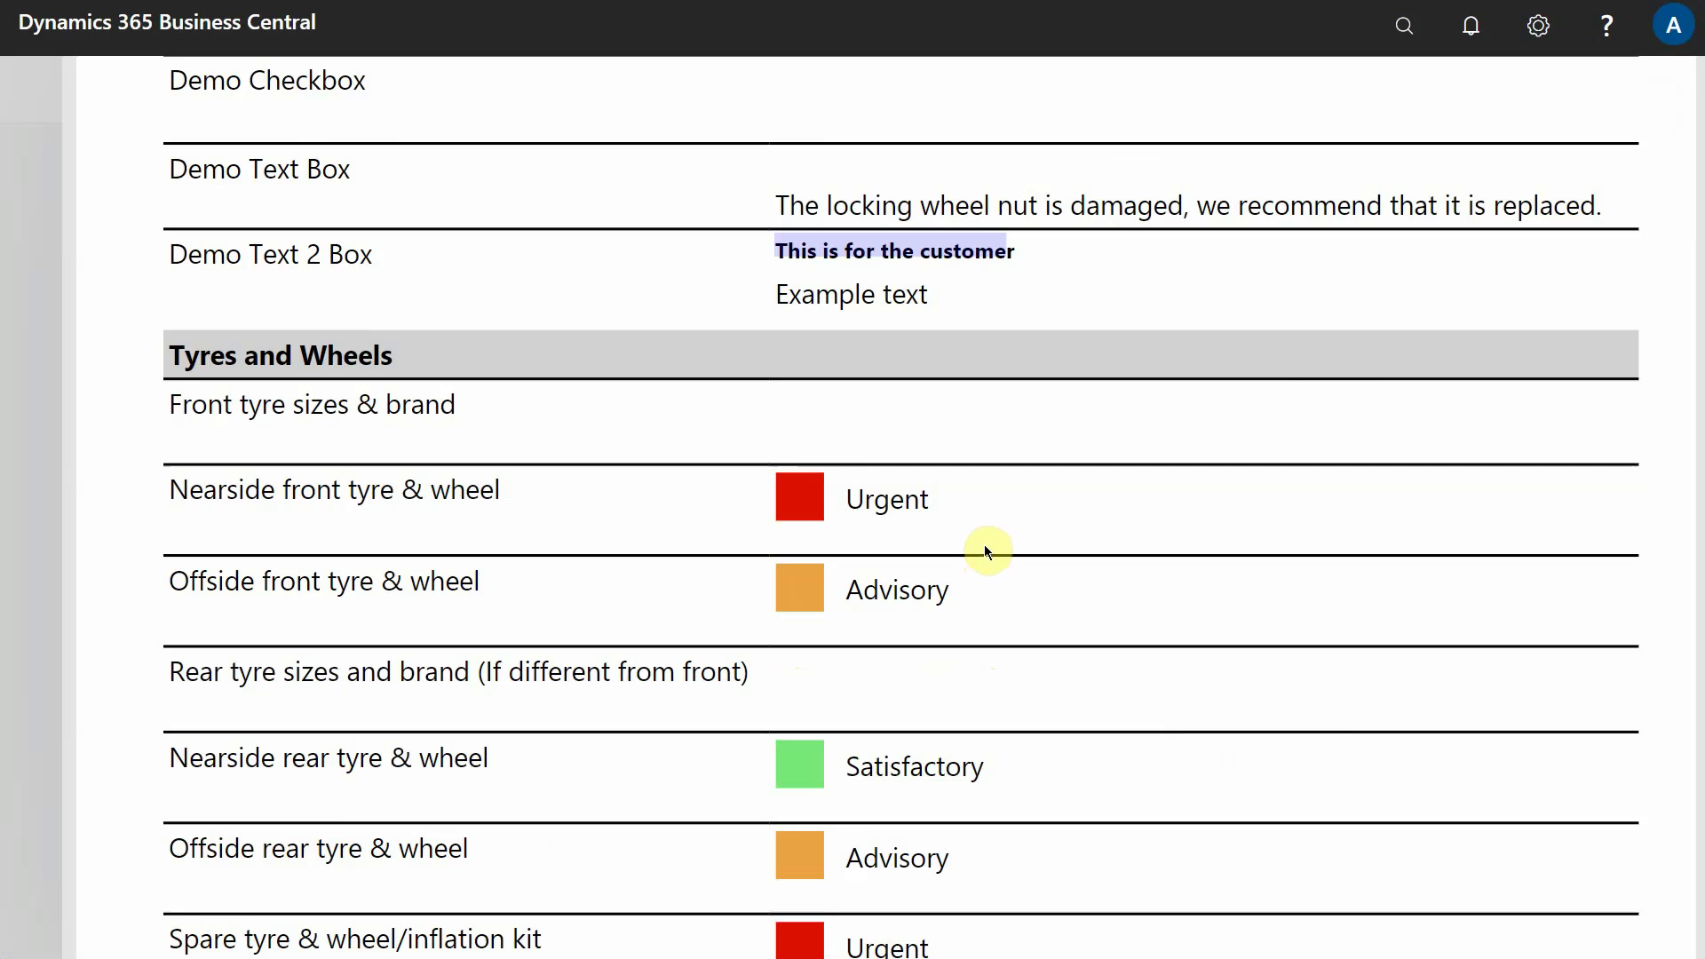
scroll(913, 429, "down", 1)
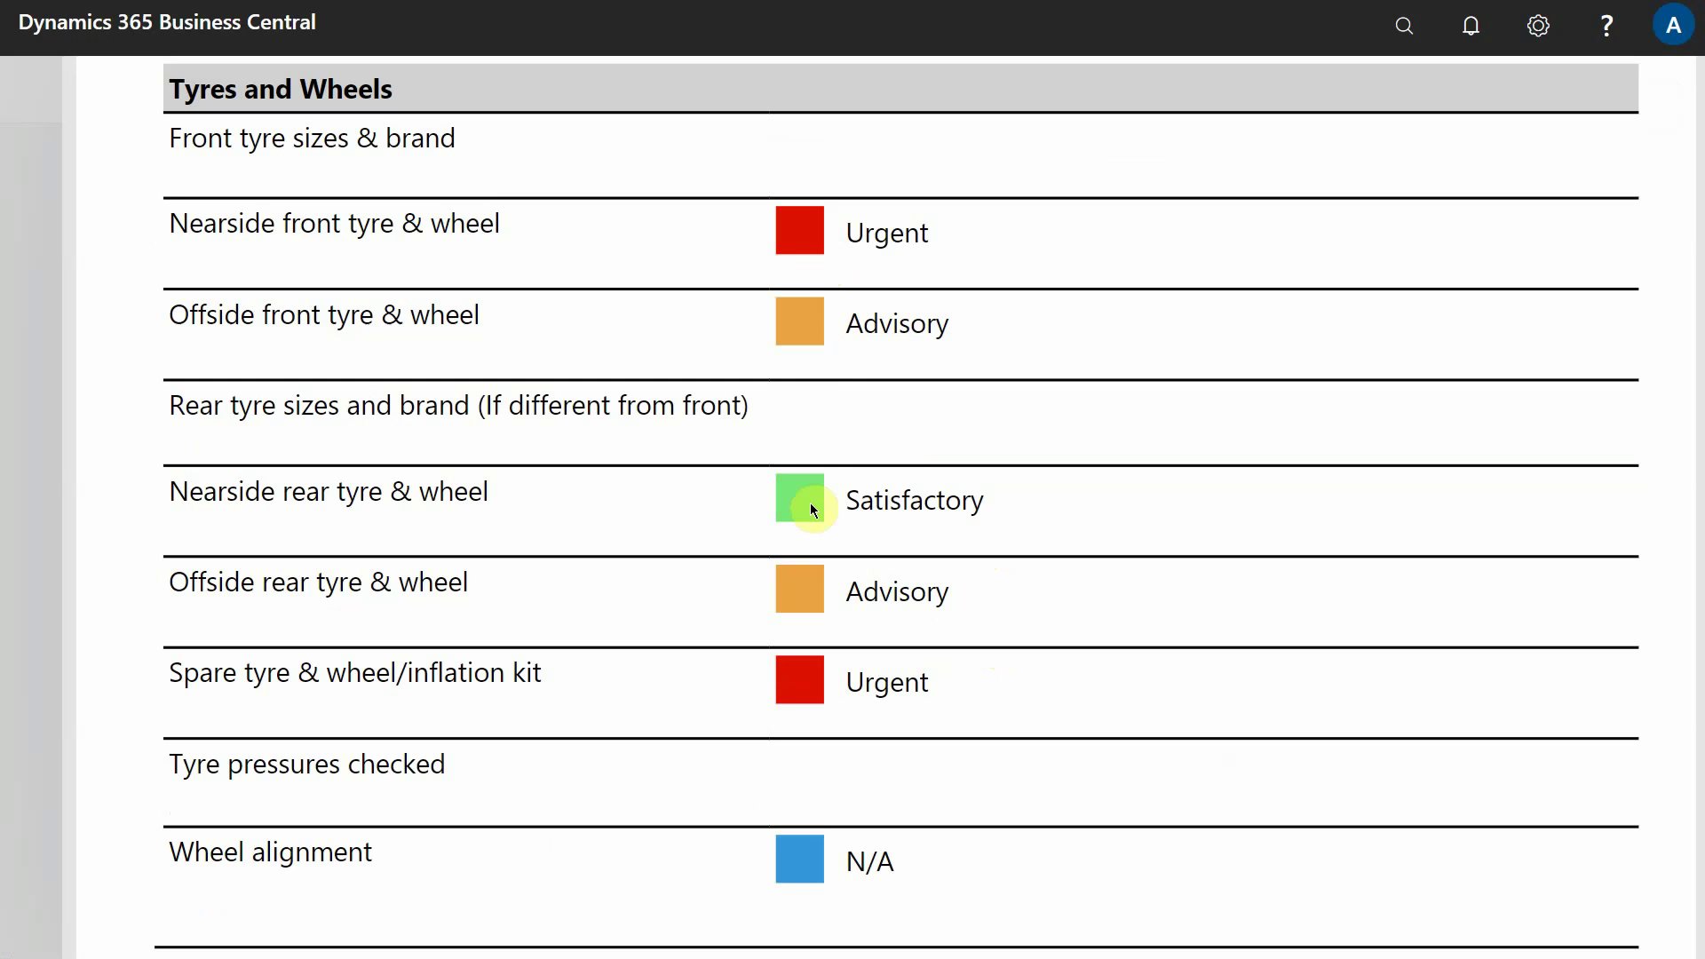
scroll(844, 547, "down", 1)
scroll(807, 556, "up", 2)
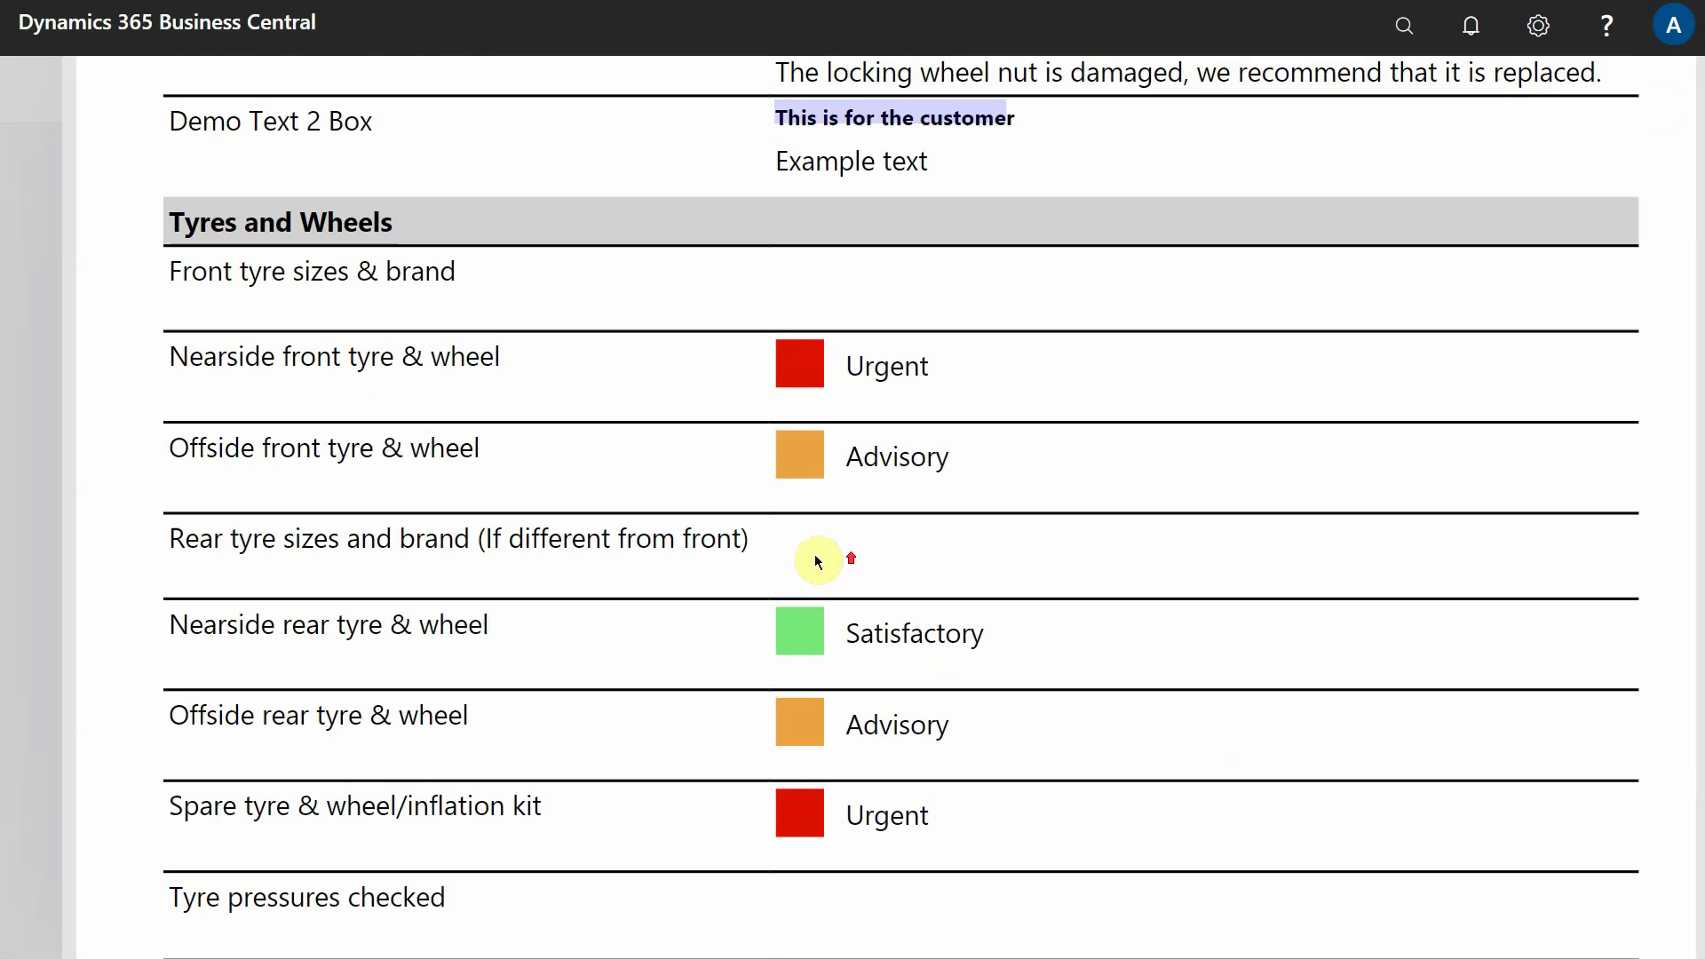
left_click(18, 385)
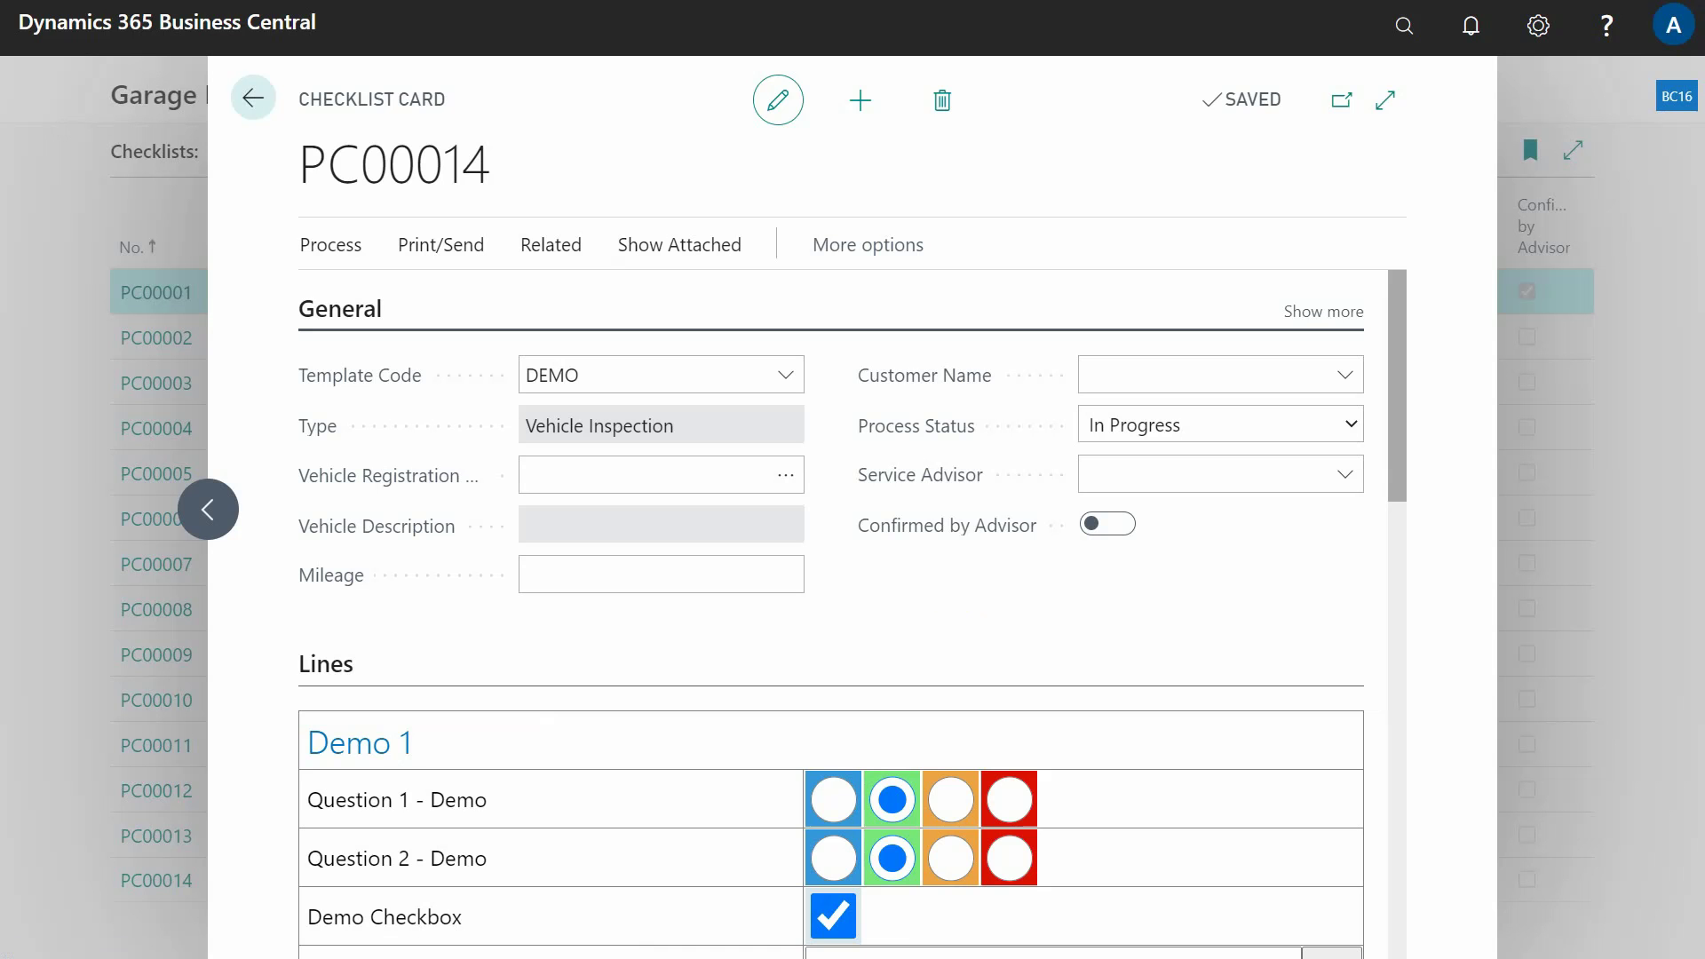
Step: Search for "checklist temp" and open the Checklist Templates page
left_click(1404, 29)
type("checklist temp")
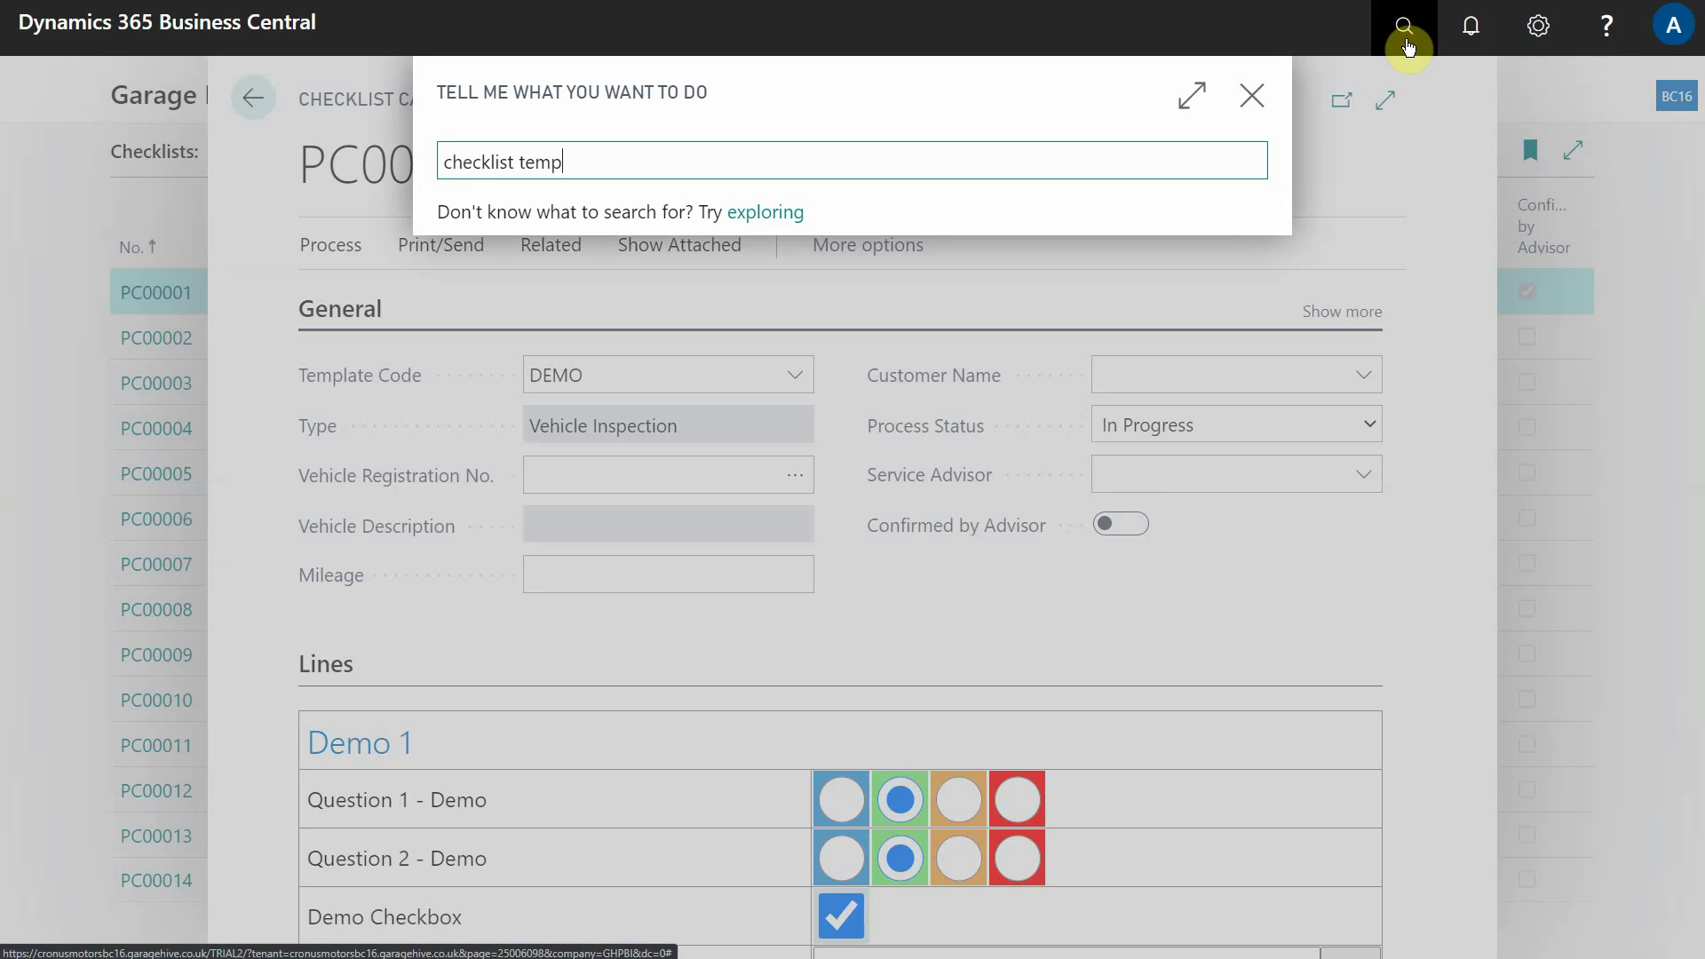
left_click(593, 283)
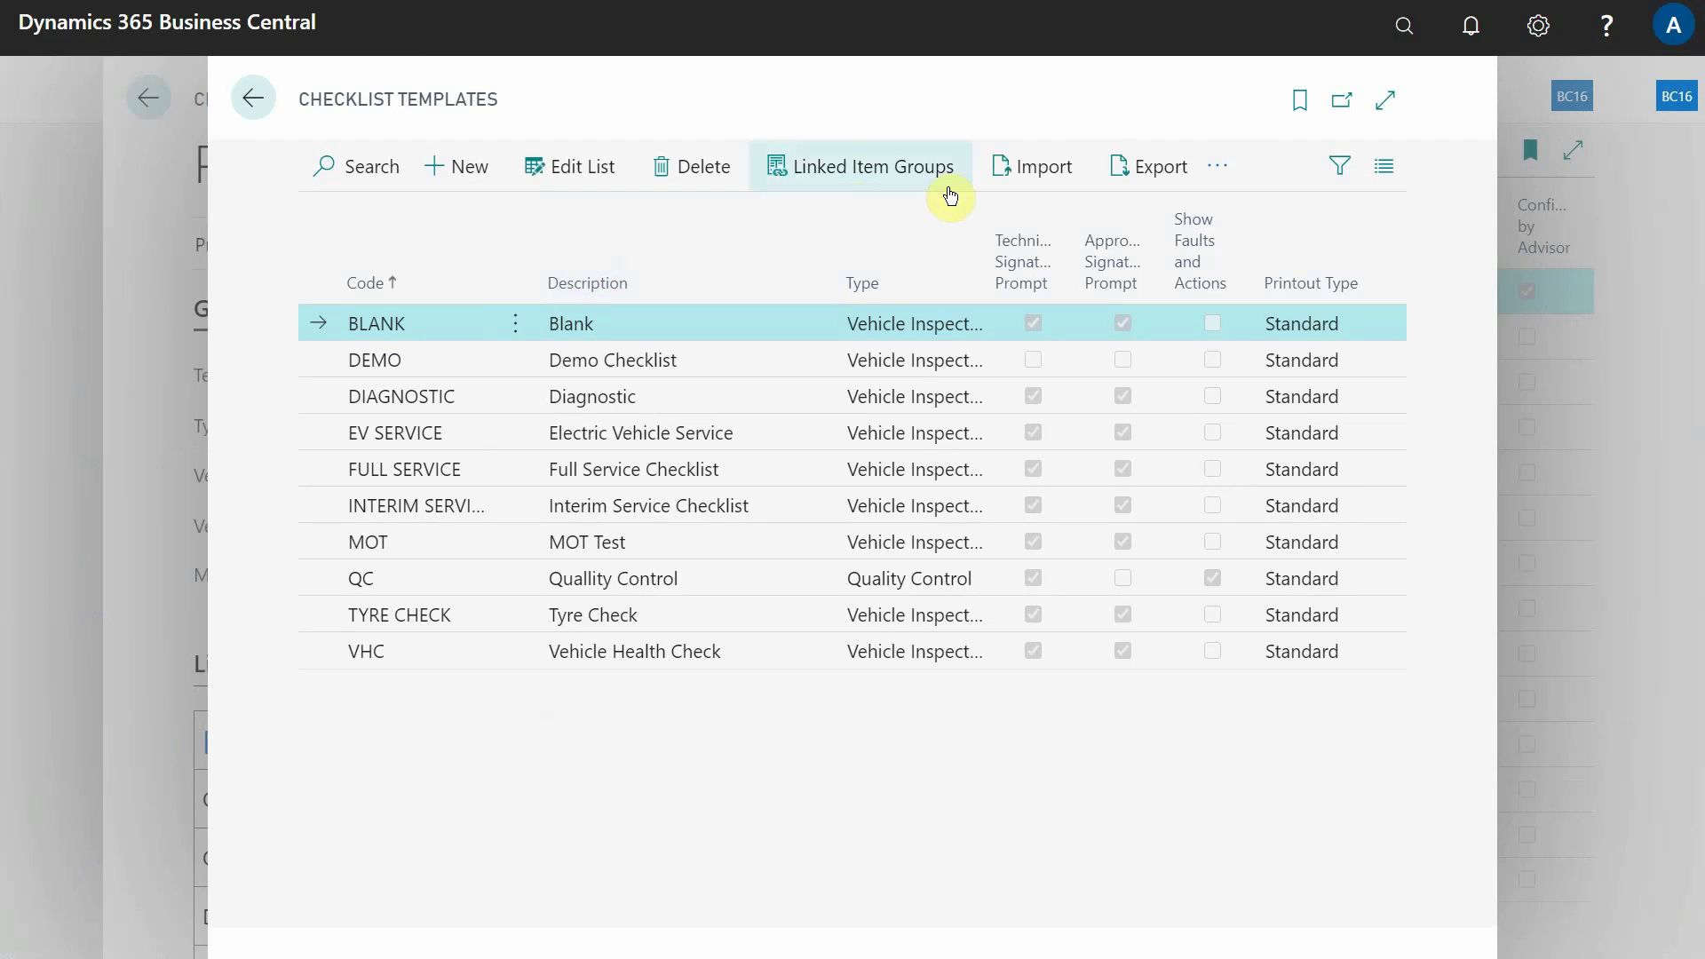